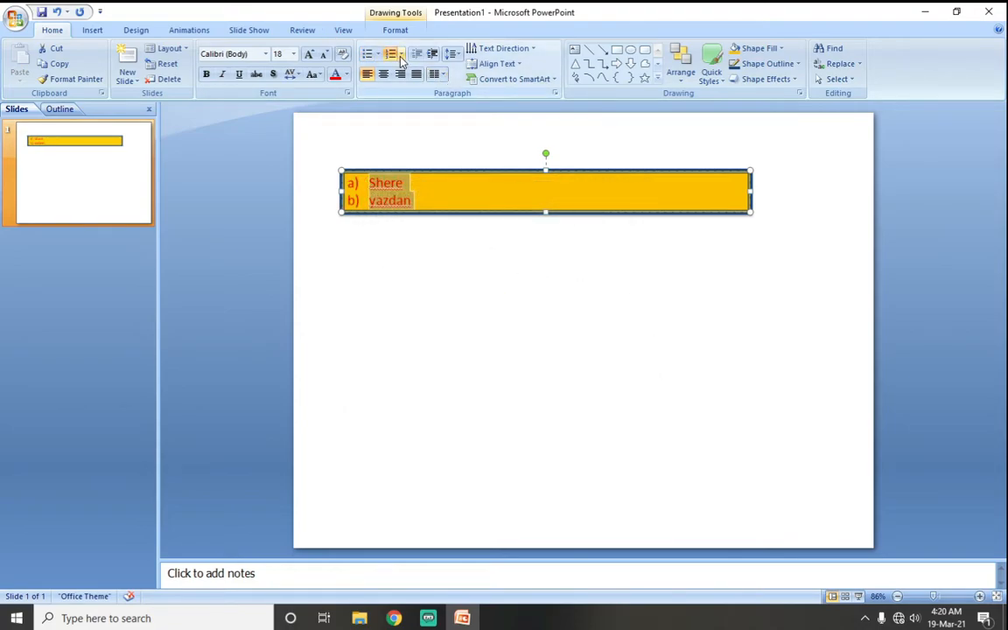
Number the two lines in the text box with uppercase Roman numerals
left_click(399, 55)
left_click(412, 166)
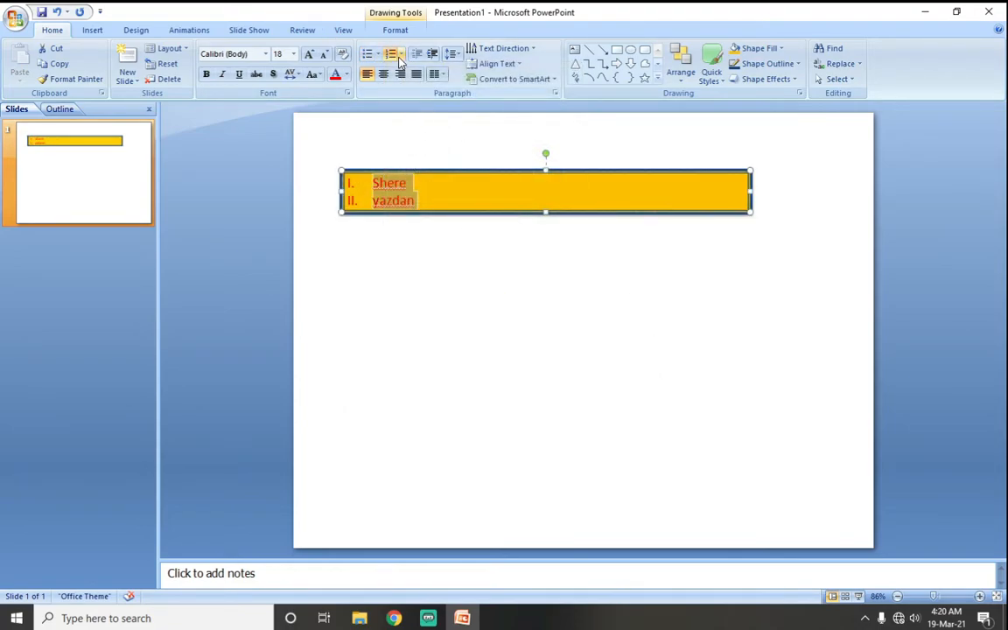
left_click(442, 201)
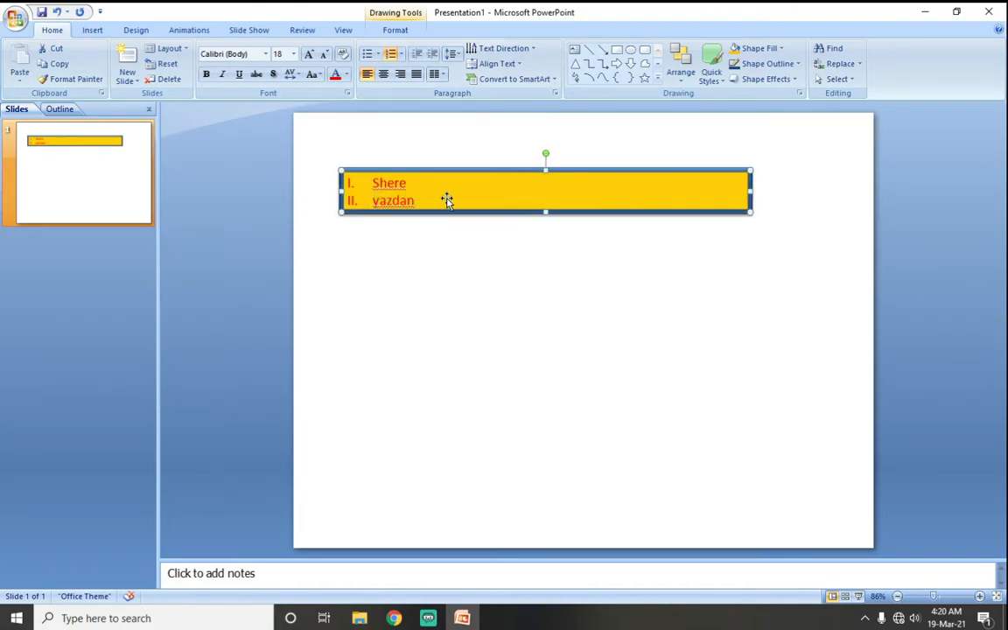
Append "asdas" to the second list line and add short placeholder lines such as "Asdasd", "Asda" and "Dasd" down to item XVI
double_click(416, 202)
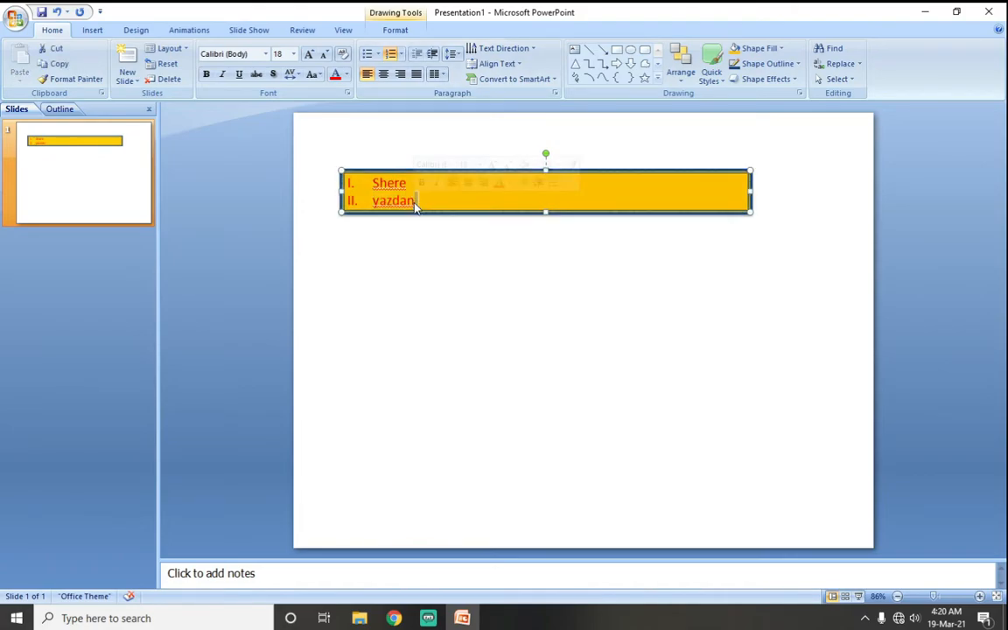
triple_click(415, 203)
double_click(415, 202)
type("asdas")
key("Return")
type("asd")
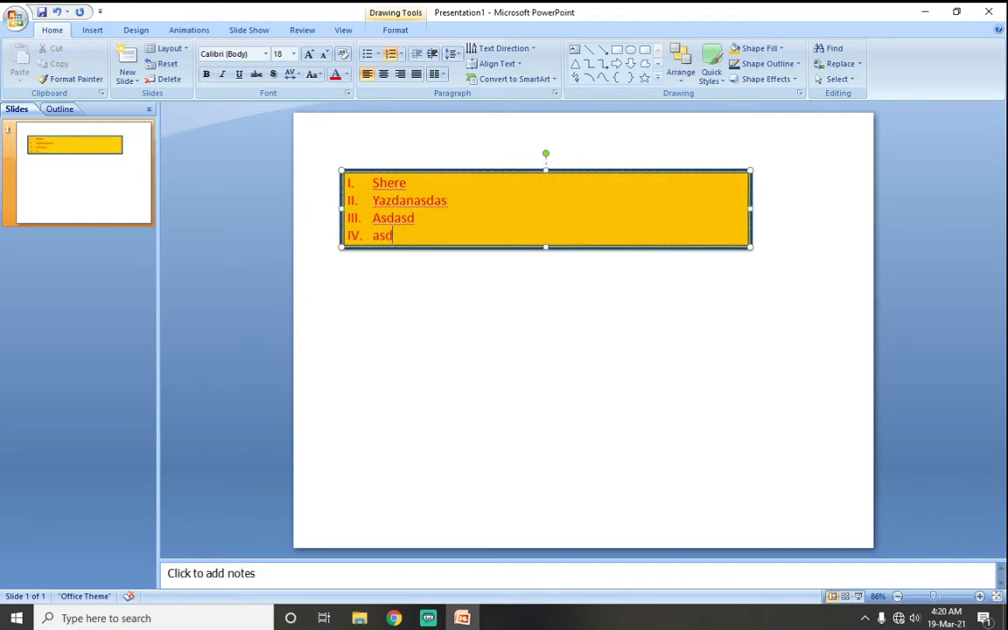
type("asd asda asd asdas dasd asd asd as das d asd as das d")
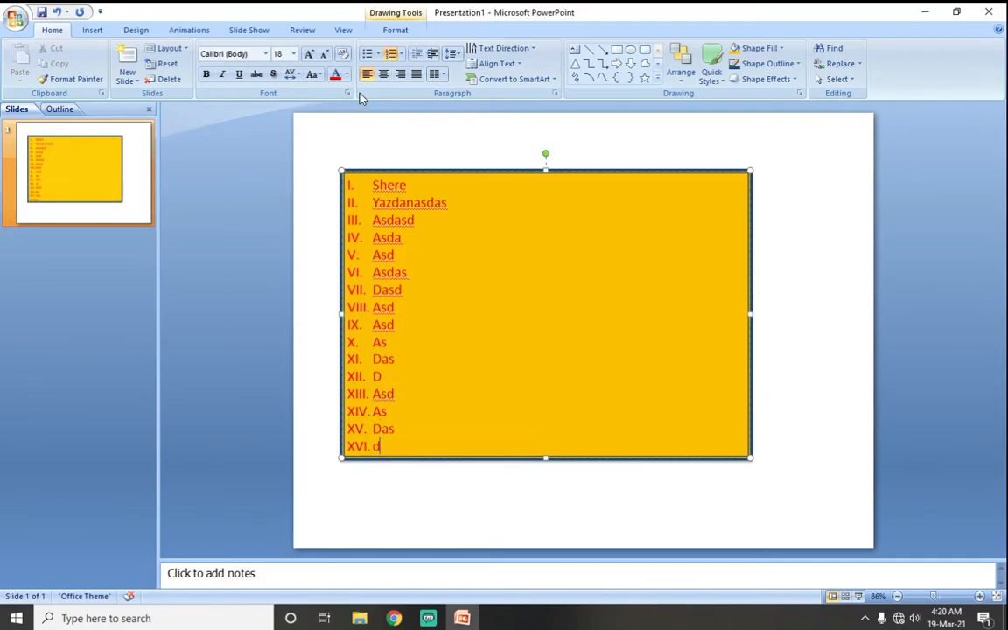
Change the list numbering to the 1., 2., 3. style and add the lines Asd, Asda, Sdas, Das and Das
left_click(400, 53)
left_click(468, 226)
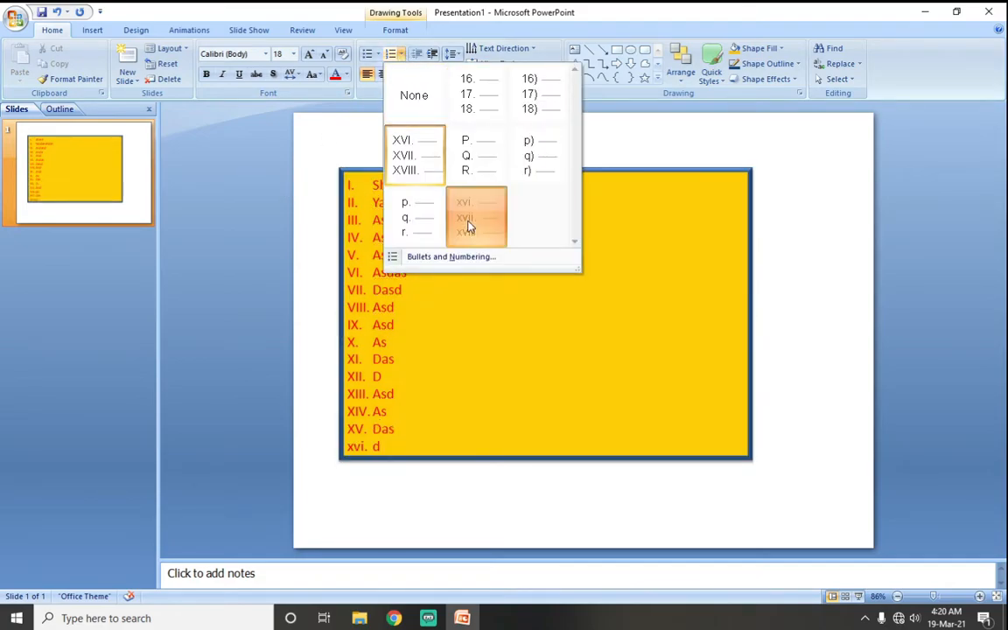
left_click(400, 54)
left_click(493, 105)
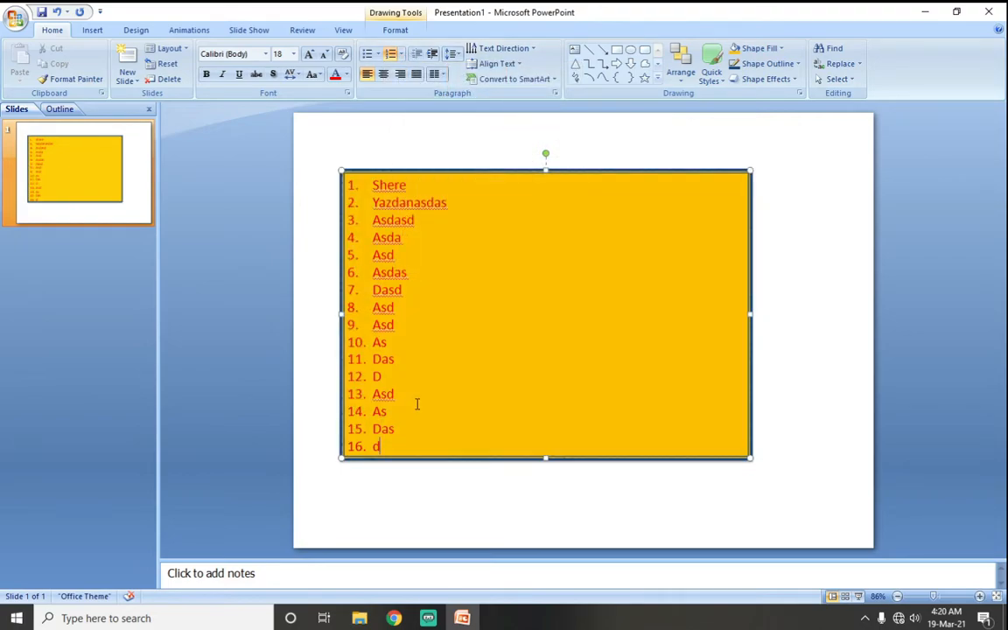
type("asd asda sdas das das")
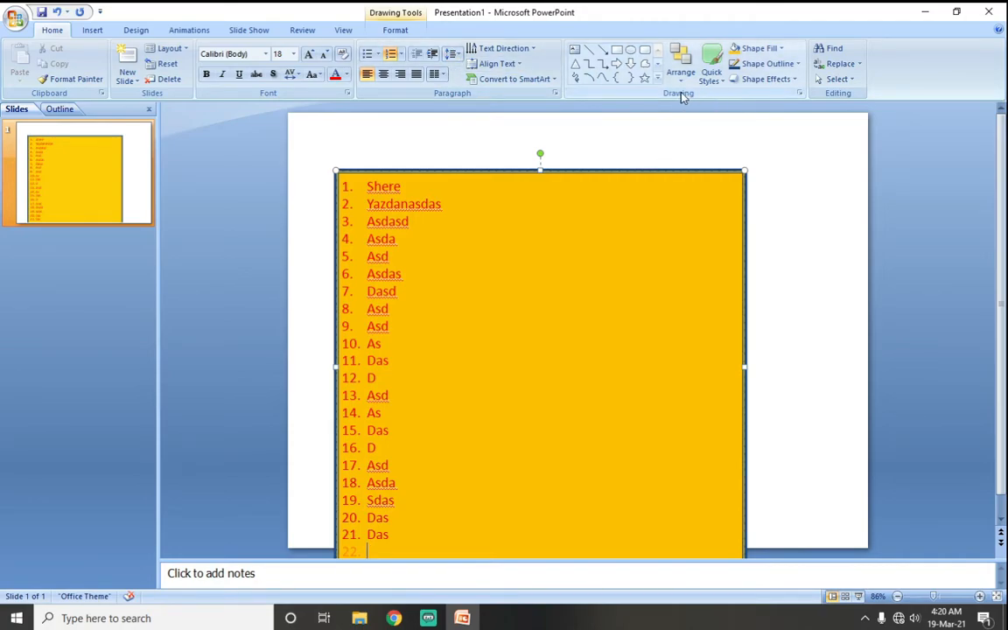
Search the list with Replace for the name in its second line, entering a different name as the replacement
left_click(839, 63)
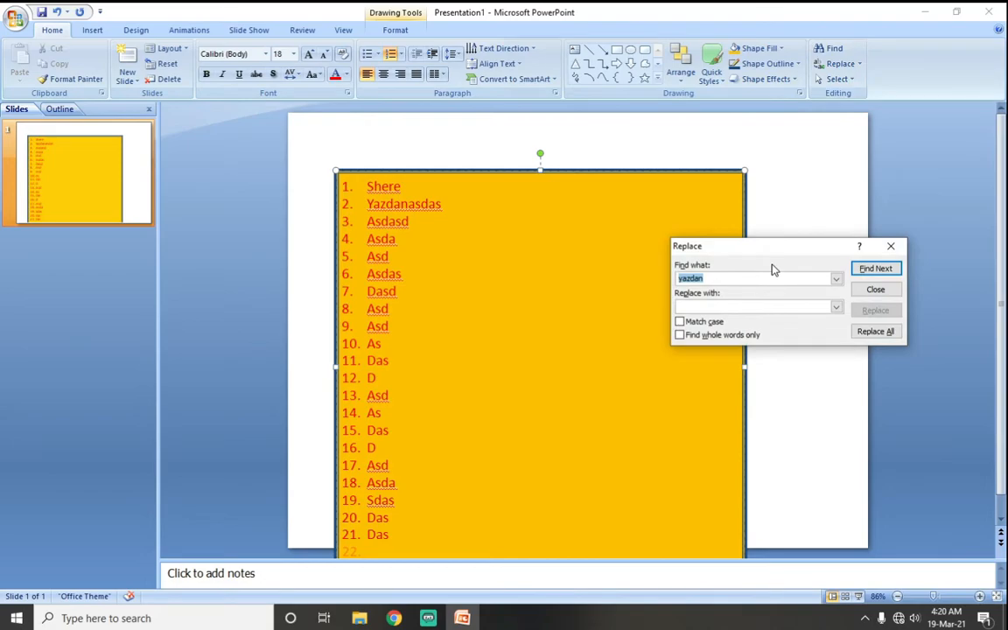
key("Tab")
left_click(886, 273)
left_click(886, 274)
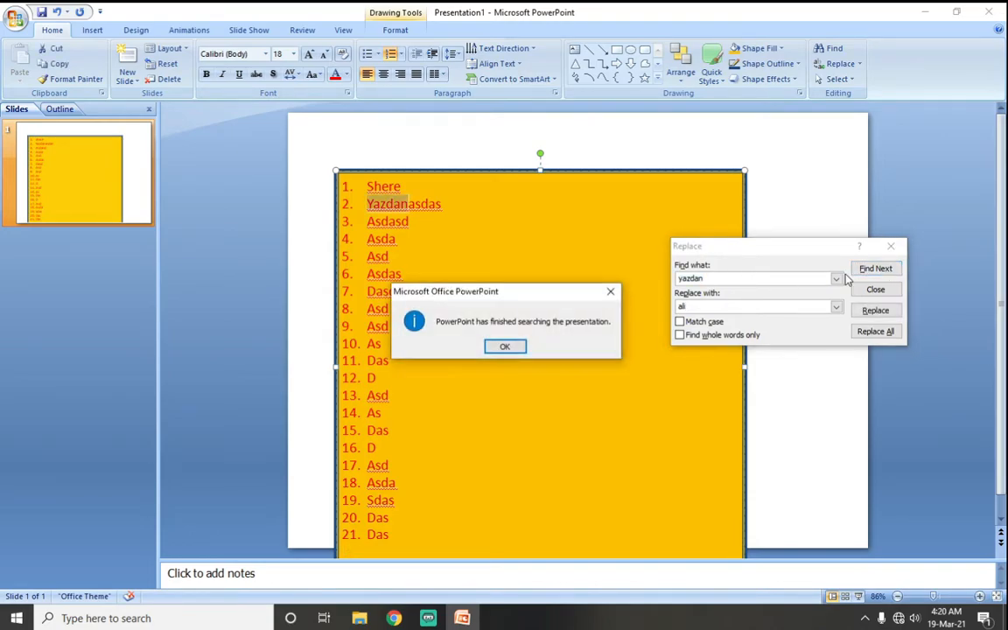
left_click(516, 347)
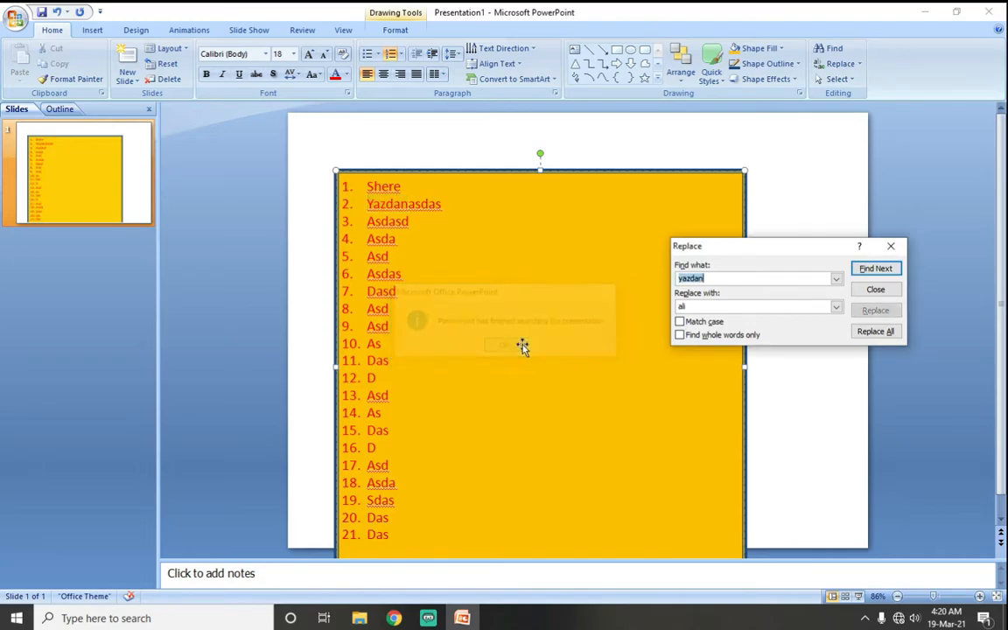
Separate the name from "asdas" in the second list line with a space and replace it with the new name
left_click(409, 204)
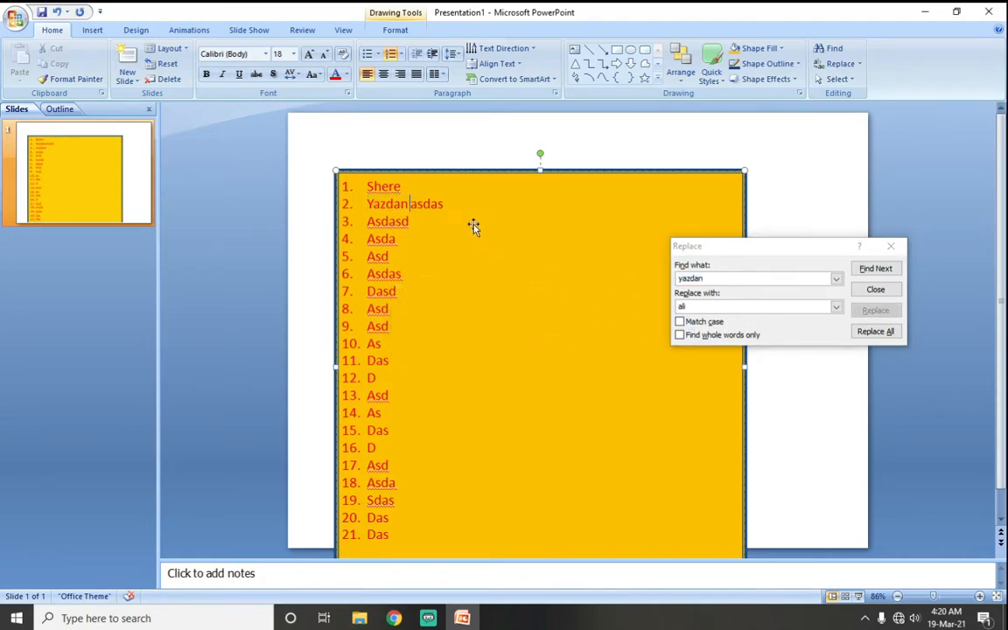
left_click(702, 307)
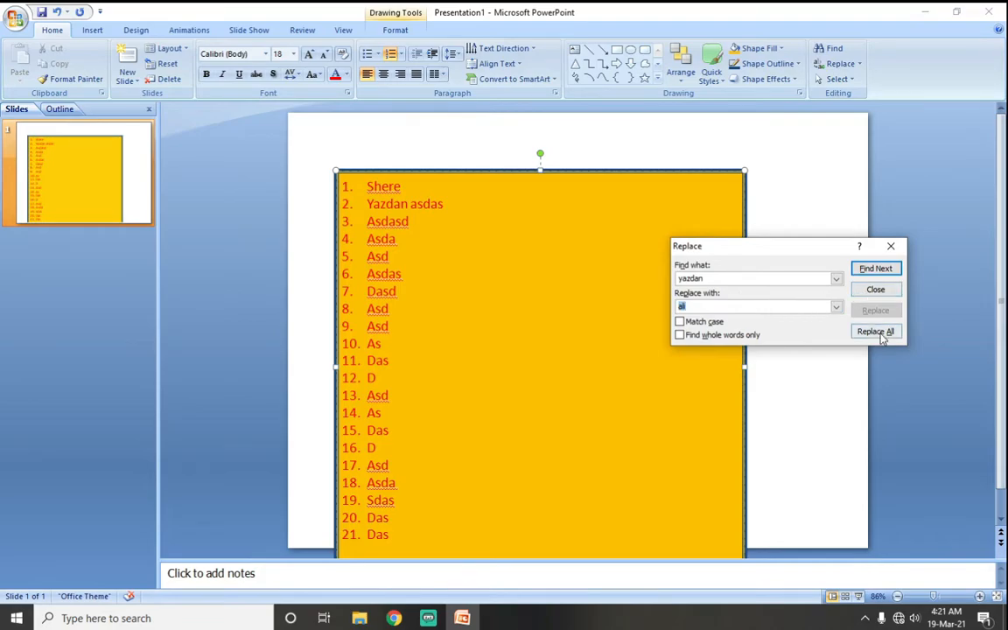
left_click(874, 269)
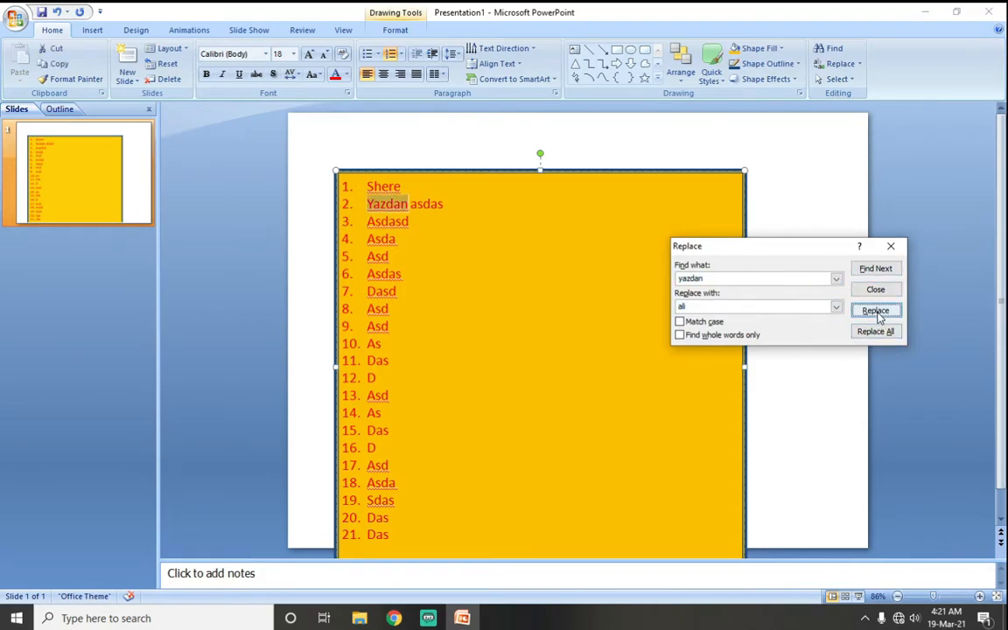
left_click(875, 311)
left_click(504, 346)
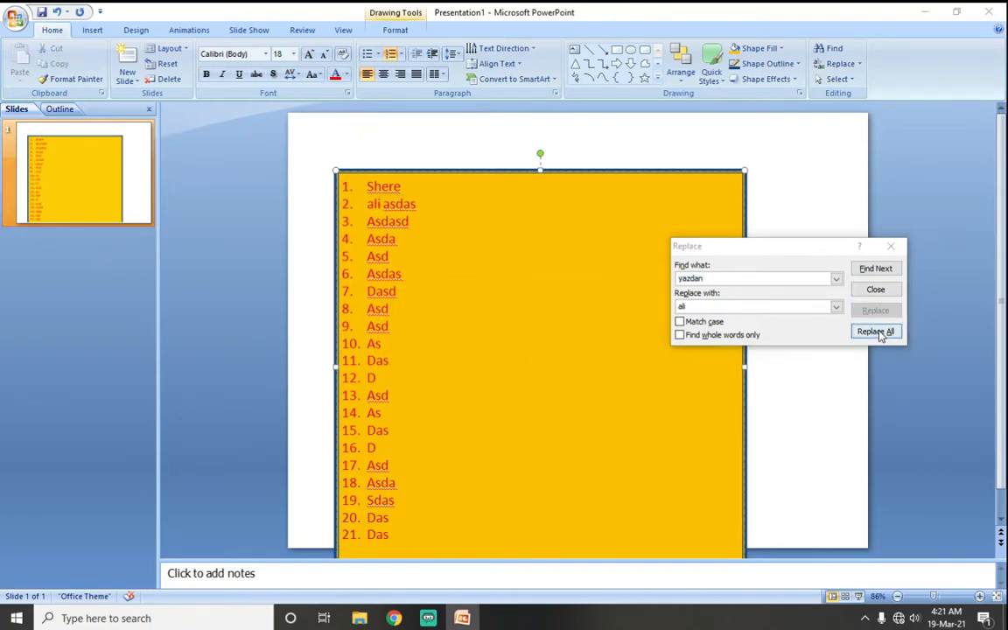
Replace all remaining occurrences of the searched name and close the Replace dialog
left_click(874, 331)
left_click(504, 346)
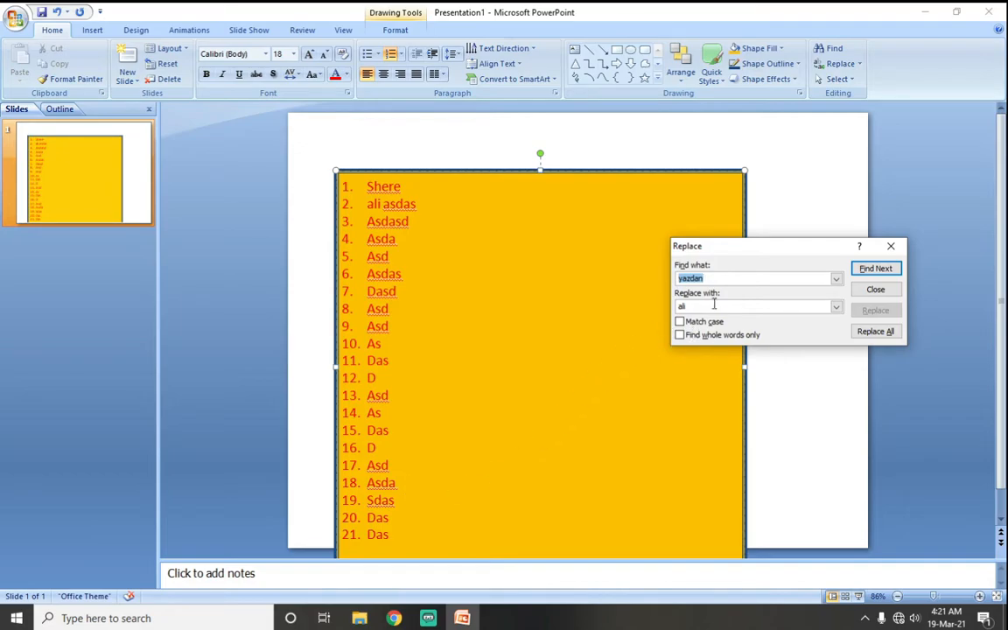
left_click(874, 290)
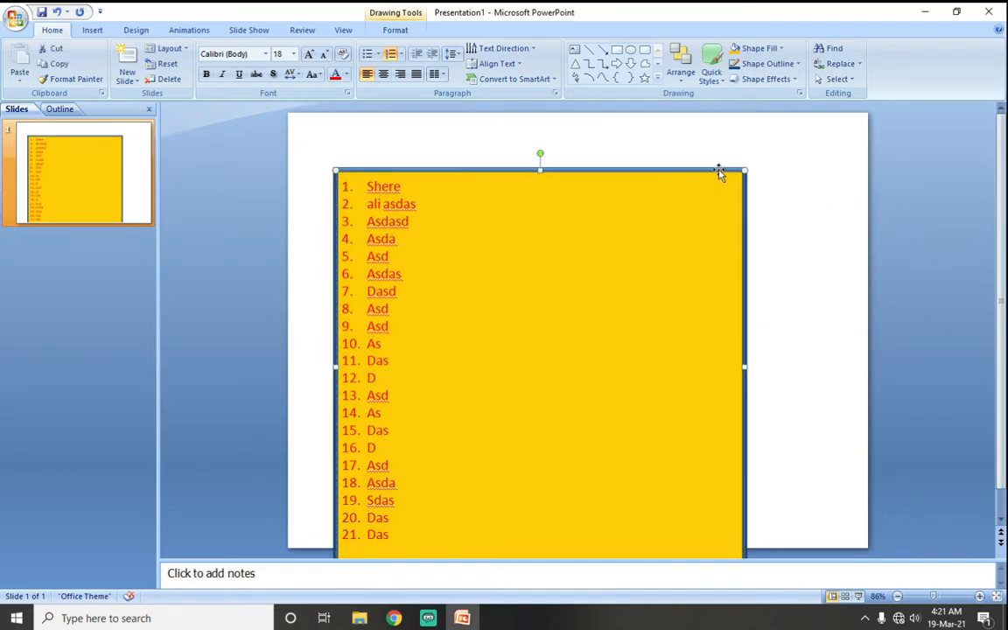
Delete the numbered-list text box from the slide
key("Delete")
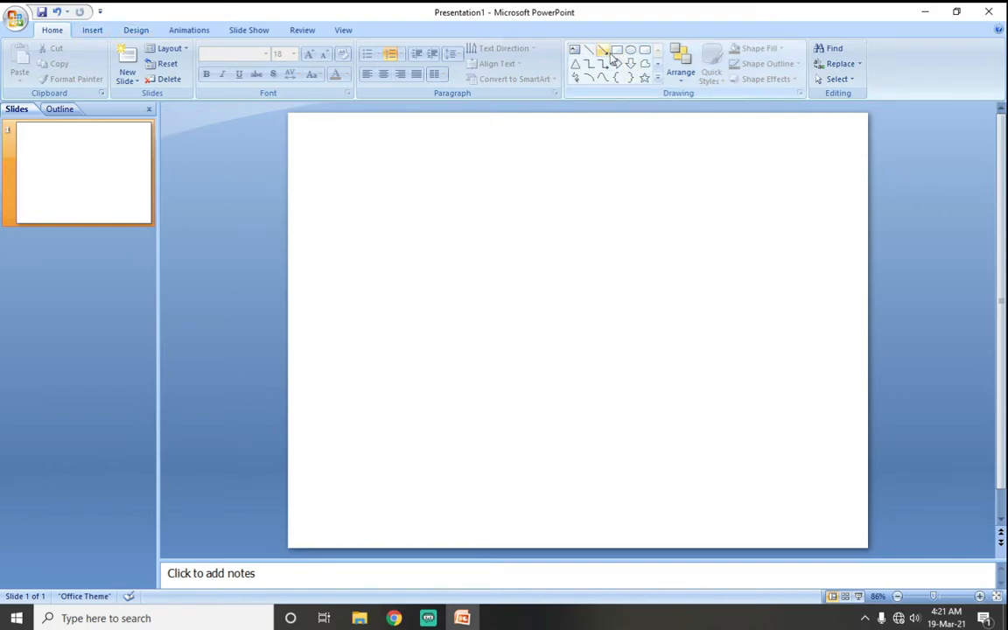
left_click(616, 51)
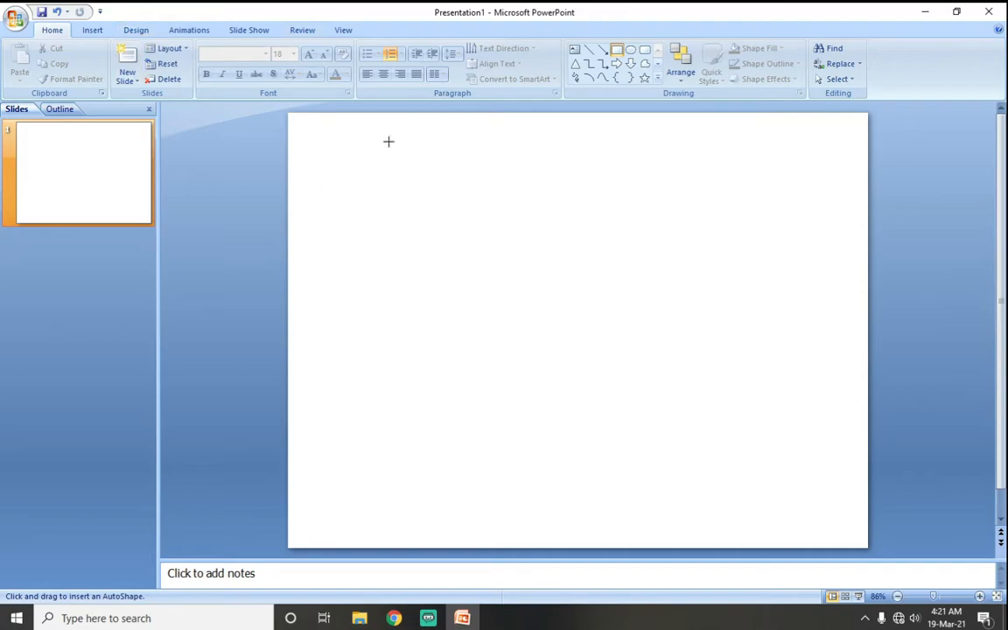
Insert a table with seven columns and five rows, enlarge it and shift it to the middle of the slide
left_click(93, 31)
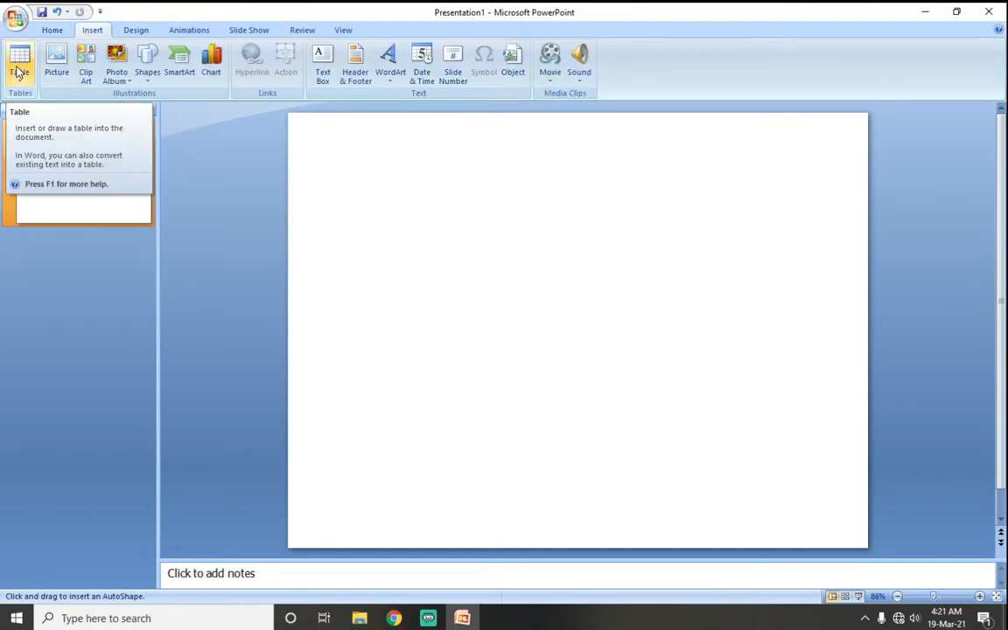
left_click(20, 70)
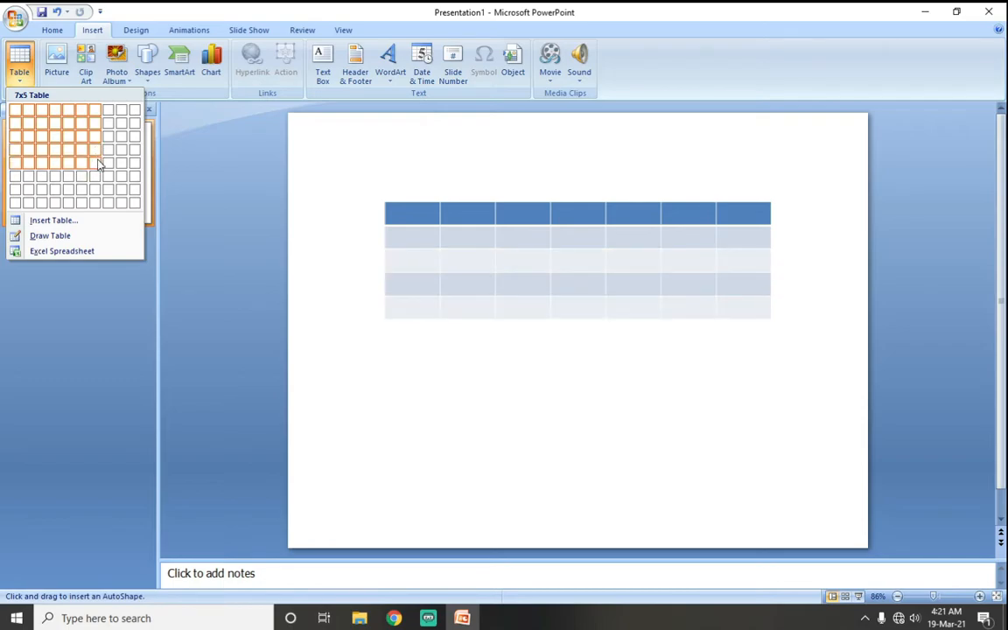
left_click(99, 163)
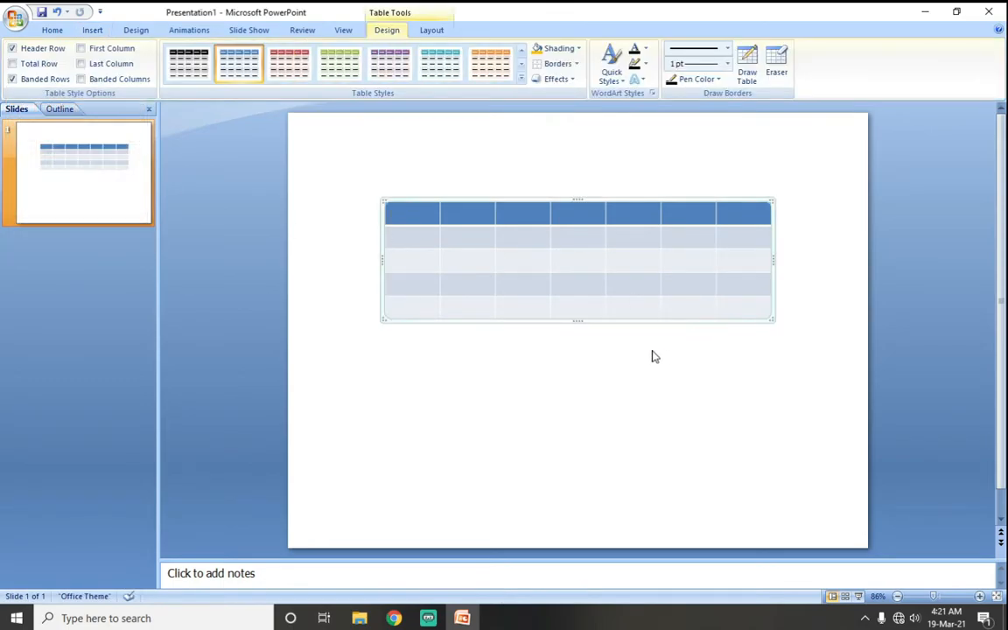
left_click_drag(770, 320, 835, 436)
mouse_move(626, 440)
left_mouse_down()
mouse_move(563, 442)
mouse_move(623, 438)
mouse_move(613, 439)
left_mouse_up()
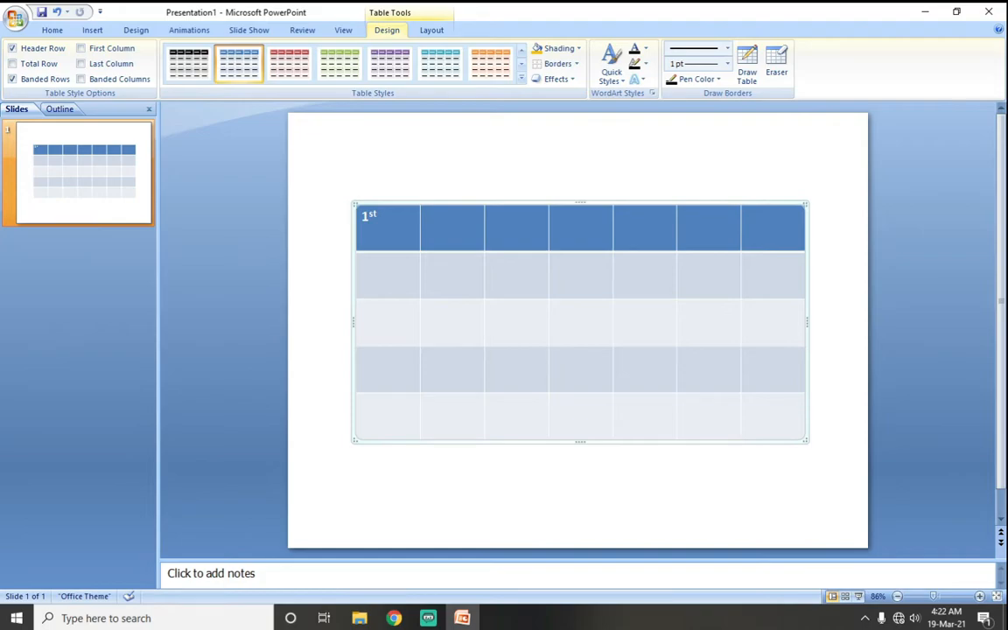
Fill the table's header row with the ordinals 1st through 7th
key("Tab")
key("Tab")
key("Tab")
type("5th")
key("Tab")
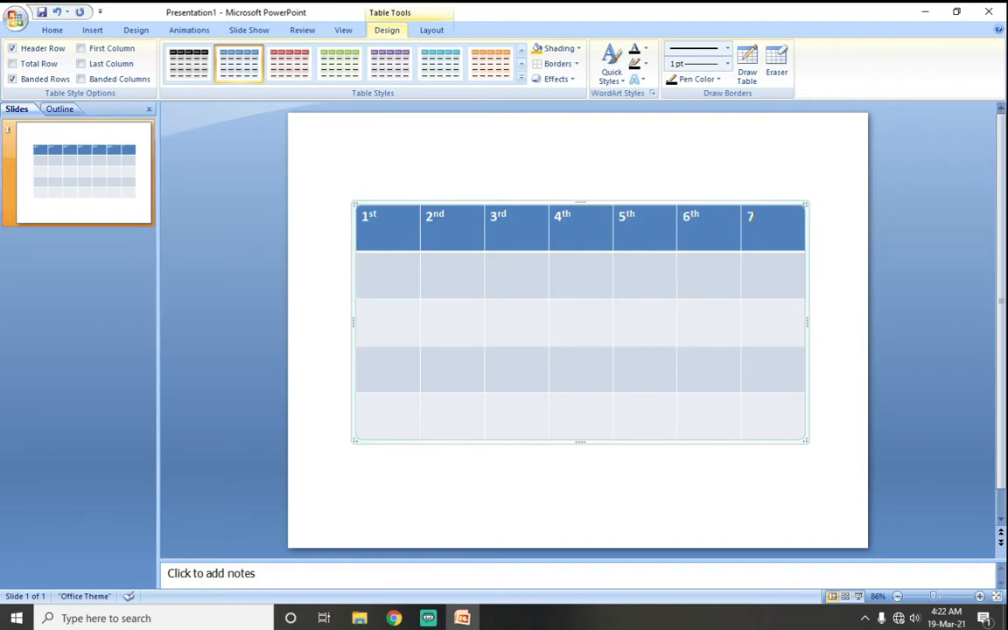
Fill the table's second row with the ordinals 8th through 14th
key("Tab")
type("8th")
key("Tab")
type("9th")
key("Tab")
type("10th")
key("Tab")
type("11th")
key("Tab")
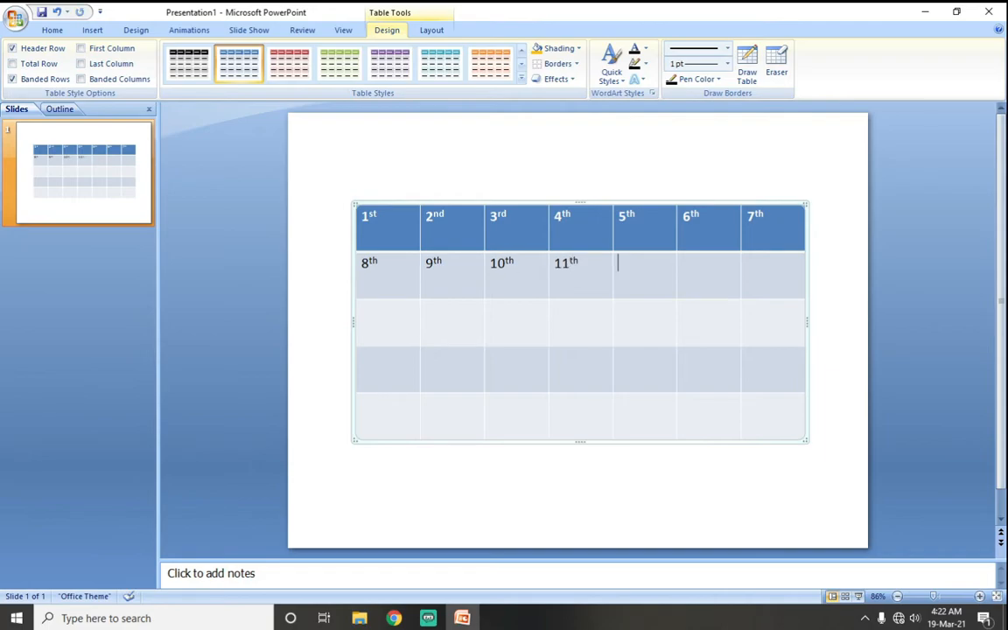
type("12th")
key("Tab")
type("13th")
key("Tab")
type("14t")
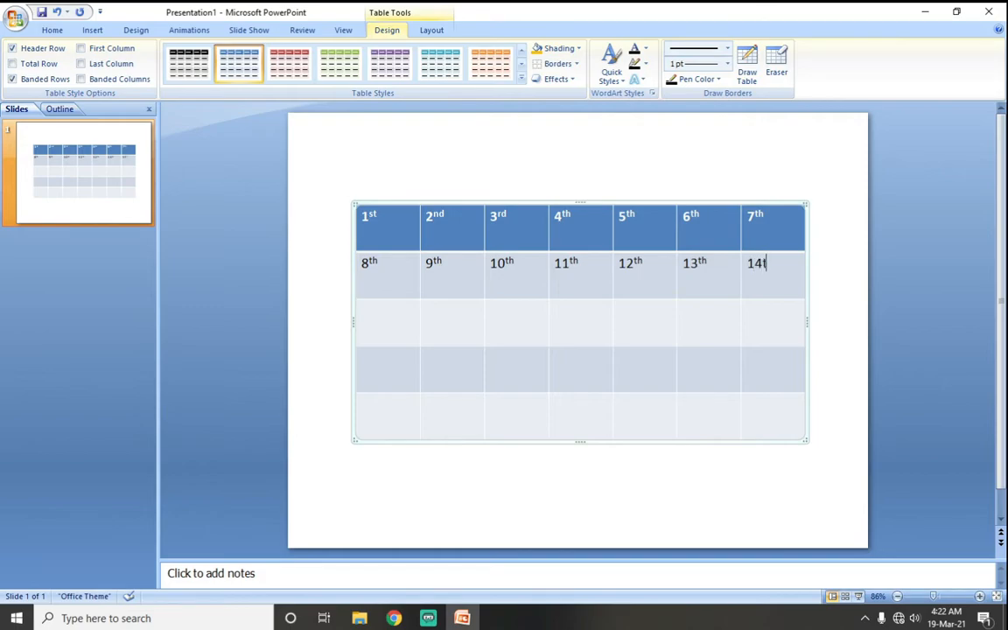
type("h")
Fill the table's third row with the ordinals 15th through 21st
key("Tab")
type("15th")
key("Tab")
type("16th")
key("Tab")
type("17th")
key("Tab")
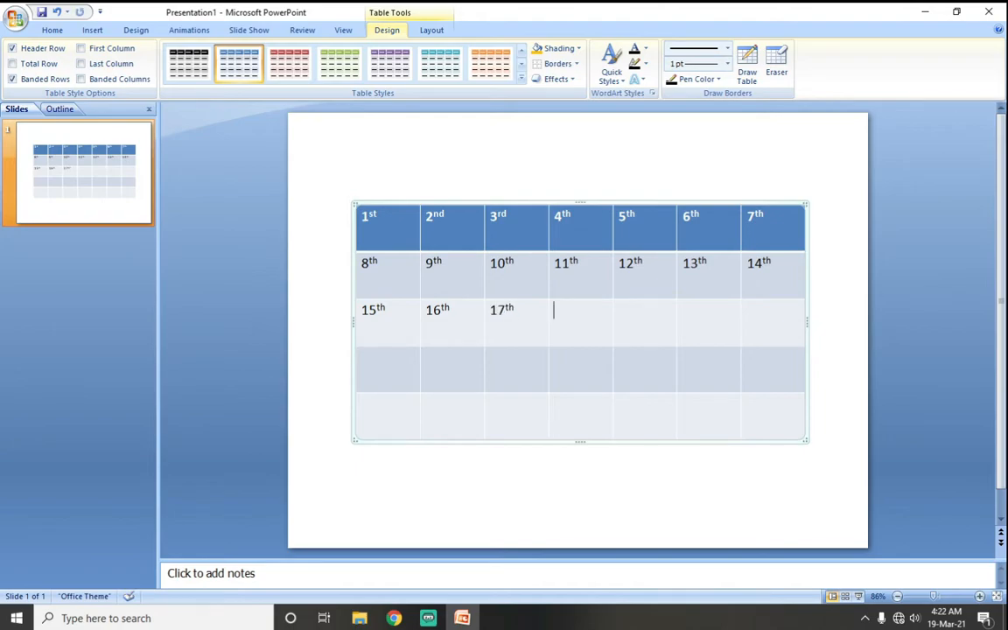
type("18th")
key("Tab")
type("19th")
key("Tab")
type("20")
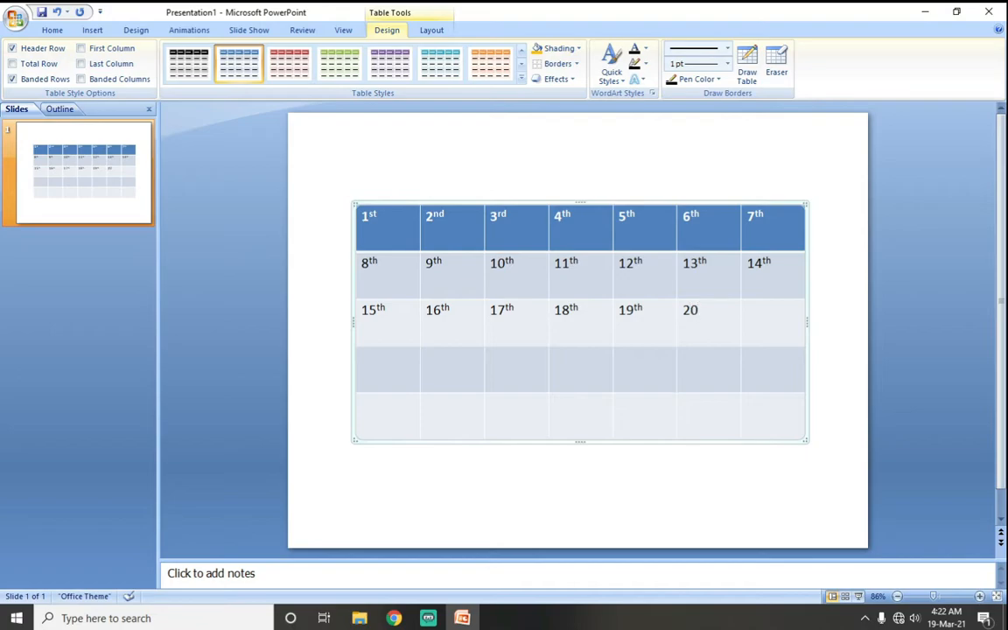
key("Tab")
type("21st")
Fill the table's fourth row with the ordinals 22nd through 28th
key("Tab")
type("22nd")
key("Tab")
type("23")
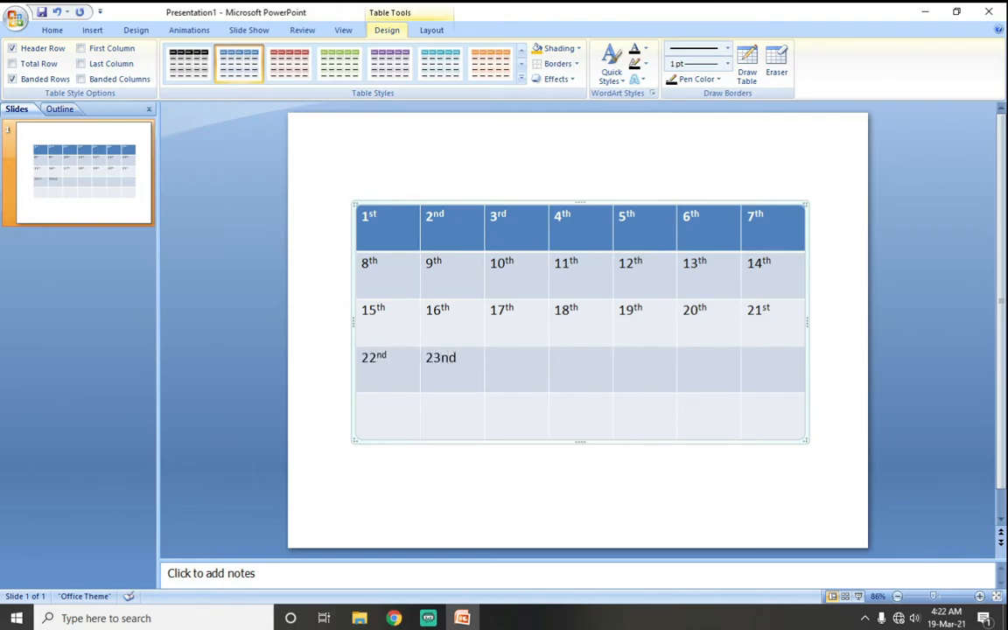
type("rd")
key("Tab")
type("24th")
key("Tab")
type("25th")
key("Tab")
type("26th")
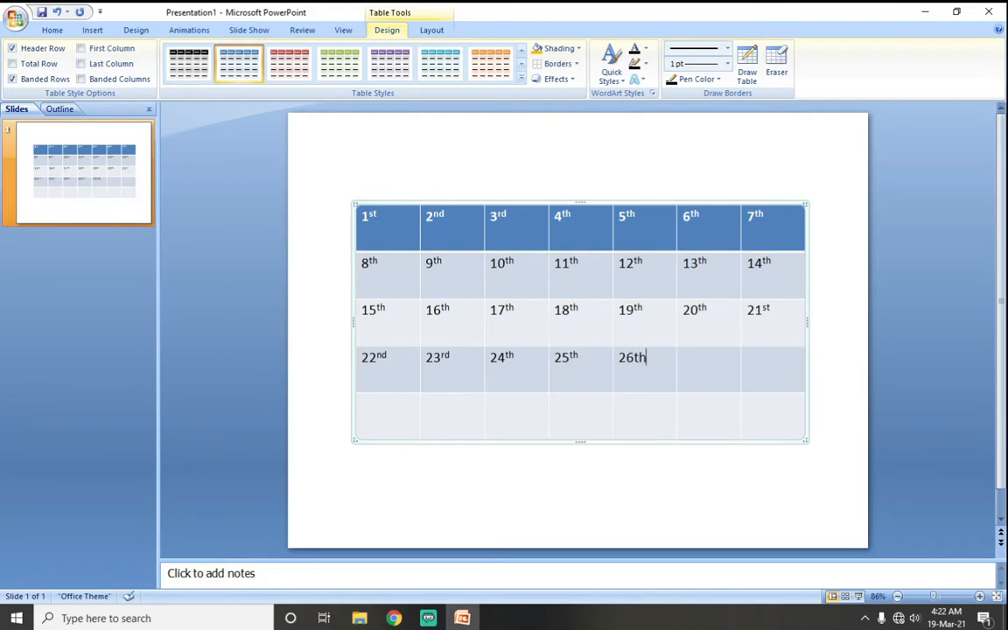
key("Tab")
type("27th")
key("Tab")
type("28th")
Enter 29th, 30th and 31st in the first three cells of the table's last row
key("Tab")
type("29")
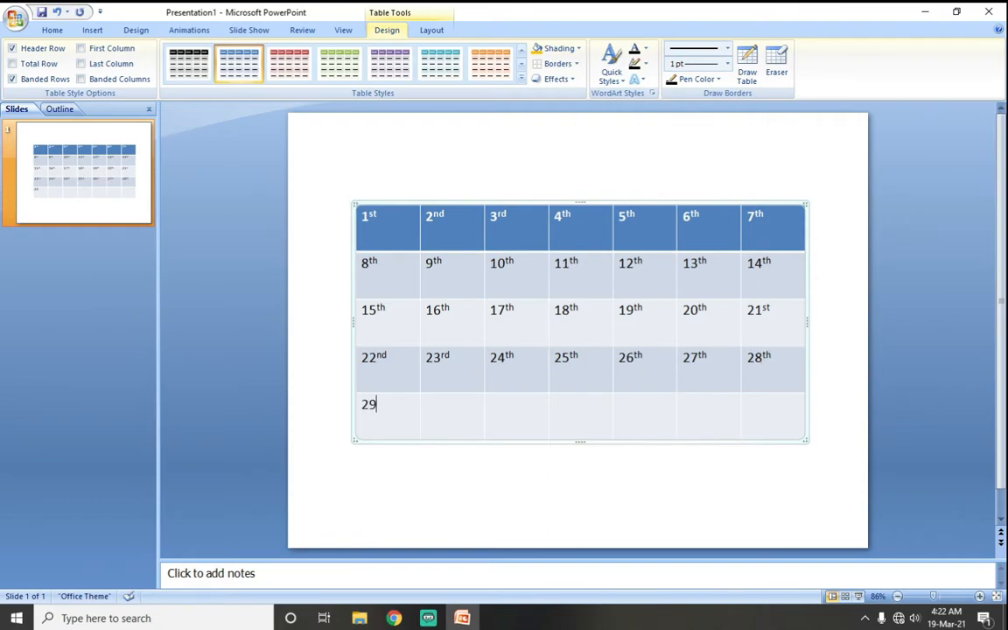
type("th")
key("Tab")
type("30th")
key("Tab")
type("31st")
key("Tab")
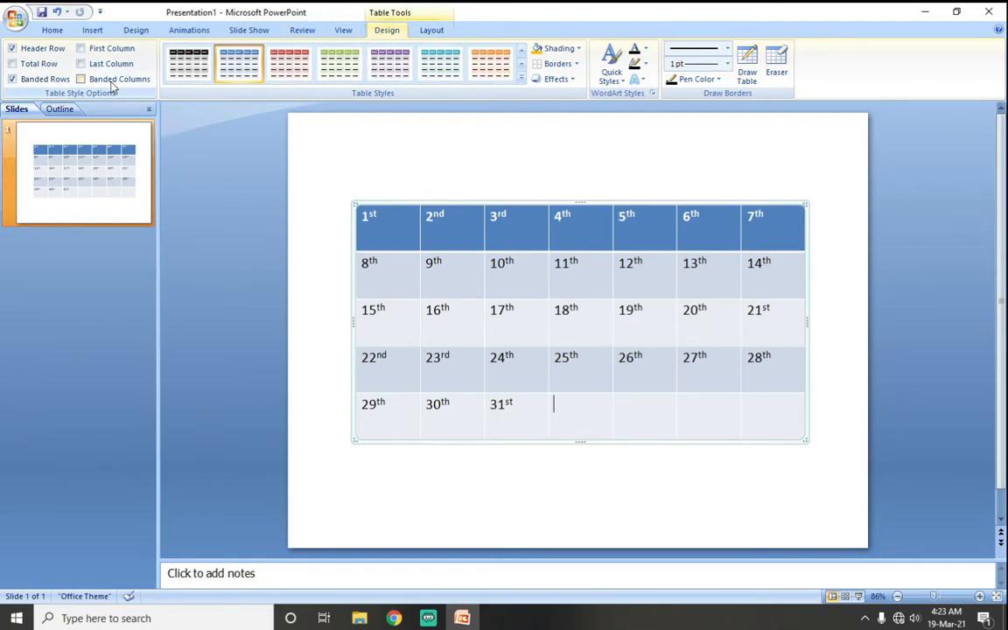
Center the text horizontally in all cells of the date table
left_click(488, 173)
left_click(481, 215)
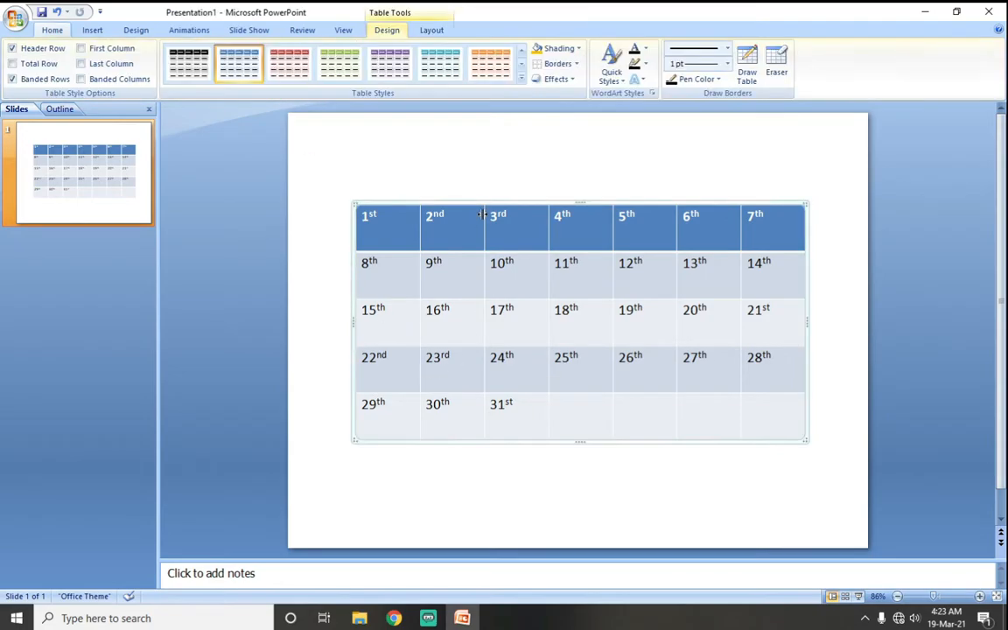
left_click(427, 31)
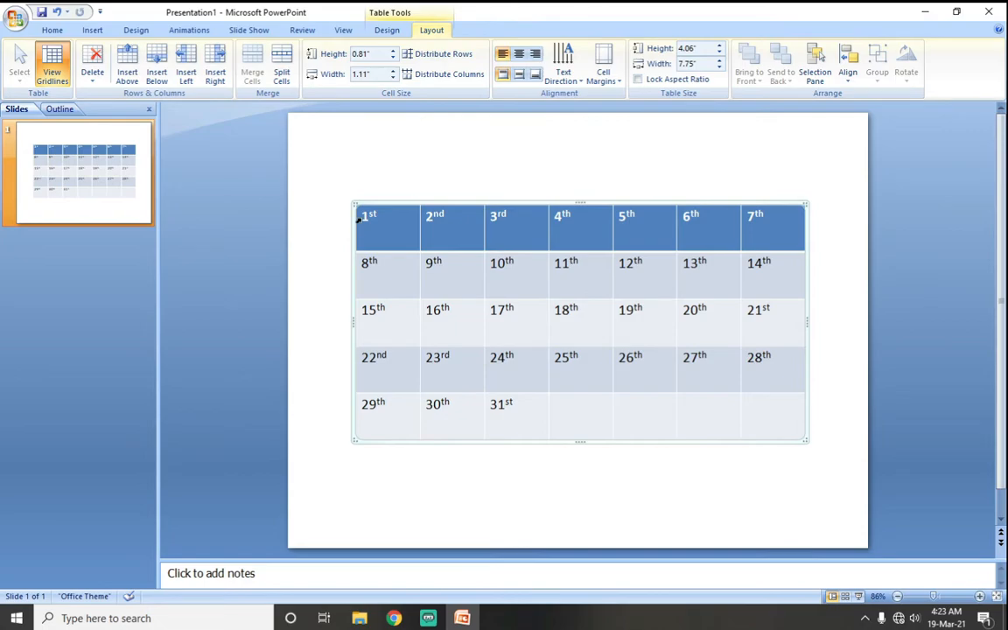
left_click_drag(365, 216, 776, 418)
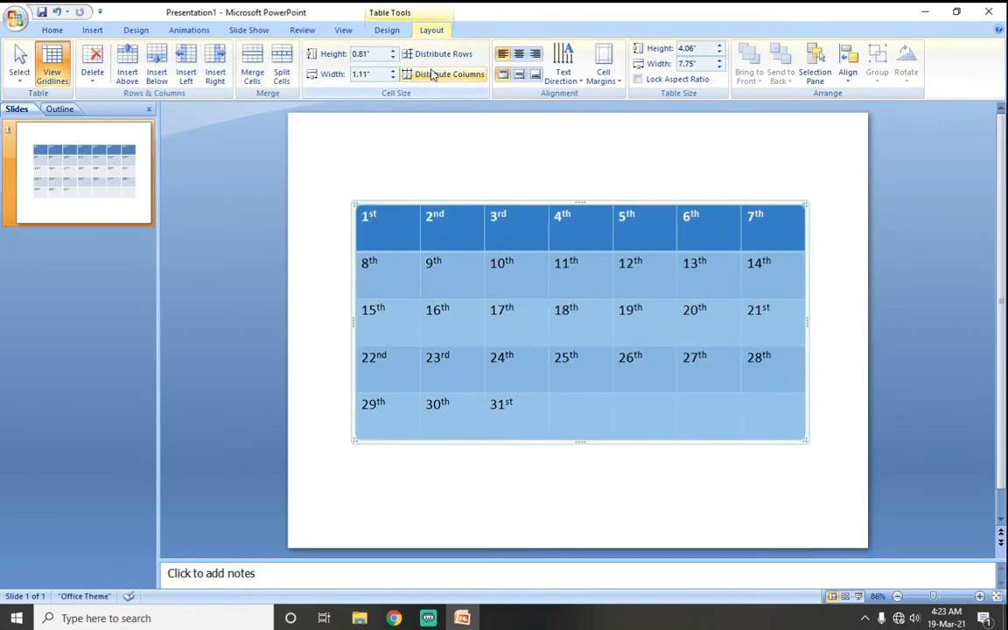
left_click(518, 54)
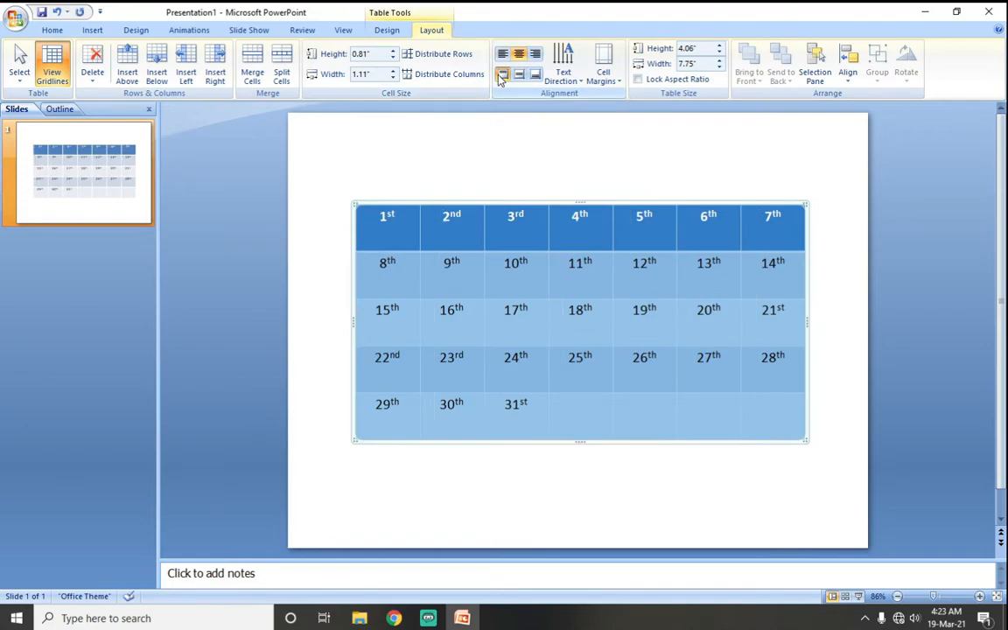
Set the overall height of the date table to 3.9 inches
left_click(719, 53)
left_click(719, 54)
left_click(719, 54)
left_click(719, 54)
left_click(719, 53)
left_click(719, 54)
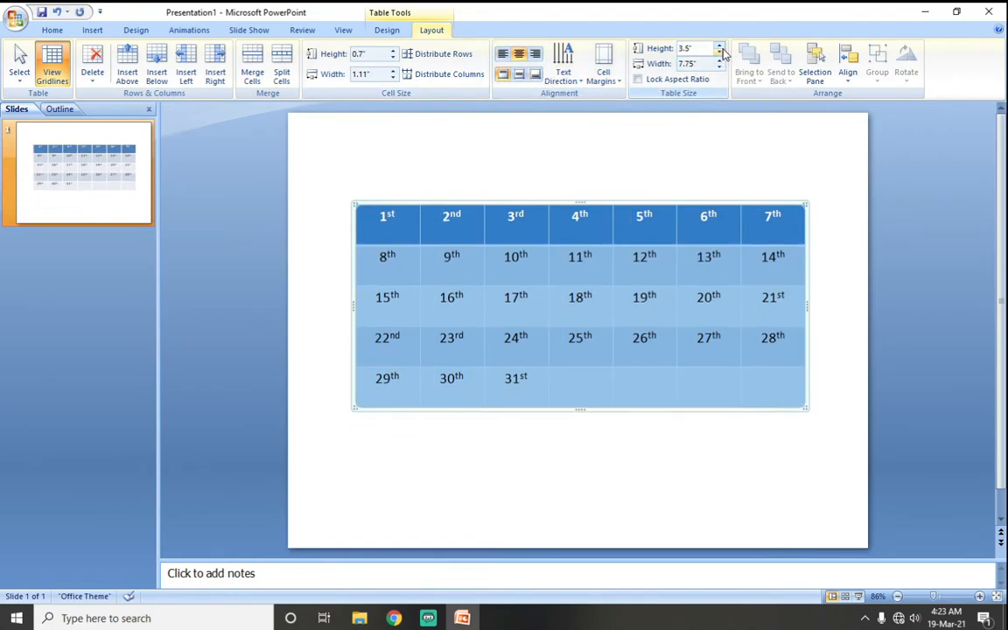
left_click(719, 49)
left_click(719, 48)
left_click(719, 48)
left_click(719, 48)
Set the table's overall width to 7.7 inches and center the text vertically in all cells
left_click(719, 67)
left_click(719, 68)
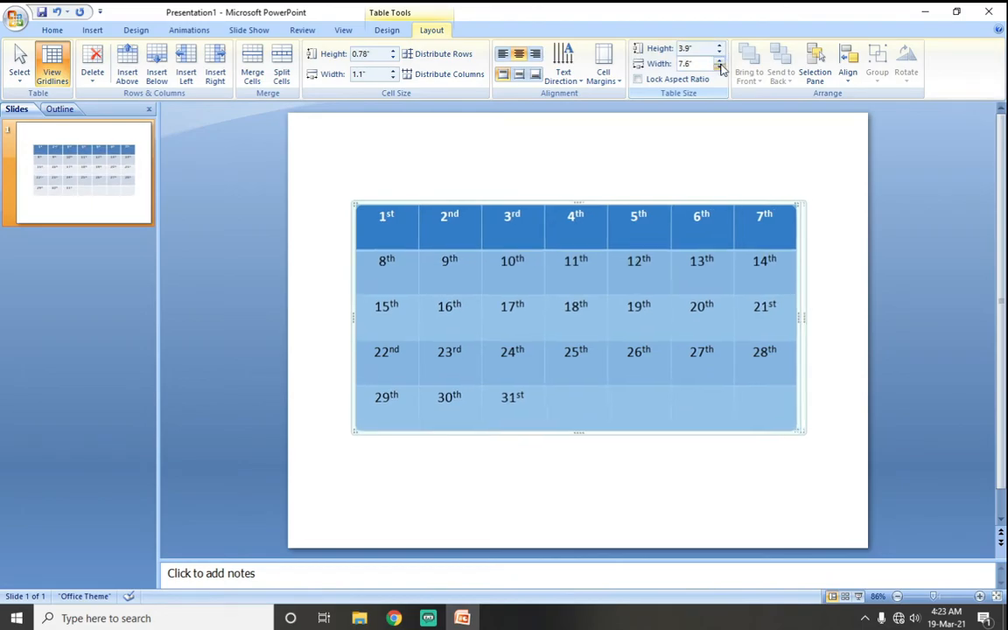
left_click(719, 68)
left_click(719, 67)
left_click(719, 60)
left_click(719, 60)
left_click(719, 60)
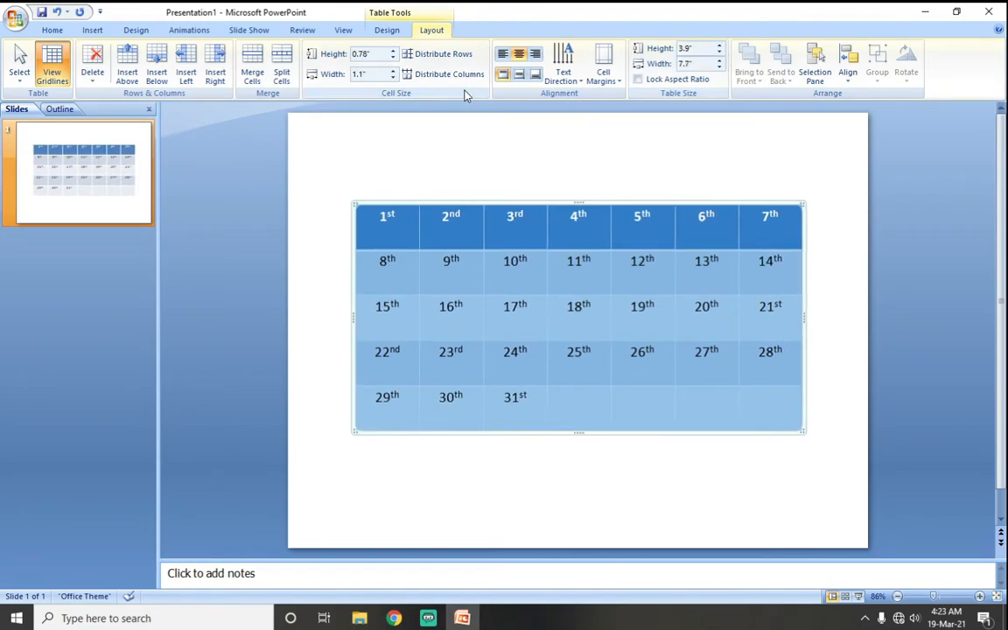
left_click(518, 75)
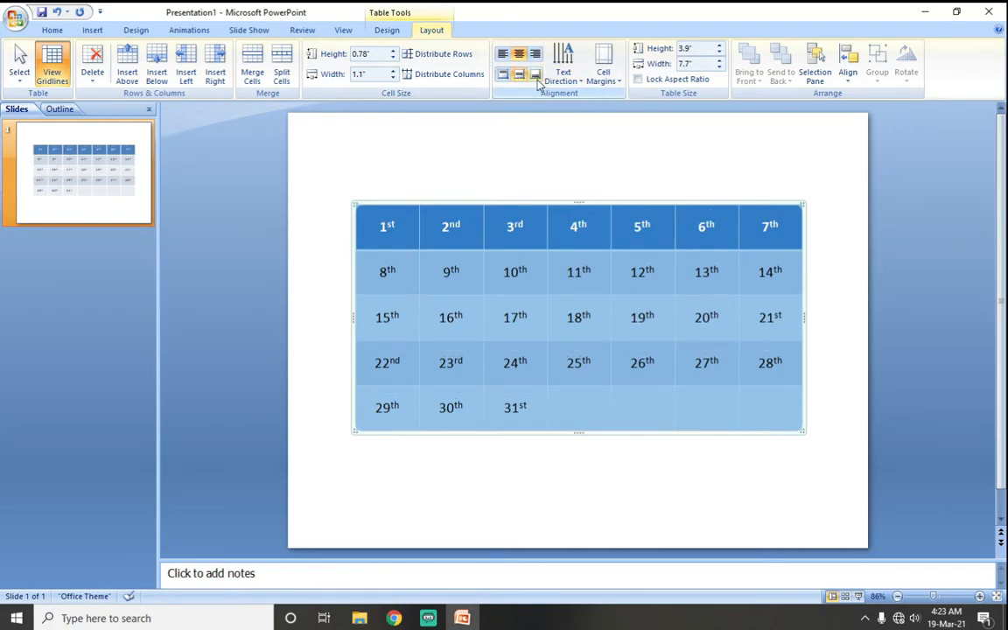
Add a blank line in the final cell of the table's last row
left_click_drag(581, 407, 772, 404)
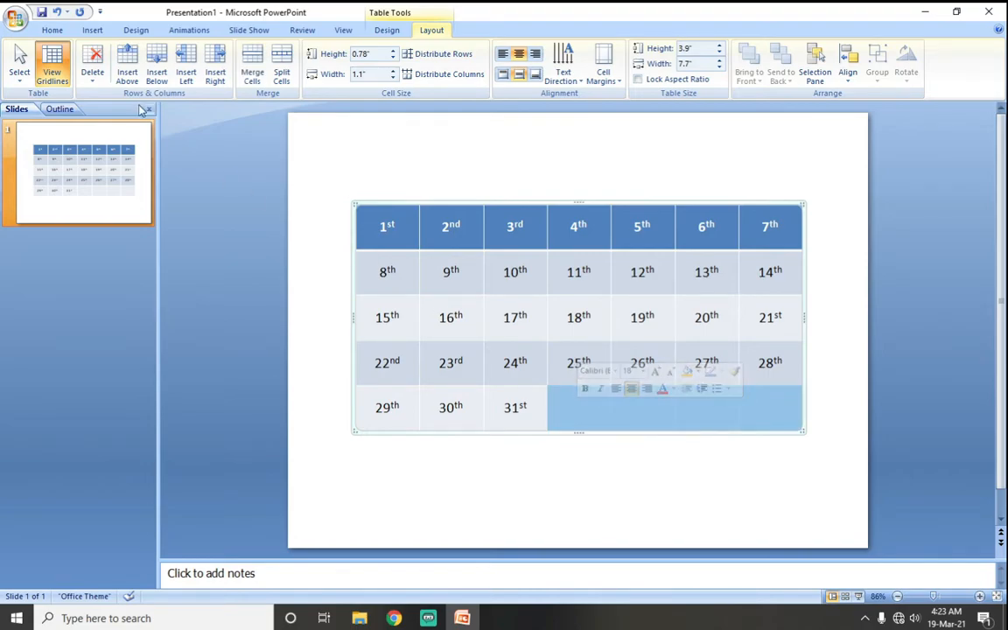
left_click(464, 307)
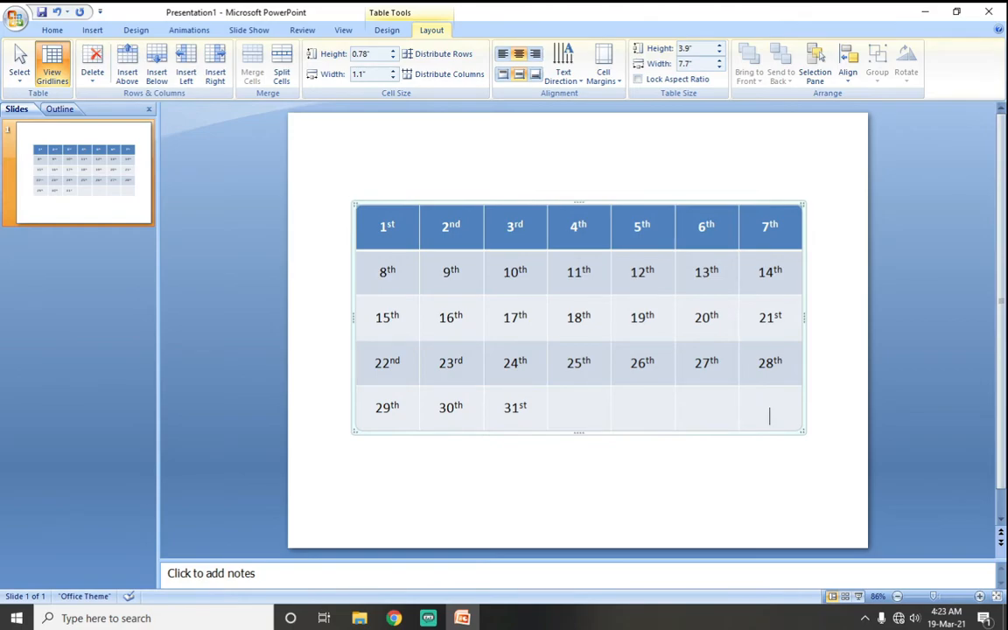
key("Return")
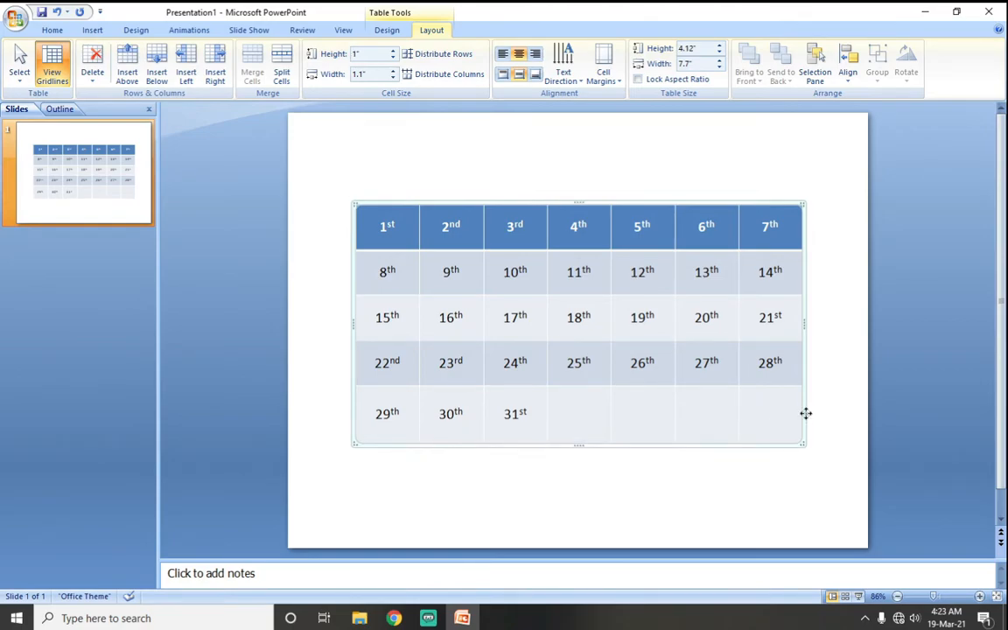
left_click(814, 418)
left_click(781, 423)
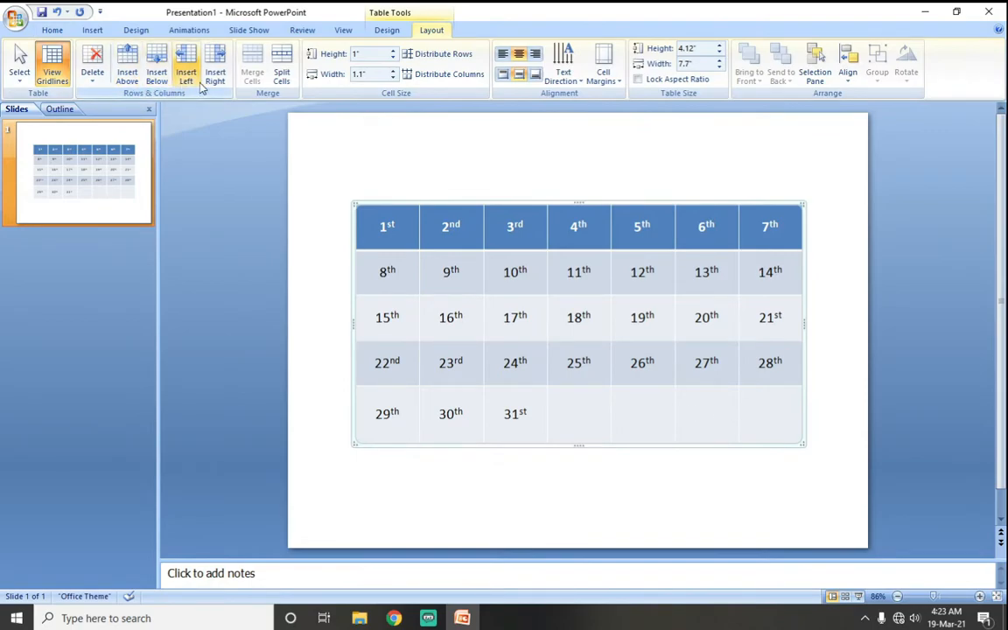
Try inserting a row below the 29th–31st row and another above it, undoing each insertion
left_click(155, 79)
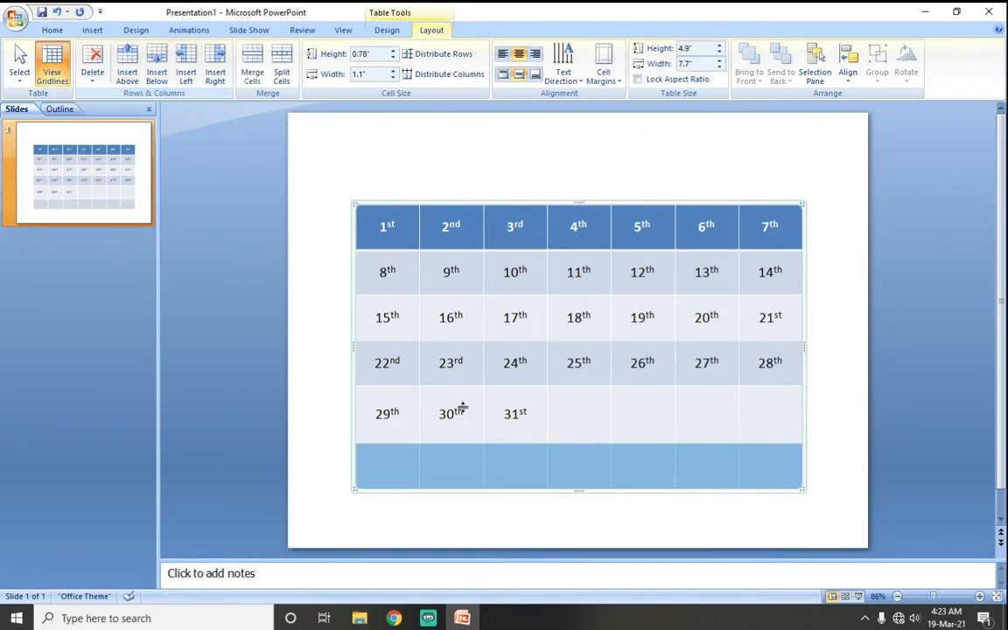
left_click(548, 470)
key("ctrl+z")
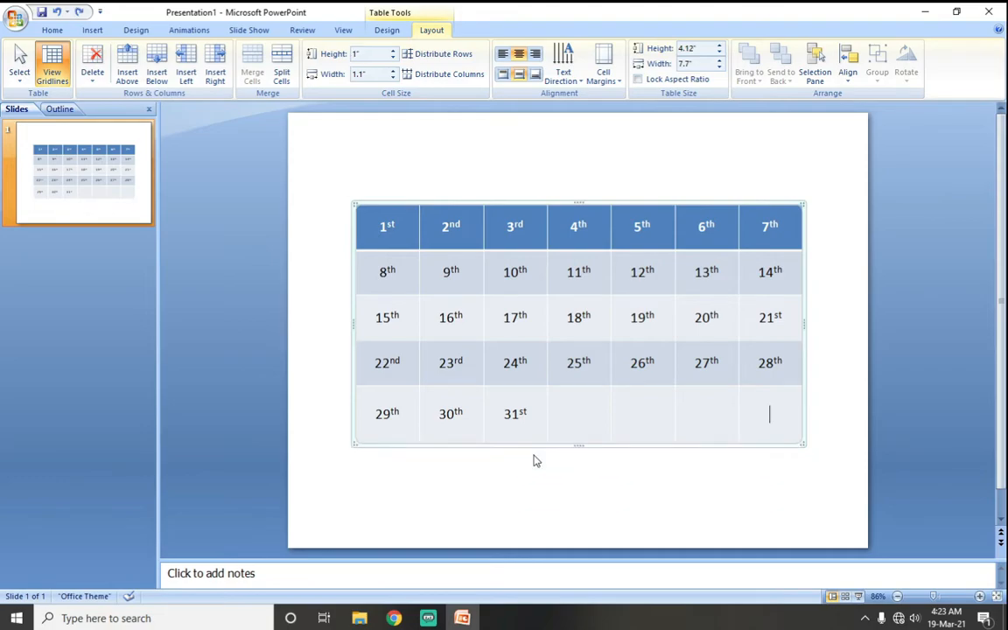
left_click(129, 79)
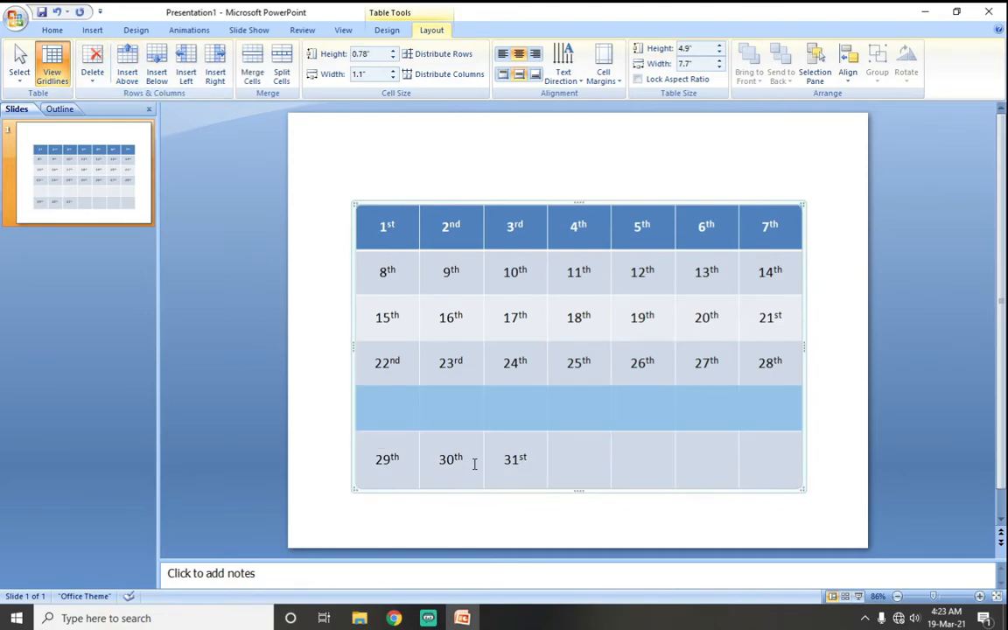
key("ctrl+z")
Insert a row below the 29th–31st row and merge all of its cells into one
left_click_drag(569, 418, 785, 418)
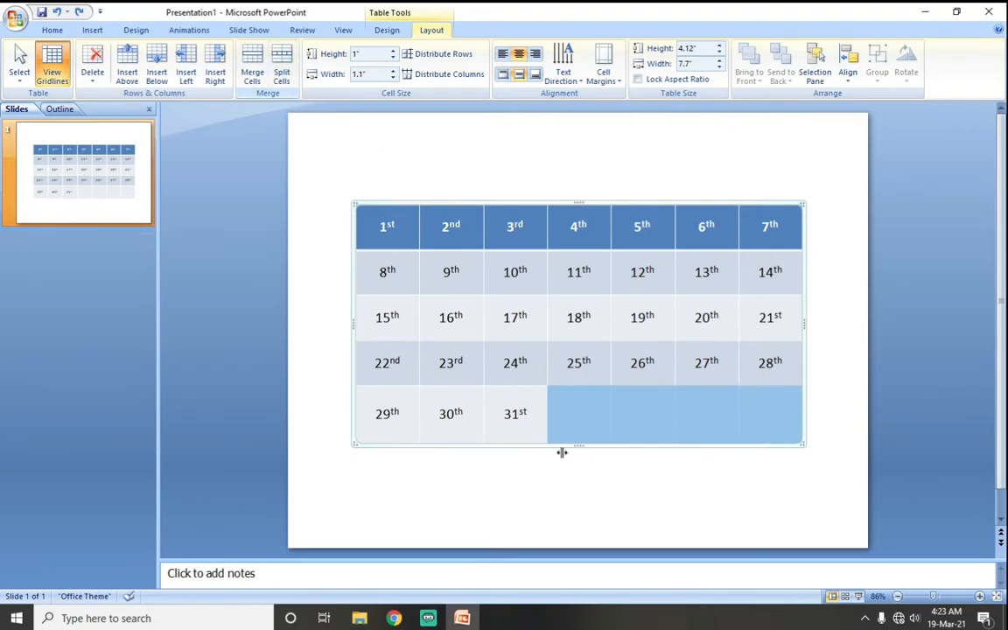
left_click(626, 419)
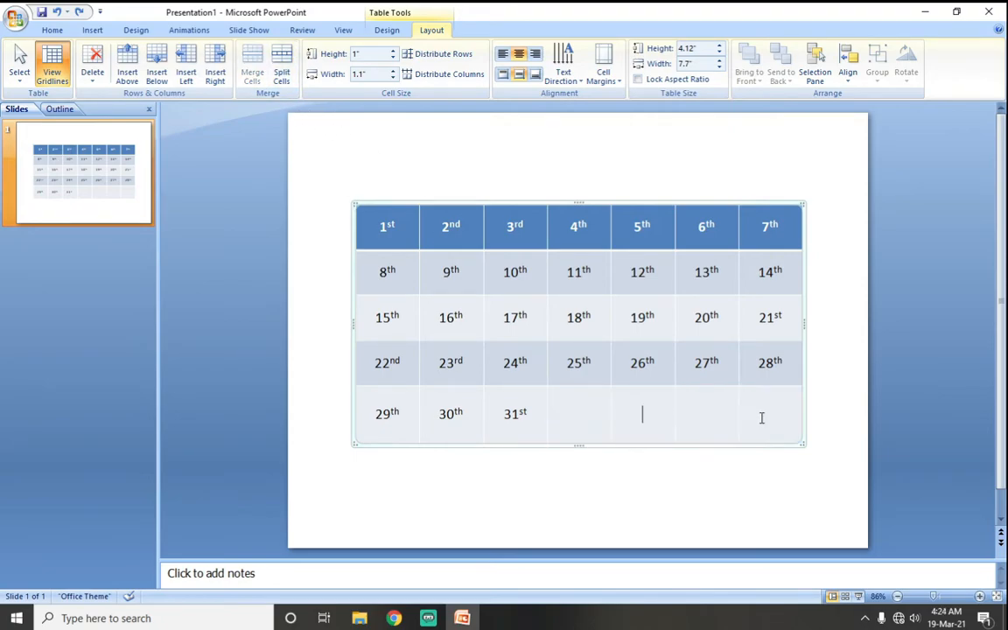
left_click(158, 75)
left_click(383, 470)
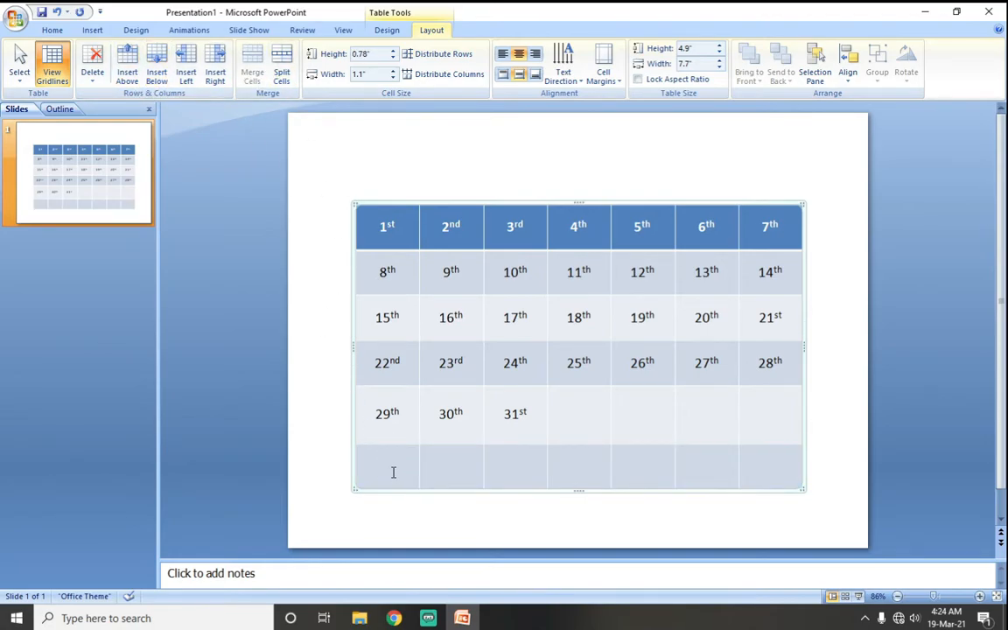
left_click_drag(393, 471, 760, 464)
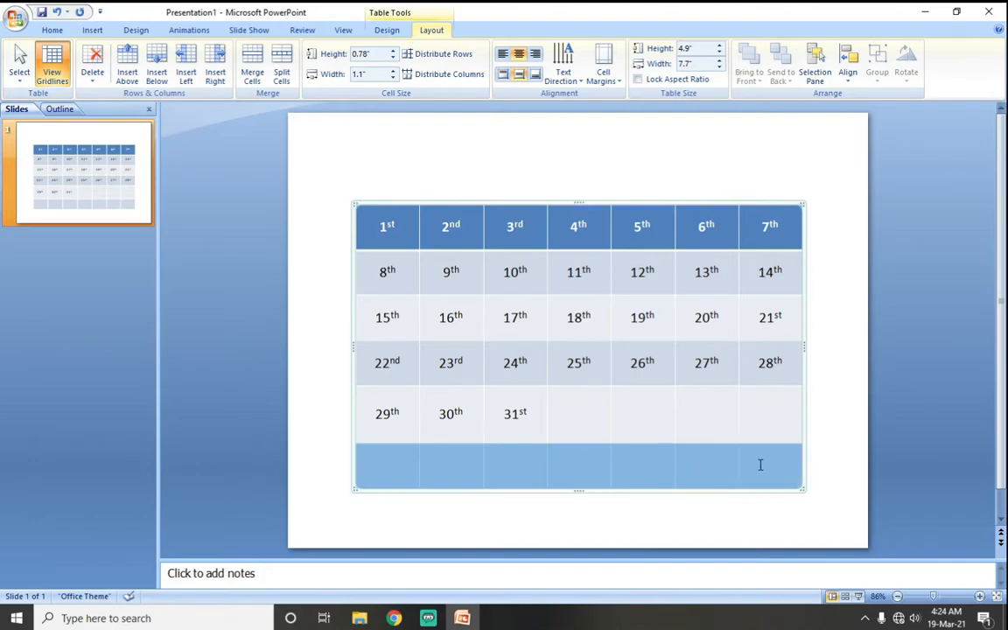
left_click(252, 70)
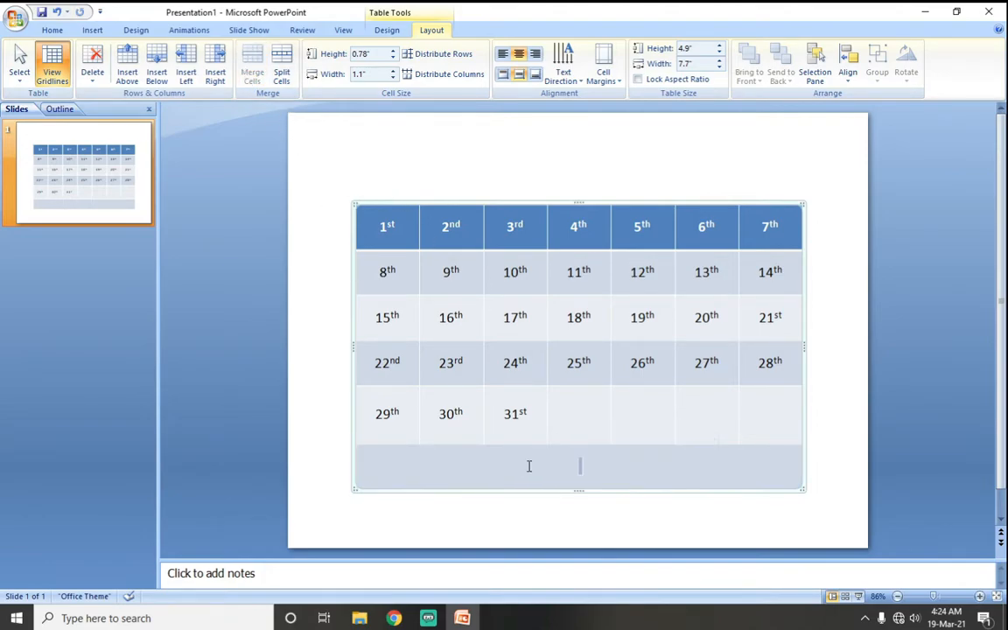
Try inserting one column to the right of the table and another to its left, and undo both insertions
left_click(215, 73)
left_click(185, 76)
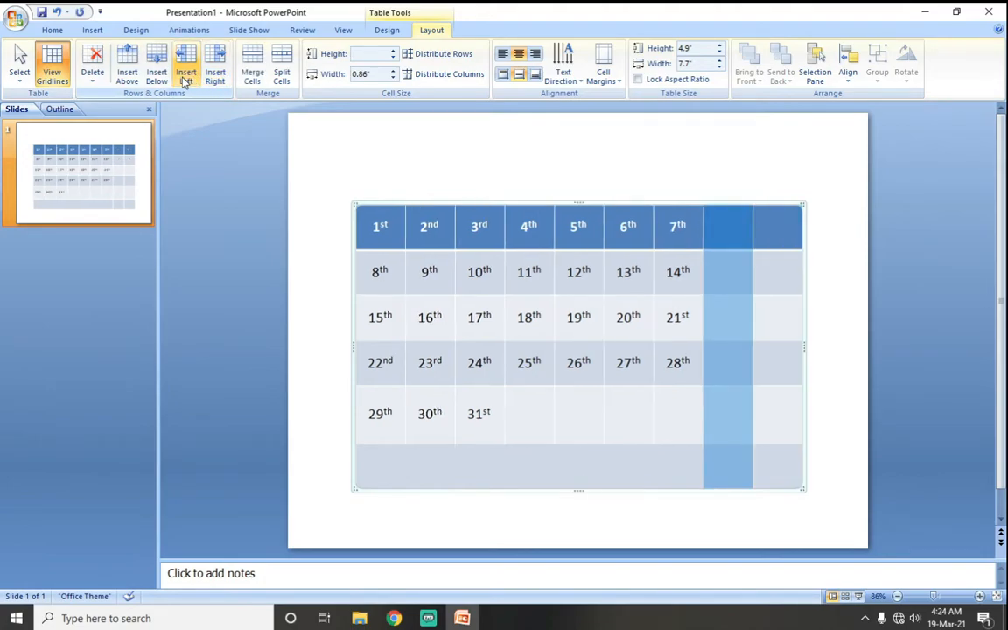
left_click(731, 360)
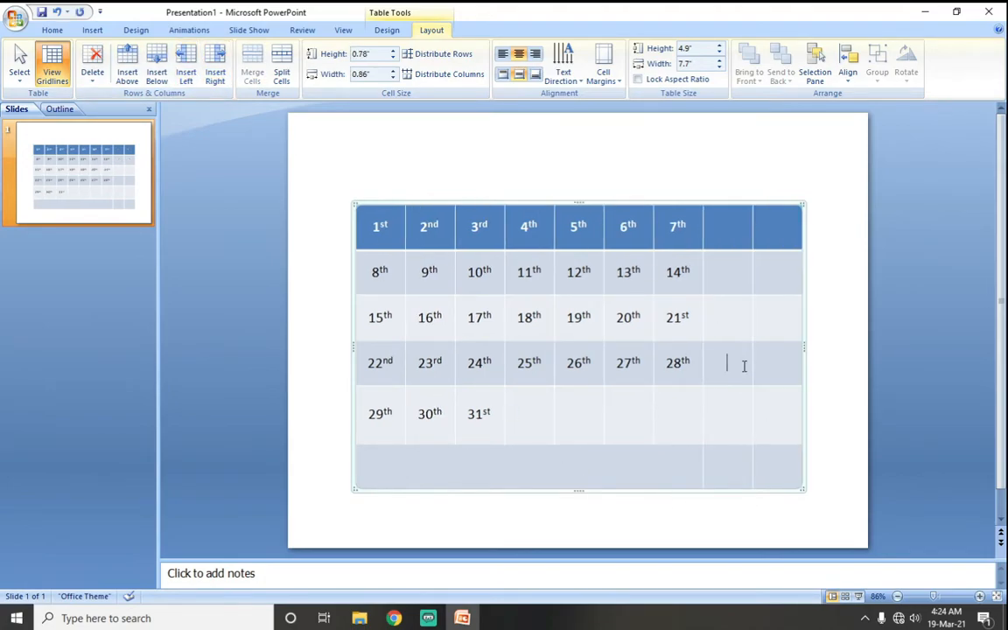
key("ctrl+z")
key("ctrl+z")
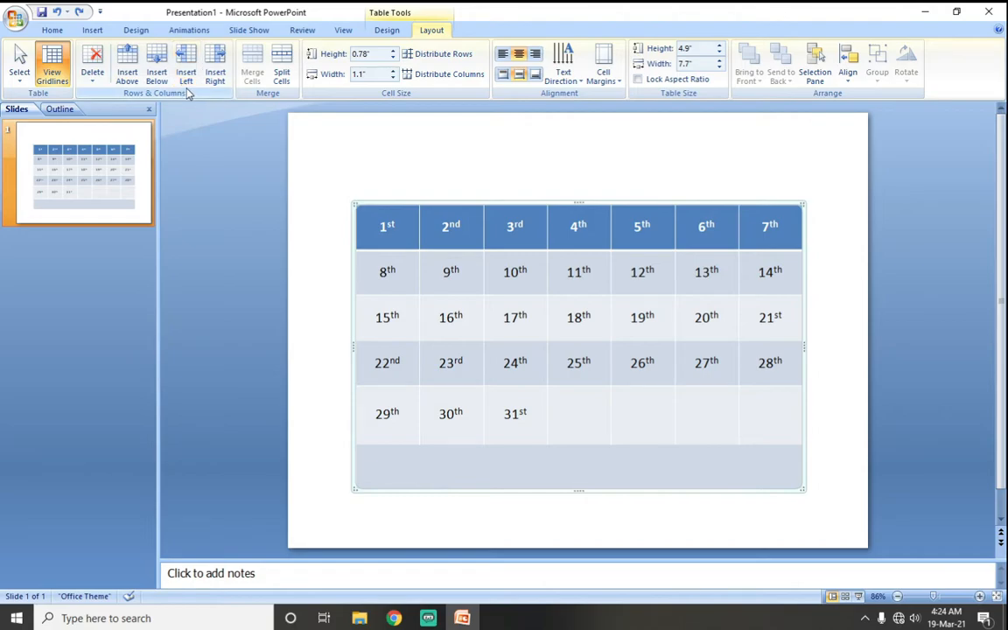
Split the merged bottom-row cell into 5 columns and 1 row
left_click(283, 82)
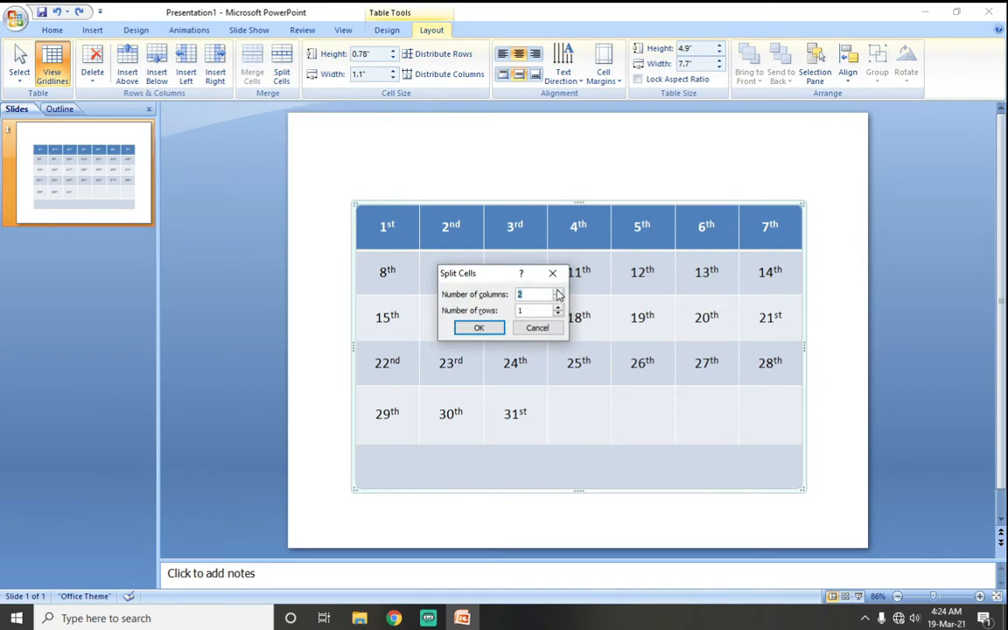
left_click(486, 330)
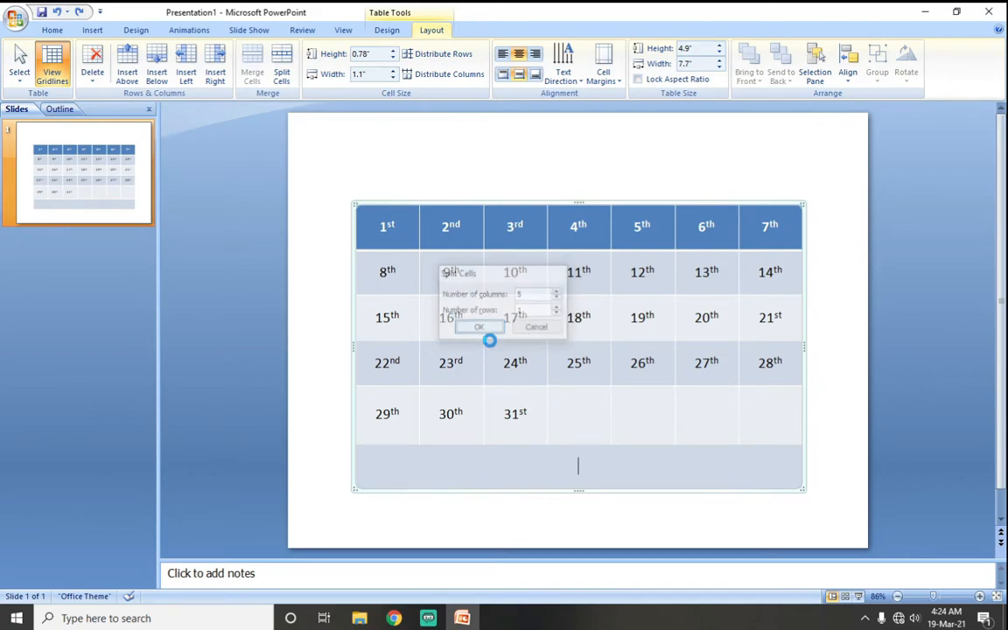
left_click(435, 477)
left_click(492, 475)
left_click(578, 475)
left_click(668, 475)
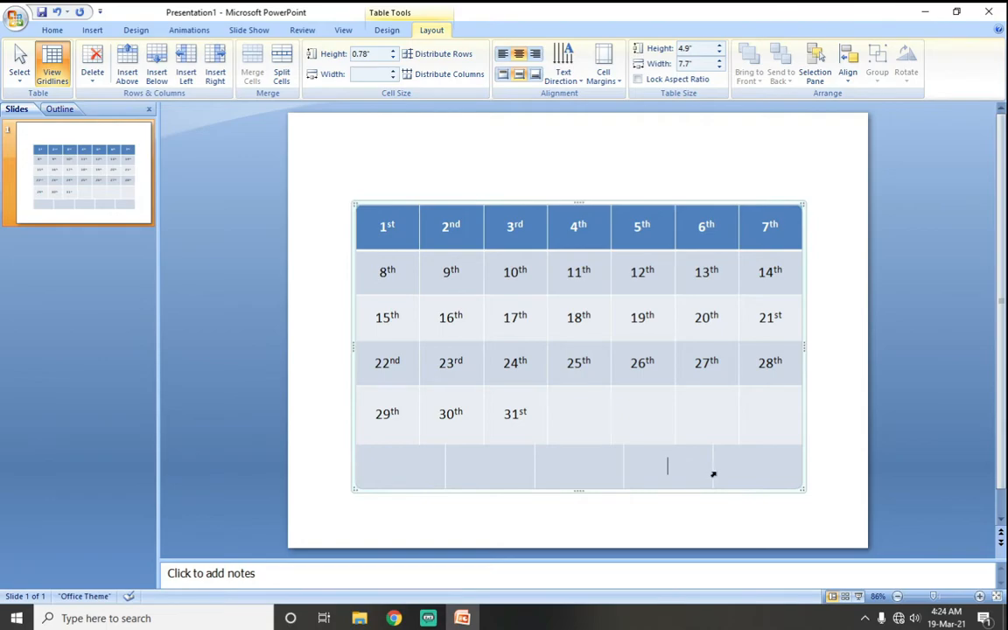
Split the last cell of the bottom row into 2 columns and 1 row
left_click(763, 474)
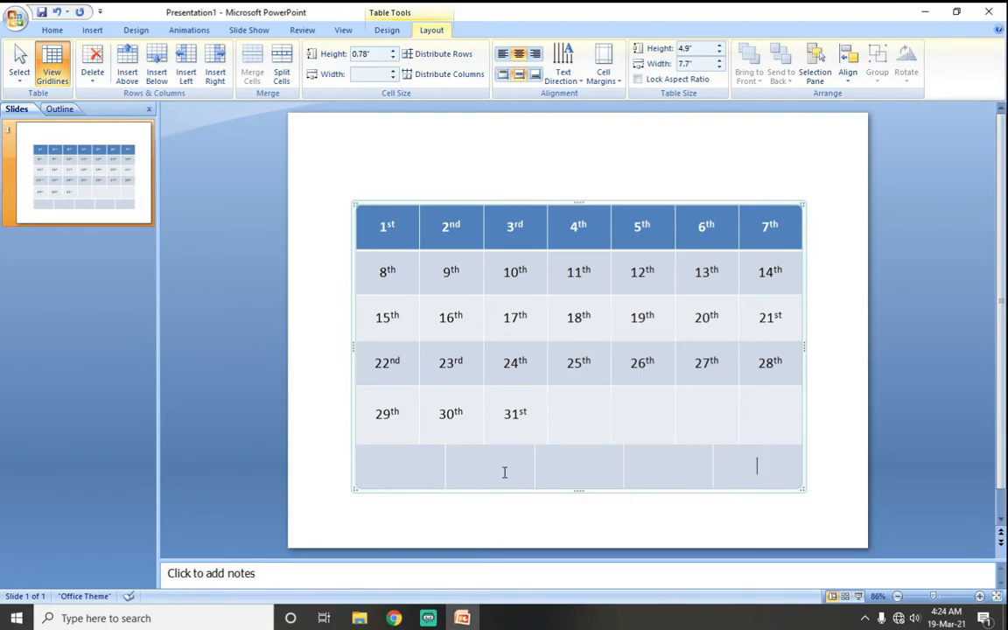
left_click(280, 72)
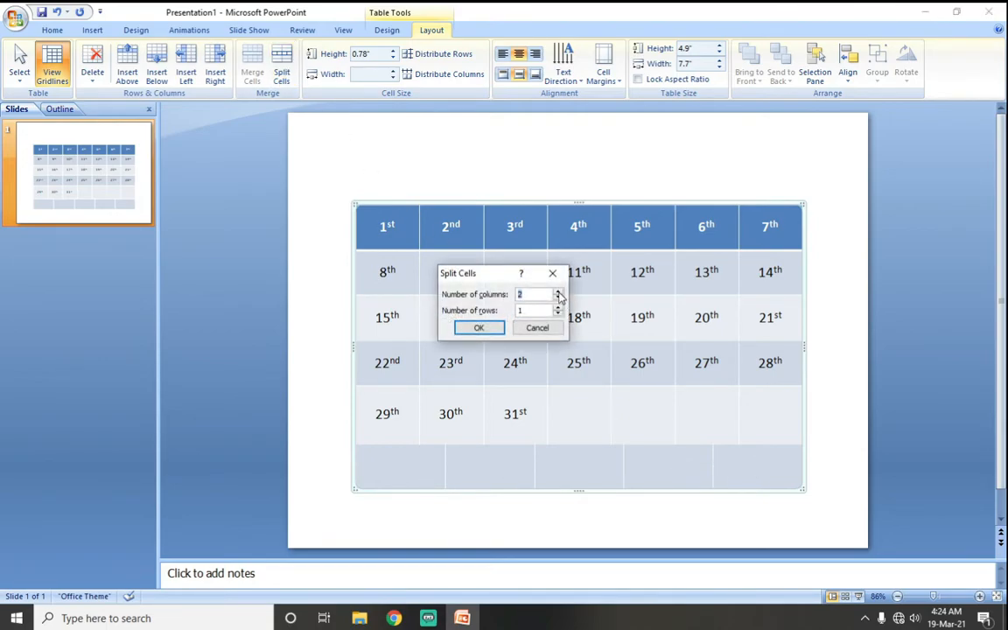
left_click(490, 330)
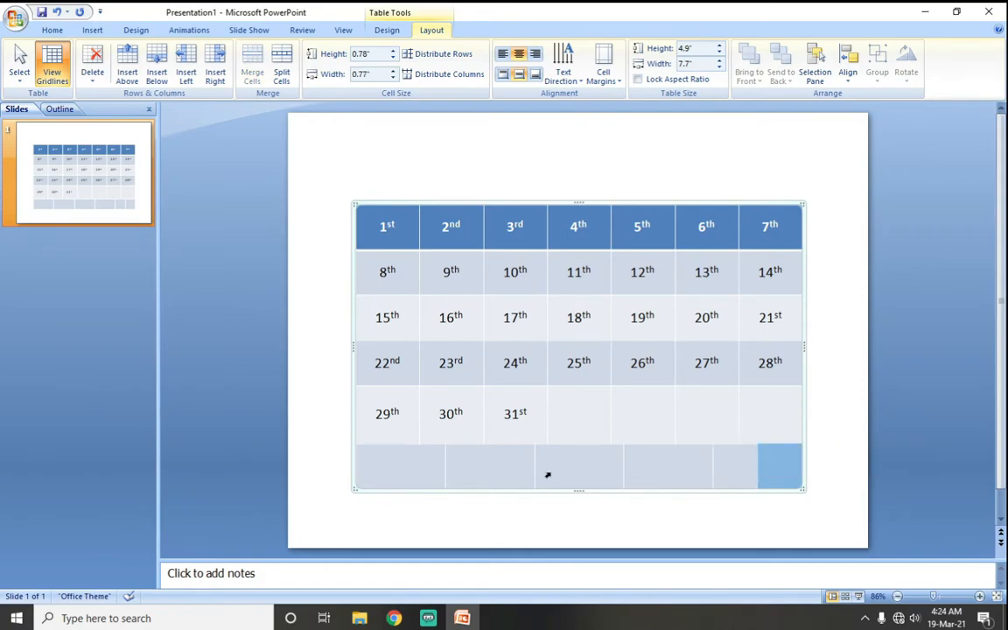
Enter a person's name across the six bottom-row cells, one capital letter per cell, and undo the extra row
left_click(424, 471)
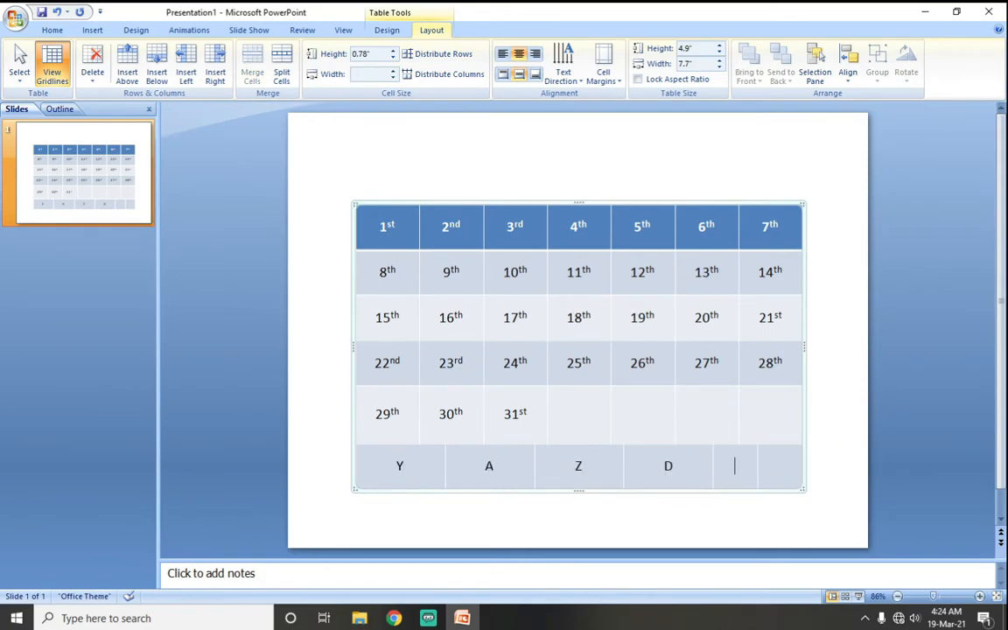
type("A")
key("Tab")
key("Tab")
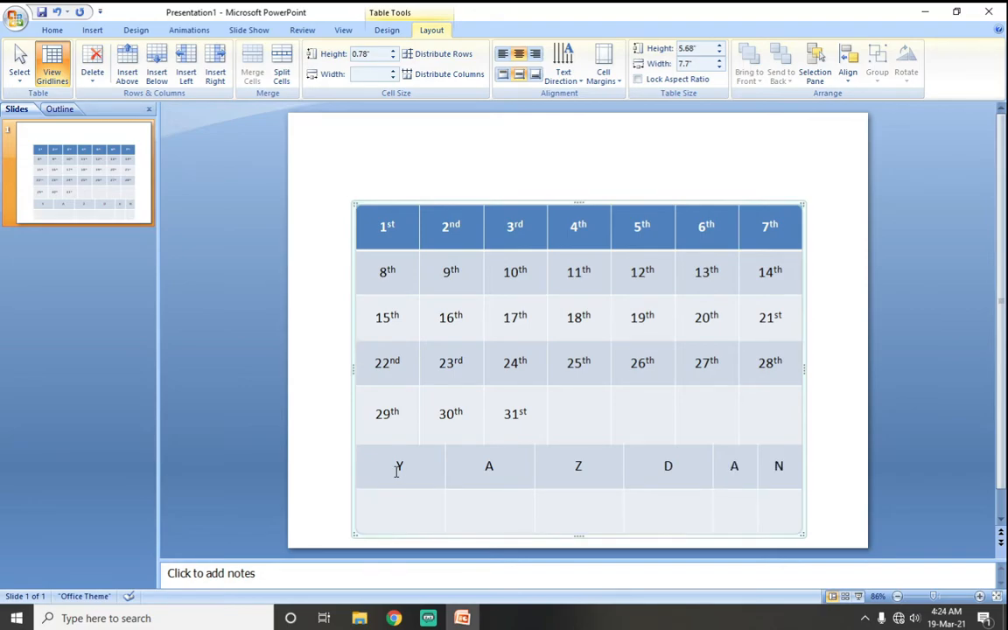
key("ctrl+z")
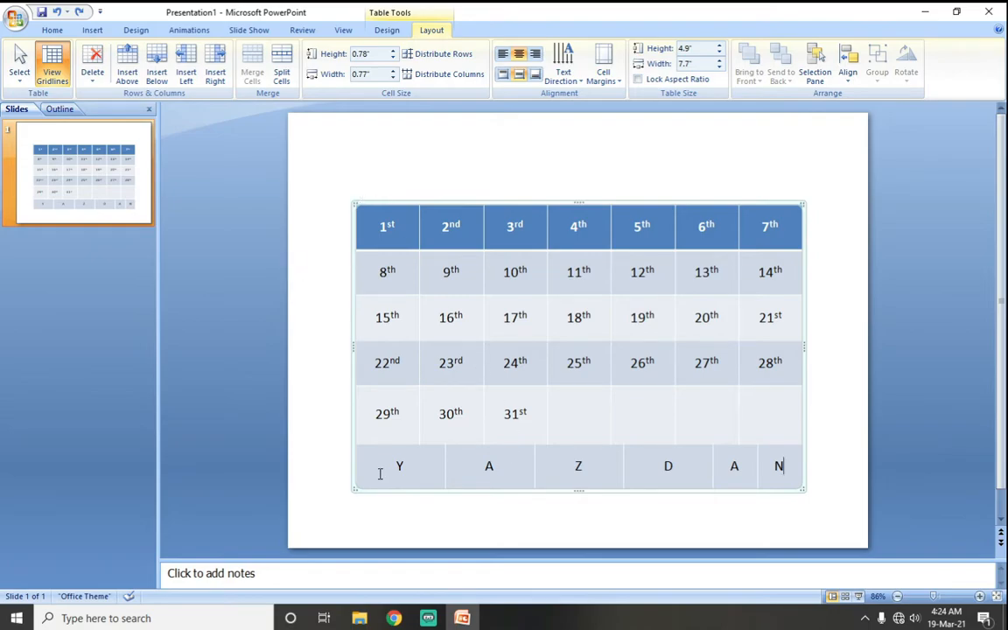
Try deleting the bottom row of single letters and undo the deletion
left_click_drag(378, 468, 781, 470)
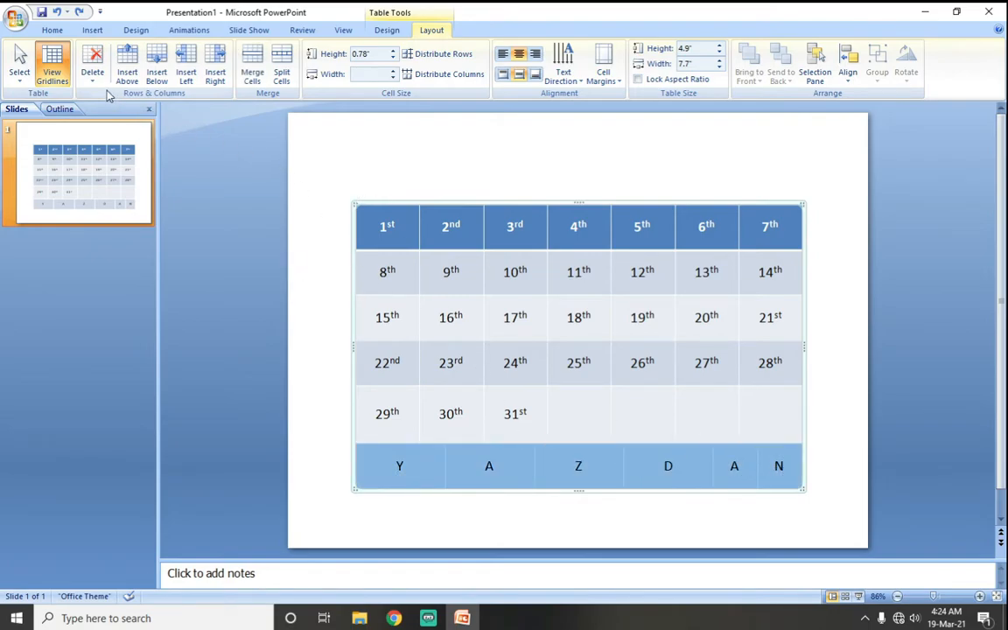
left_click(92, 66)
left_click(120, 111)
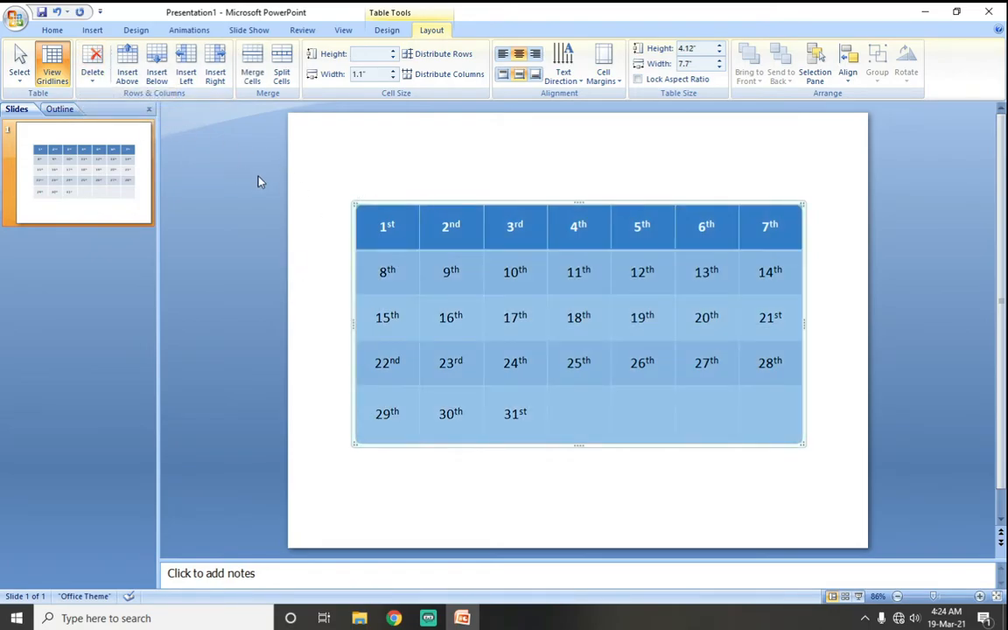
key("ctrl+z")
Try deleting the columns spanned by the bottom row of single letters and undo the deletion
left_click(93, 74)
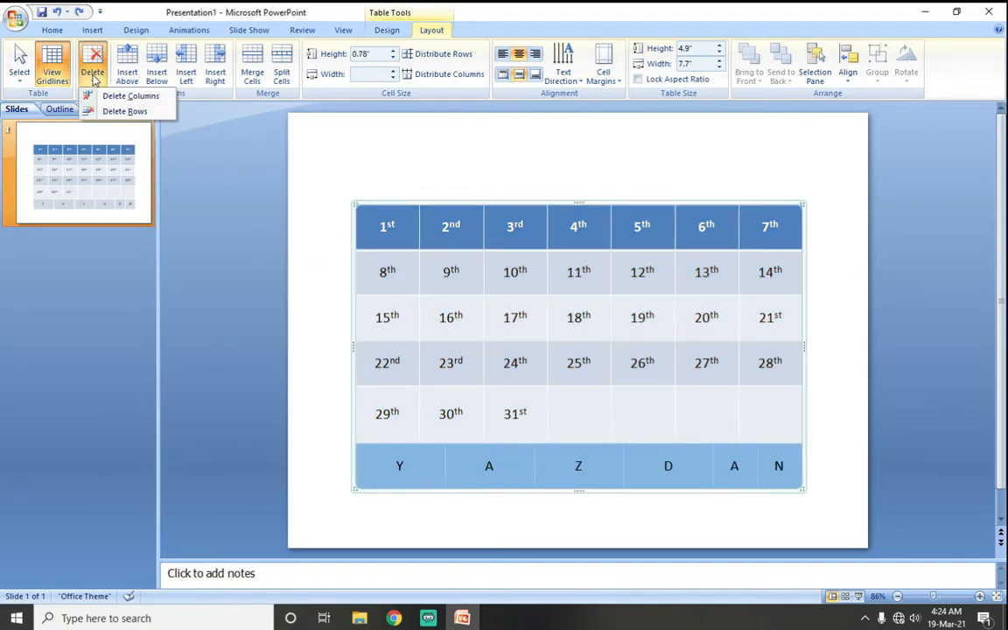
left_click(105, 108)
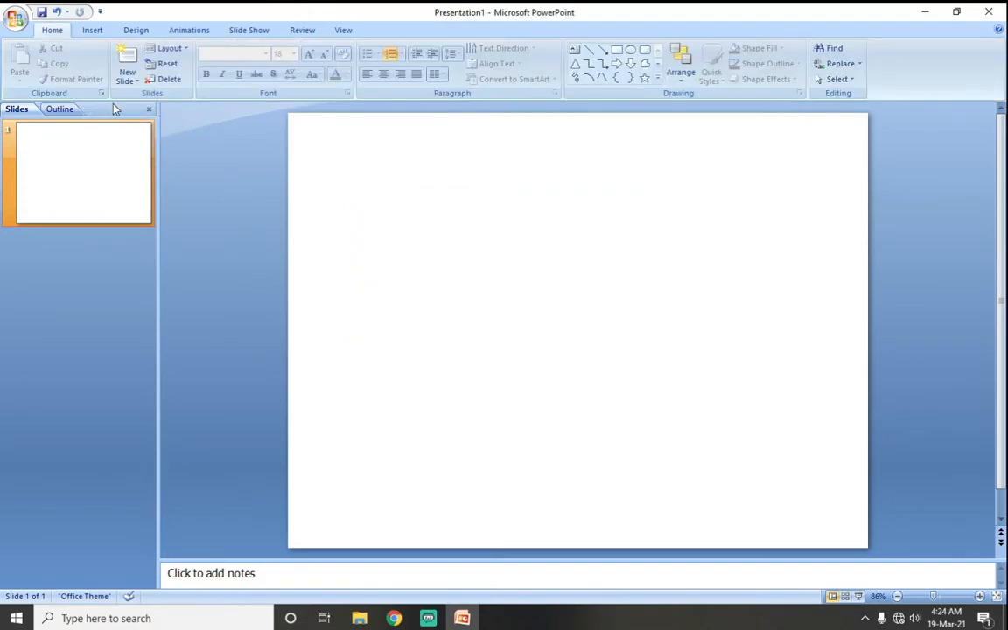
key("ctrl+z")
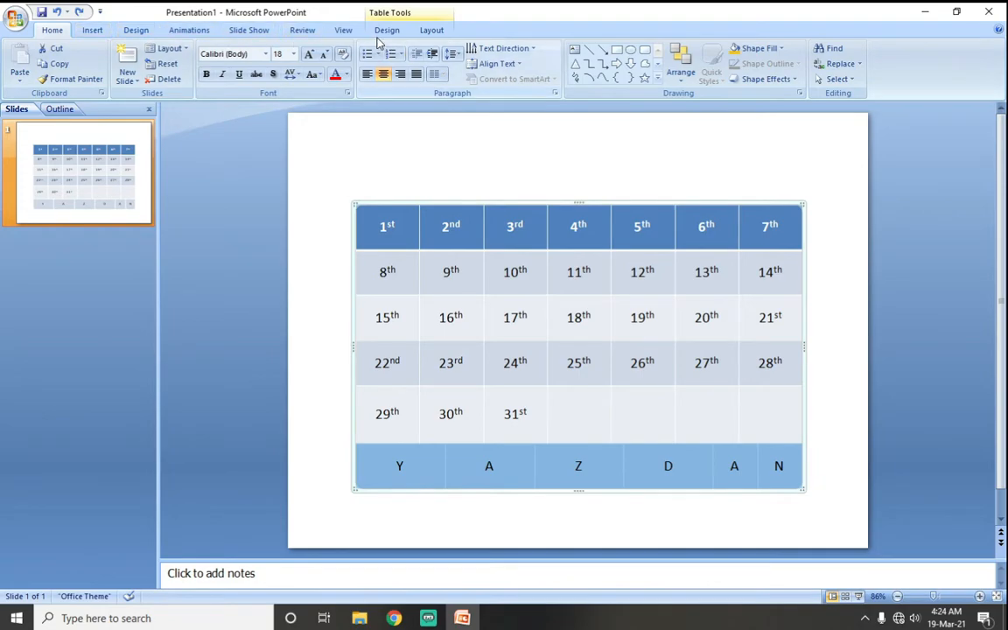
Delete the bottom row of single letters from the table
left_click(428, 30)
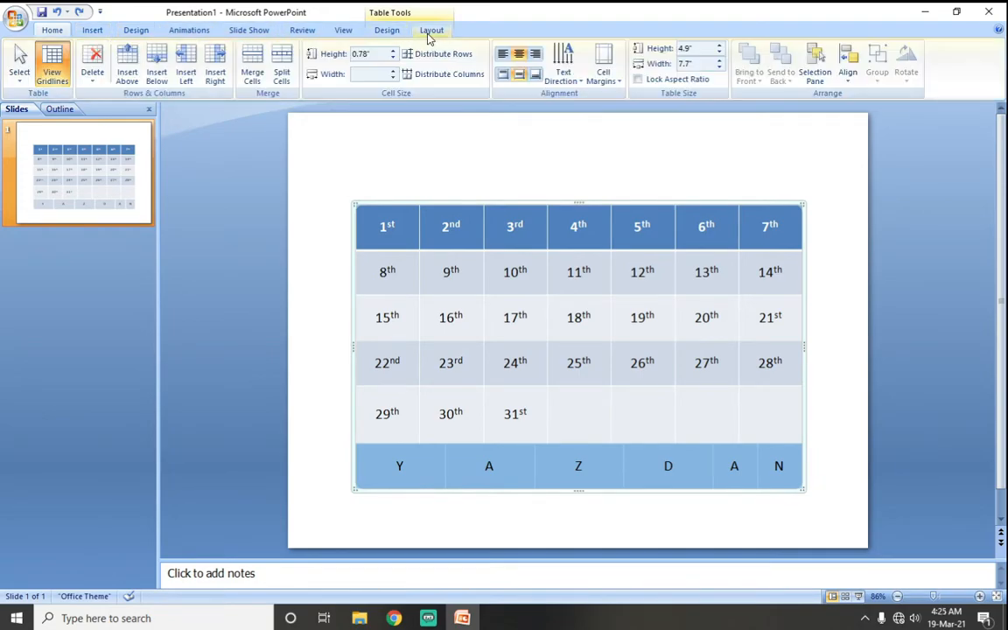
left_click(91, 70)
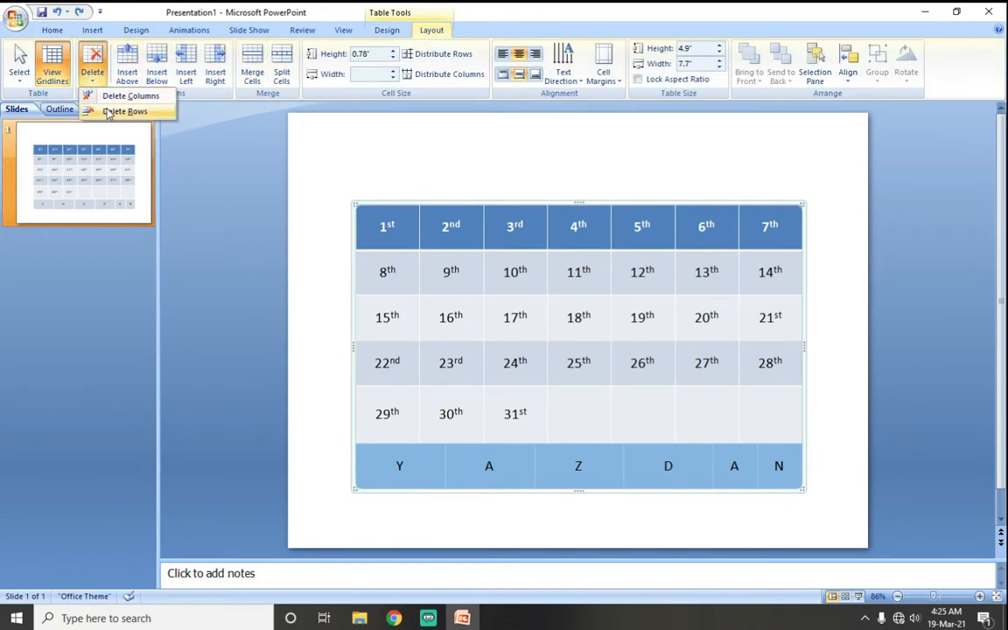
left_click(123, 111)
Merge the four empty cells after 31st into one cell and clear its leftover blank lines
left_click_drag(565, 416, 802, 418)
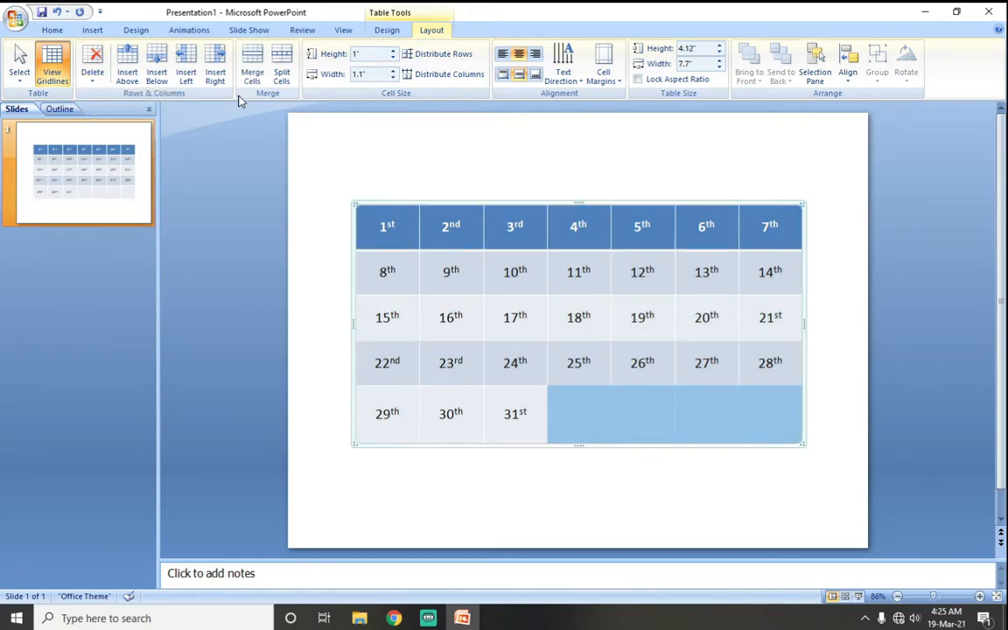
left_click(252, 77)
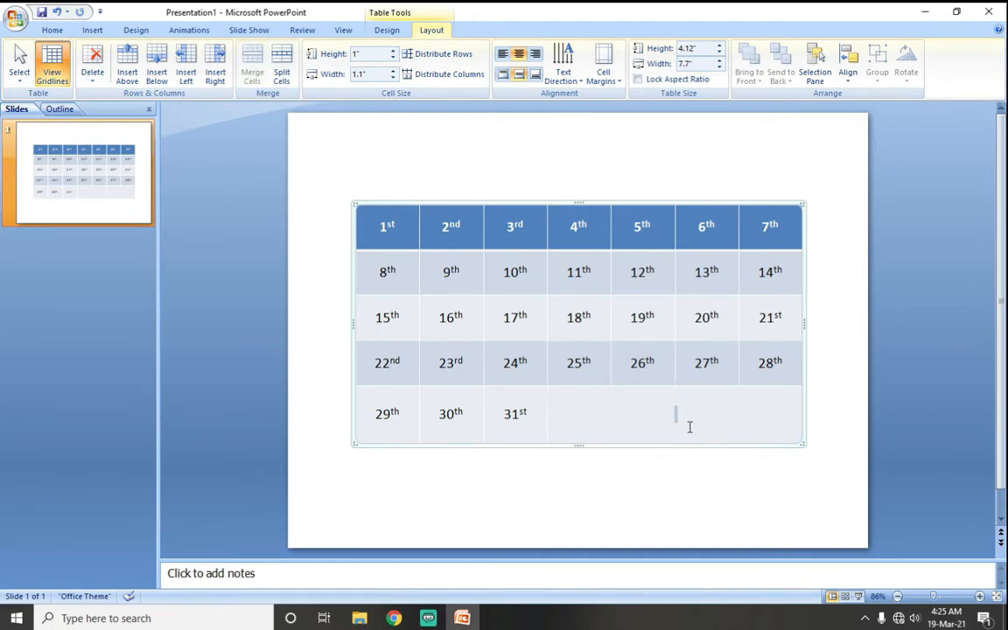
key("Delete")
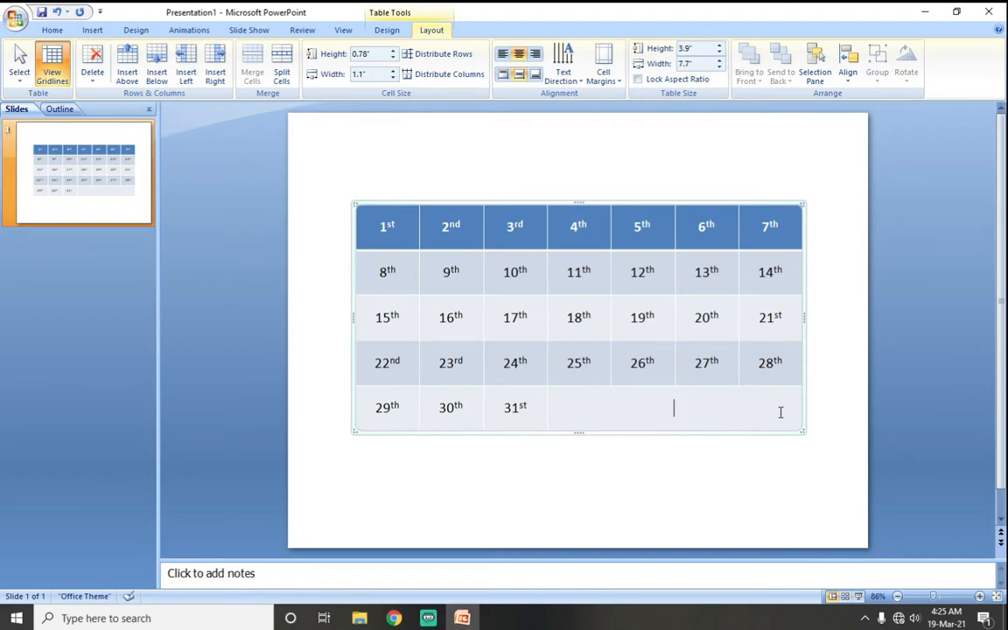
Try deleting the row and the columns of the merged cell, undoing each deletion
left_click(92, 72)
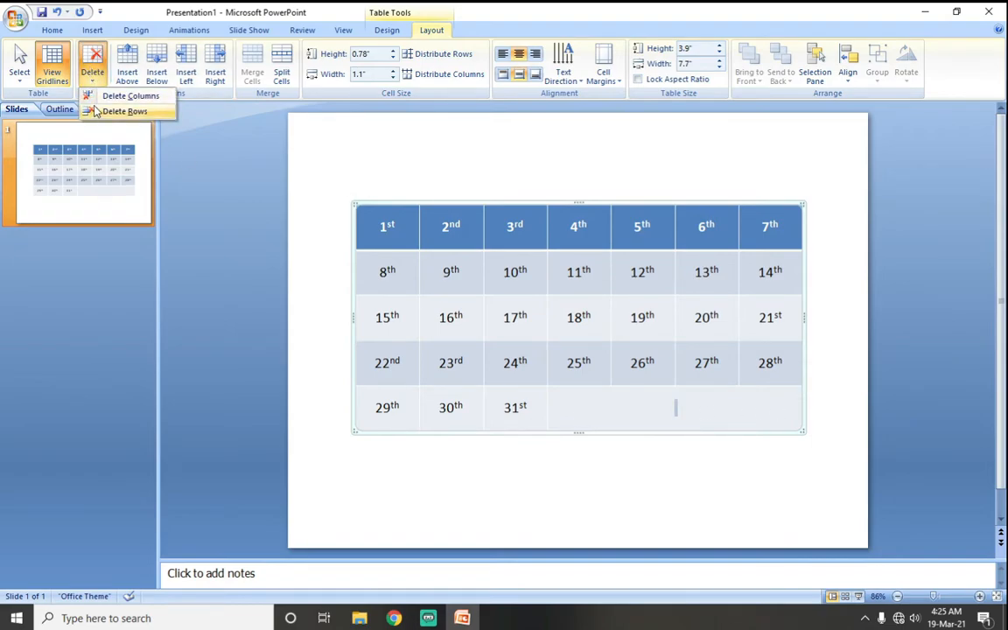
left_click(118, 110)
key("ctrl+z")
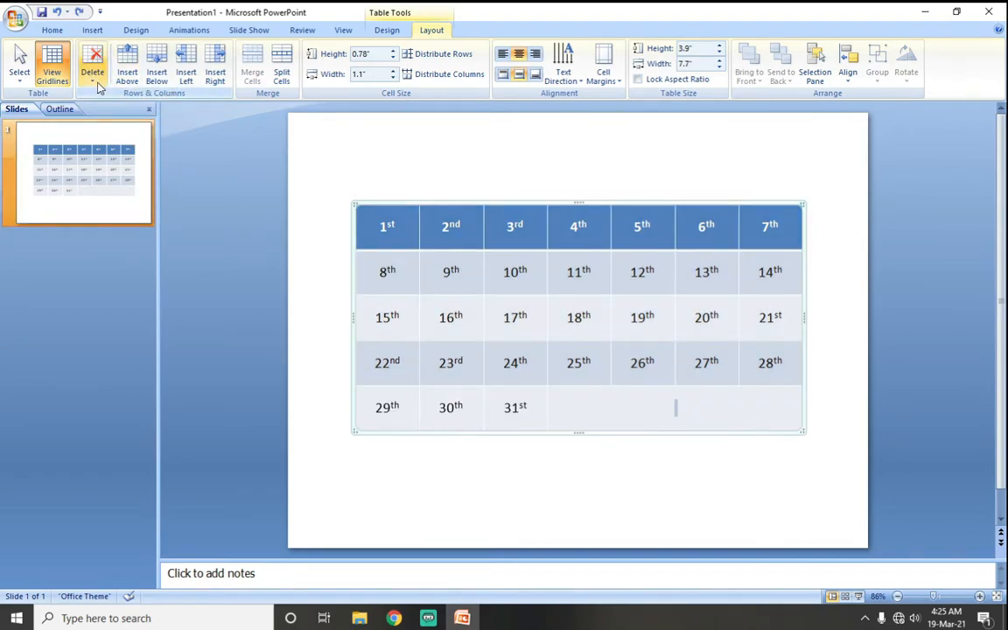
left_click(92, 72)
left_click(102, 97)
key("ctrl+z")
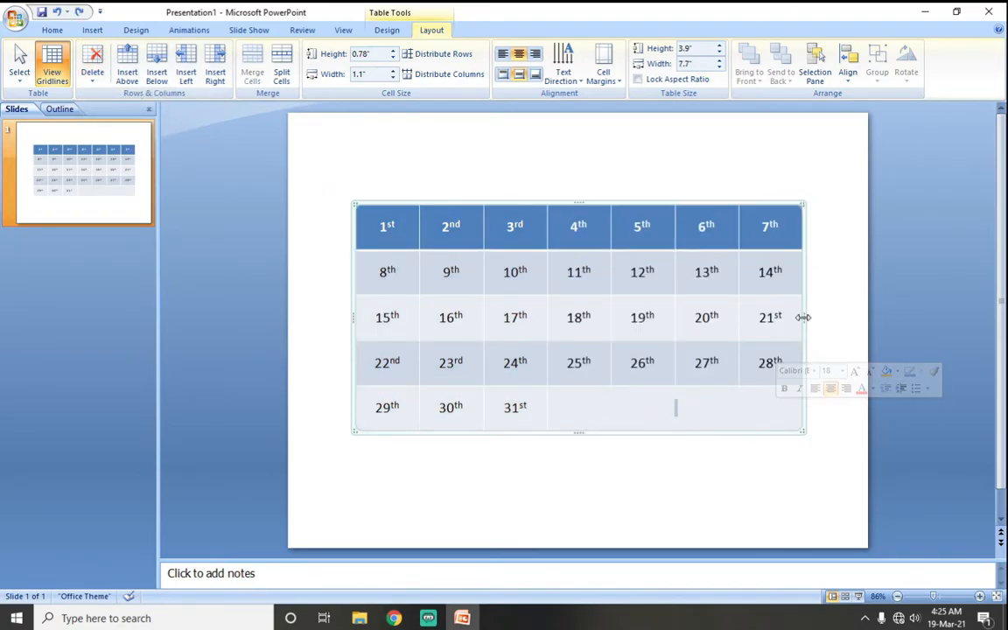
Widen the table to about 8 inches and select all of its cells
mouse_move(803, 319)
left_mouse_down()
mouse_move(593, 325)
mouse_move(819, 320)
left_mouse_up()
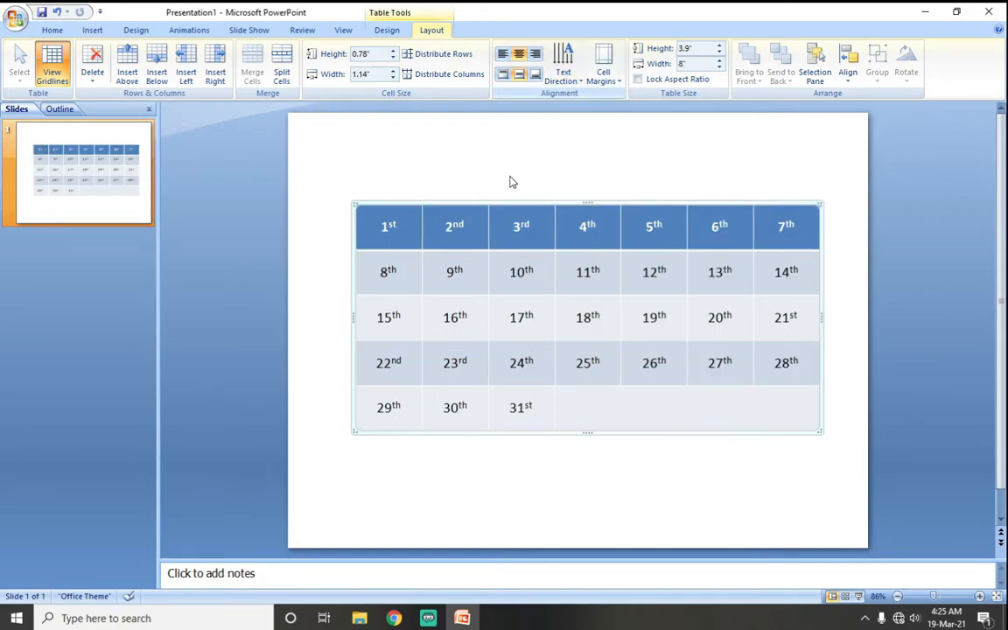
left_click_drag(375, 227, 603, 413)
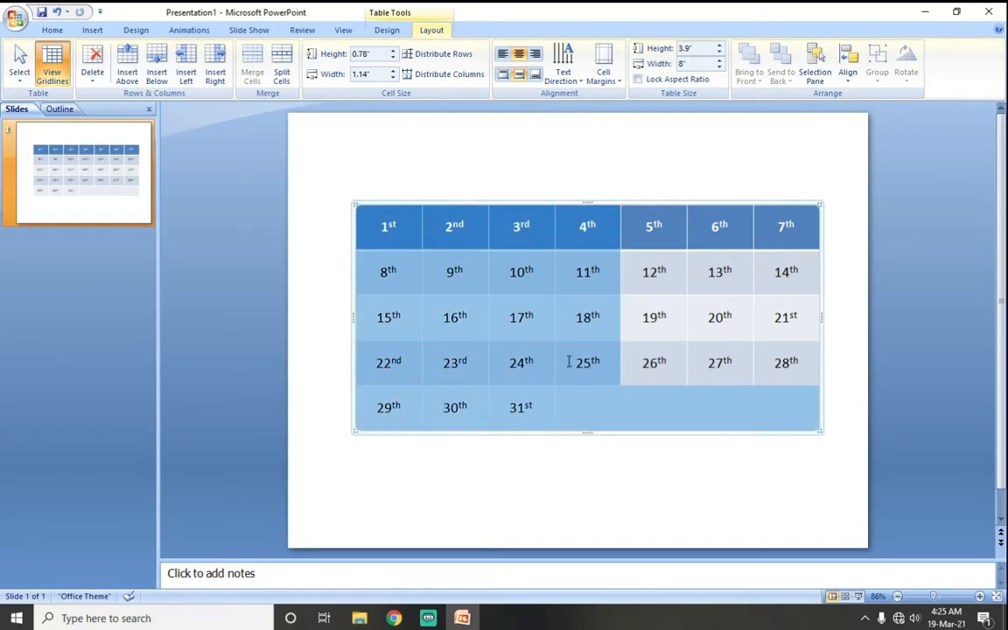
left_click(568, 362)
key("ctrl+a")
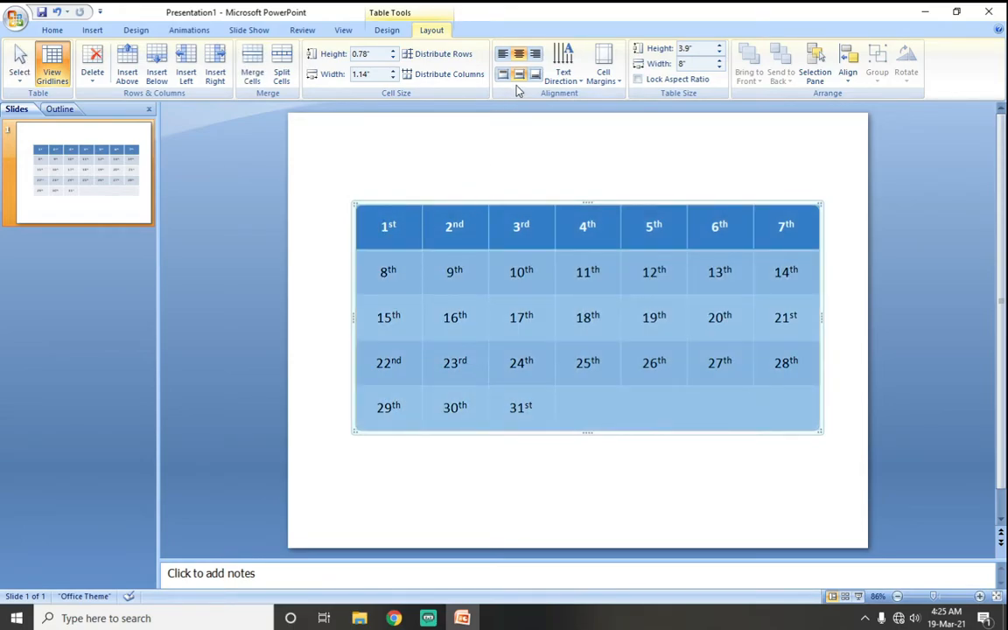
Try the 90°, 270° and stacked text directions on all cells and set the text back to horizontal
left_click(562, 68)
left_click(584, 163)
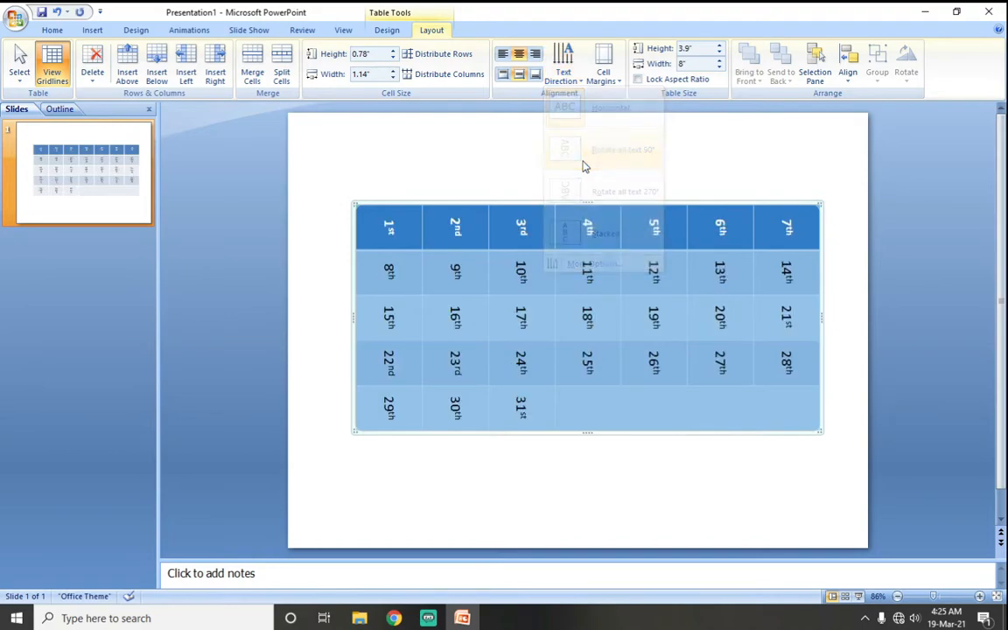
left_click(561, 69)
left_click(584, 191)
left_click(569, 80)
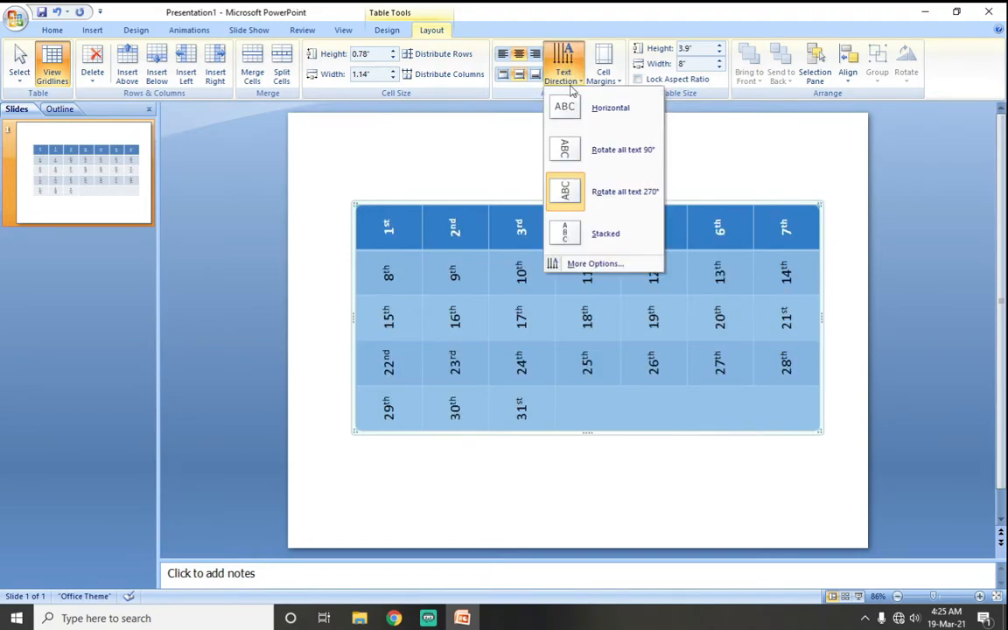
left_click(579, 232)
left_click(562, 70)
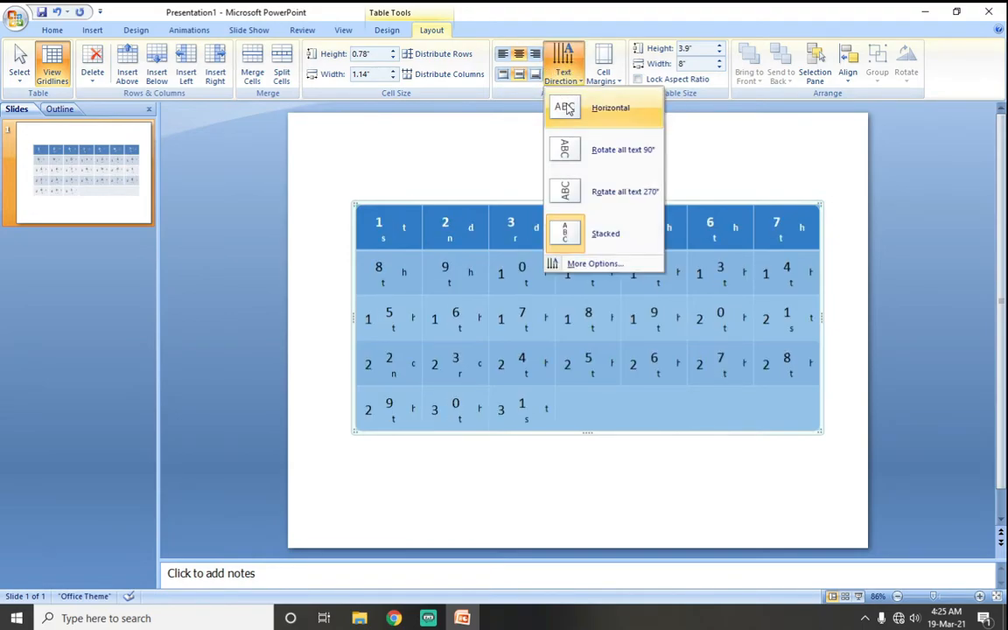
left_click(566, 108)
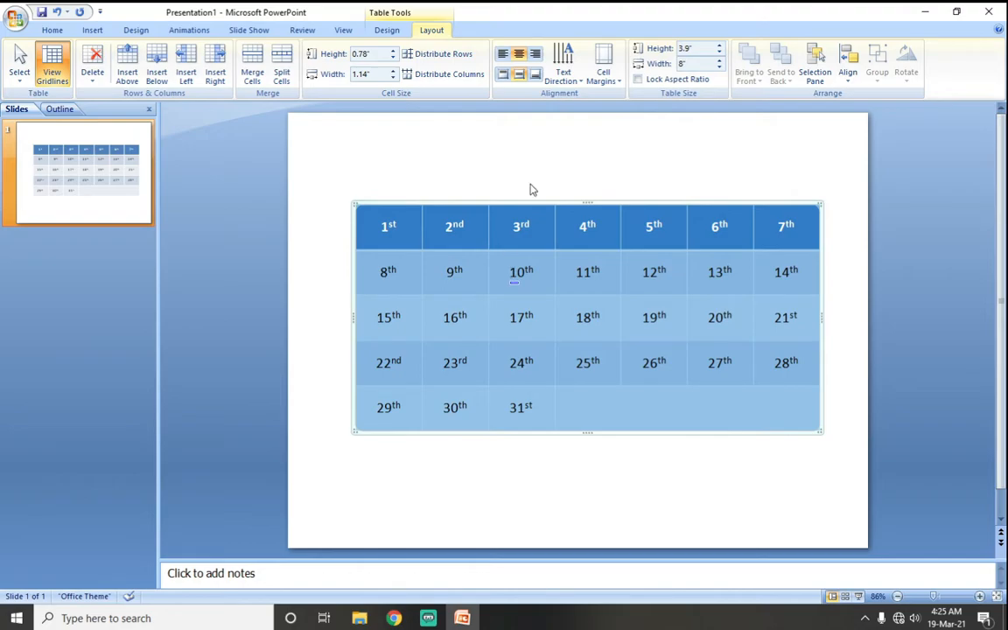
Try the None cell margins on all cells and restore the Normal margins
left_click(603, 70)
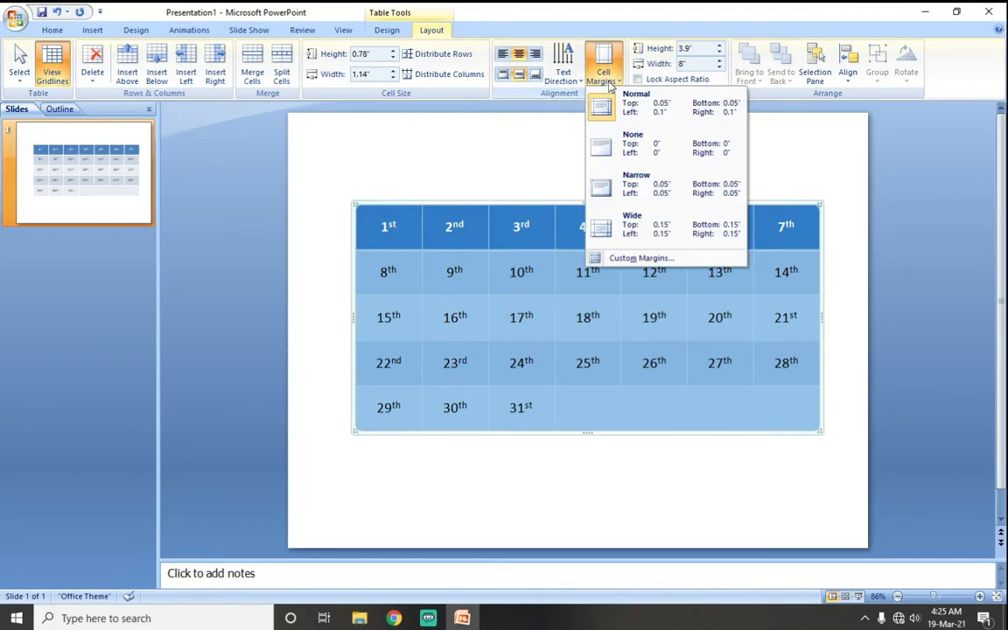
left_click(621, 158)
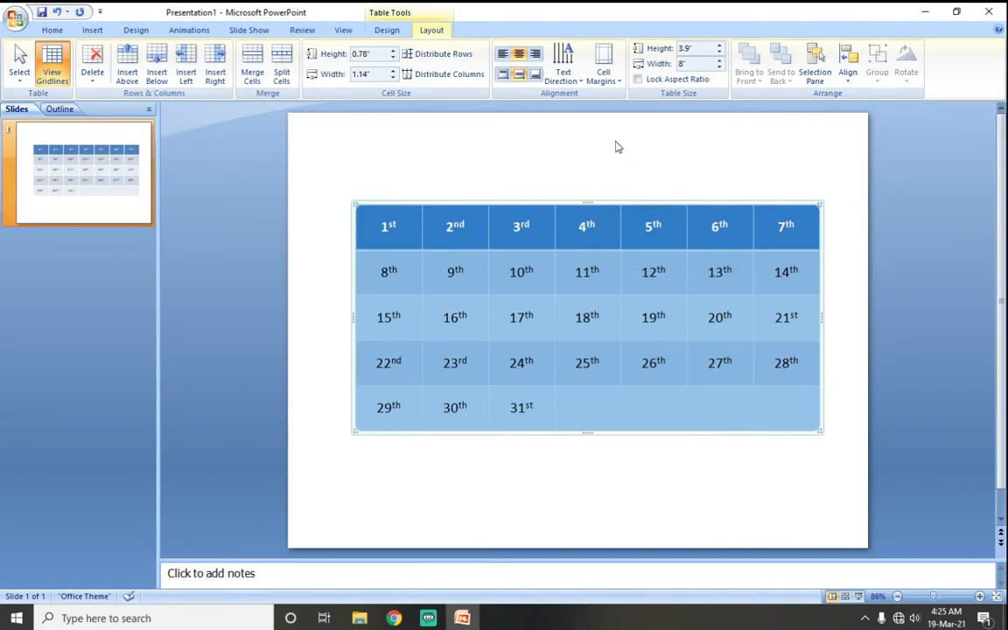
left_click(603, 70)
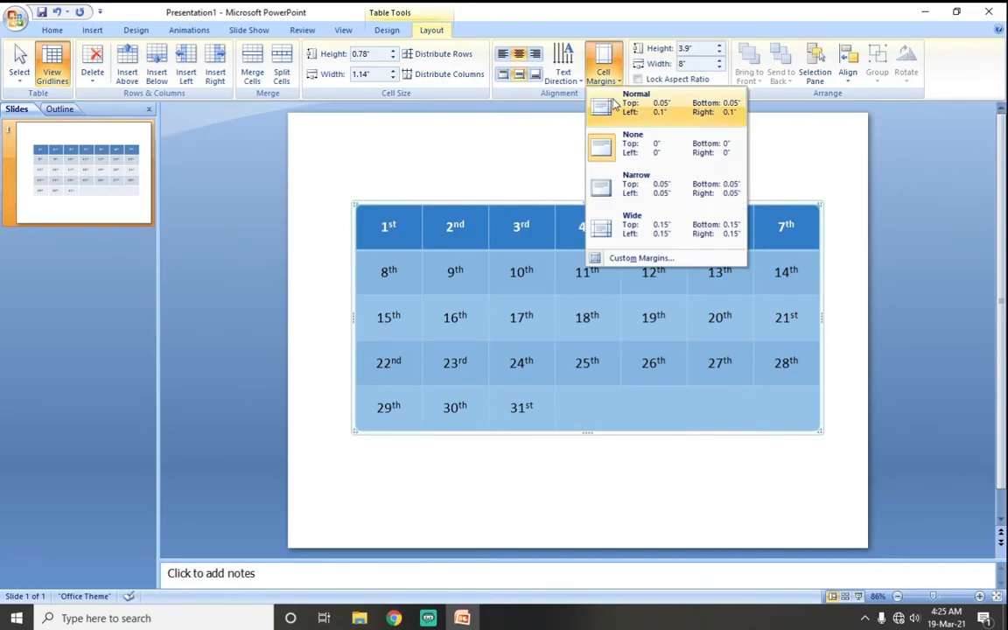
left_click(625, 107)
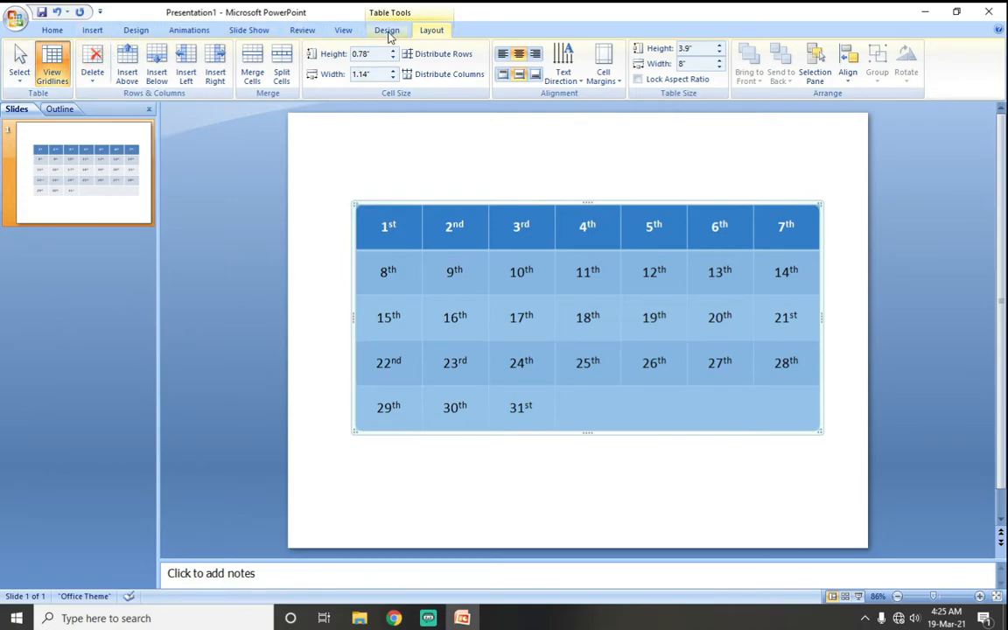
Apply the medium table style with a green header row and grey banded rows
left_click(135, 29)
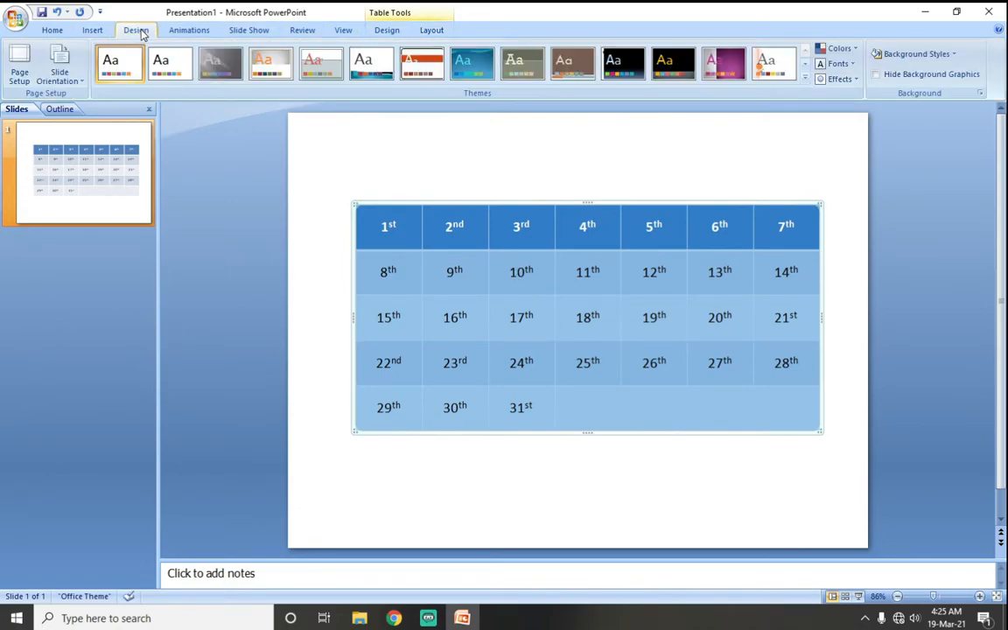
left_click(385, 30)
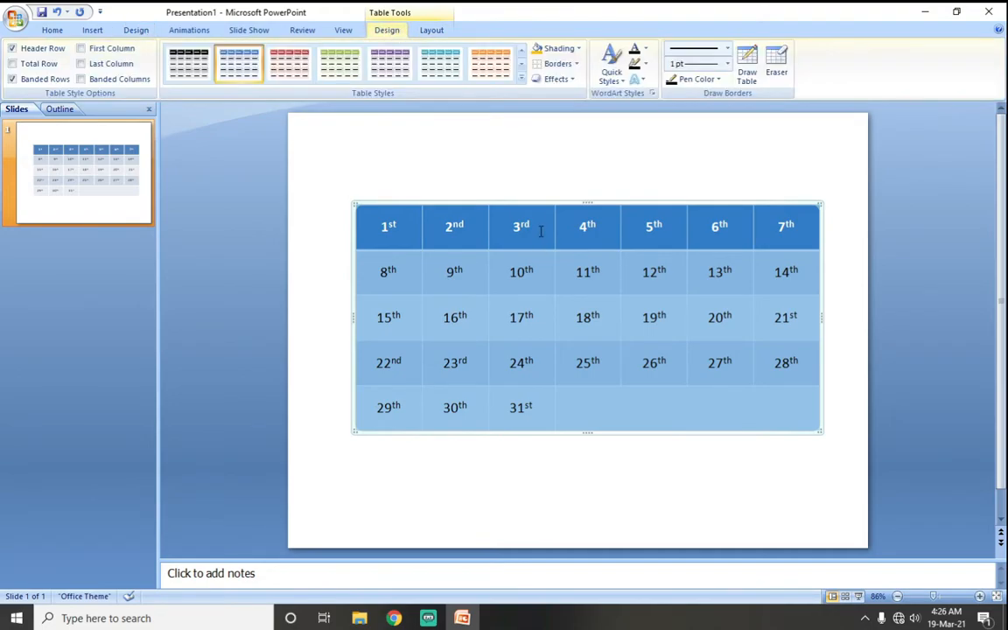
left_click(521, 77)
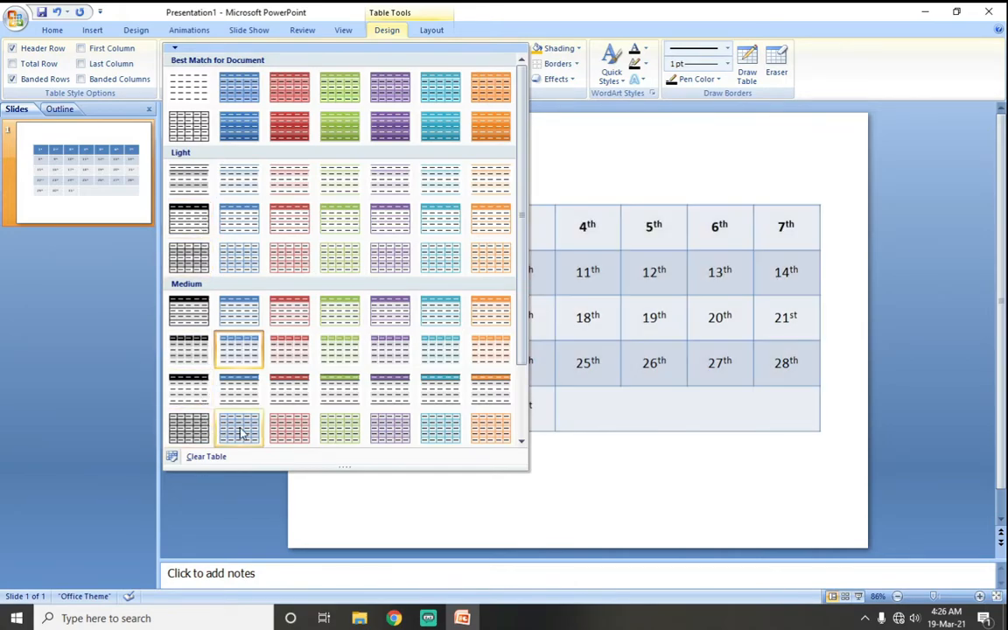
left_click(341, 388)
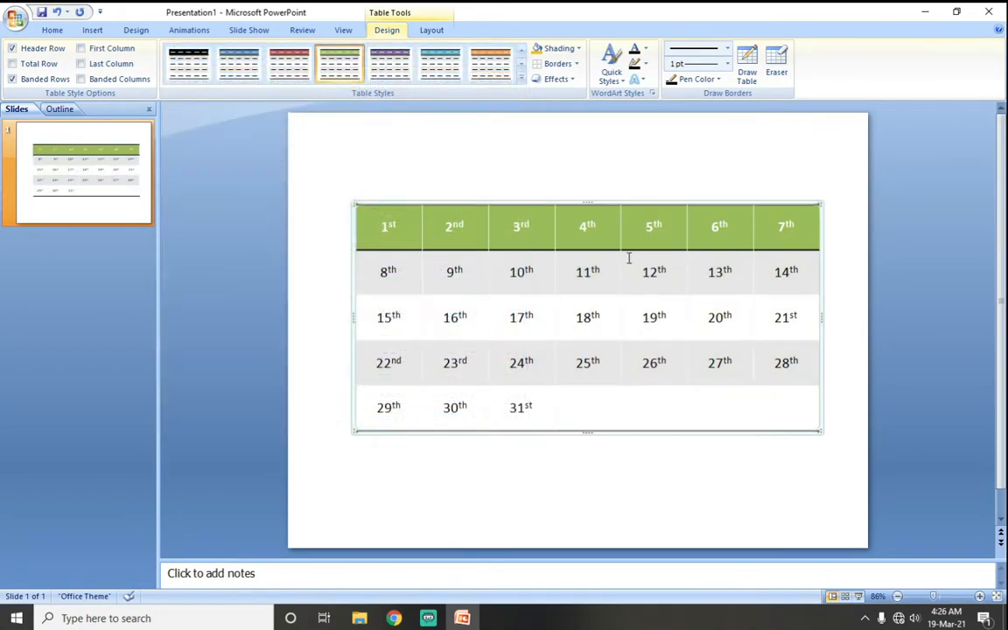
Apply All Borders to every cell of the table
left_click(368, 230)
left_click_drag(360, 223, 758, 422)
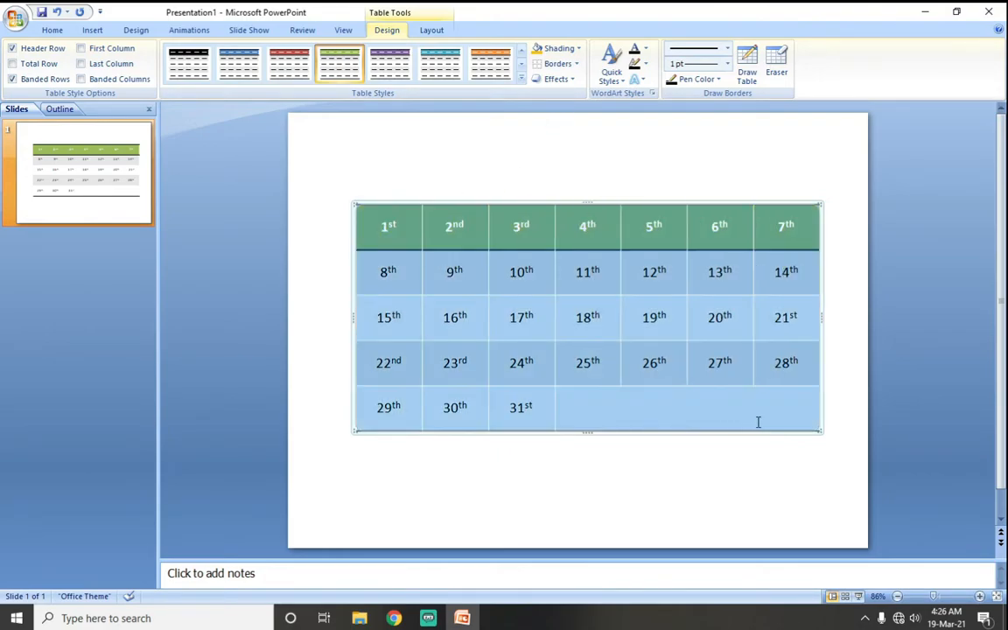
left_click(576, 63)
left_click(564, 95)
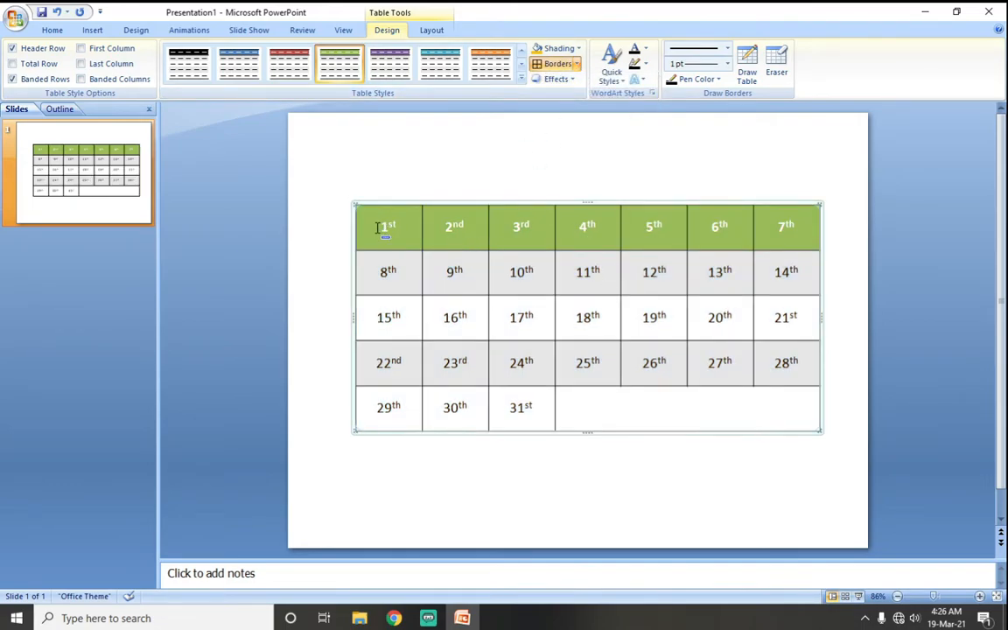
Select the whole table and remove its inside borders
left_click_drag(385, 225, 372, 259)
left_click(674, 415)
left_click(374, 237)
left_click_drag(491, 230, 794, 401)
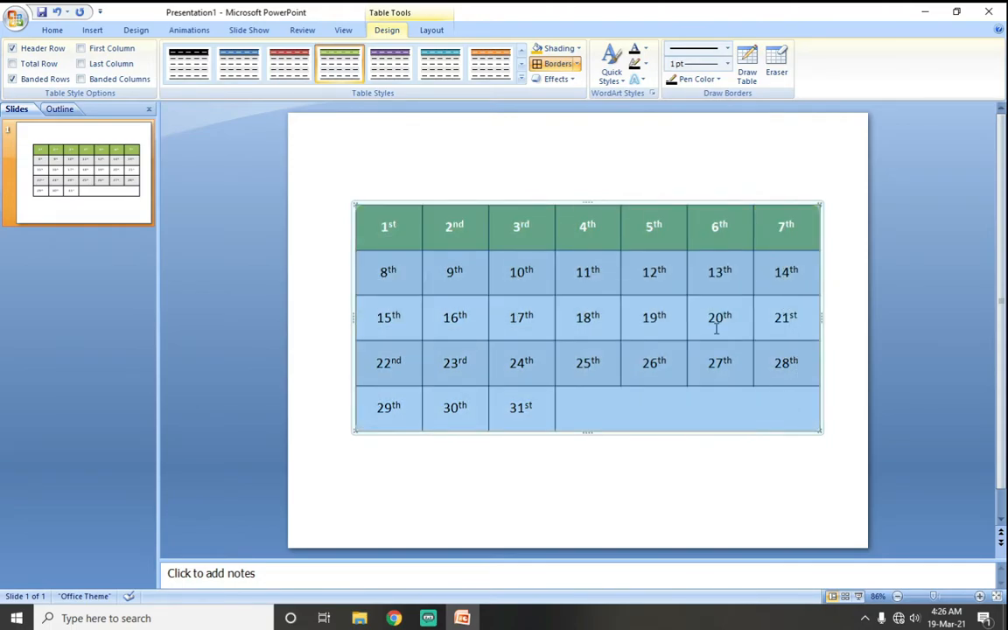
left_click(576, 64)
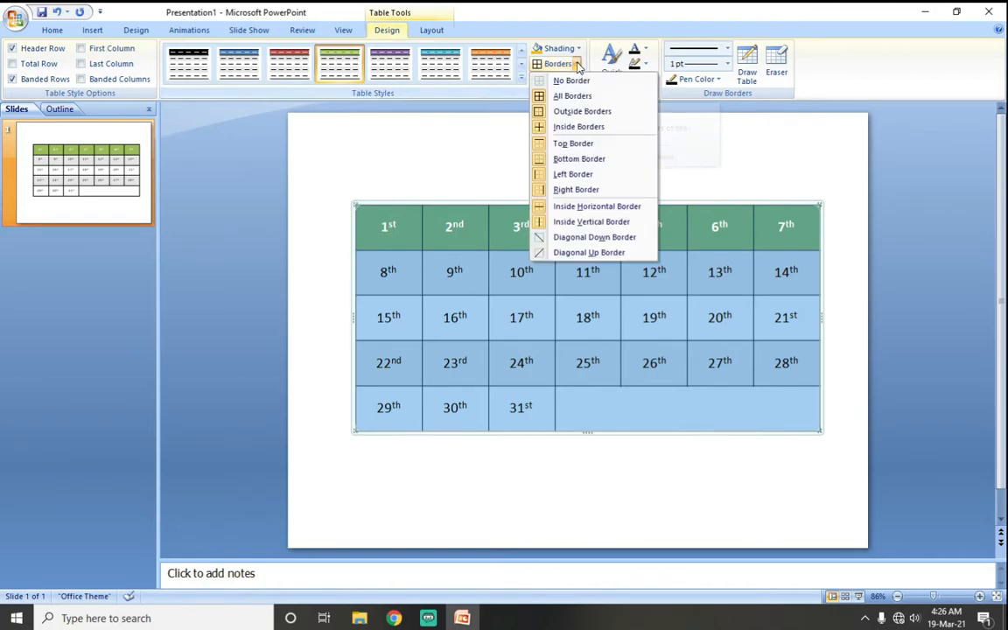
left_click(577, 127)
left_click(575, 272)
Remove the outside borders from the whole table and deselect it to check the look
left_click_drag(368, 227, 785, 408)
left_click(577, 64)
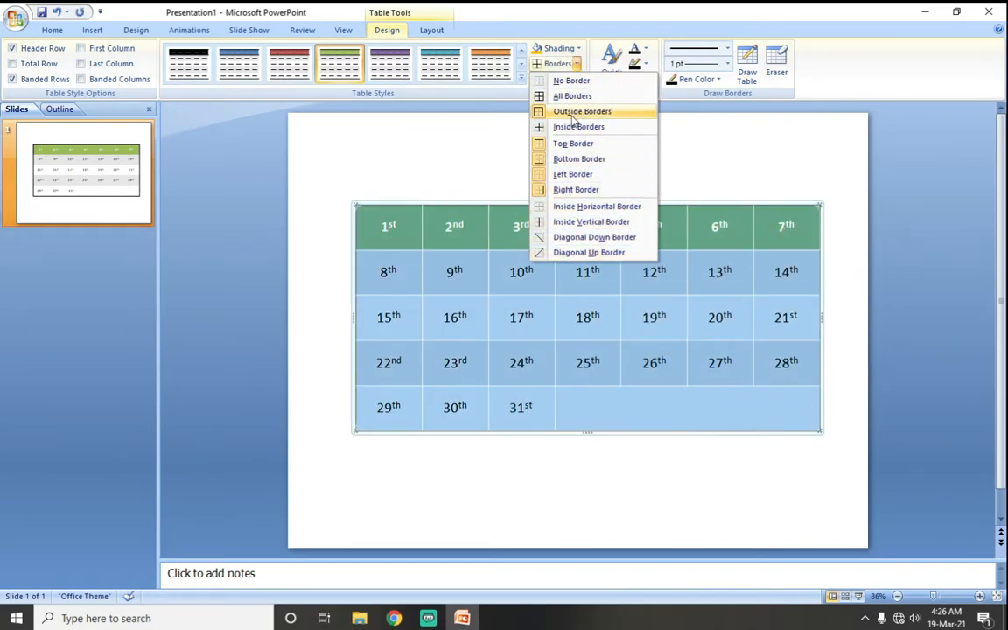
left_click(574, 114)
left_click(501, 169)
left_click_drag(371, 228, 692, 426)
left_click(613, 155)
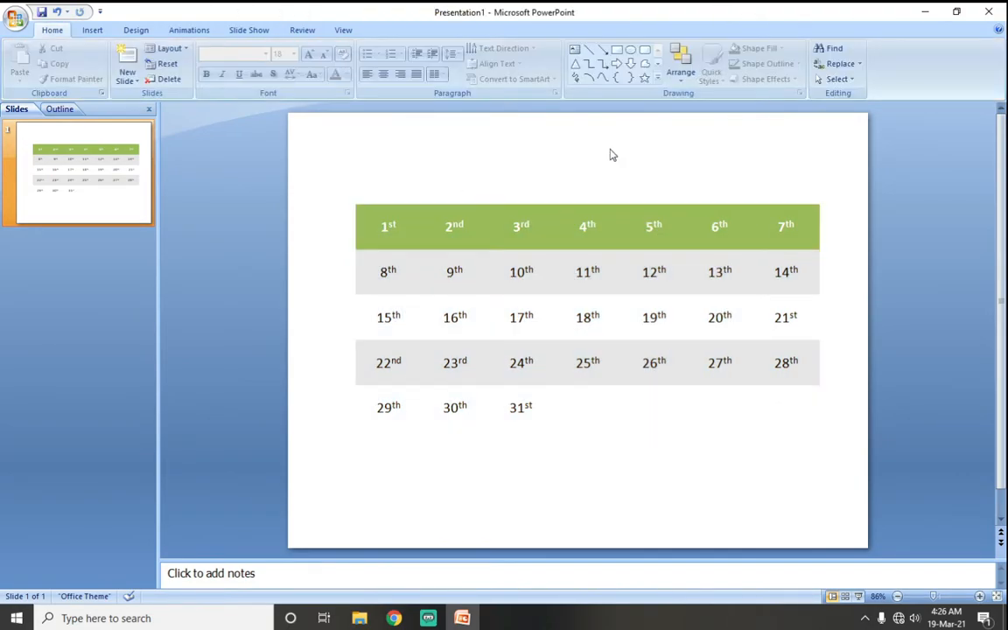
Fill the header row, 1st to 7th, with the standard red shading colour
left_click(569, 224)
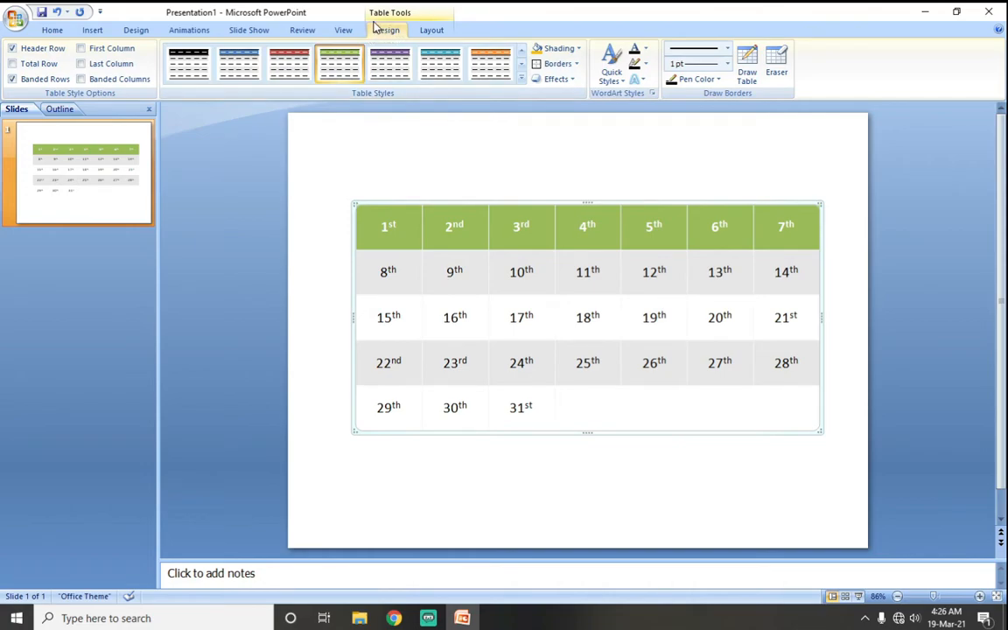
mouse_move(382, 225)
left_mouse_down()
mouse_move(711, 225)
mouse_move(814, 239)
left_mouse_up()
left_click(569, 50)
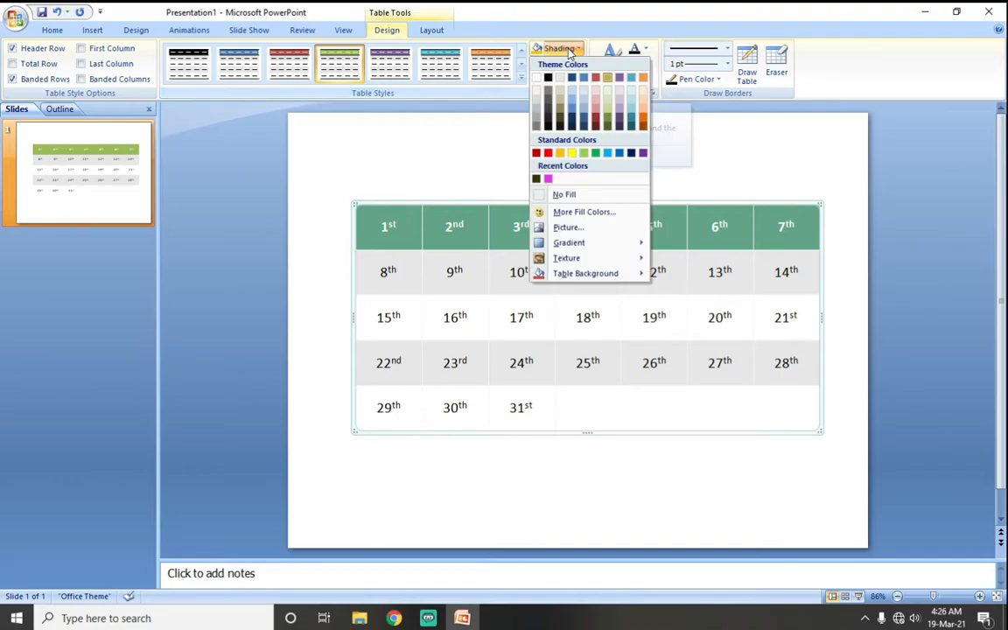
left_click(549, 154)
Fill the second row, 8th to 14th, with the recently used magenta shading colour
left_click_drag(394, 280, 830, 272)
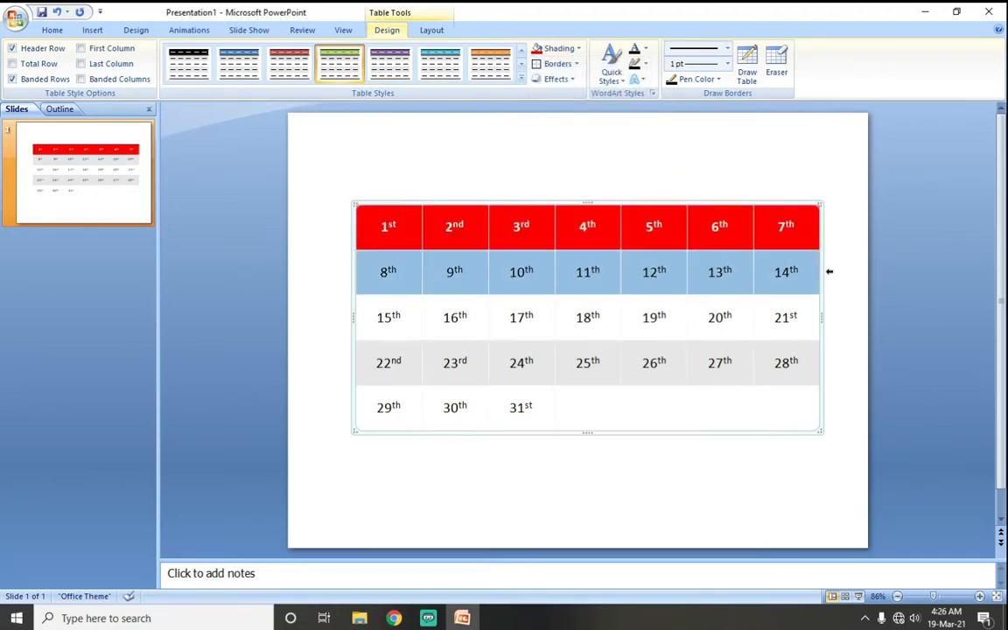
left_click(568, 49)
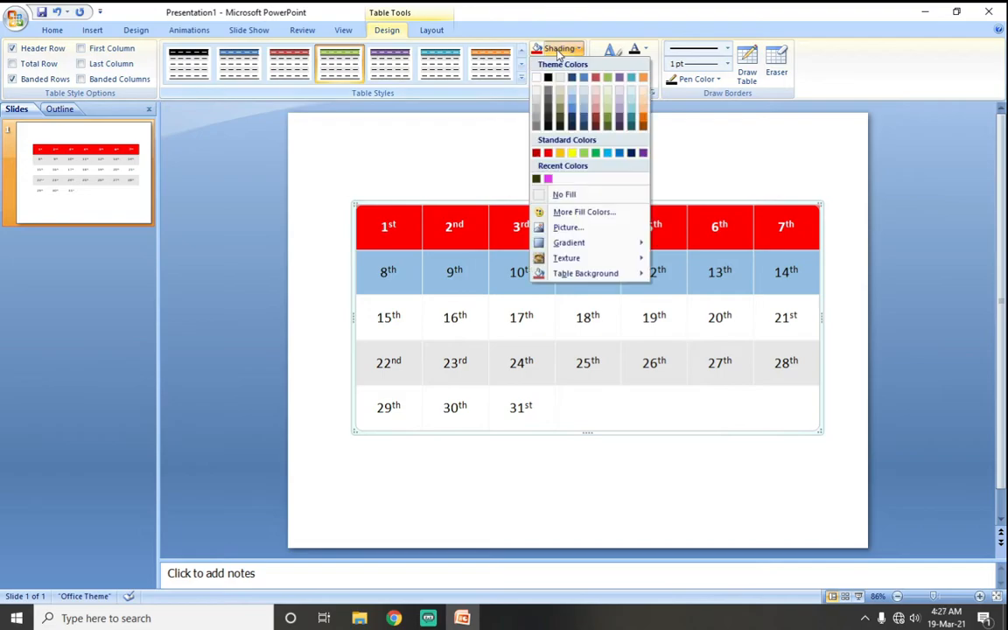
left_click(548, 178)
Fill the third row, 15th to 21st, with the standard yellow shading colour
left_click_drag(382, 317, 807, 318)
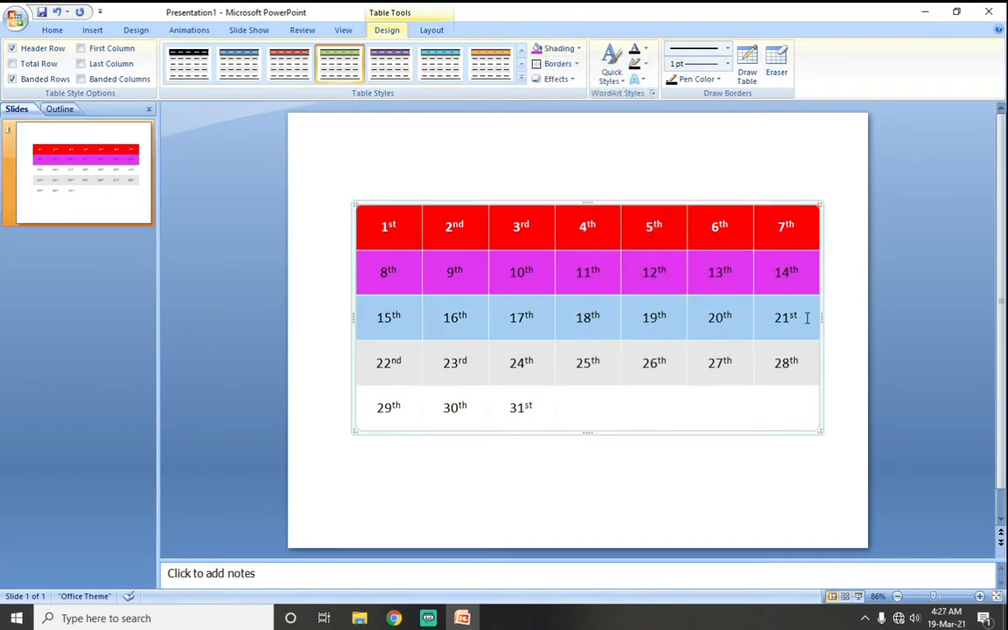
left_click(569, 48)
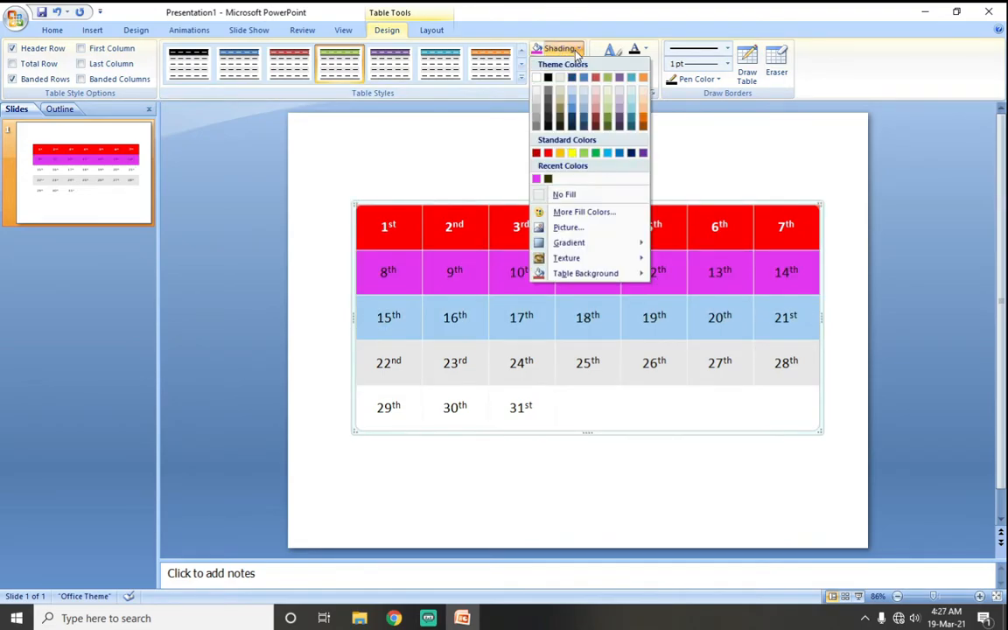
left_click(573, 153)
Shade the 22nd, 23rd, 29th and 30th cells with Black, Text 1
left_click_drag(387, 362, 451, 411)
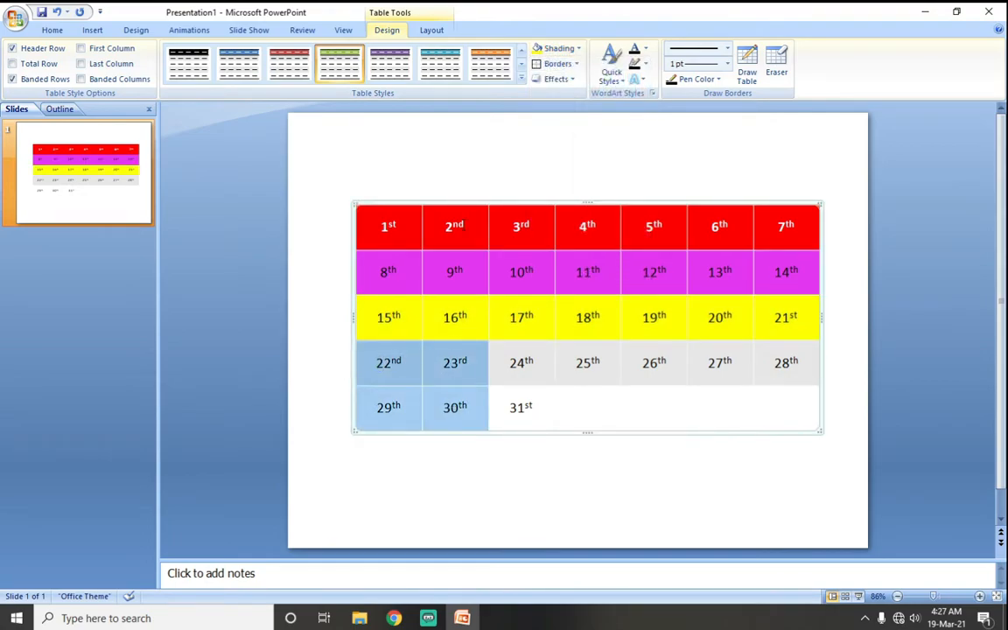
left_click(560, 49)
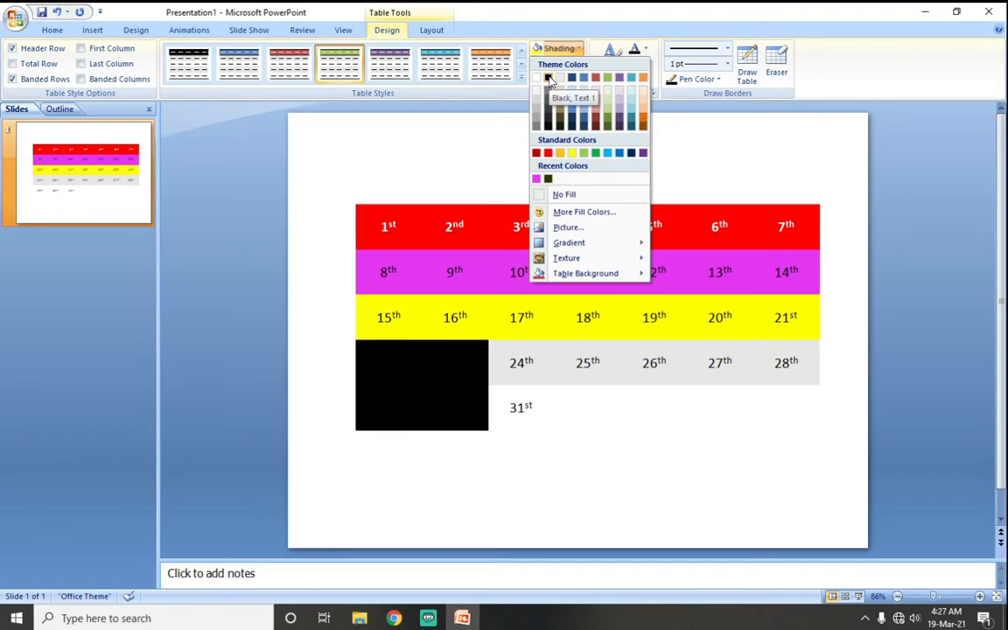
left_click(549, 80)
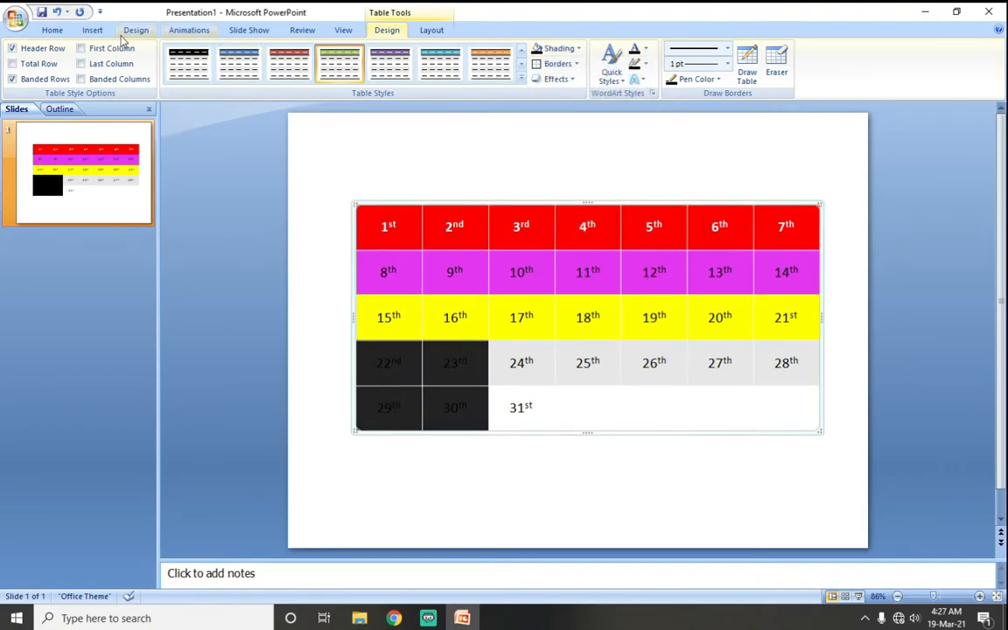
Set the font colour of the black 22nd, 23rd, 29th and 30th cells to white
left_click(55, 33)
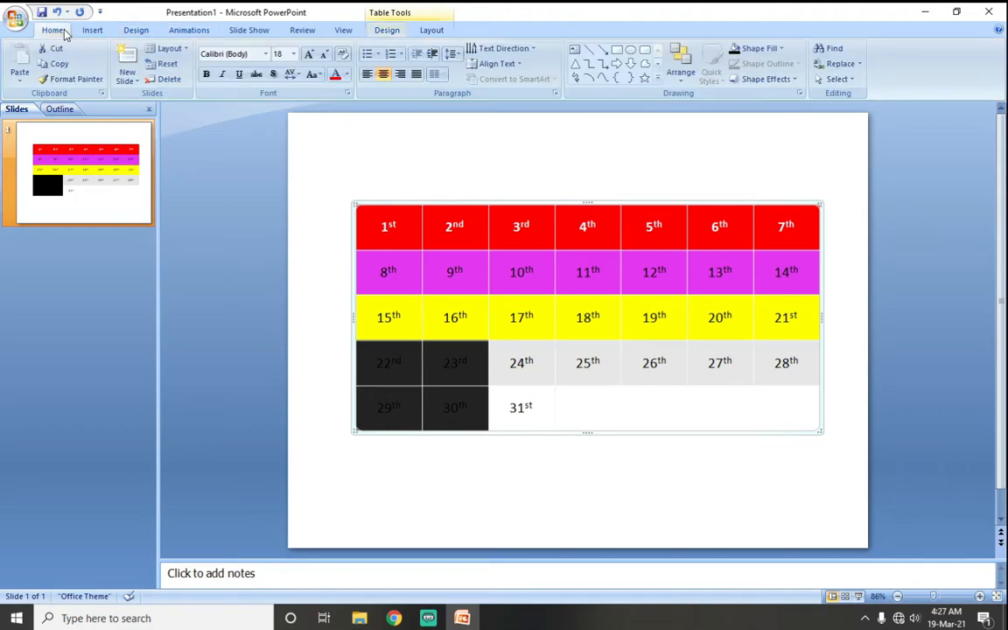
left_click(347, 75)
left_click(333, 103)
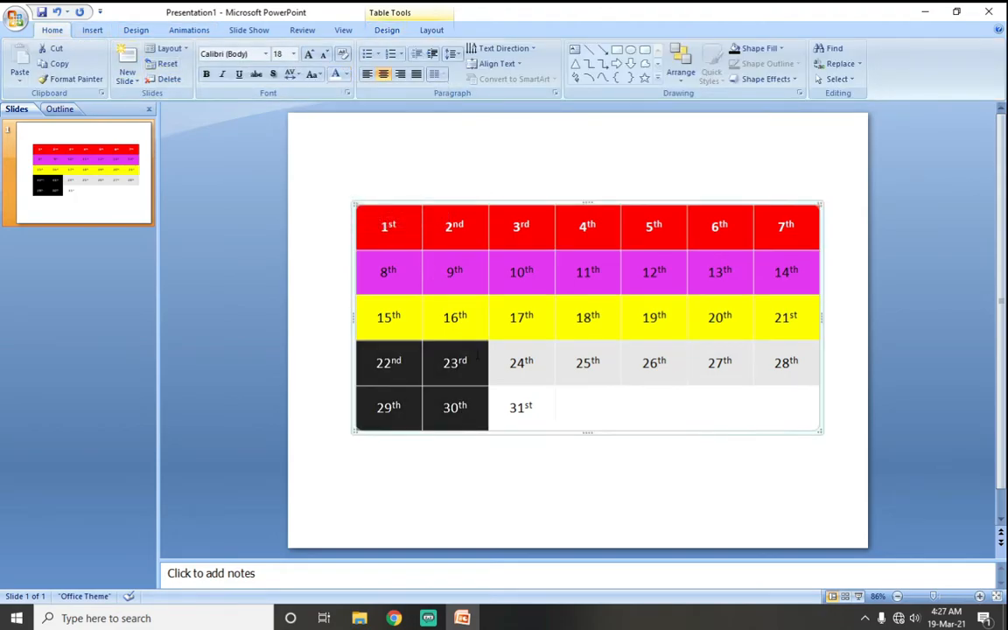
left_click(477, 362)
Shade the 24th, 25th, 31st and blank merged cells with a light olive green theme colour
left_click_drag(504, 362, 615, 428)
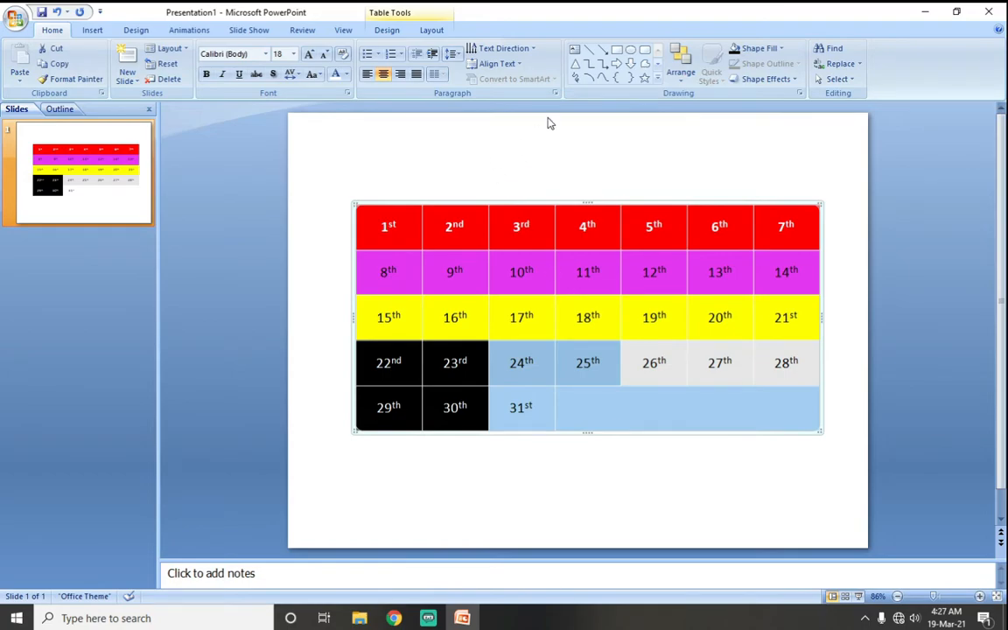
left_click(388, 30)
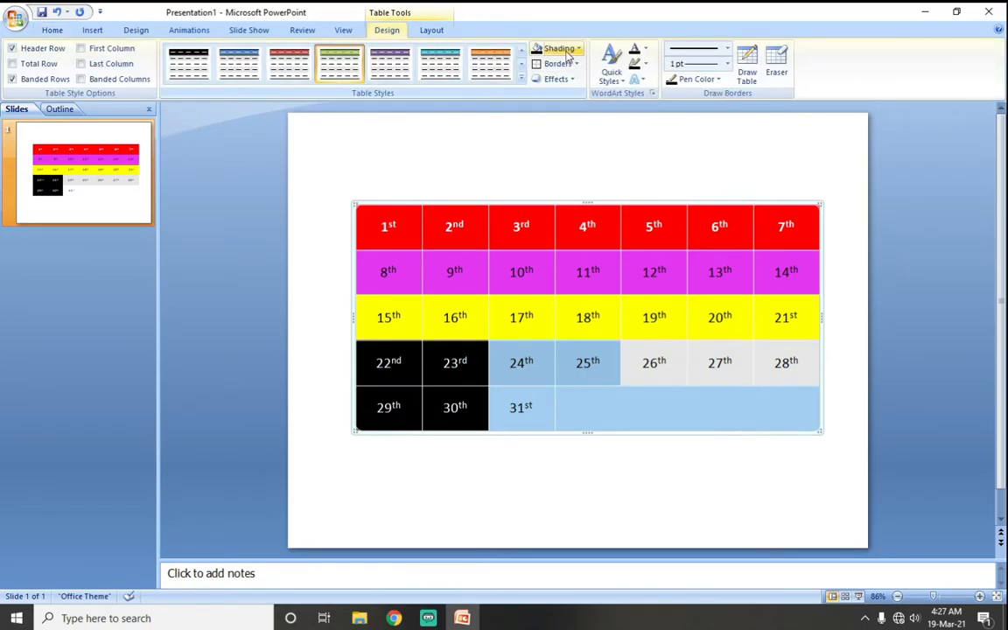
left_click(566, 54)
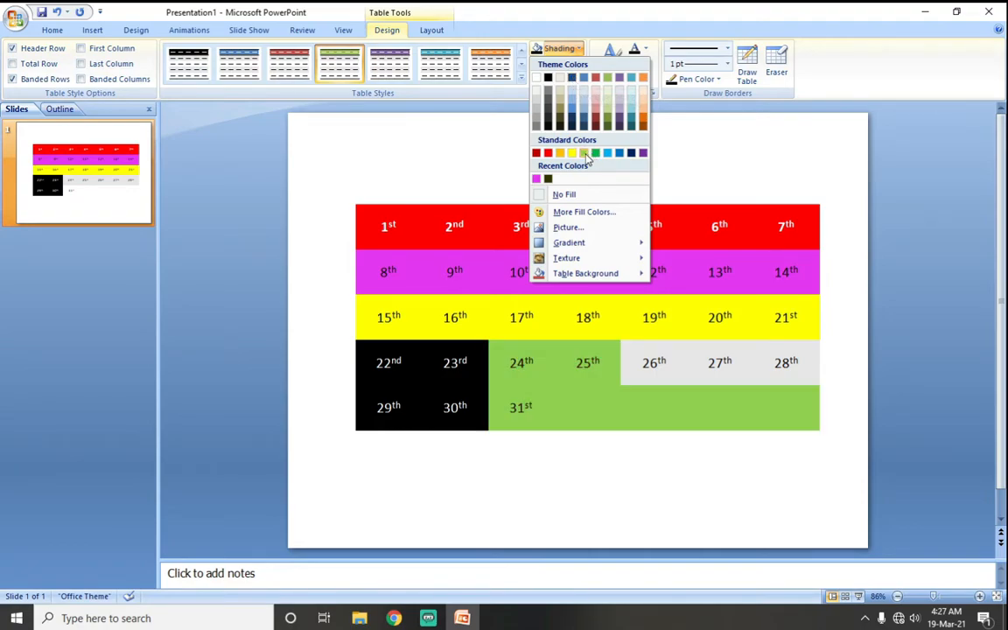
left_click(608, 109)
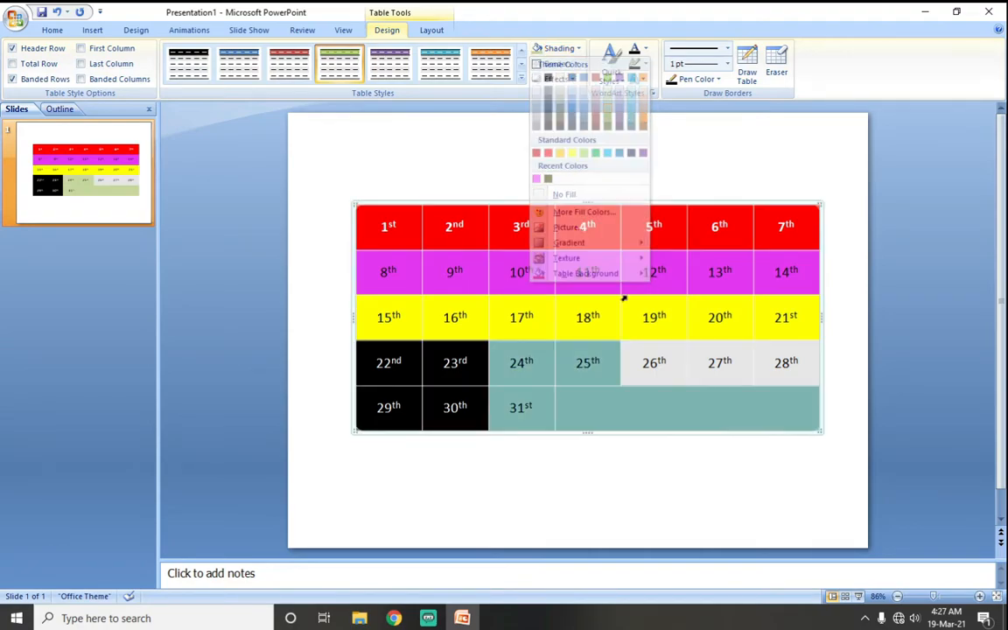
Fill the 26th, 27th and 28th cells with the standard purple shading colour
left_click_drag(637, 370, 804, 368)
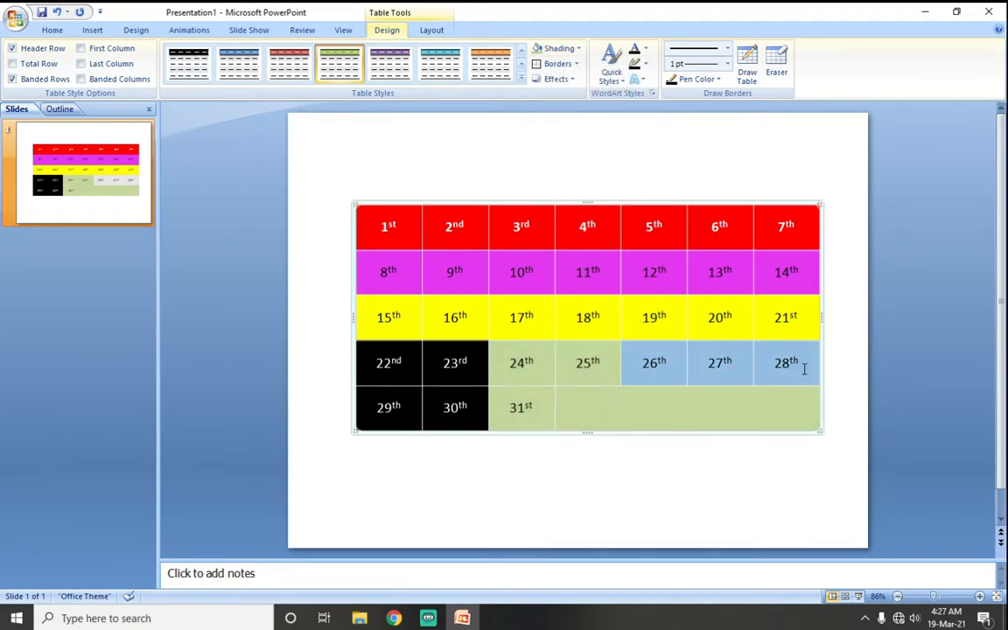
left_click(577, 48)
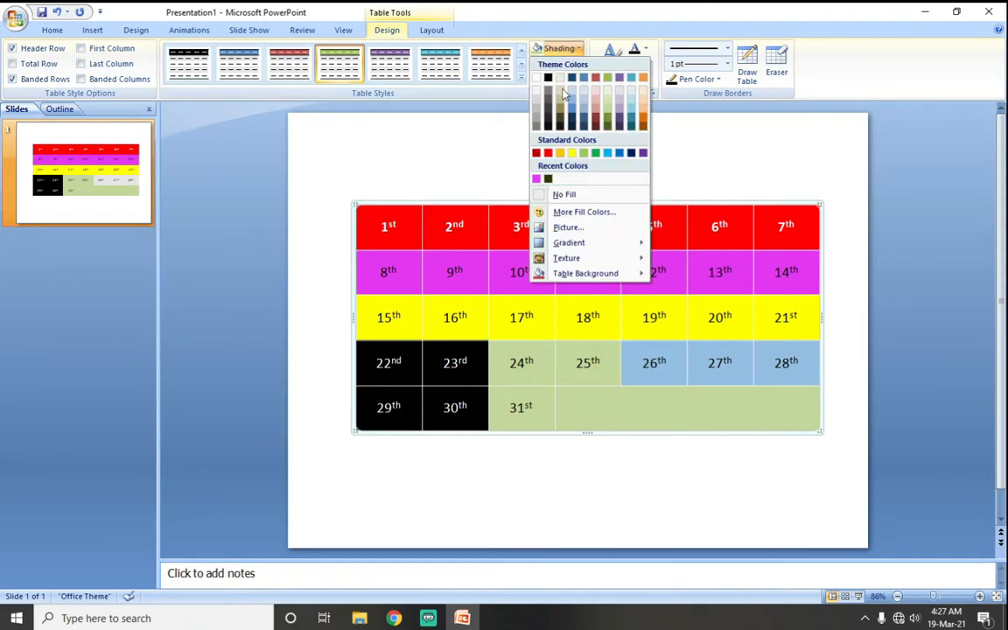
left_click(643, 153)
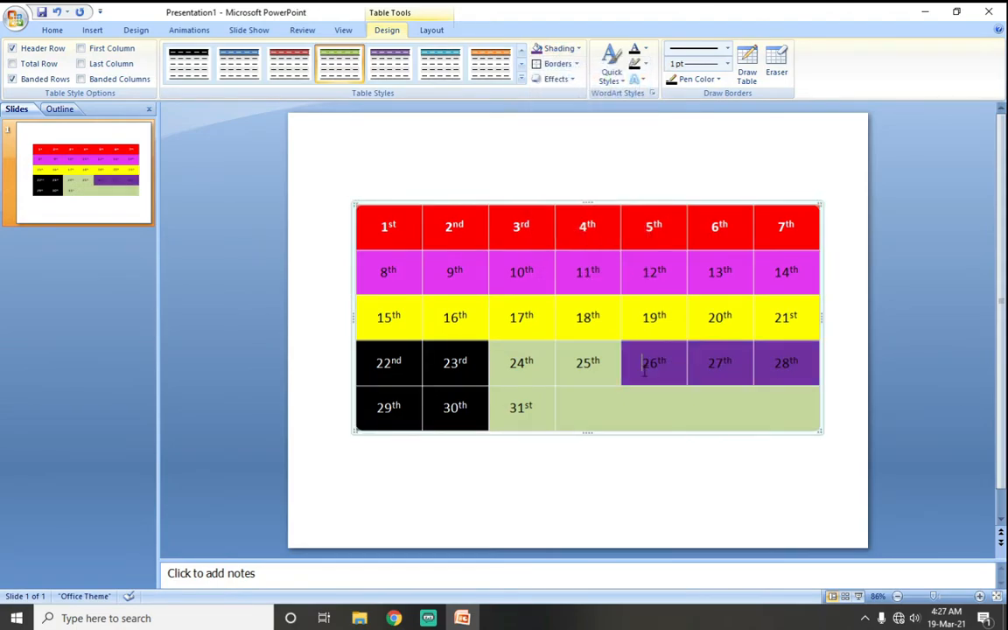
Set the font colour of the purple 26th to 28th cells to white
left_click_drag(646, 363, 801, 364)
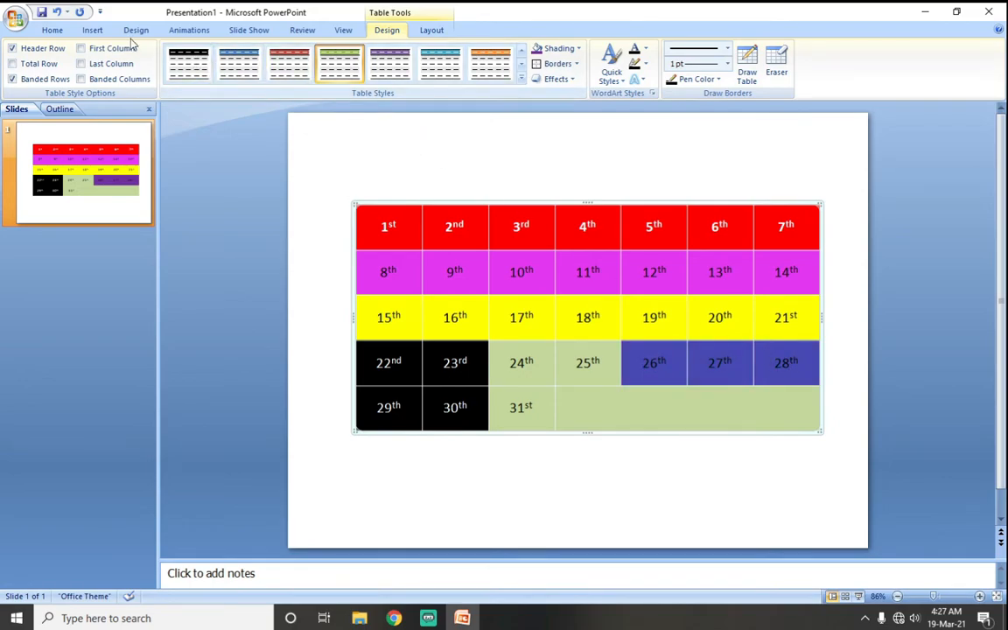
left_click(51, 30)
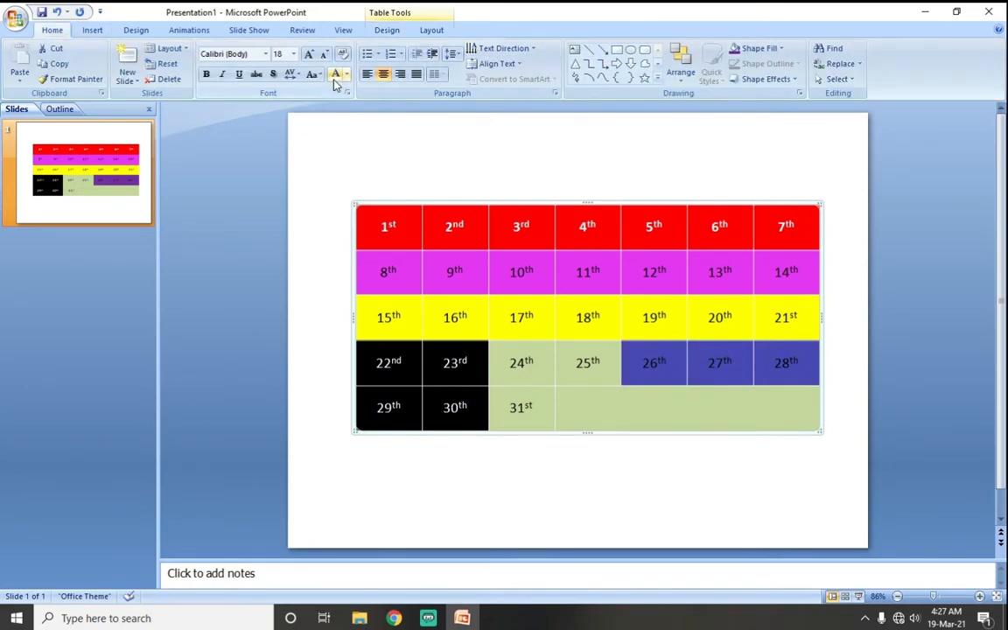
left_click(709, 382)
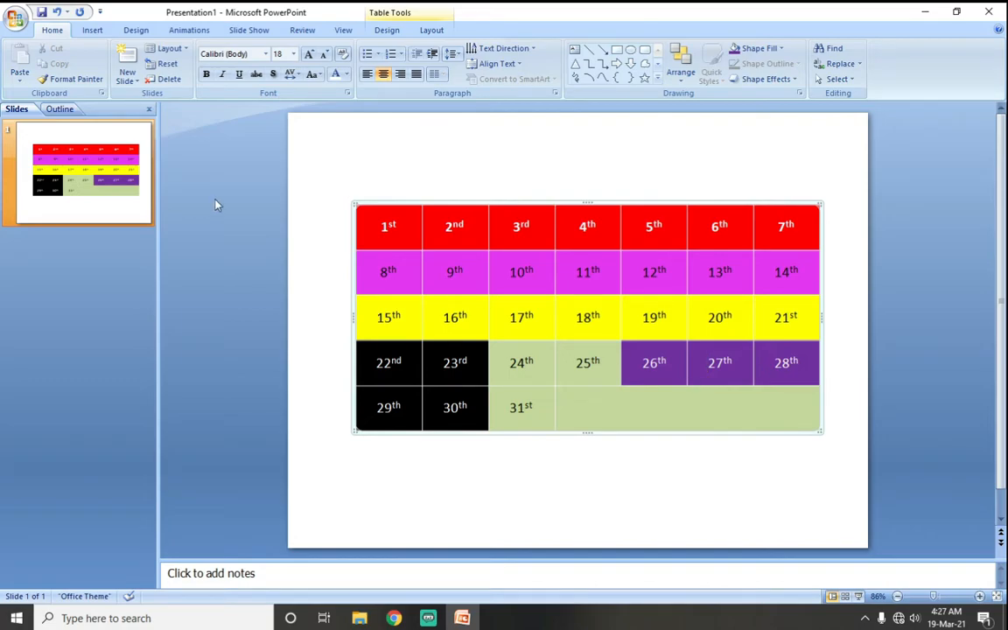
Try to recolour the text of the purple cells with a blue from the standard colours in More Colors
left_click(346, 77)
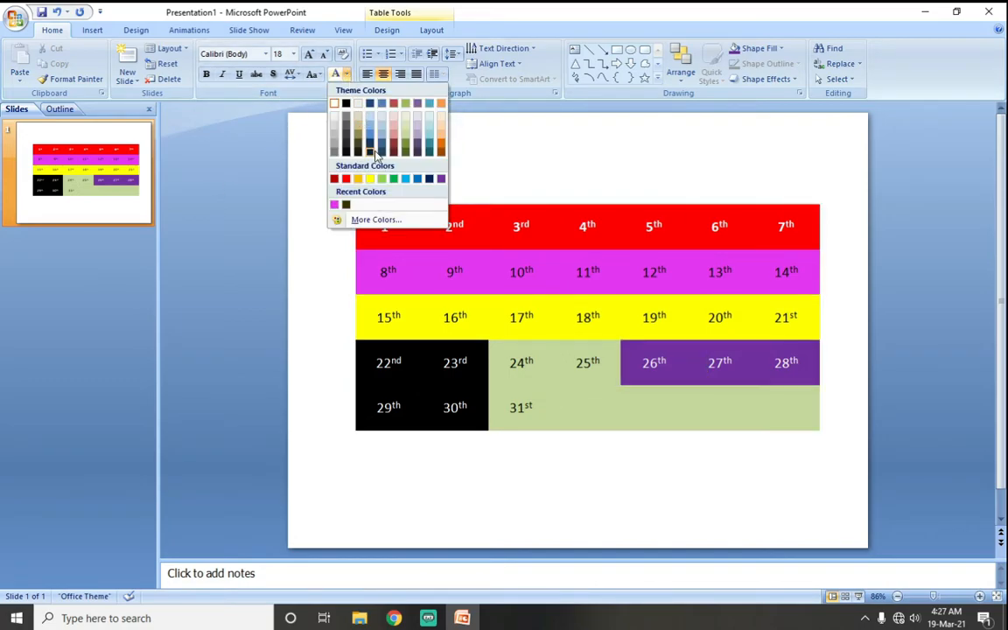
left_click(368, 220)
left_click(471, 255)
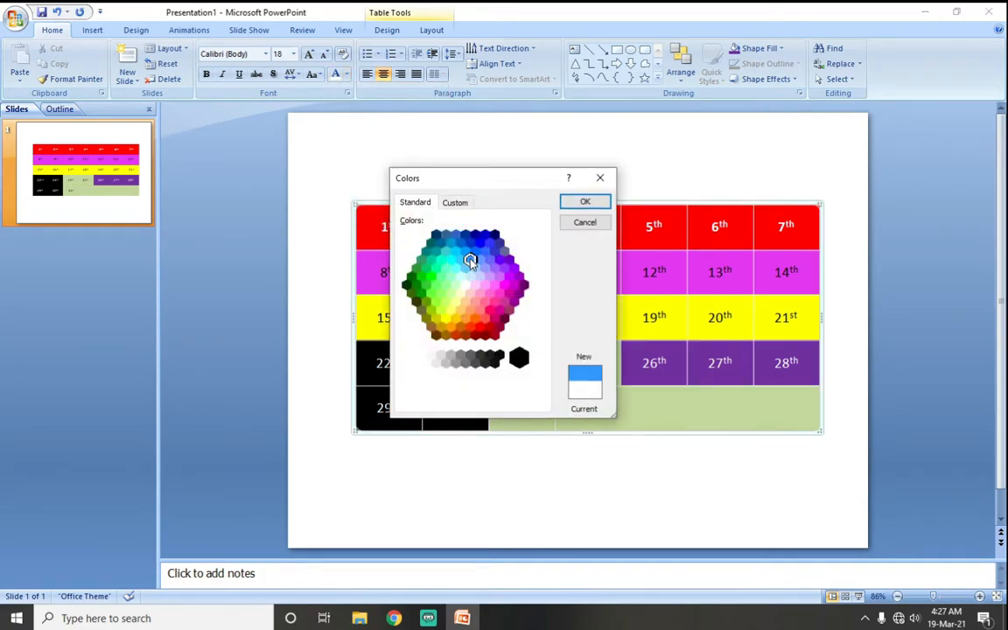
left_click(585, 201)
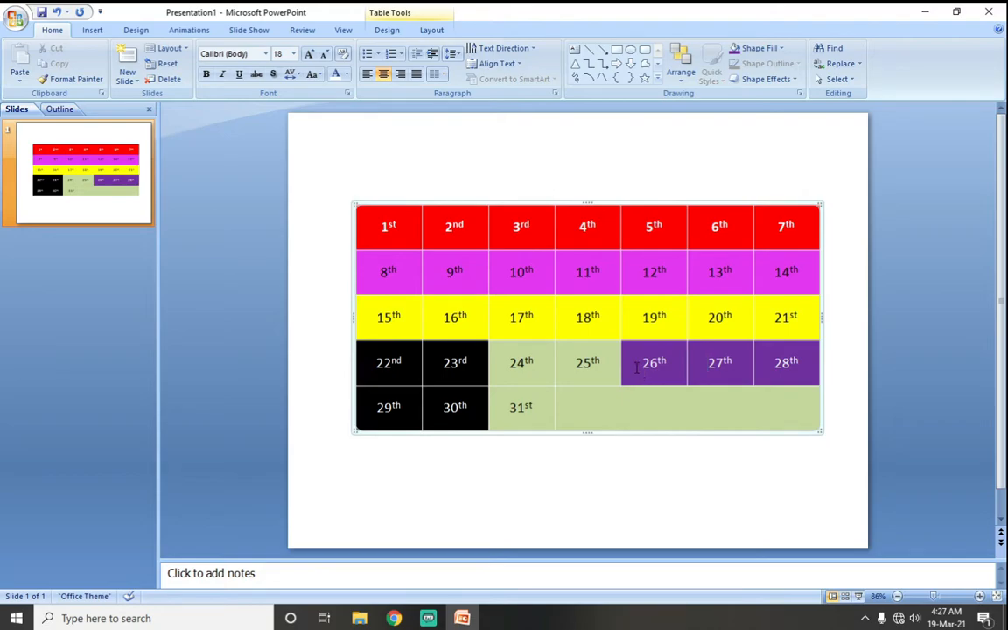
Set the font colour of the 26th to 28th cells to a light green from the standard colours in More Colors
left_click(346, 74)
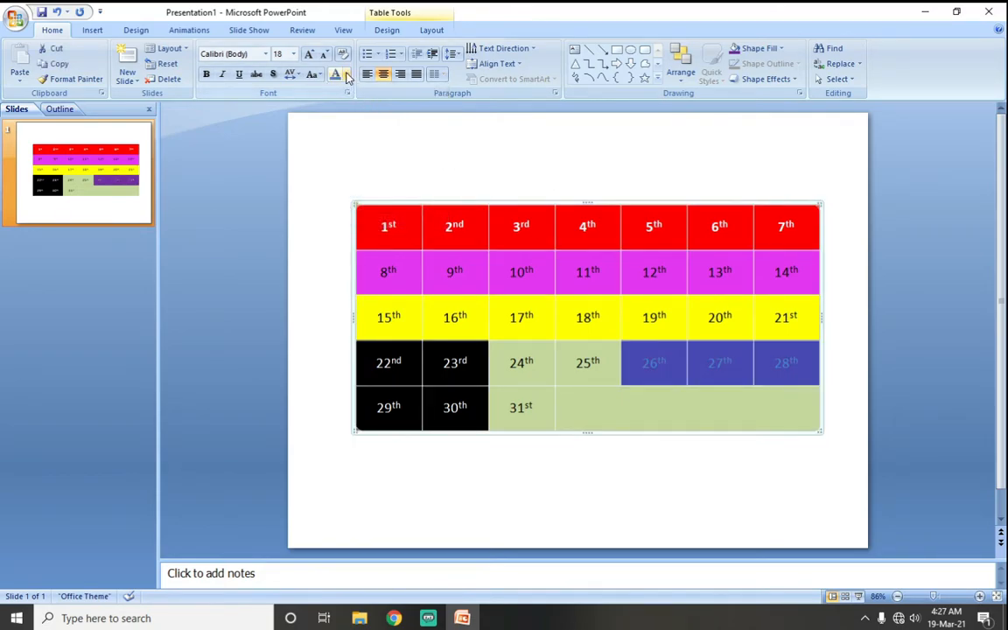
left_click(347, 74)
left_click(363, 219)
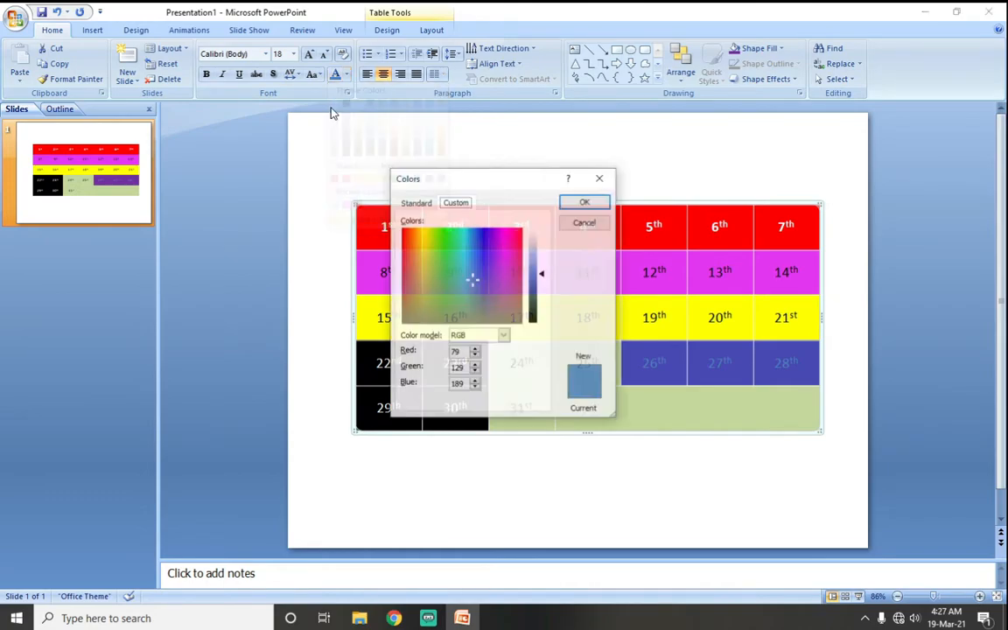
left_click(424, 206)
left_click(451, 276)
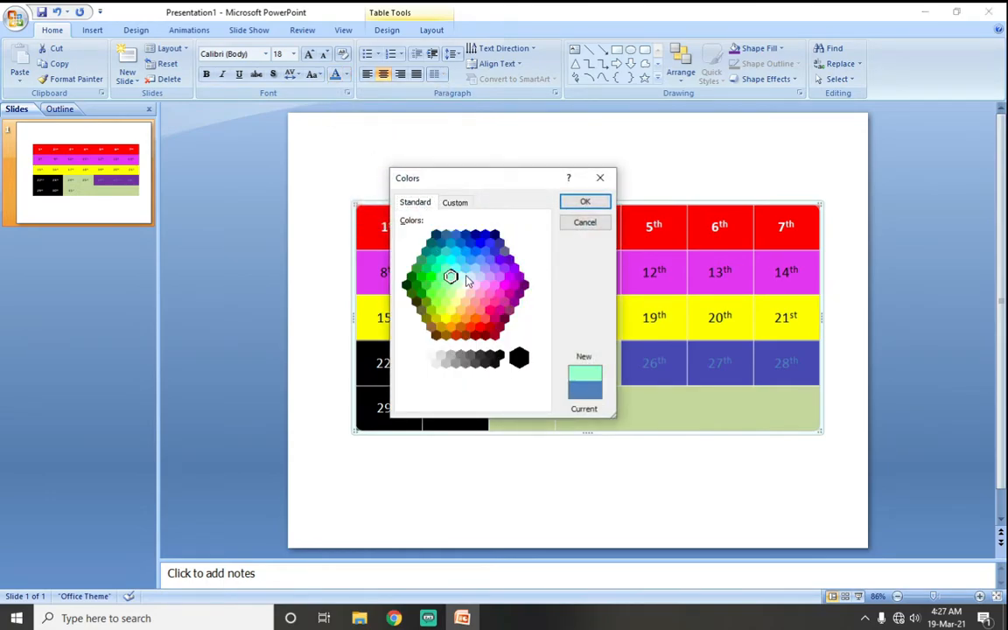
left_click(456, 254)
left_click(449, 243)
left_click(441, 276)
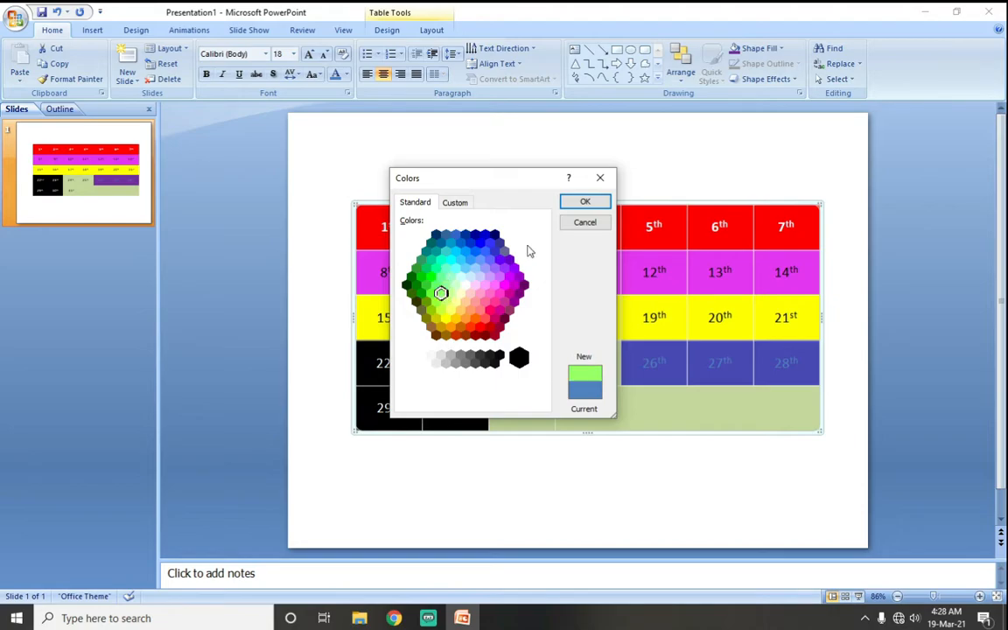
left_click(584, 201)
left_click(647, 365)
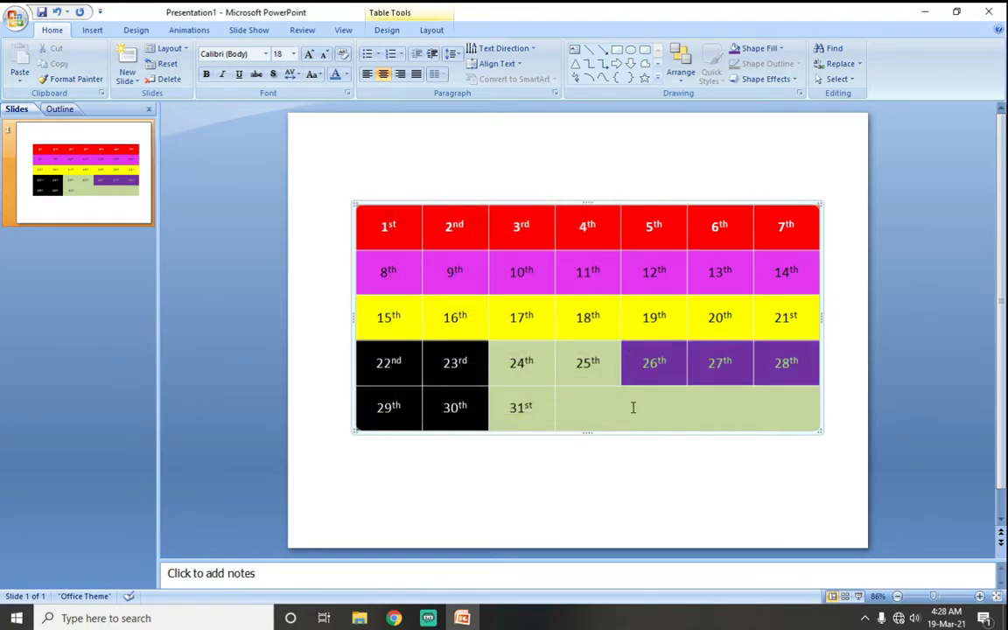
Make the text bold in the table's first five columns, from the header row down to the last row
left_click_drag(634, 408, 341, 215)
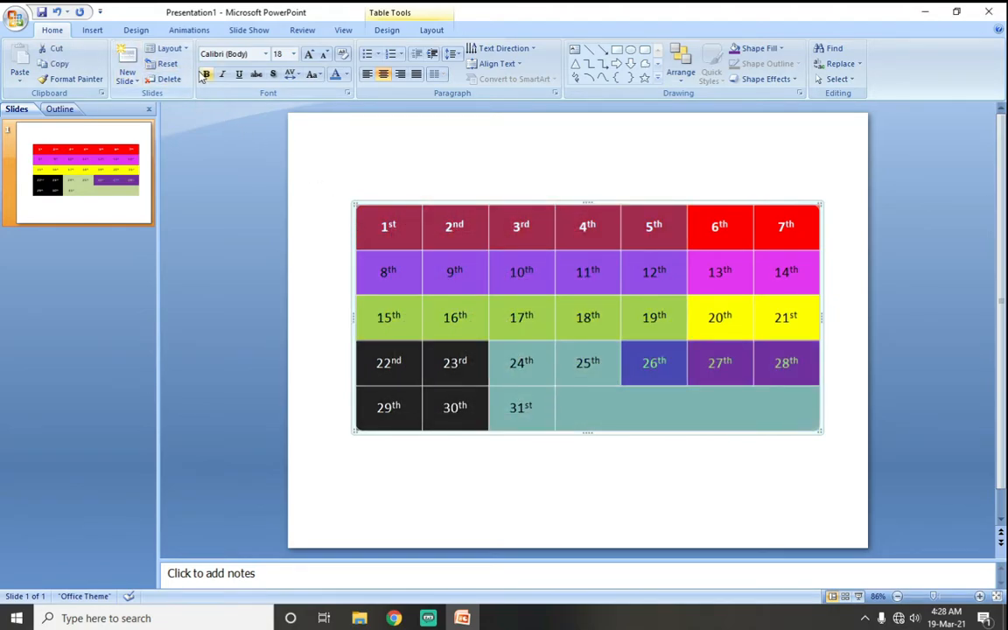
key("ctrl+b")
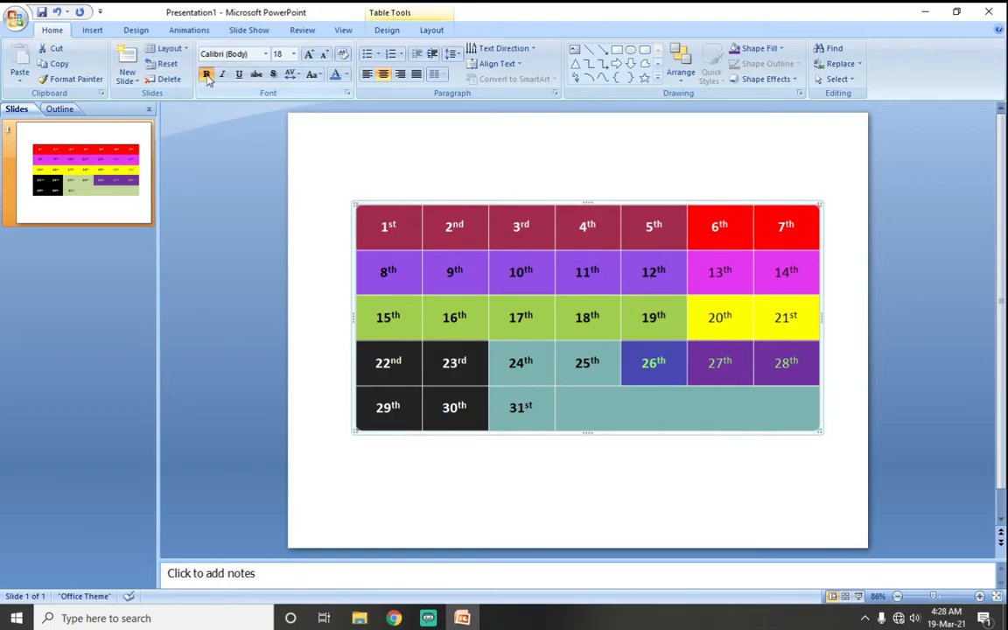
Try italic and underline on the selected dates, and remove both again
left_click(223, 75)
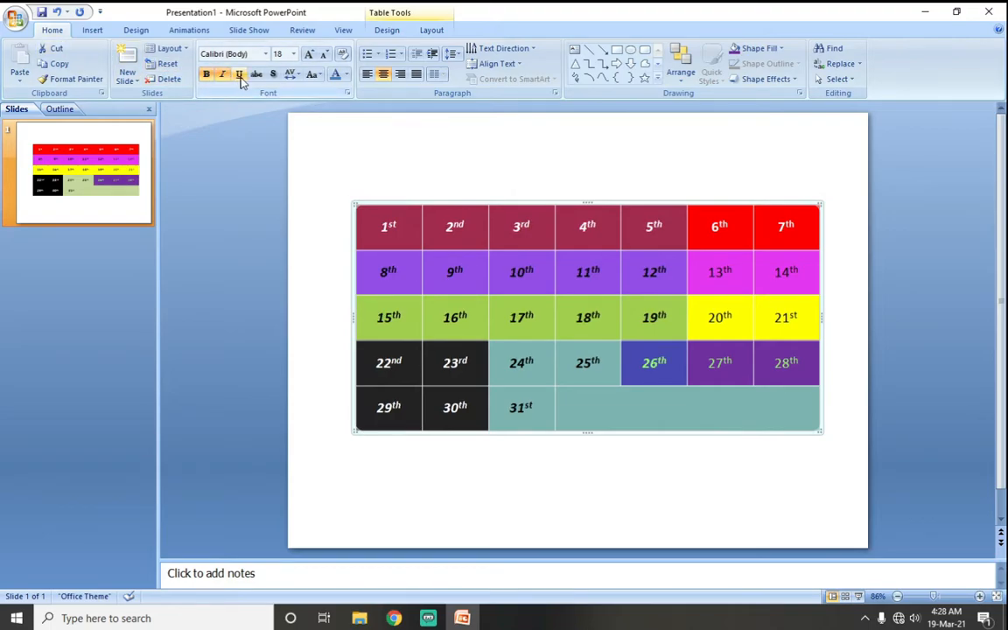
left_click(240, 76)
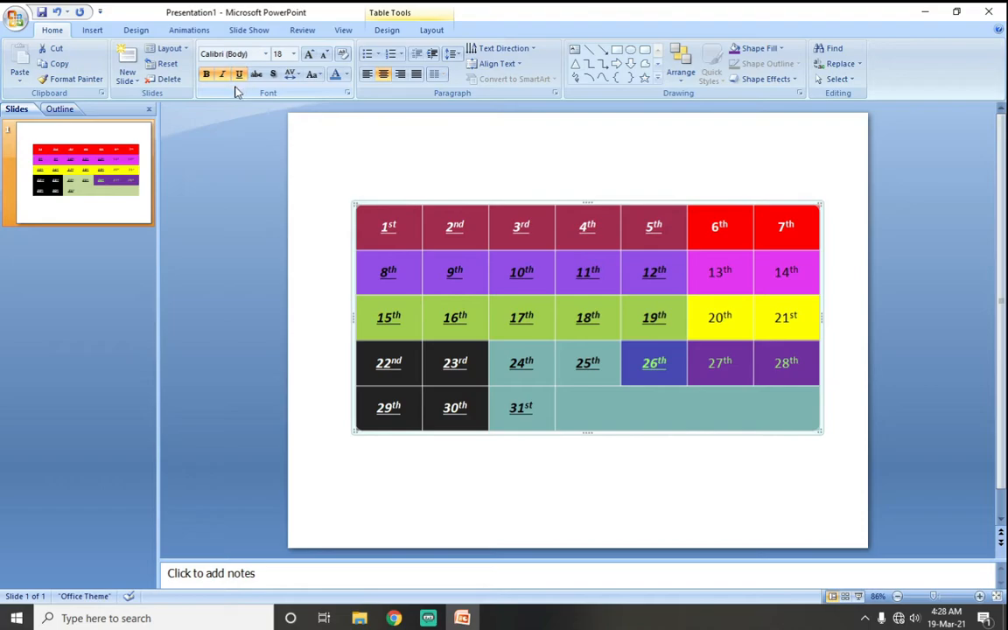
left_click(239, 75)
left_click(224, 75)
left_click(225, 76)
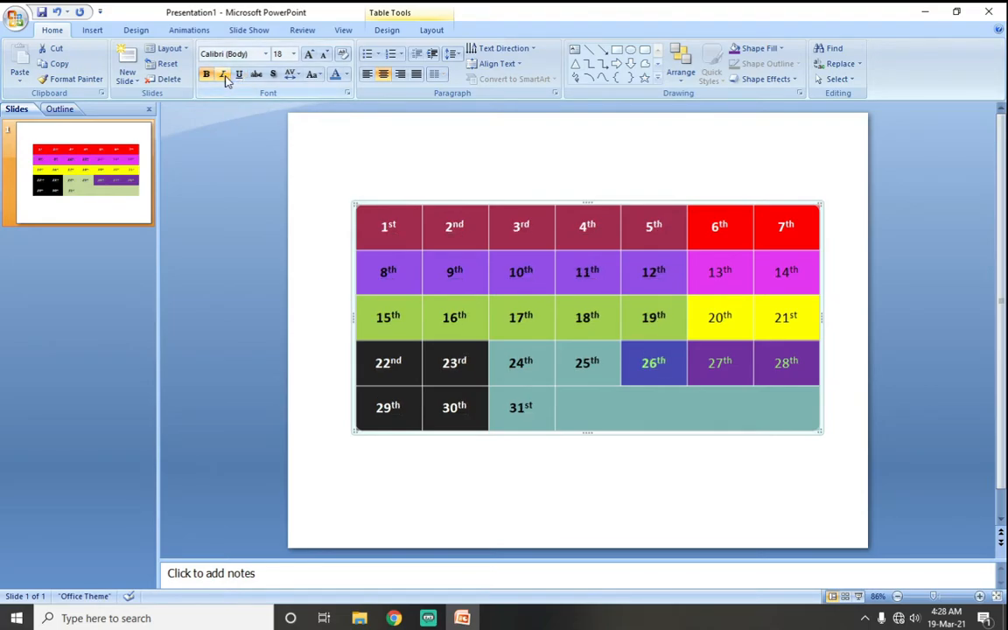
Change the selected dates' font to Adobe Gothic Std B and their size to 24
left_click(266, 56)
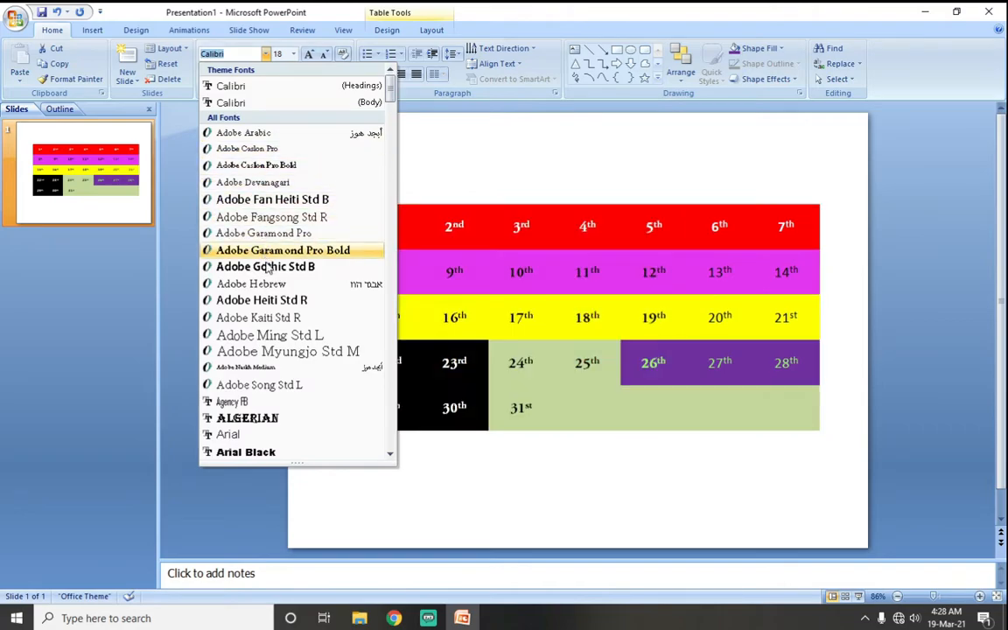
left_click(267, 267)
left_click(295, 56)
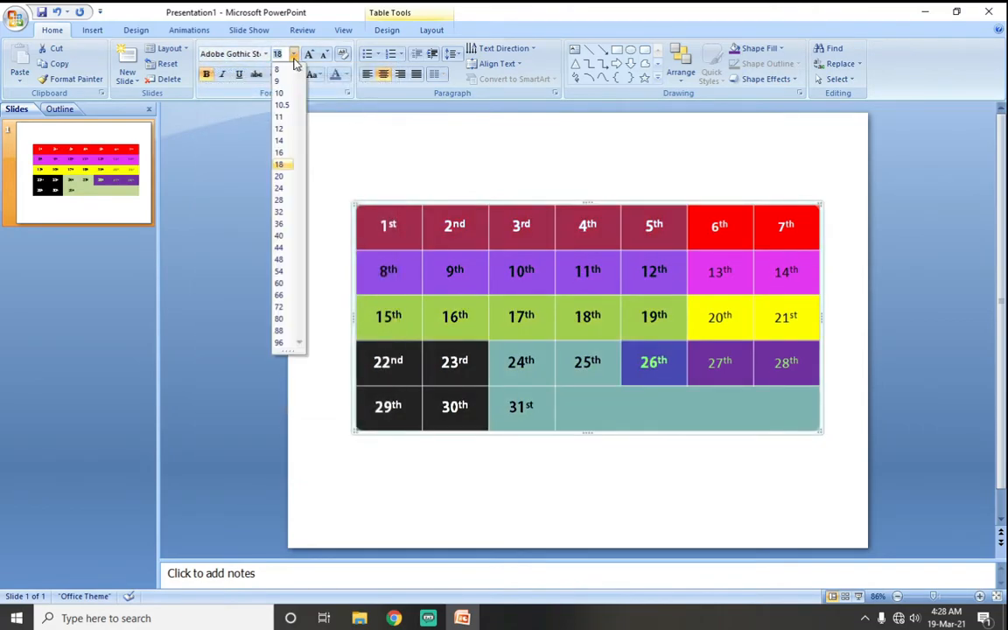
left_click(280, 188)
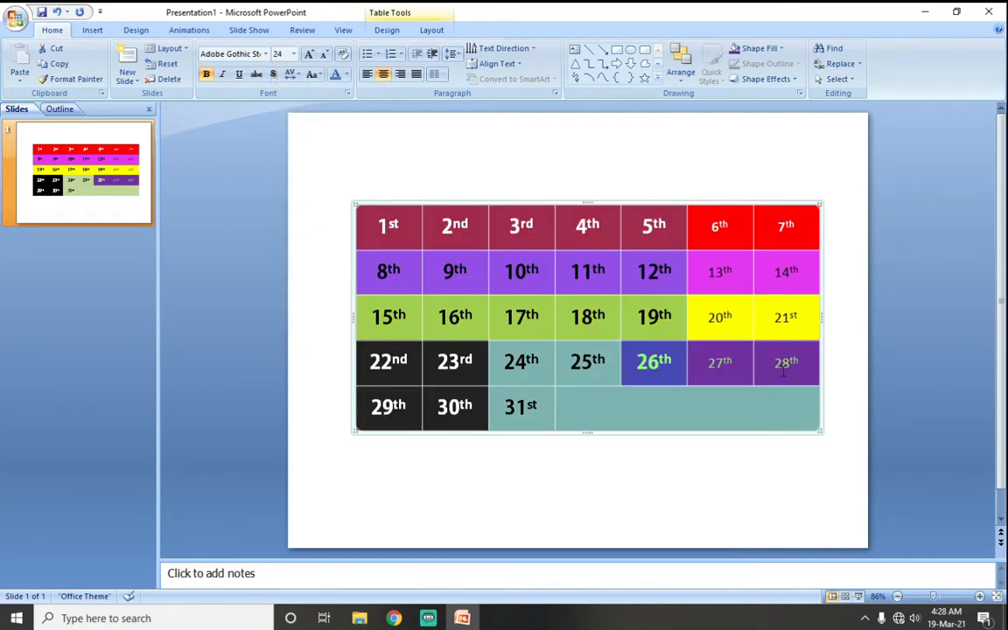
Set the font size of the dates in the last two columns, from 6th and 7th down to 27th and 28th, to 28
left_click_drag(784, 371, 707, 237)
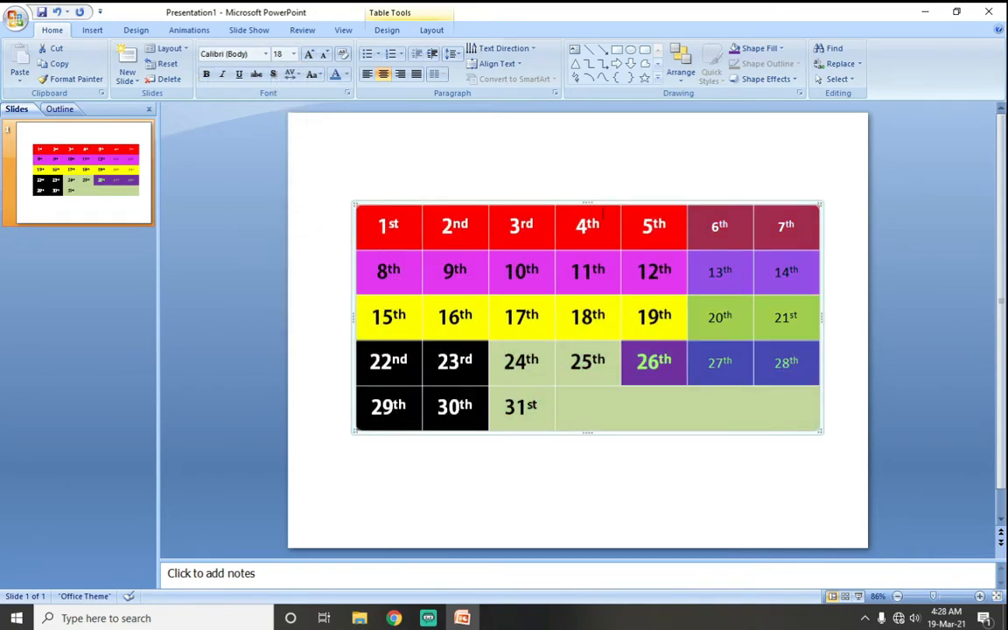
left_click(294, 55)
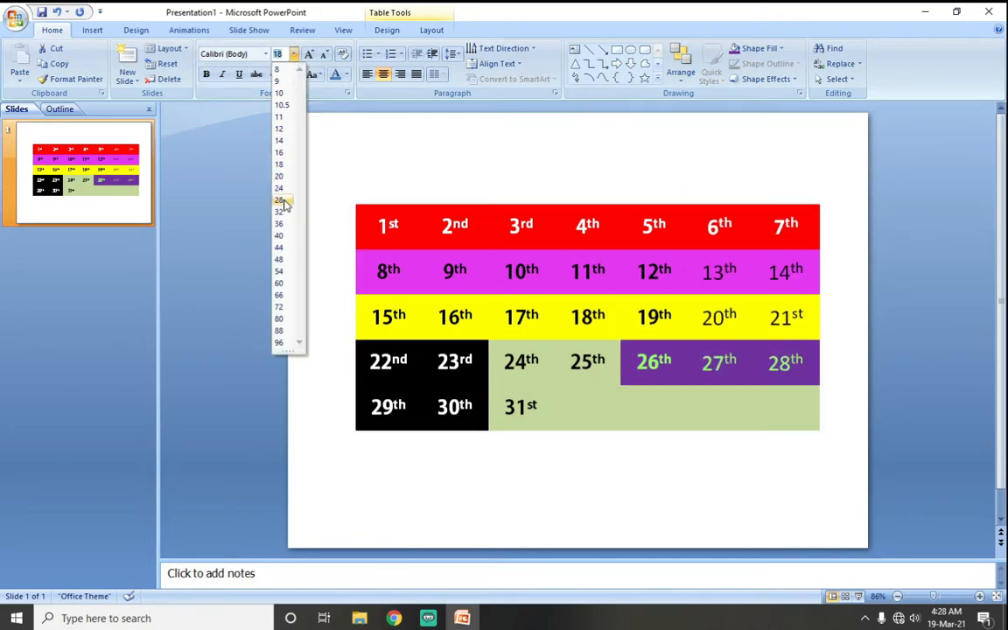
left_click(283, 203)
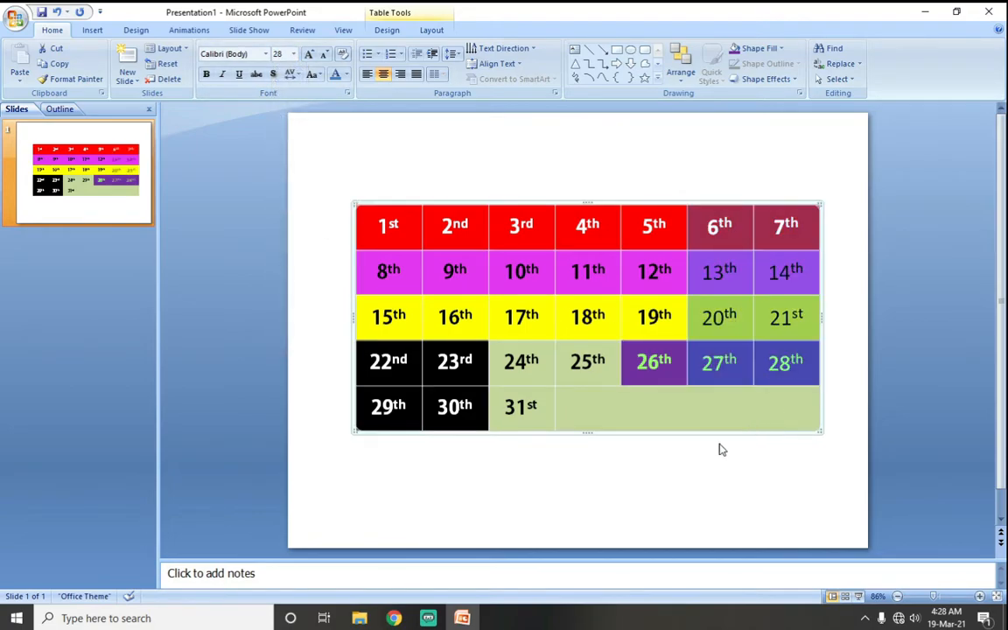
left_click(713, 454)
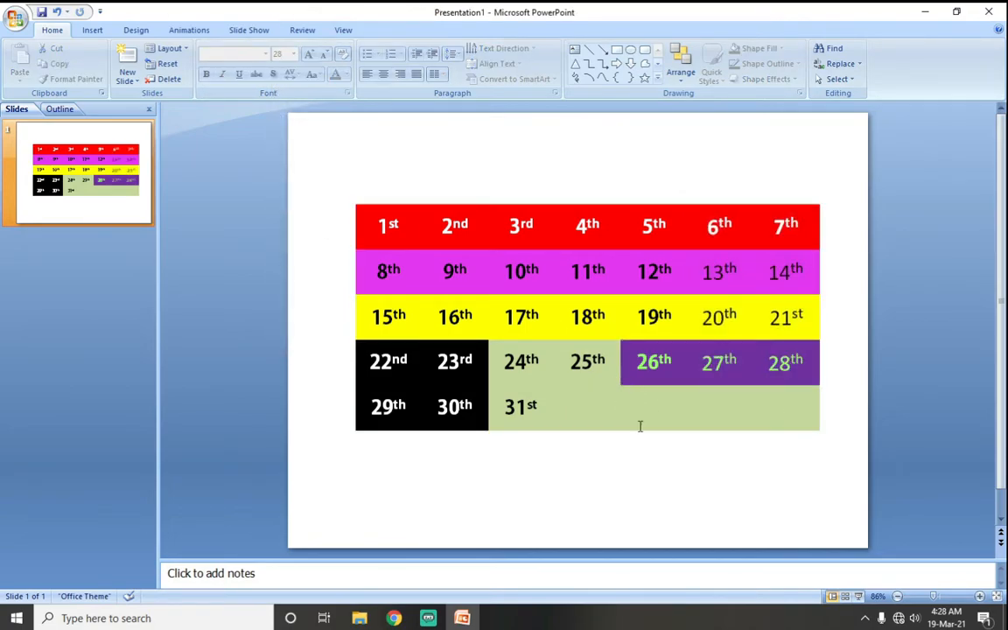
Apply All Borders to every cell of the date table
mouse_move(774, 409)
left_mouse_down()
mouse_move(688, 396)
mouse_move(355, 223)
left_mouse_up()
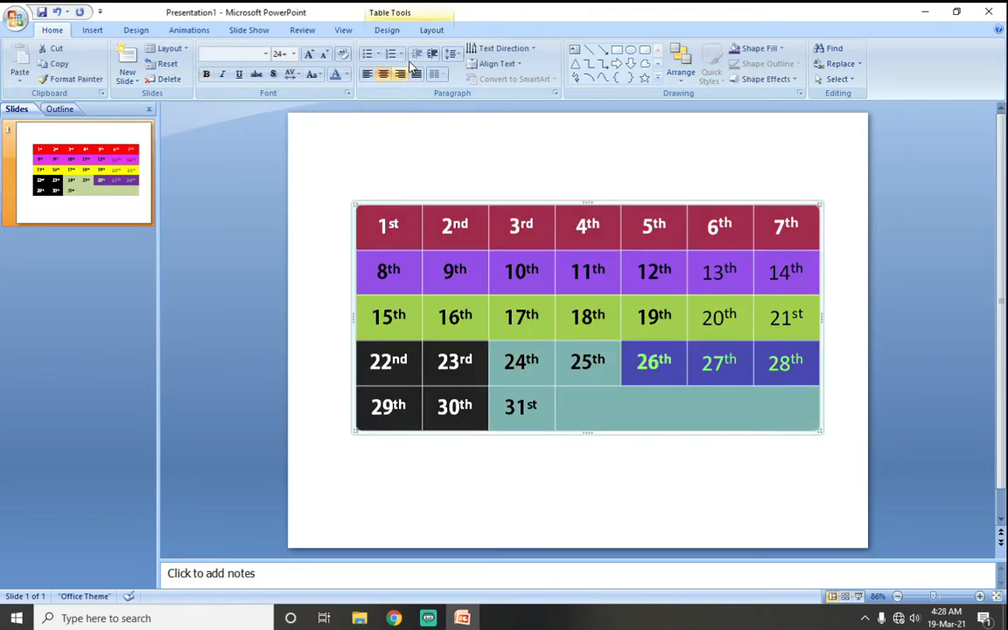
left_click(387, 29)
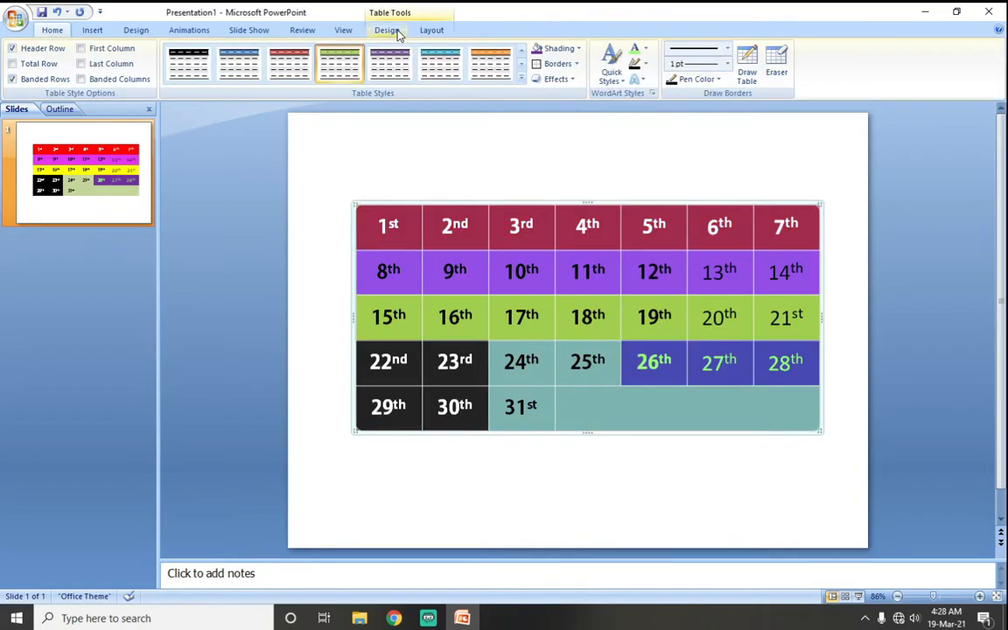
left_click(576, 66)
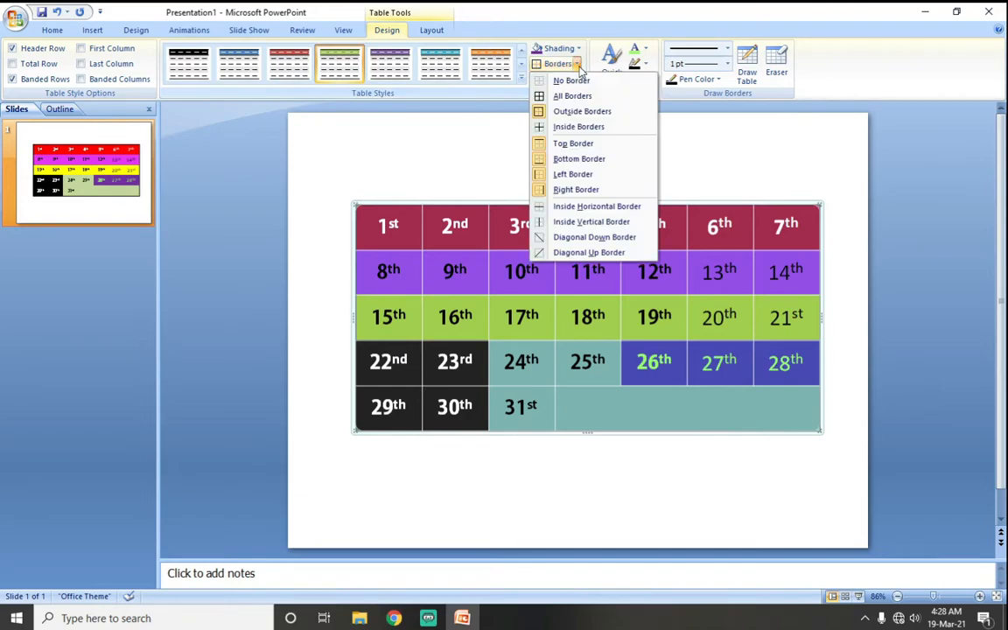
left_click(560, 96)
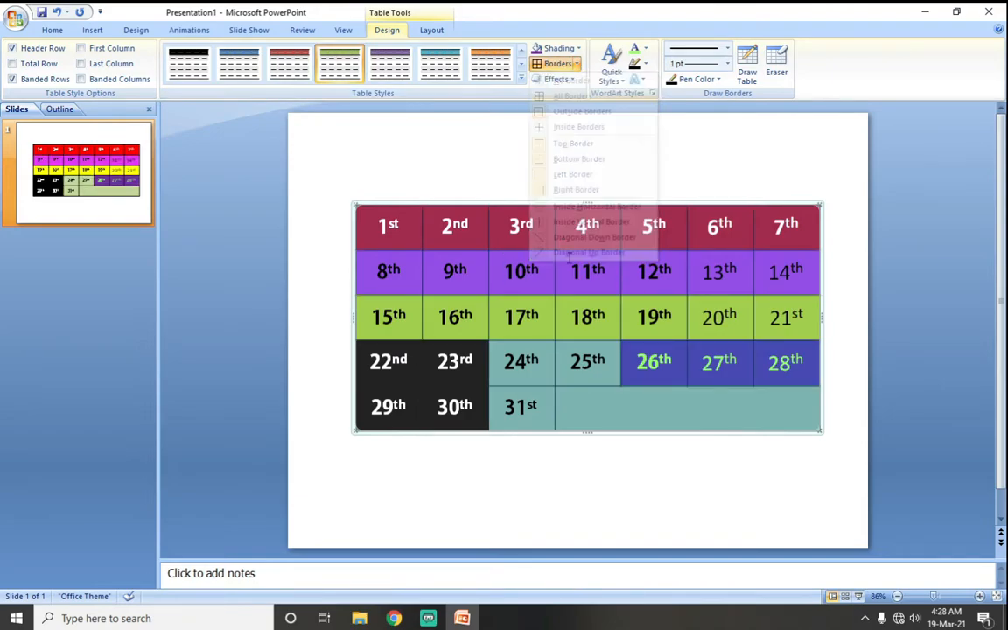
Set the table border pen colour to a custom pink, RGB 251, 141, 167, and leave table drawing mode
left_click(576, 64)
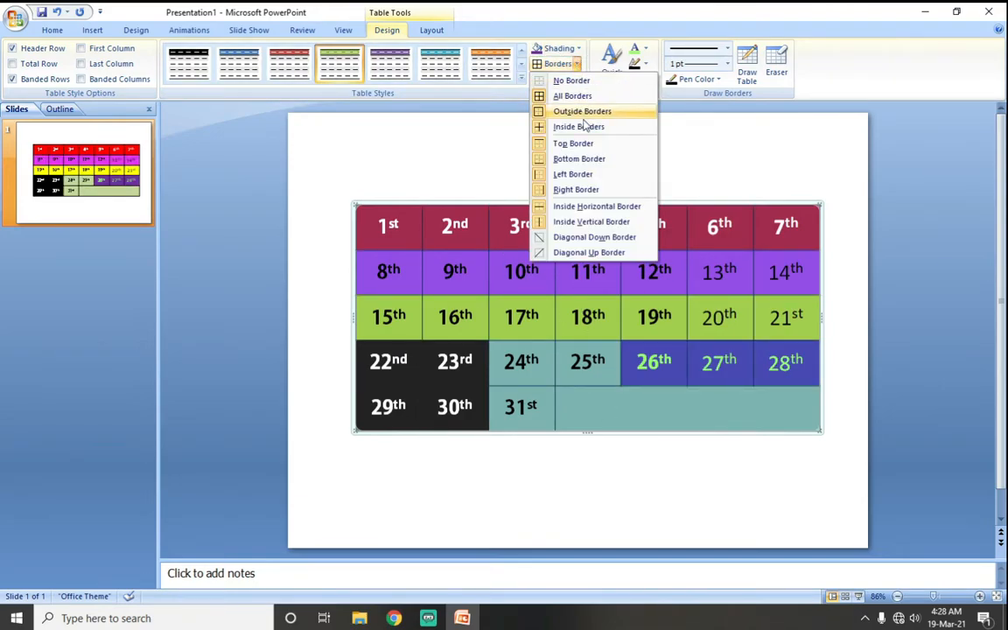
left_click(697, 81)
left_click(717, 78)
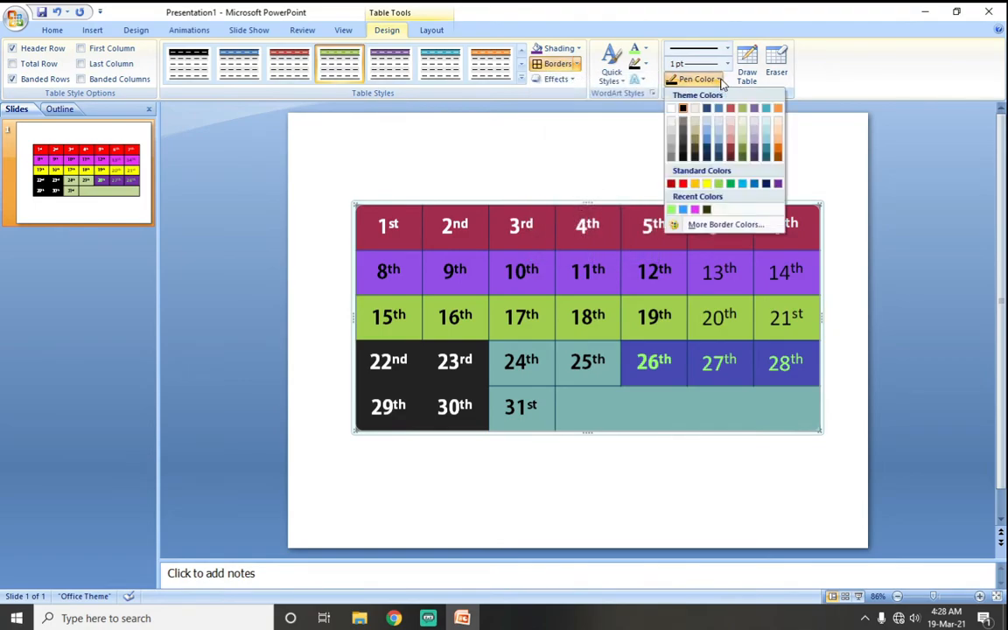
left_click(704, 226)
left_click(455, 186)
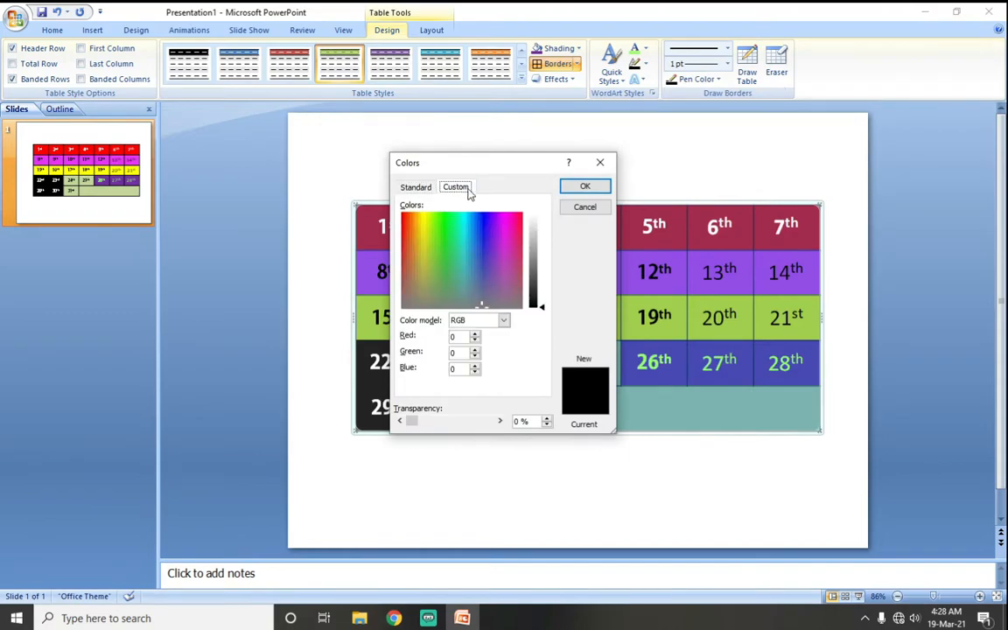
left_click(516, 218)
left_click_drag(535, 225, 538, 237)
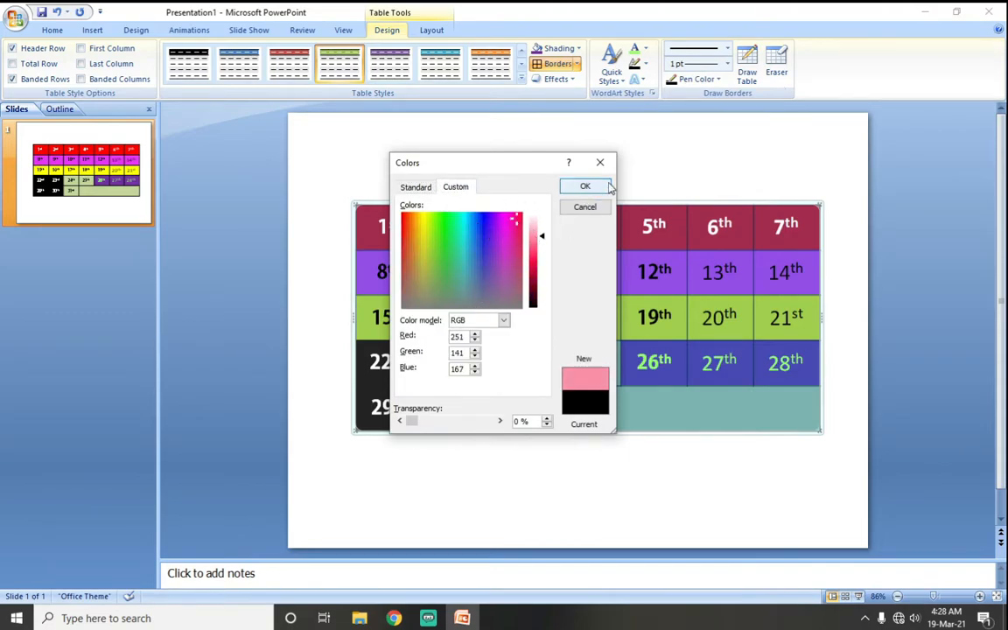
left_click(582, 186)
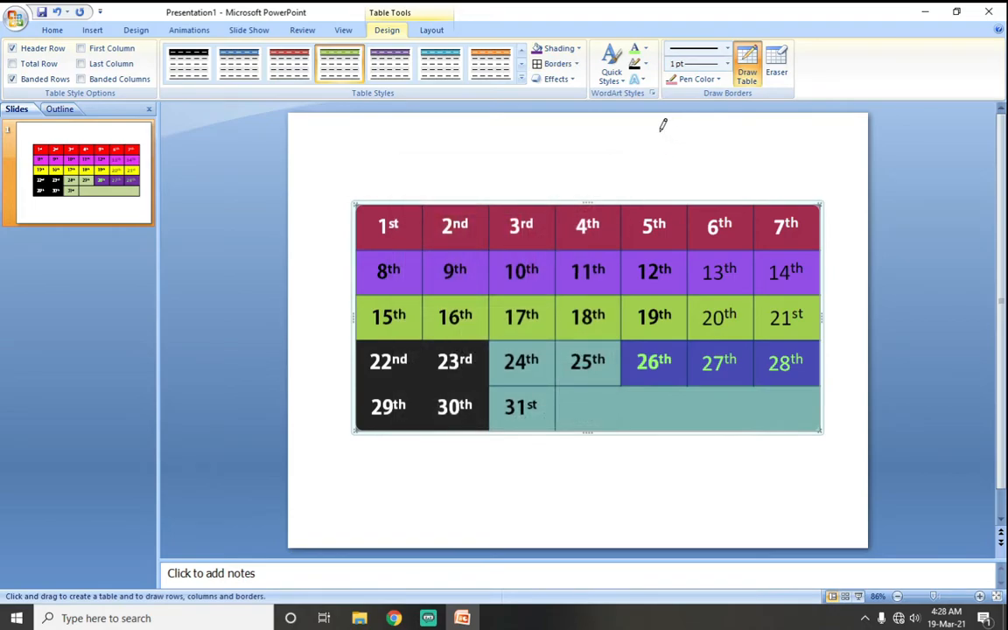
left_click(596, 204)
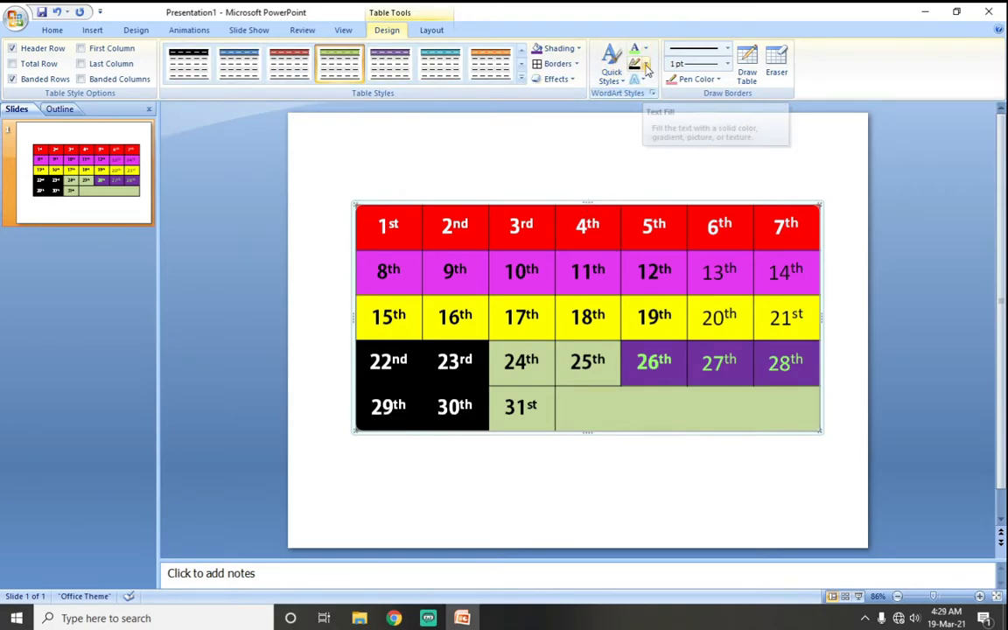
Apply a black text outline to all dates in the table
mouse_move(382, 225)
left_mouse_down()
mouse_move(754, 435)
mouse_move(798, 414)
mouse_move(451, 267)
mouse_move(385, 227)
left_mouse_up()
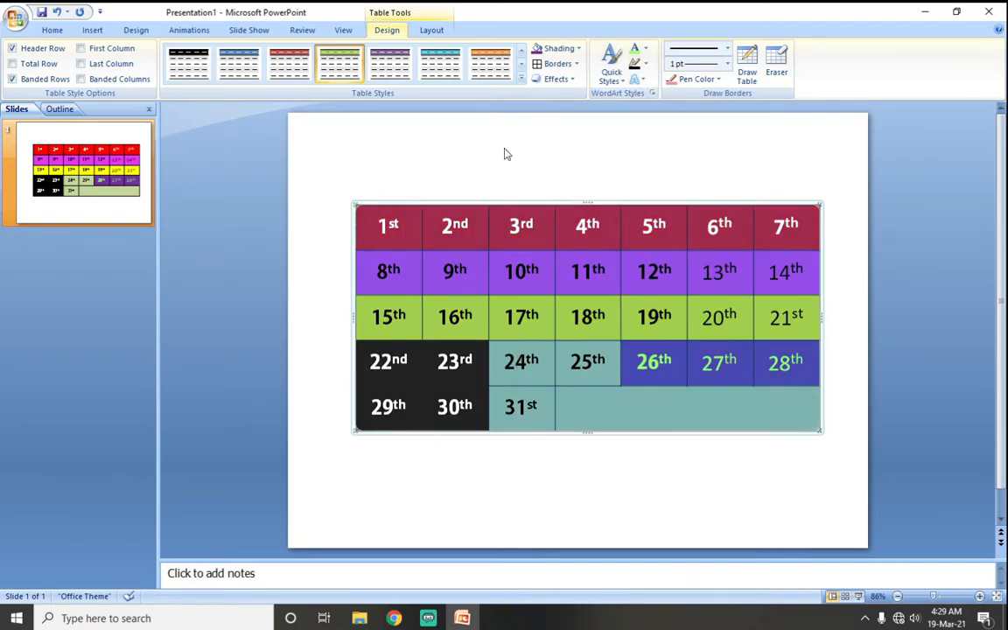
left_click(644, 65)
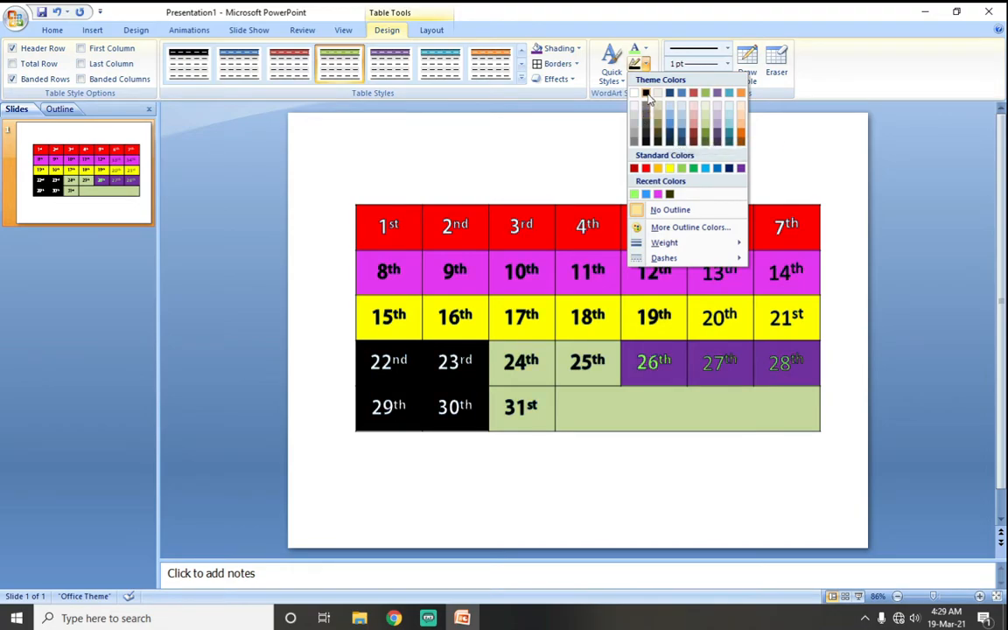
left_click(647, 95)
left_click(671, 316)
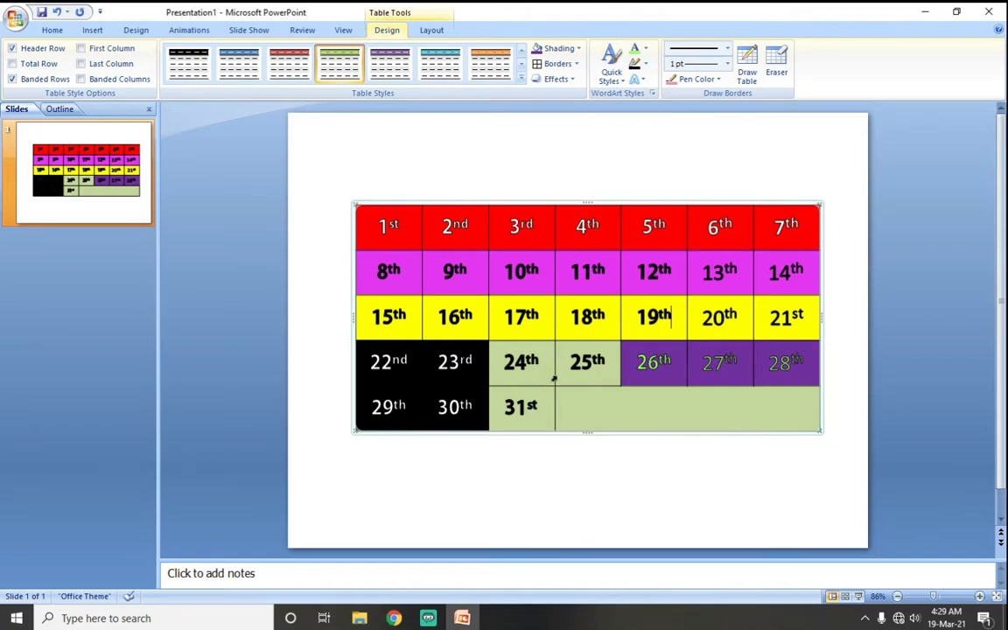
Apply a white text outline to the 22nd to 25th and 29th to 31st cells
left_click_drag(609, 375, 429, 407)
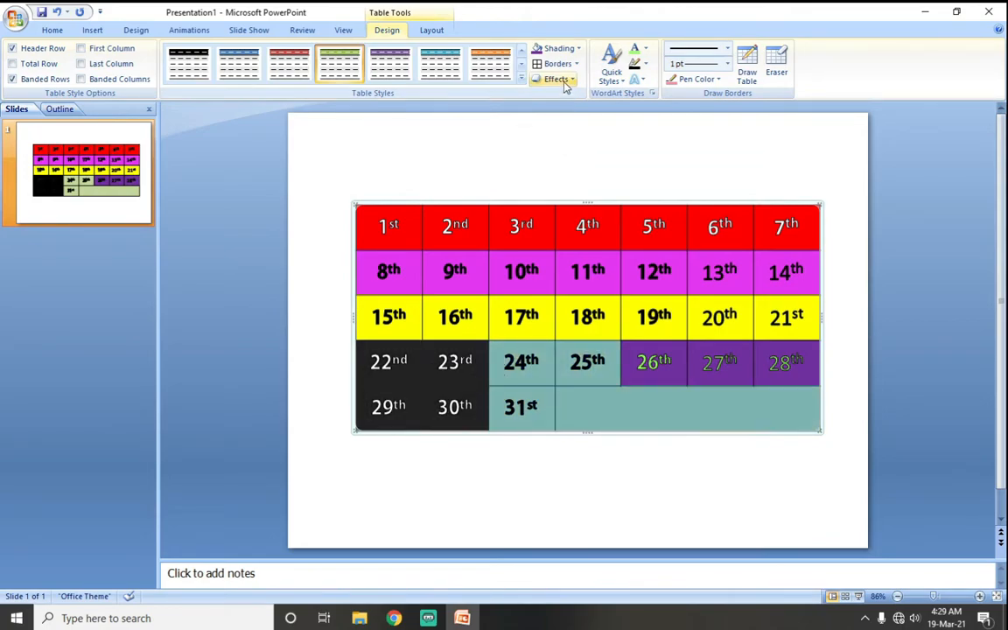
left_click(646, 64)
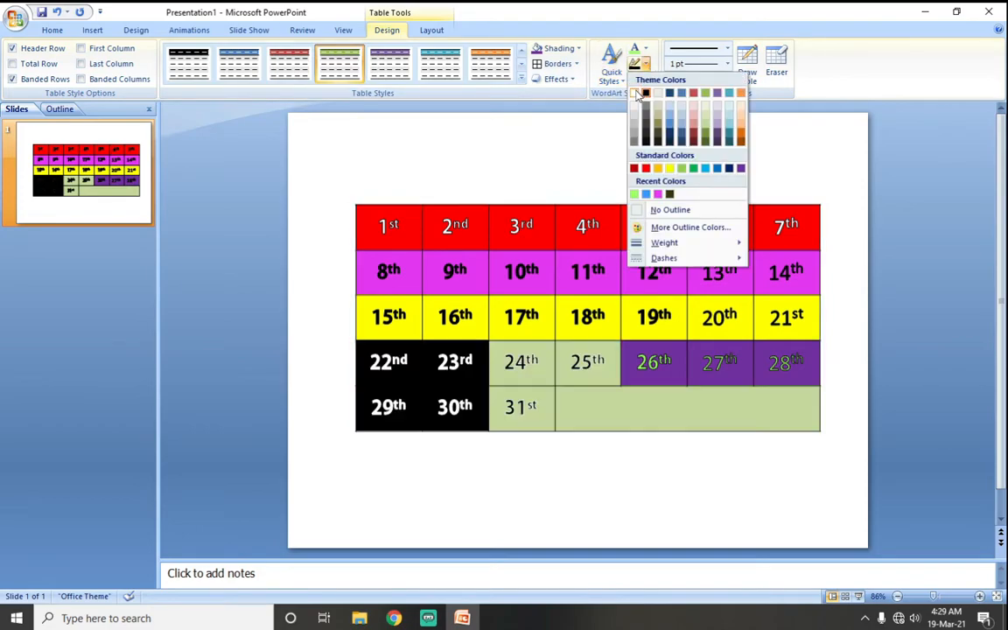
left_click(637, 95)
left_click(443, 376)
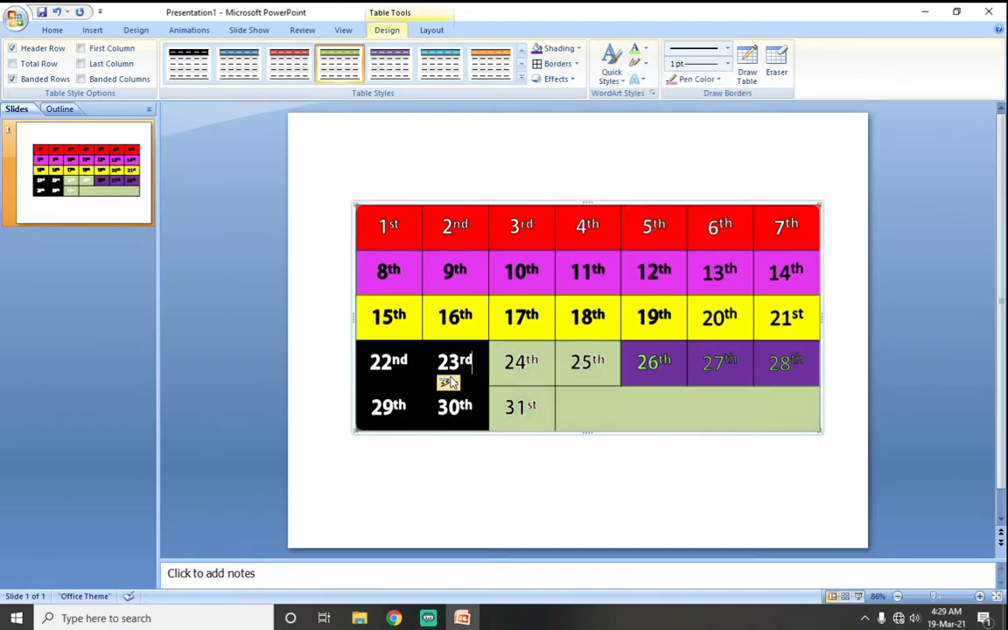
Apply a yellow text outline to the dates in the black 22nd, 23rd, 29th and 30th cells
left_click_drag(452, 405, 385, 374)
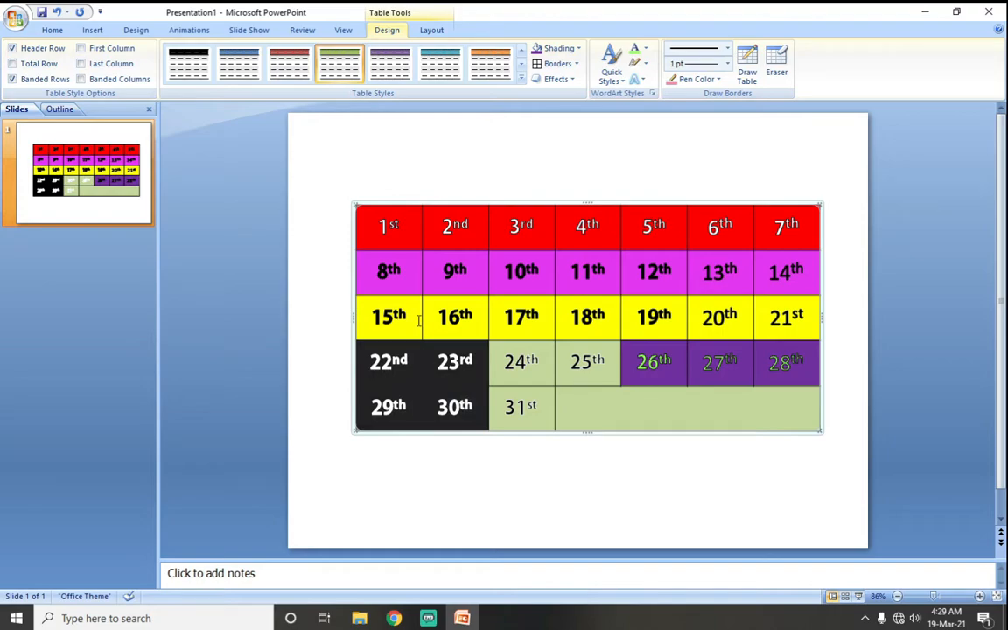
left_click(648, 65)
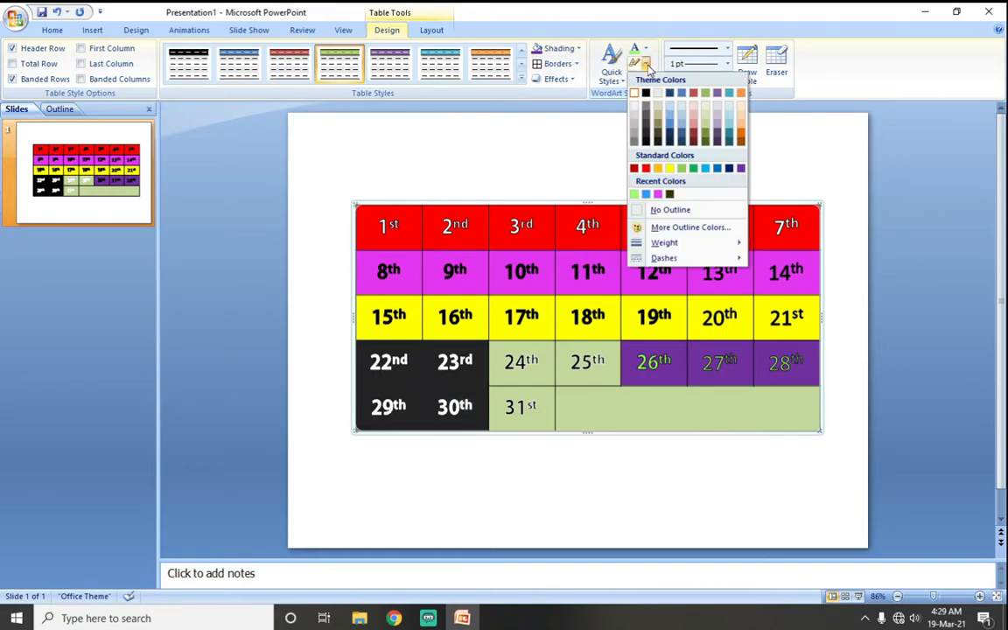
left_click(671, 170)
left_click(492, 400)
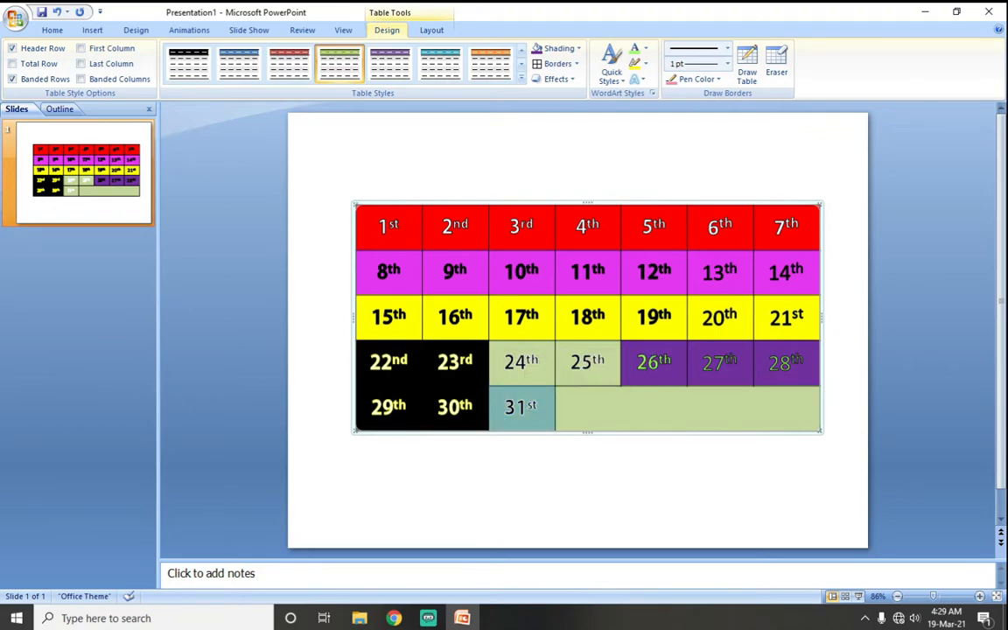
left_click(459, 361)
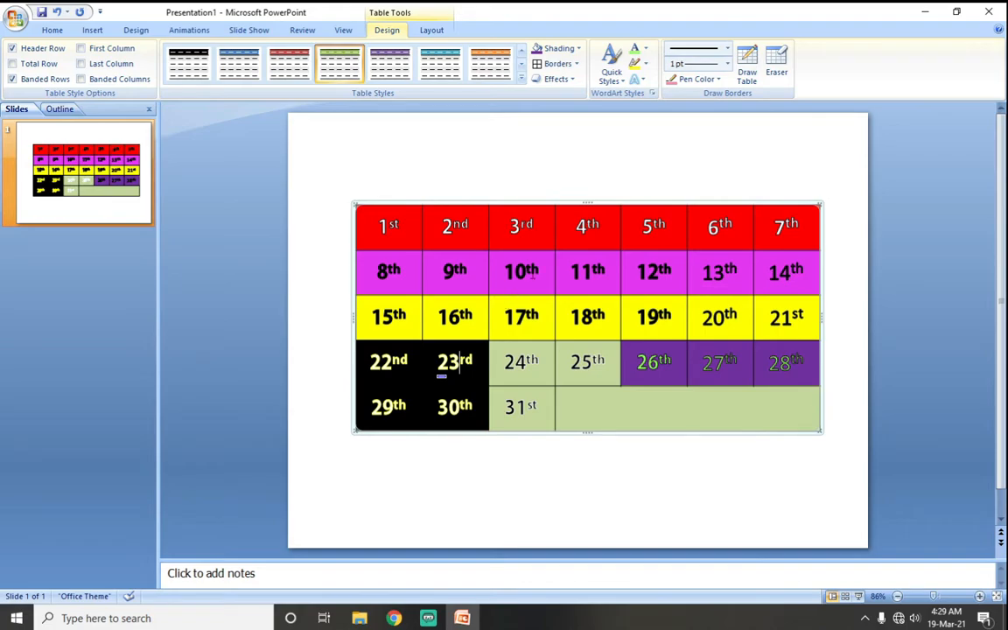
Apply the strongest green glow variation to the text of the whole table and deselect the table
left_click_drag(625, 409, 376, 233)
left_click(638, 80)
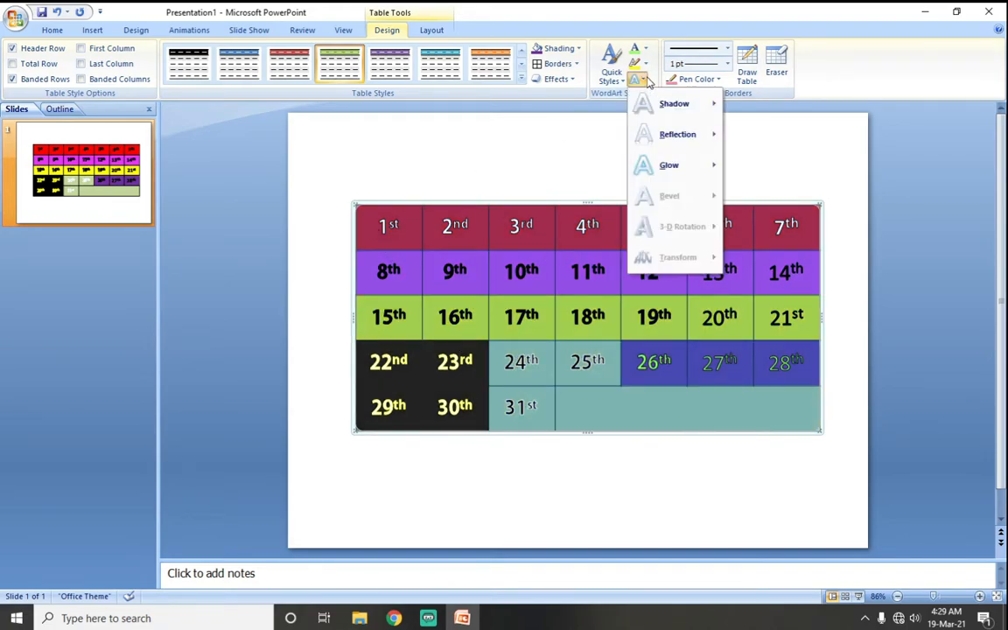
mouse_move(668, 168)
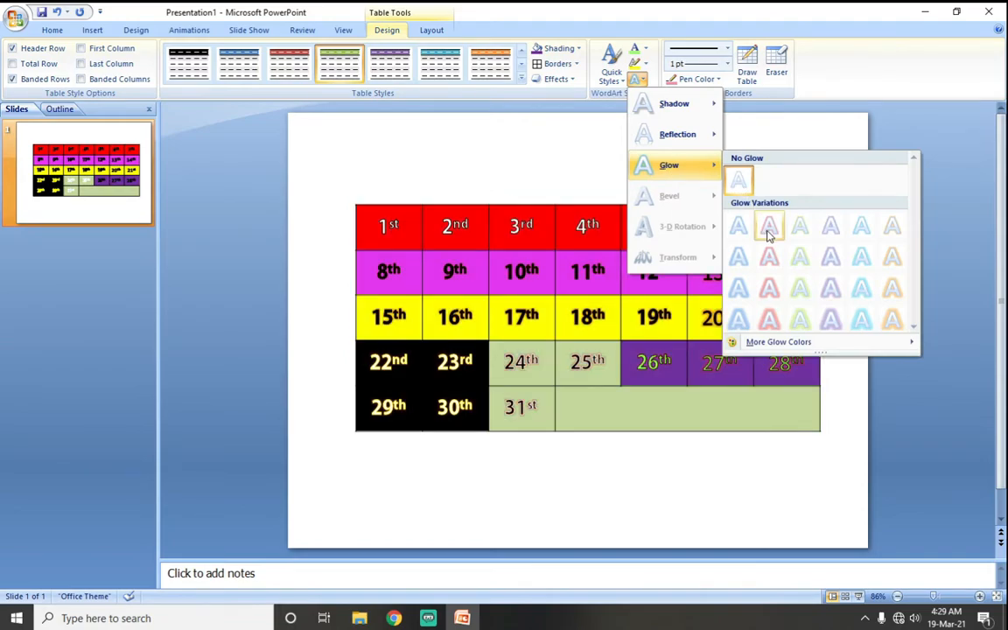
left_click(798, 321)
left_click(536, 360)
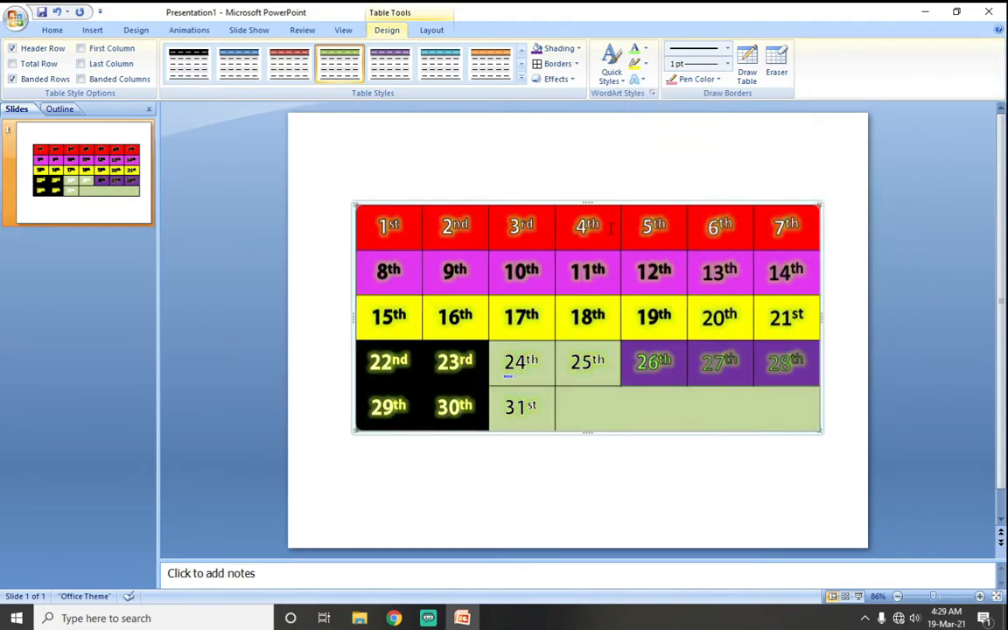
left_click(481, 180)
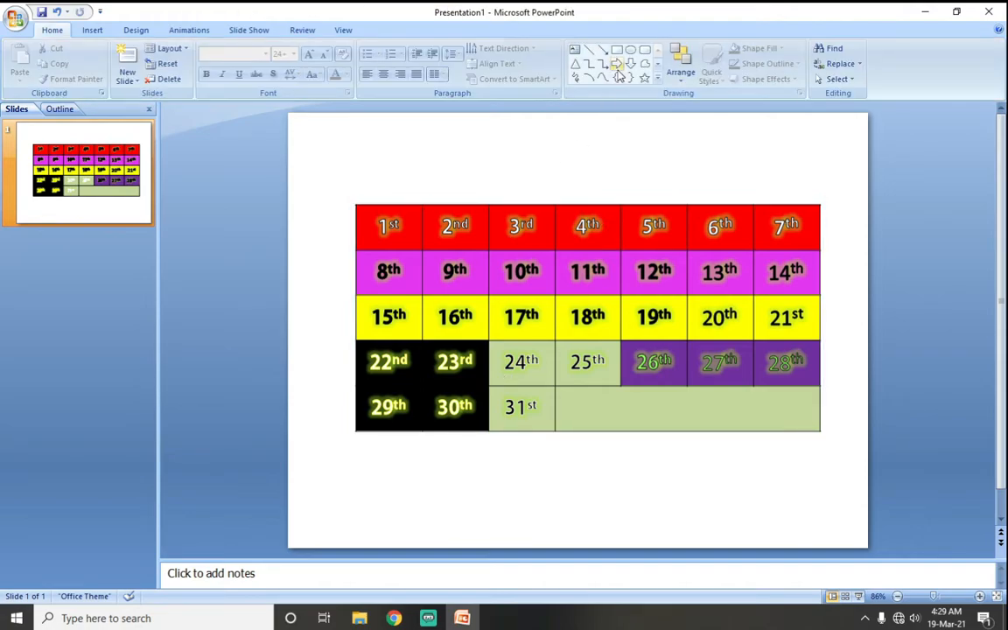
Draw a rounded rectangle about 4.75" wide and 1" high above the table and add the text "Table" to it
left_click(645, 50)
left_click_drag(414, 137, 690, 196)
right_click(519, 163)
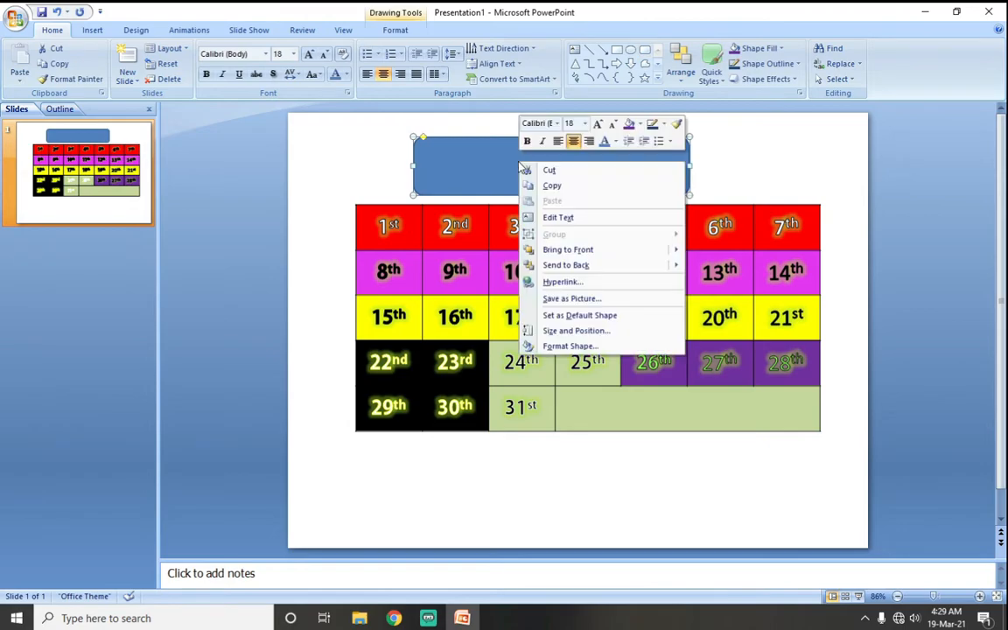
left_click(560, 218)
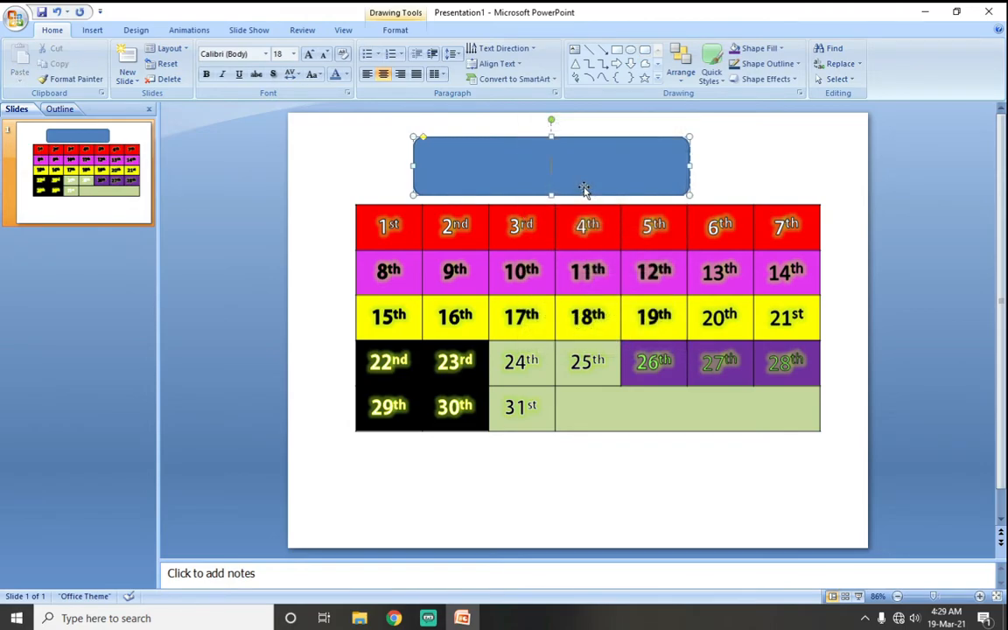
type("Table")
Apply the light blue gradient quick style with dark text to the "Table" heading shape
left_click(711, 65)
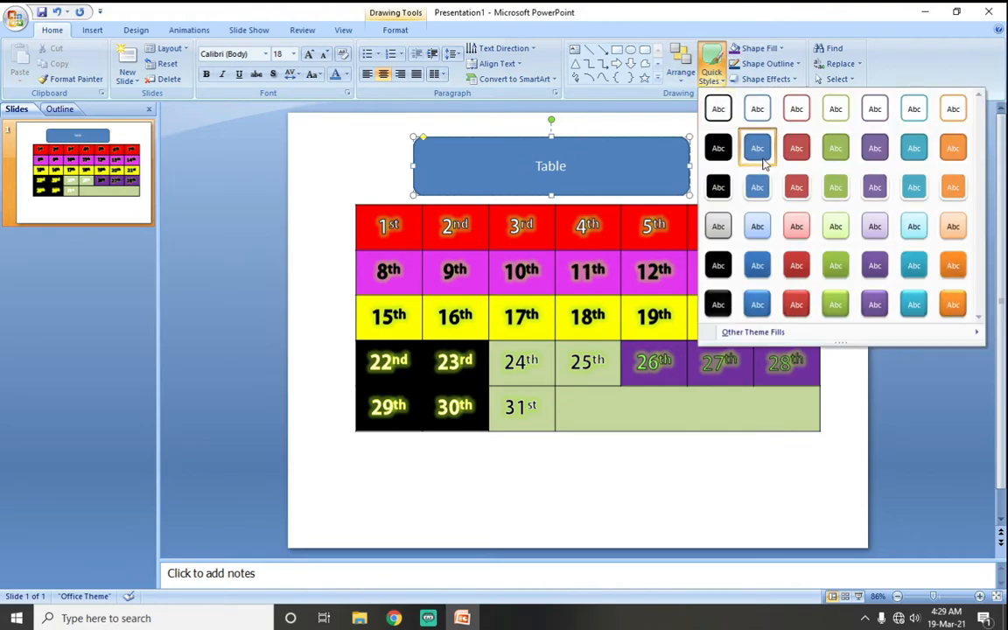
left_click(759, 228)
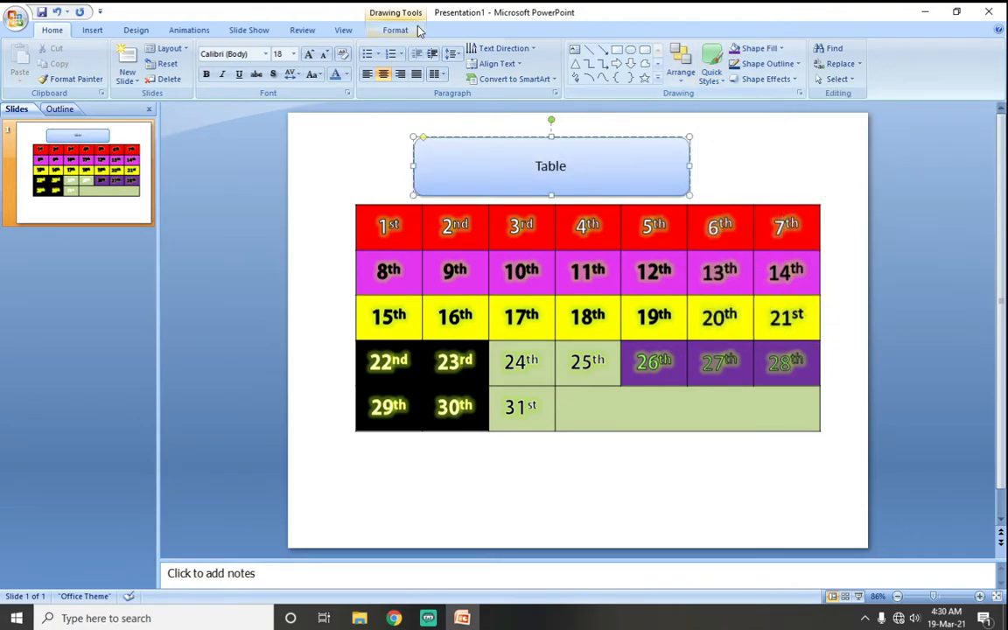
left_click(411, 32)
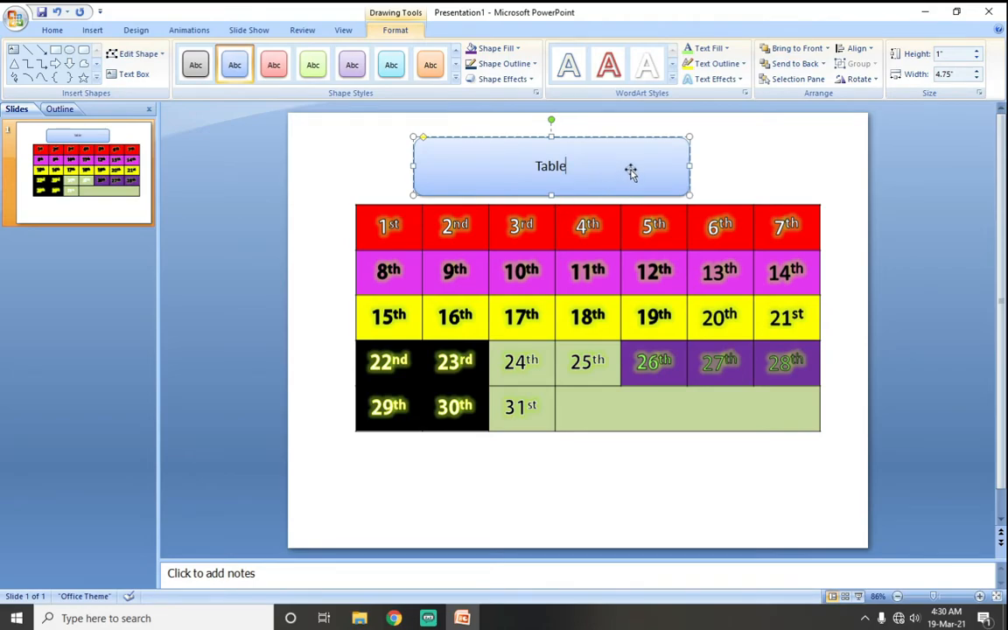
left_click(133, 31)
left_click(54, 30)
left_click(91, 31)
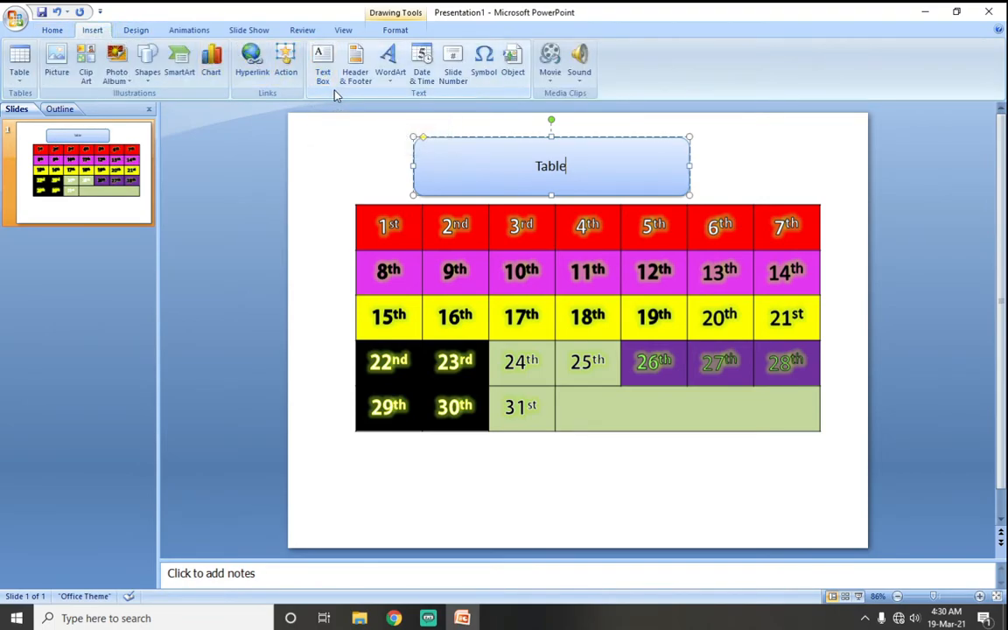
left_click(121, 80)
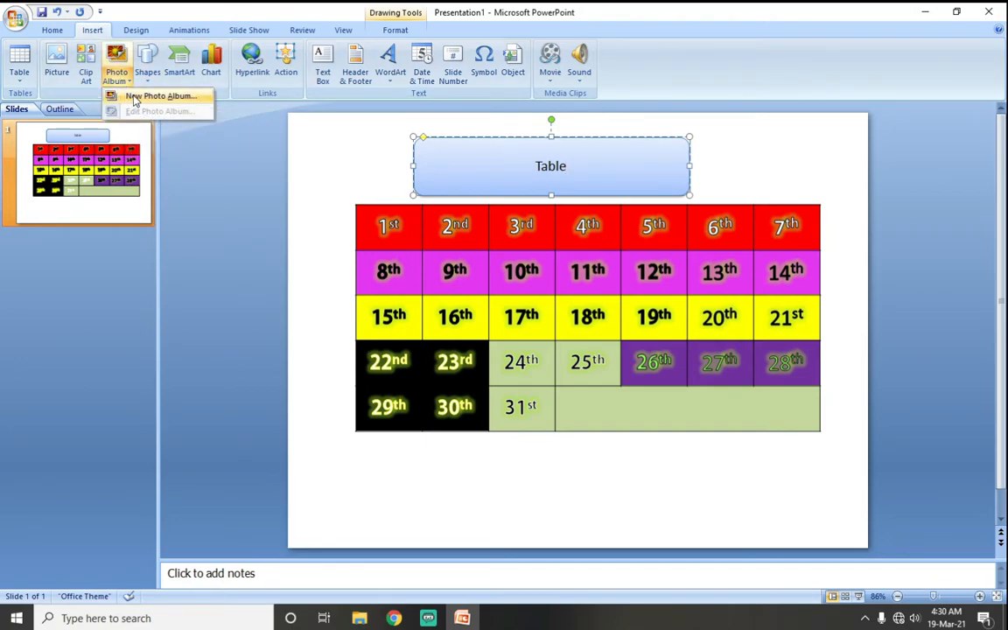
Draw a heart shape about 1.58" wide and 1.58" high below the table's black date cells
left_click(151, 72)
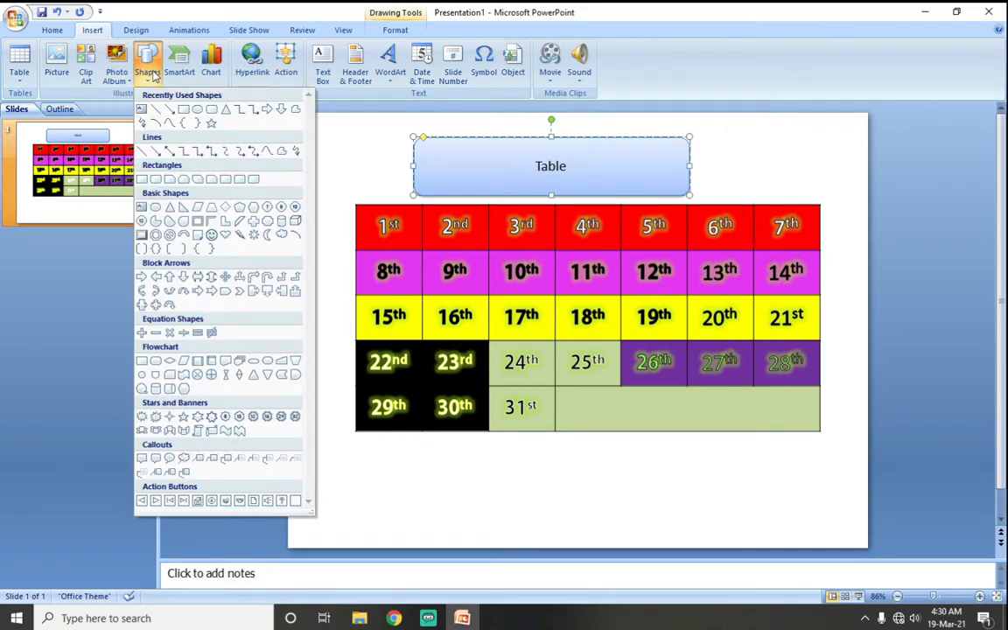
left_click(225, 238)
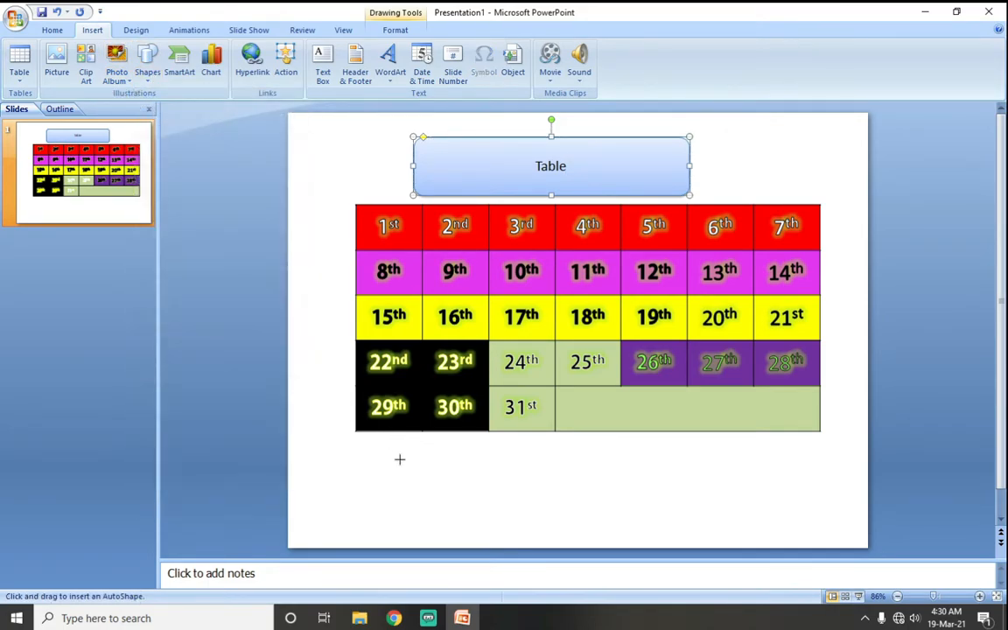
left_click_drag(398, 456, 491, 548)
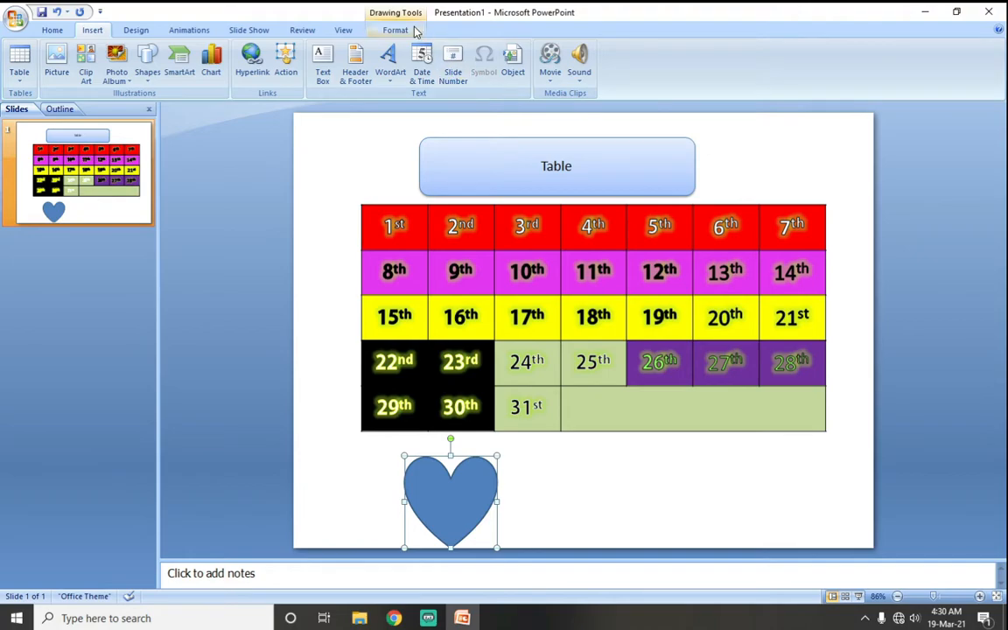
Fill the heart shape with the standard dark red and remove its outline
left_click(414, 31)
left_click(495, 48)
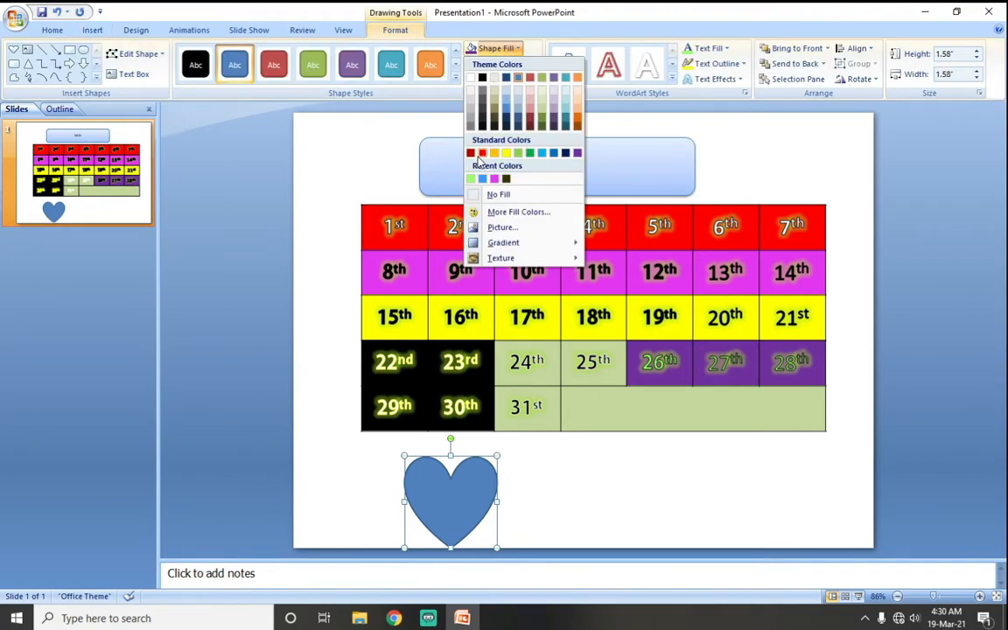
left_click(471, 154)
left_click(503, 63)
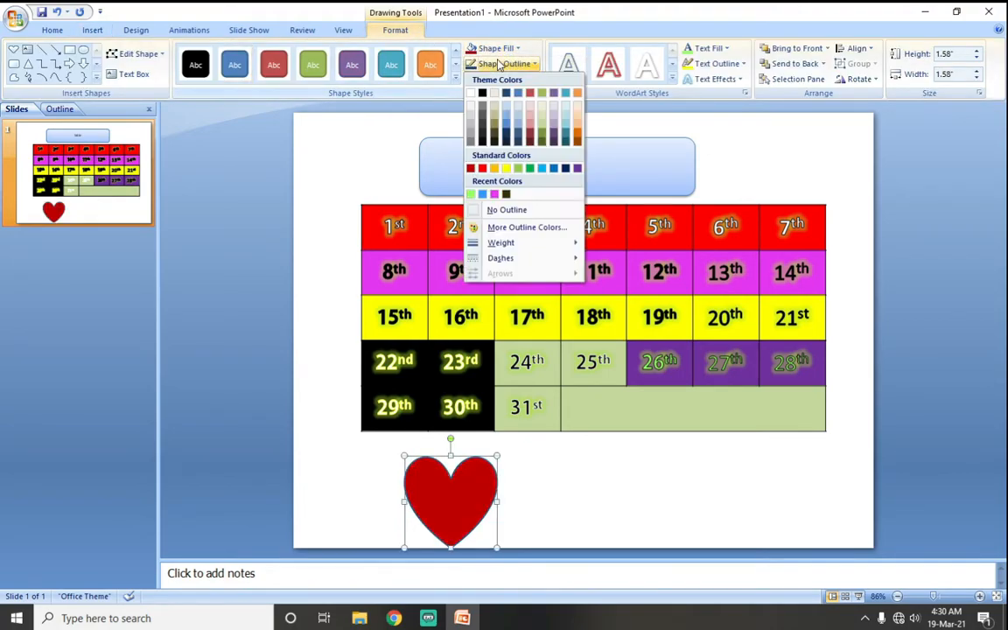
left_click(482, 213)
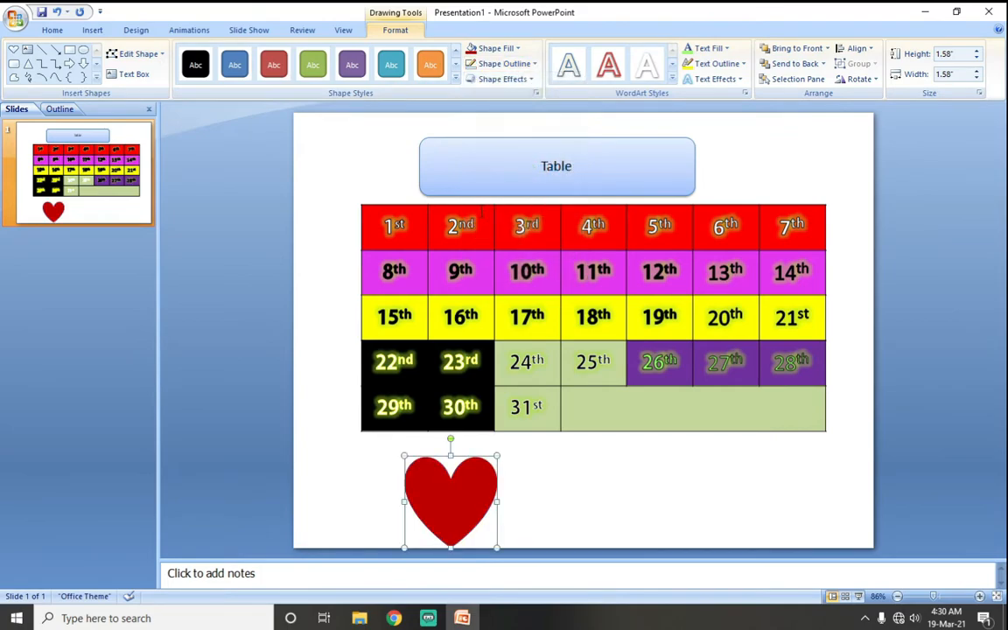
Apply the first 3-D preset effect of the third preset row and the left-edge inner shadow to the heart
left_click(524, 80)
mouse_move(512, 108)
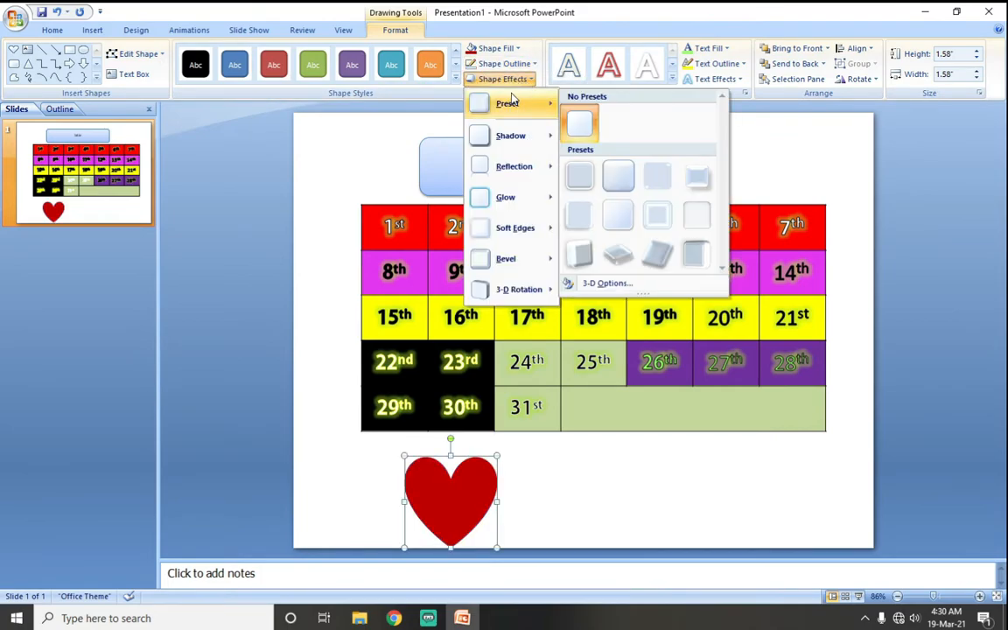
left_click(583, 255)
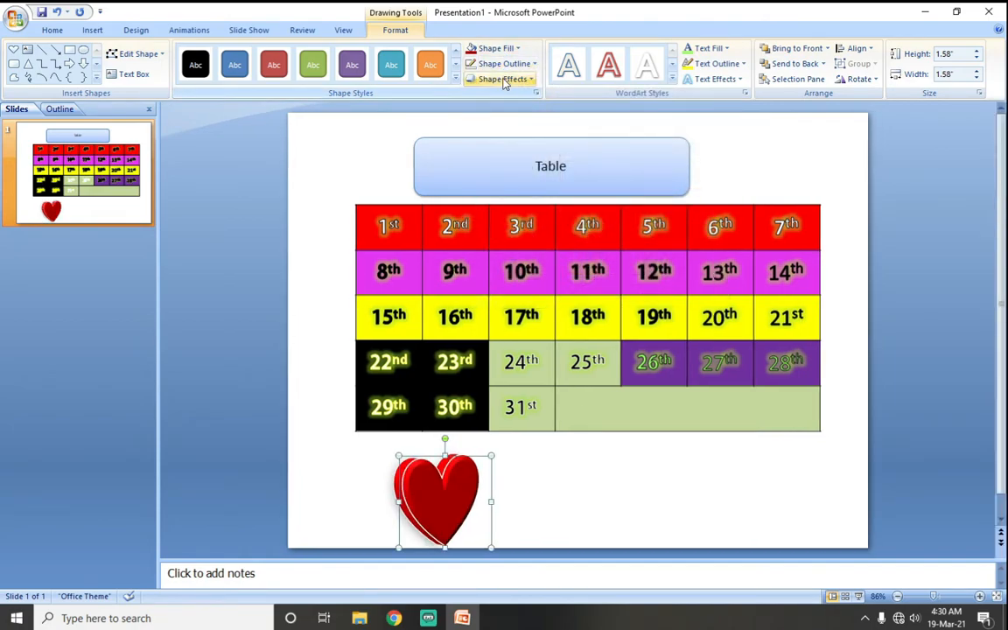
left_click(503, 79)
mouse_move(512, 136)
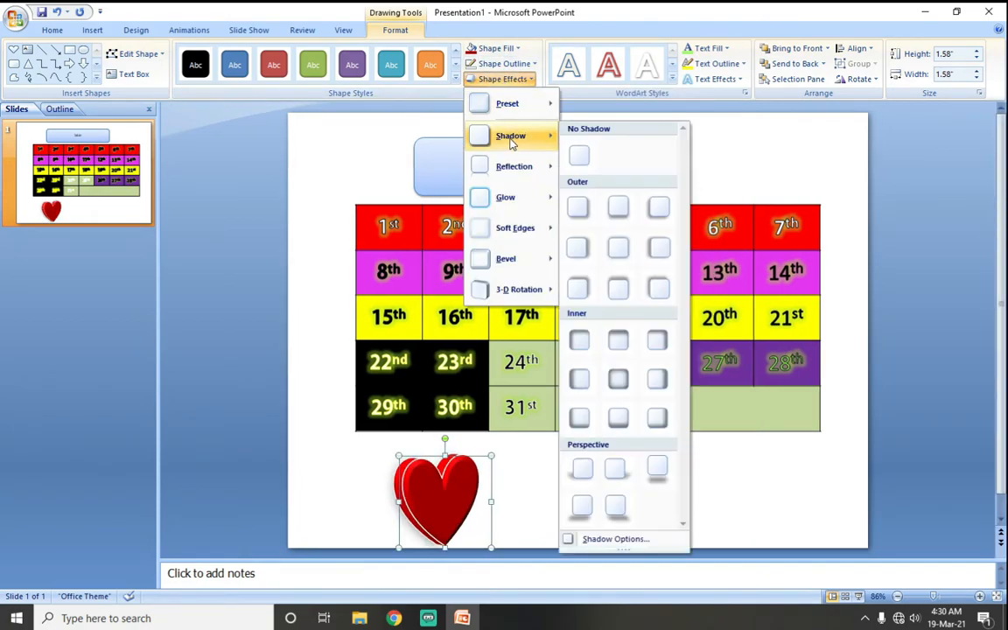
left_click(579, 380)
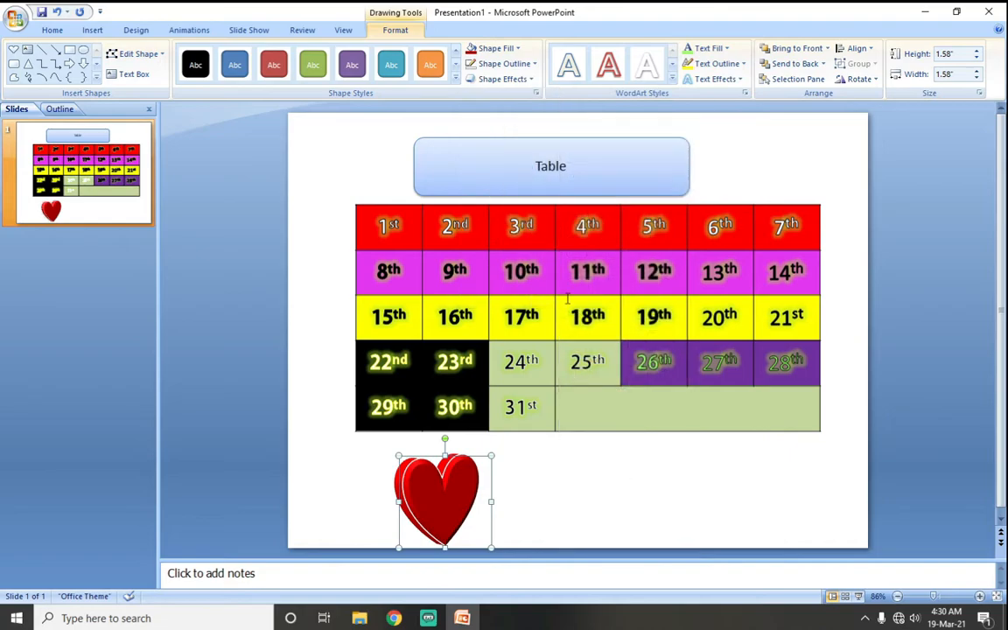
Remove the preset effect from the heart shape
left_click(503, 78)
mouse_move(525, 140)
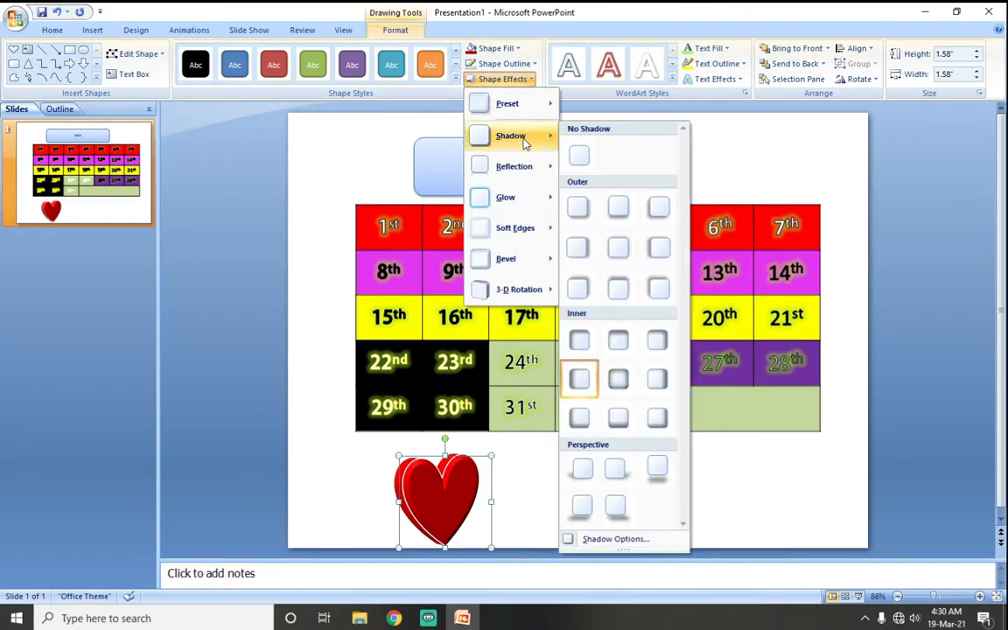
mouse_move(533, 102)
left_click(580, 124)
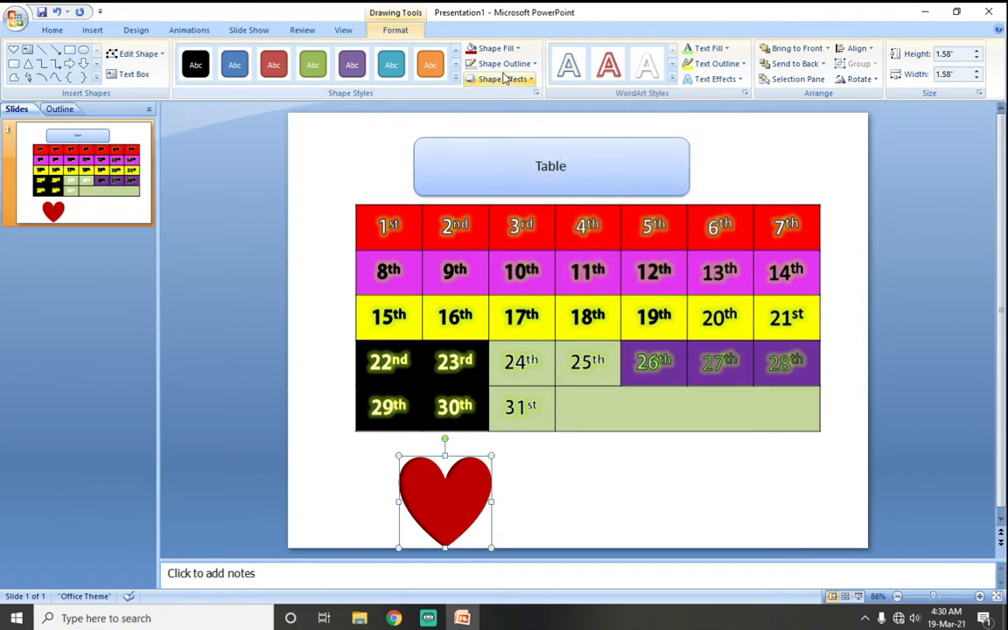
Apply the centred inner shadow to the heart shape
left_click(503, 78)
mouse_move(520, 136)
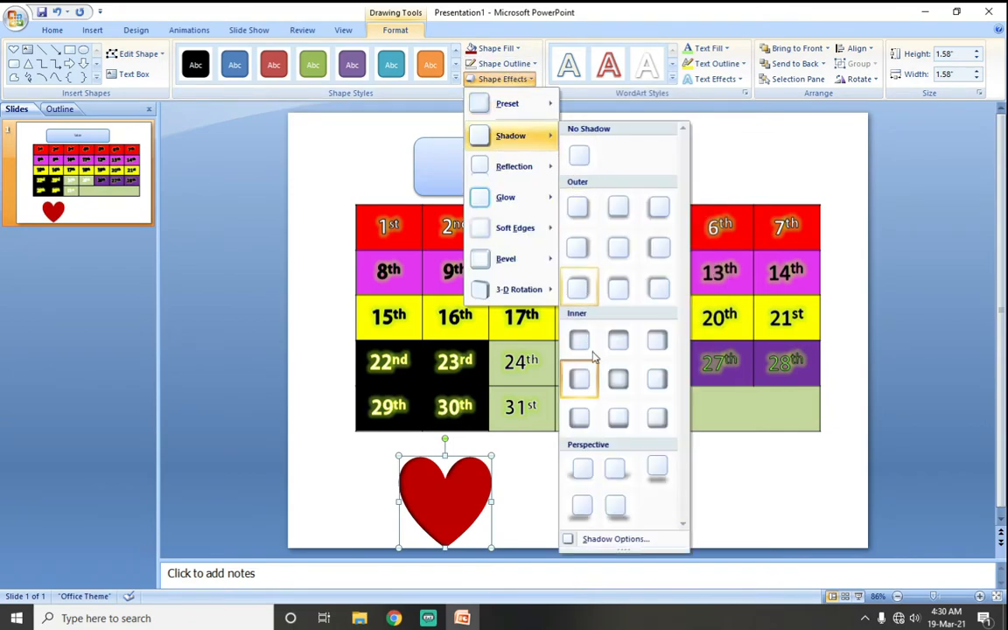
left_click(619, 378)
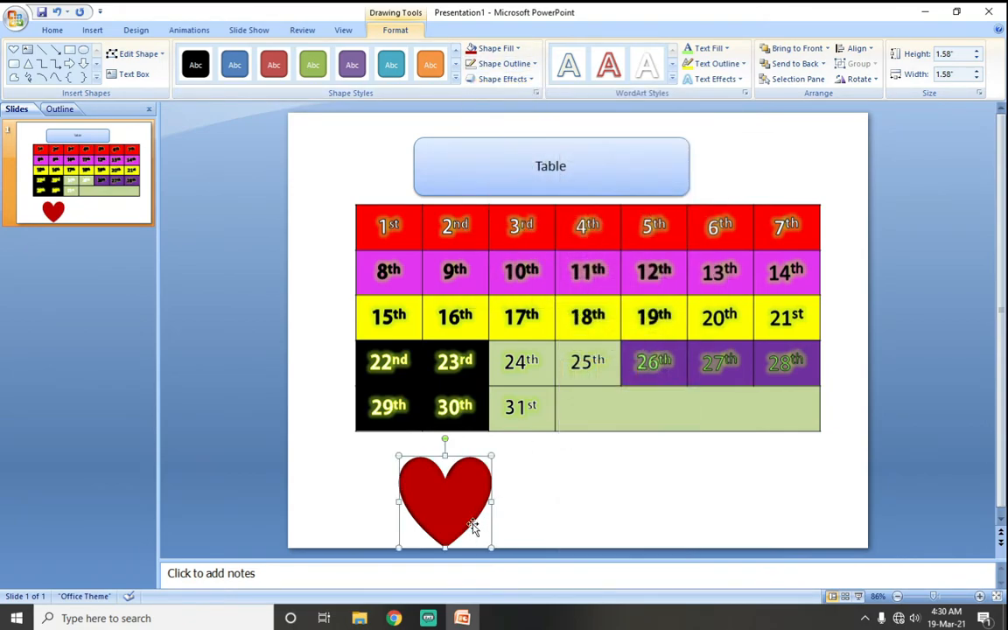
Add the middle reflection variation of the first row to the heart and move it below the table's lower-right corner
left_click(500, 79)
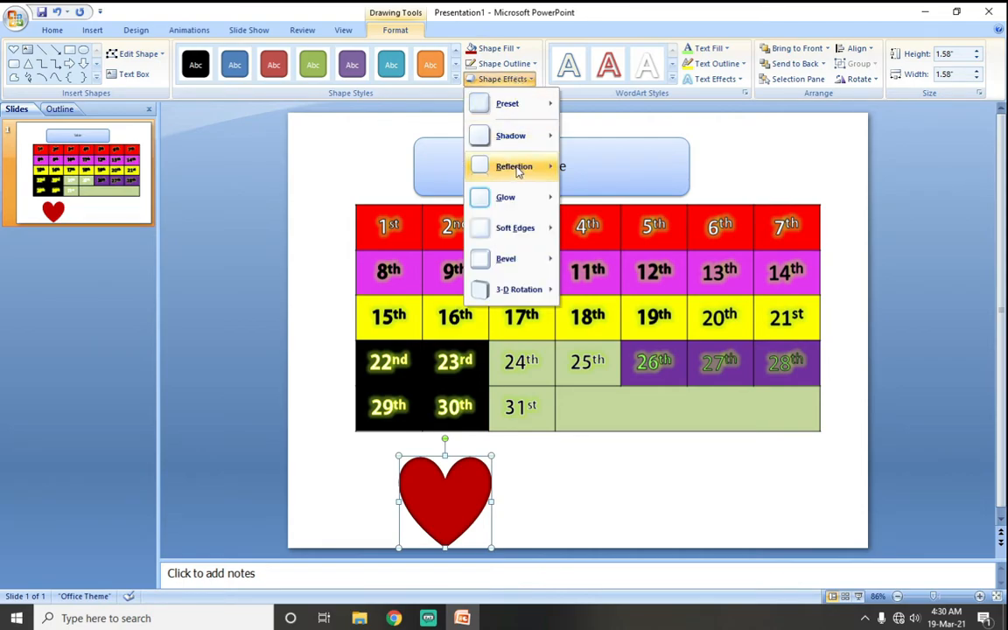
mouse_move(520, 168)
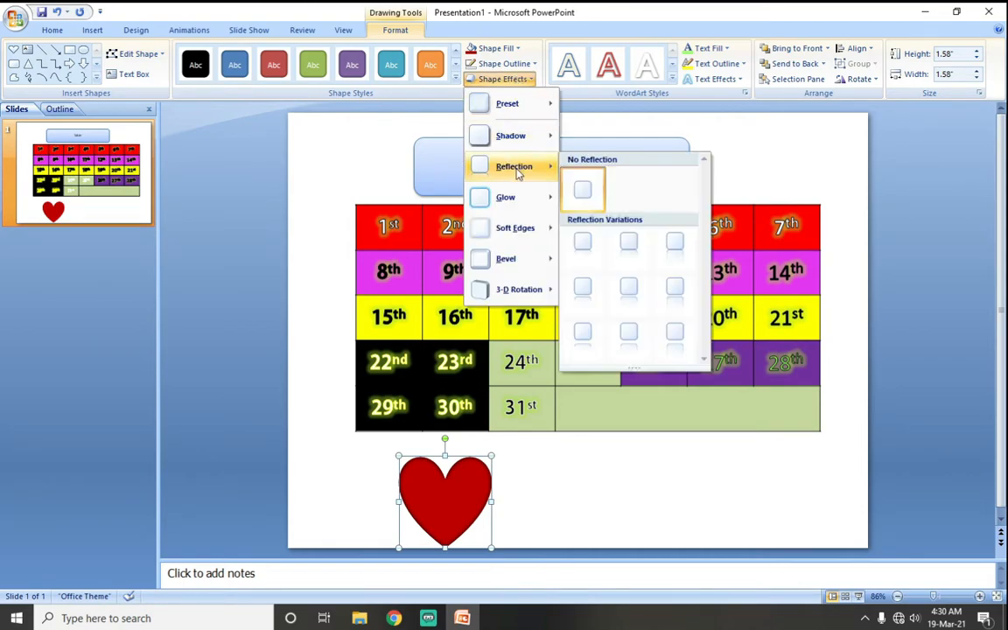
left_click(637, 256)
left_click_drag(446, 497, 763, 477)
Give the heart shape a glow in the standard yellow colour
left_click(503, 78)
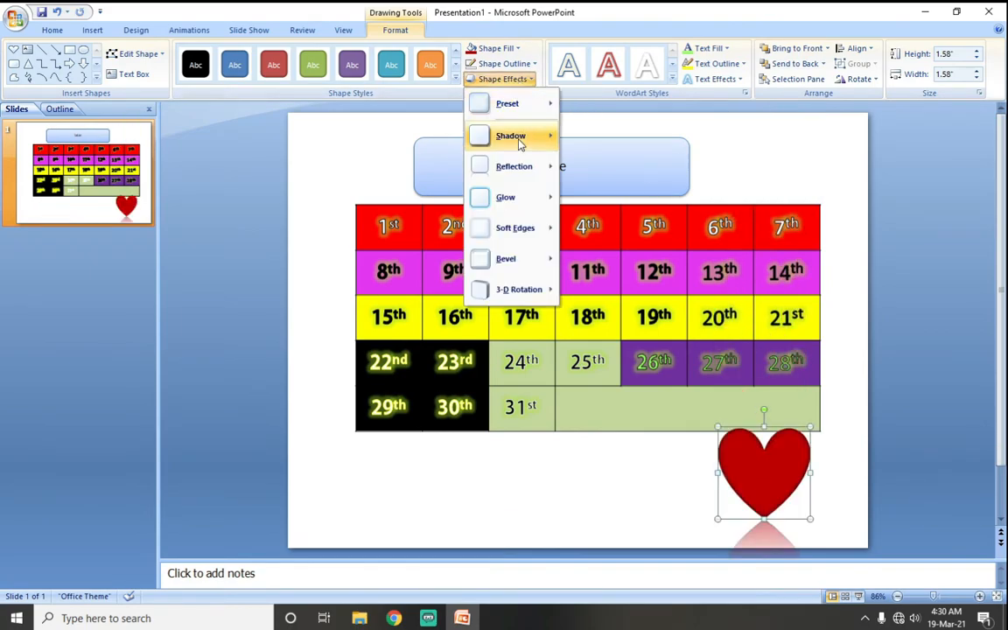
mouse_move(525, 170)
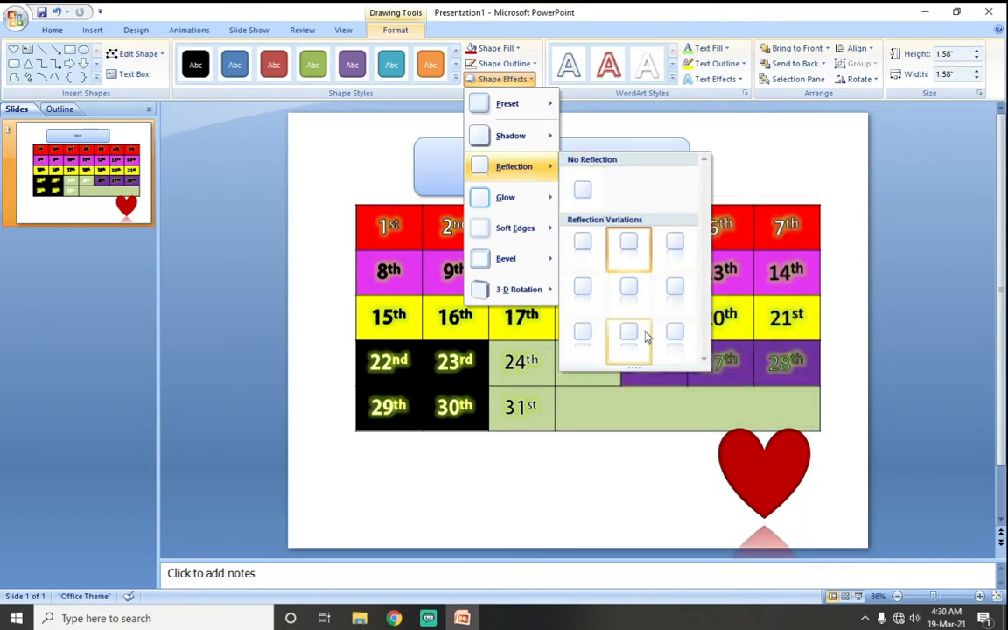
mouse_move(535, 197)
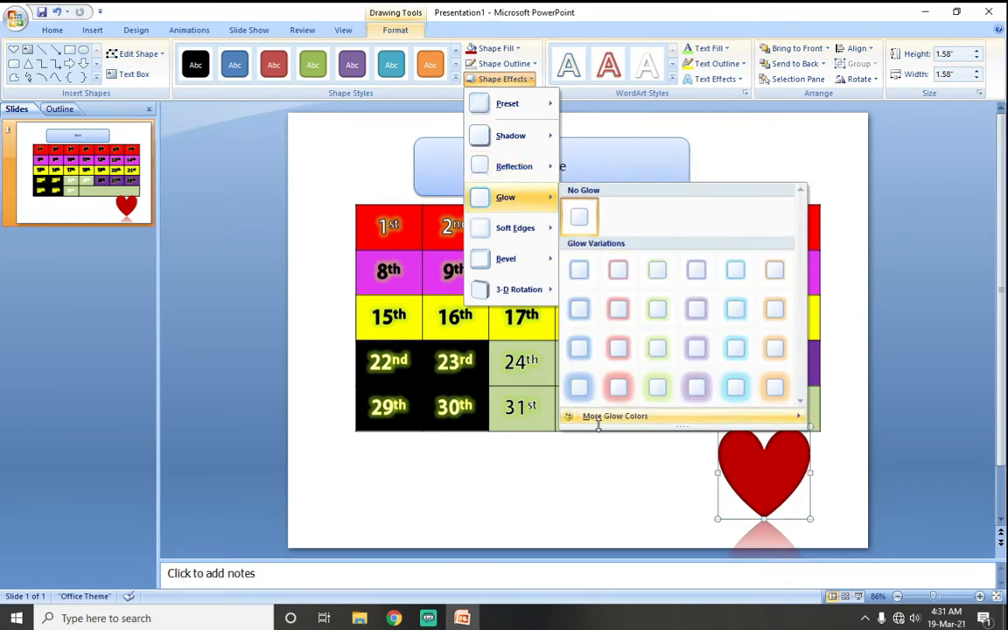
mouse_move(609, 420)
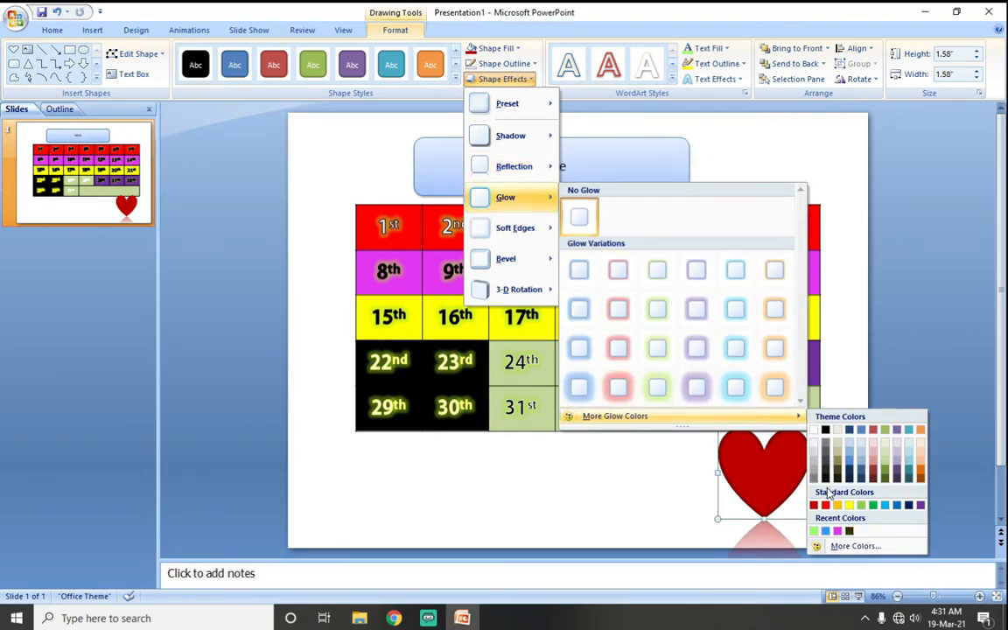
left_click(847, 505)
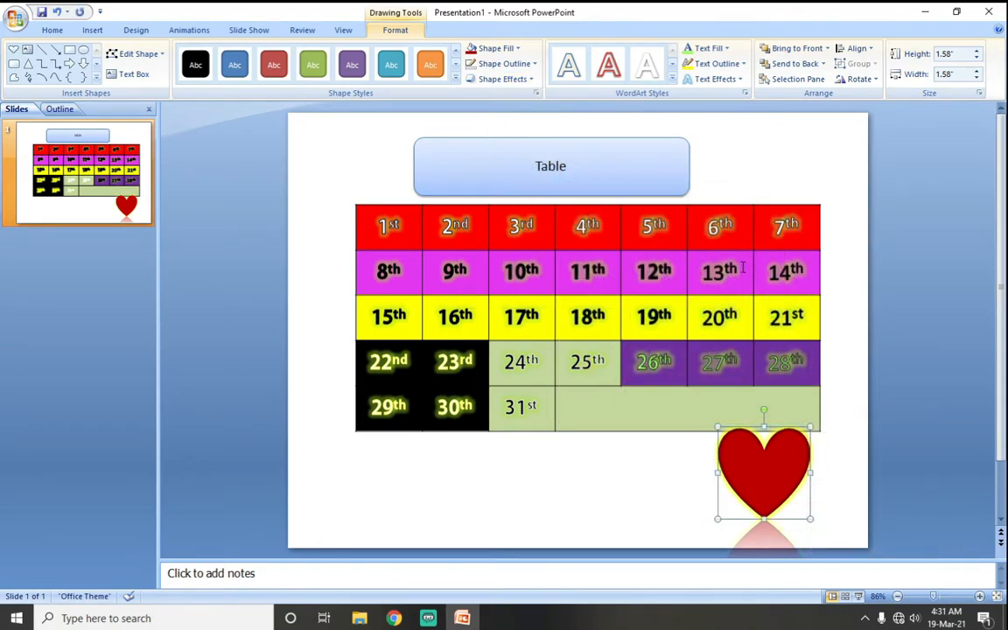
Apply 10 Point soft edges to the heart shape
left_click(516, 80)
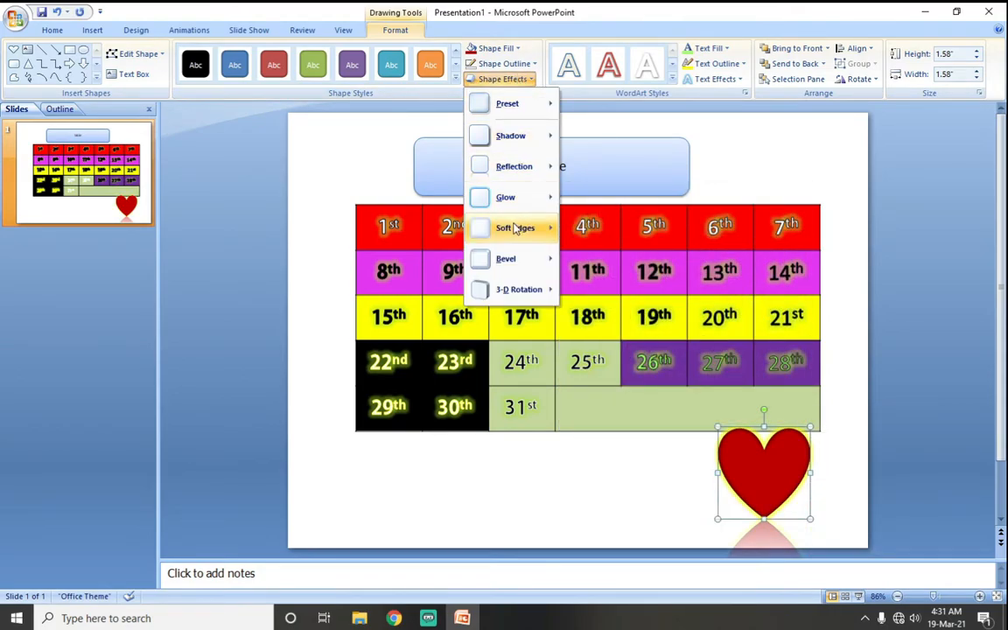
mouse_move(516, 227)
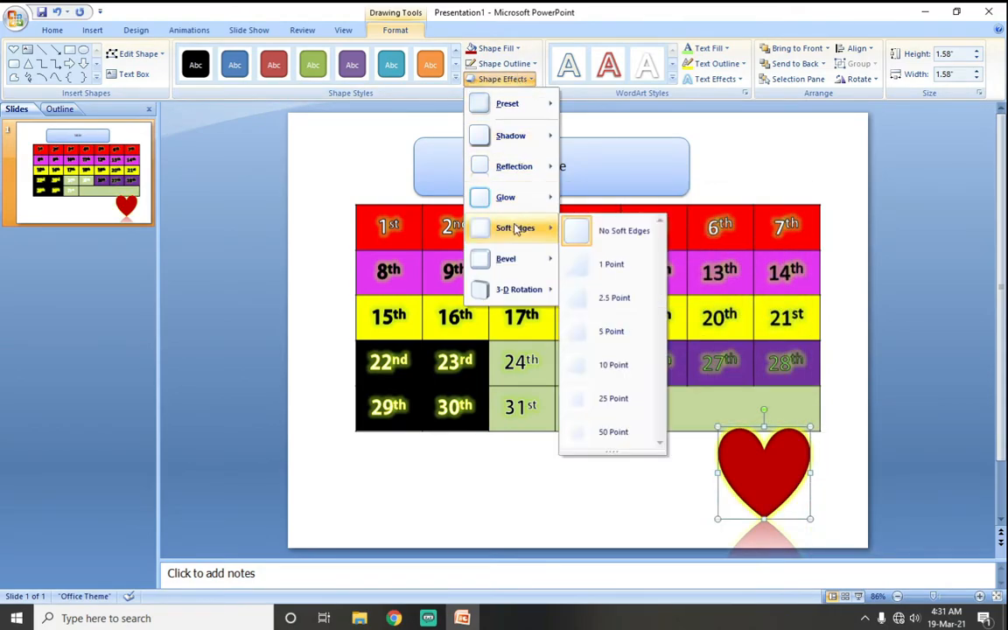
left_click(604, 366)
Apply the first bevel style to the heart shape
left_click(529, 81)
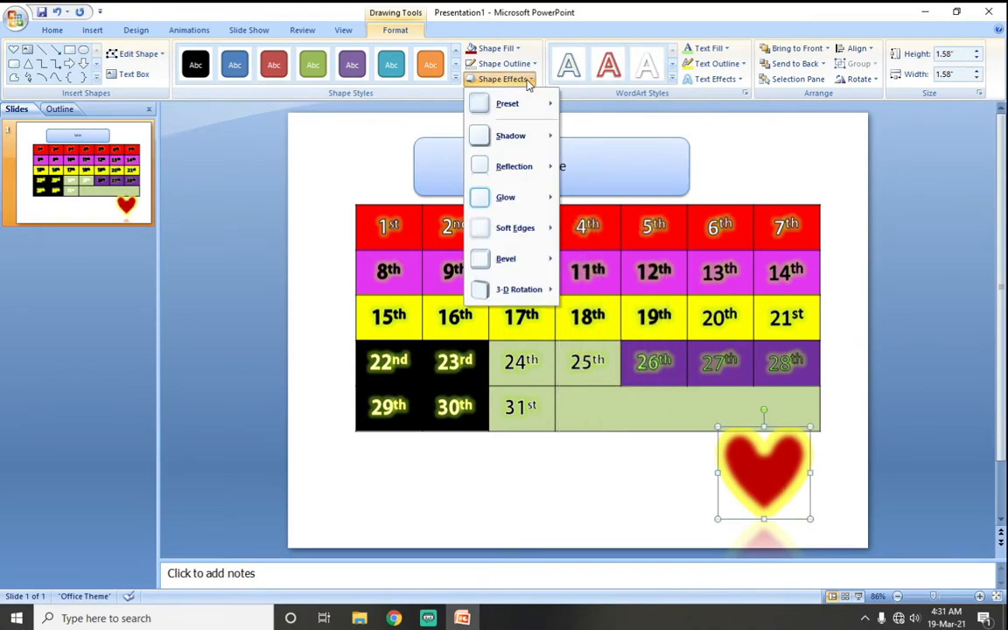
mouse_move(521, 261)
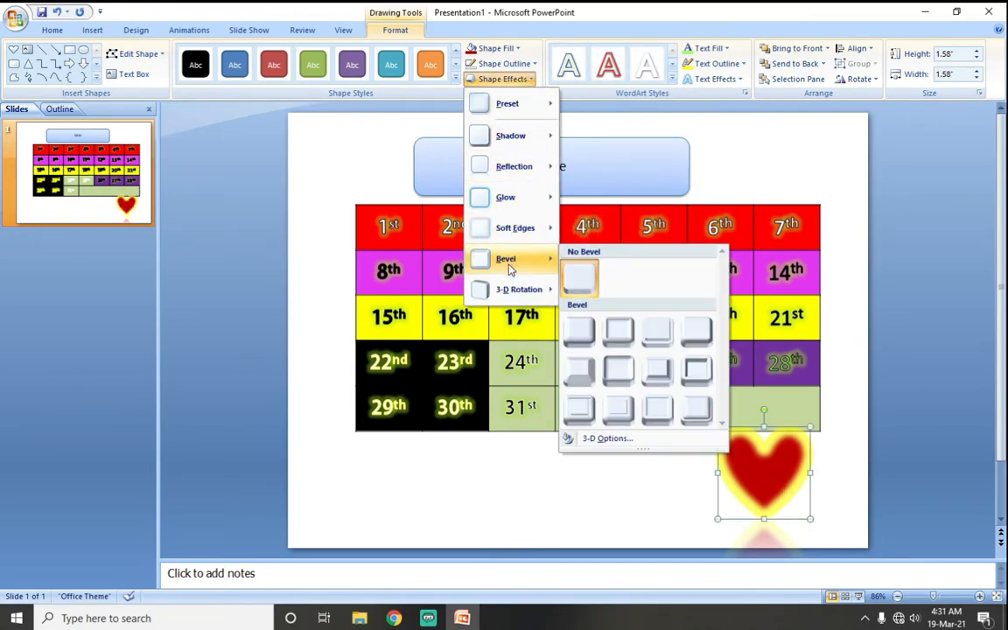
left_click(578, 330)
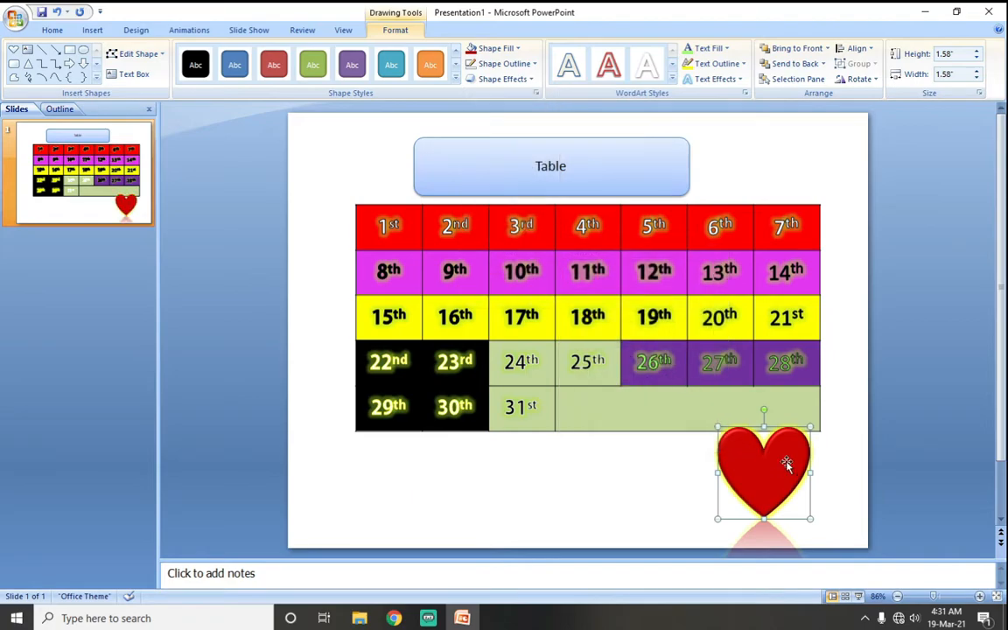
Try changing the heart's X rotation in the 3-D rotation options, view the picture settings and close the dialog
left_click(522, 80)
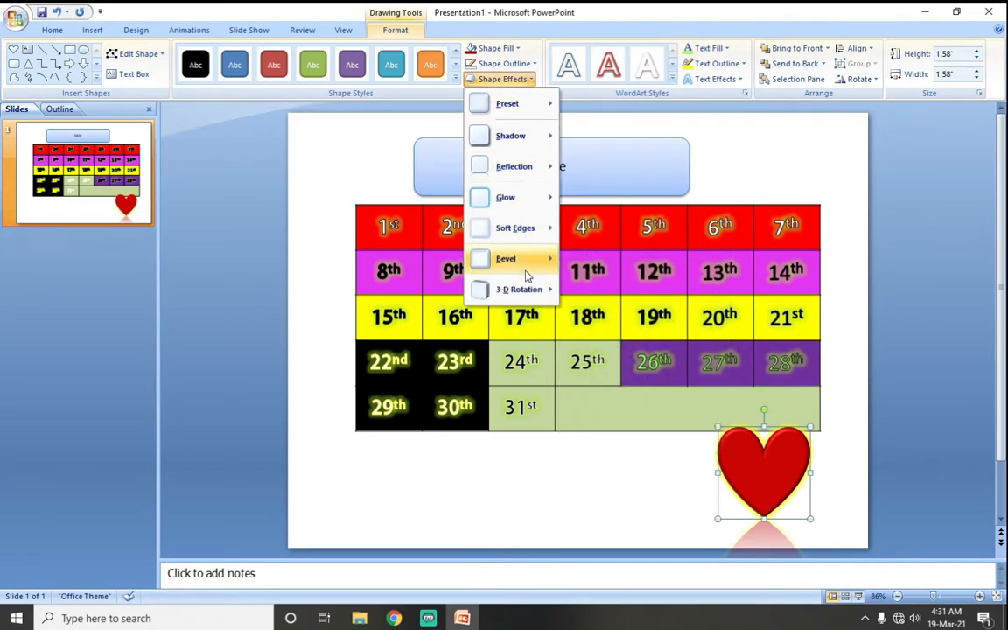
mouse_move(527, 298)
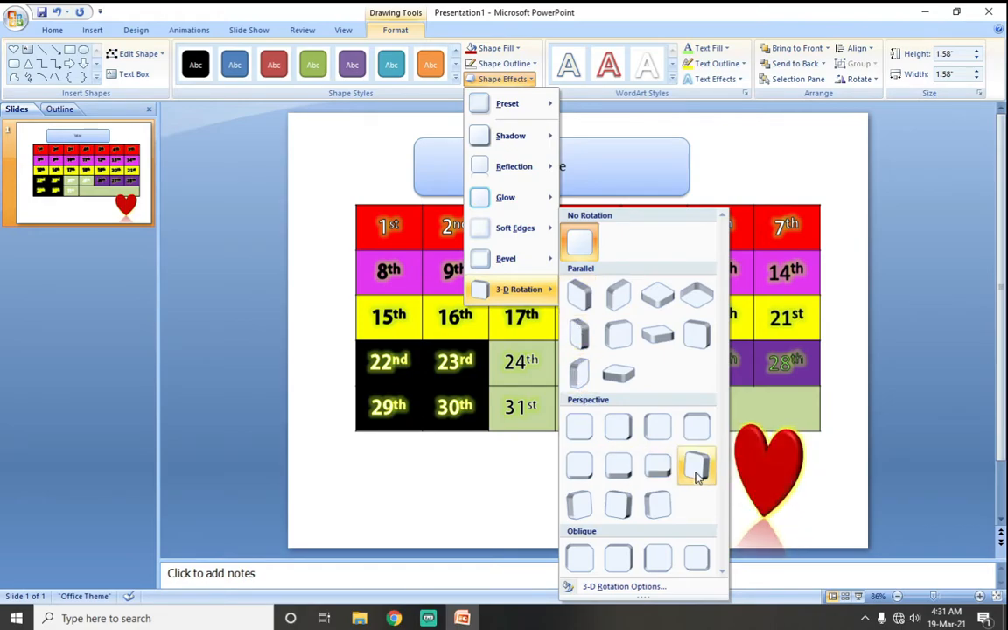
left_click(624, 589)
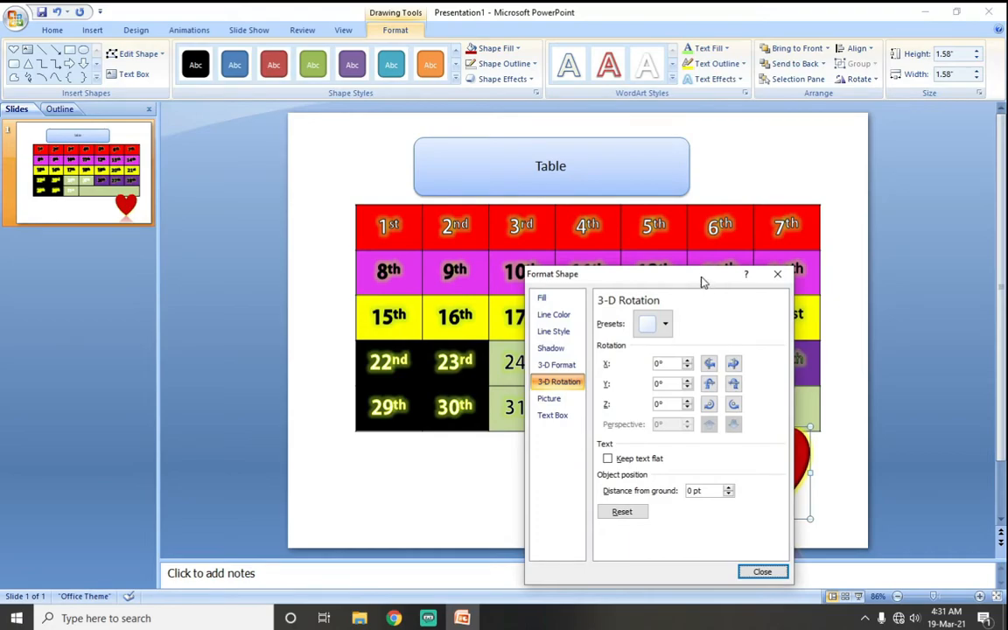
left_click_drag(701, 282, 463, 168)
left_click_drag(448, 251, 448, 251)
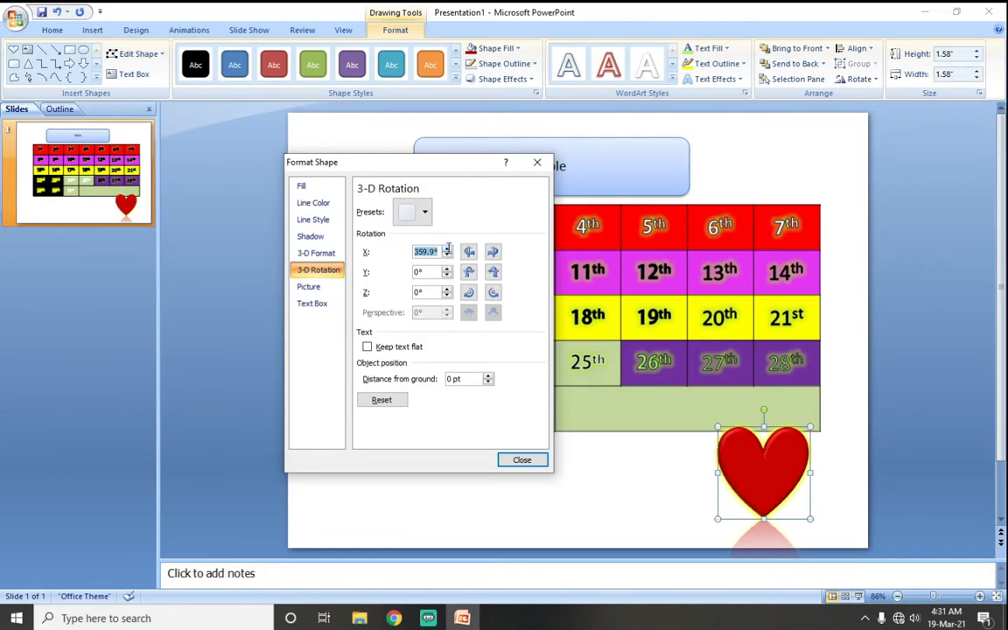
left_click(323, 289)
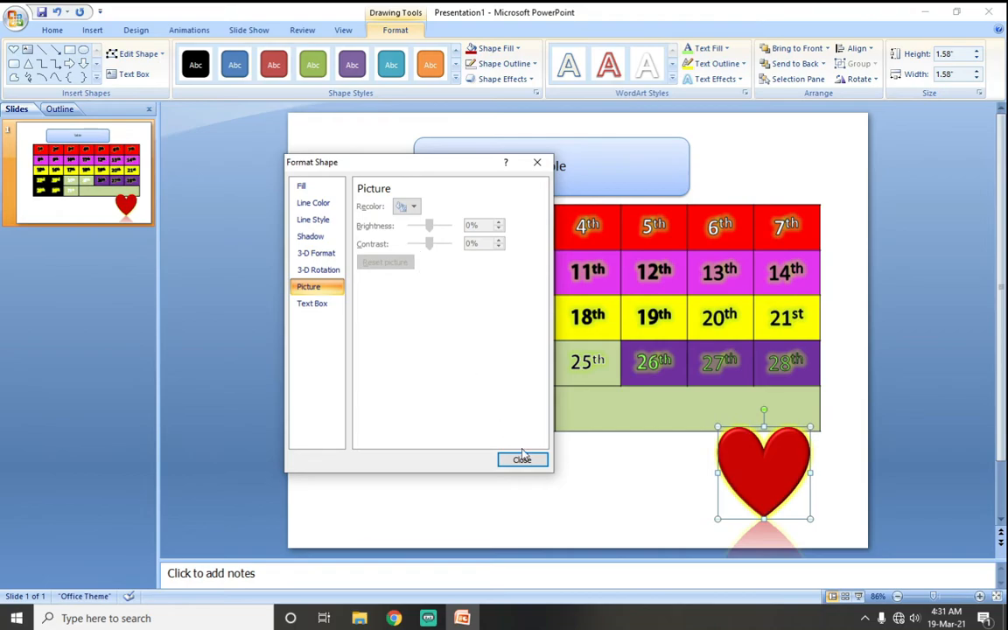
left_click(522, 457)
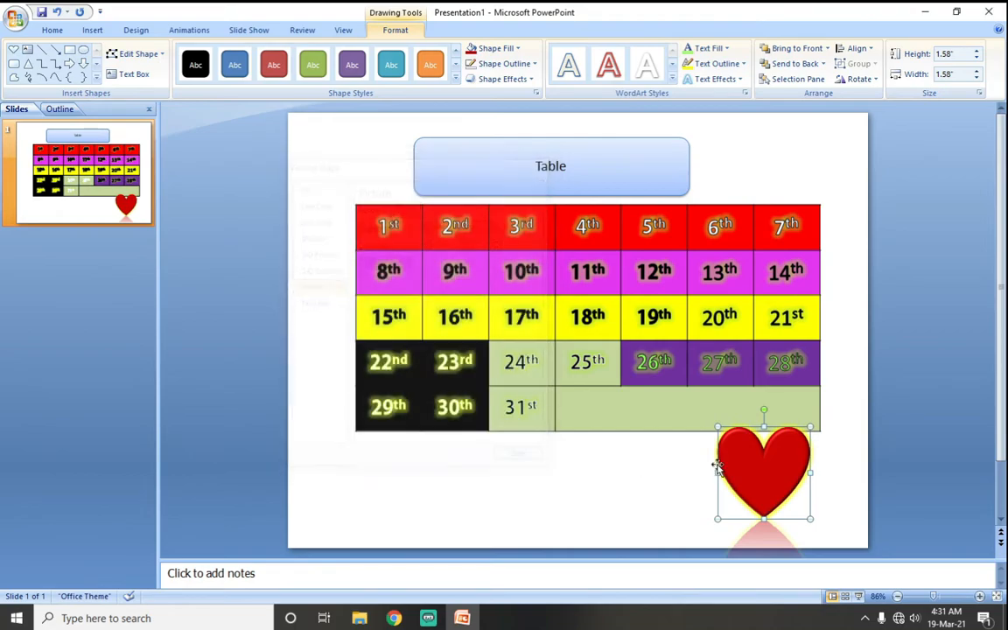
Fill the heart shape with the cat picture from the MEmu Photo folder
left_click(93, 30)
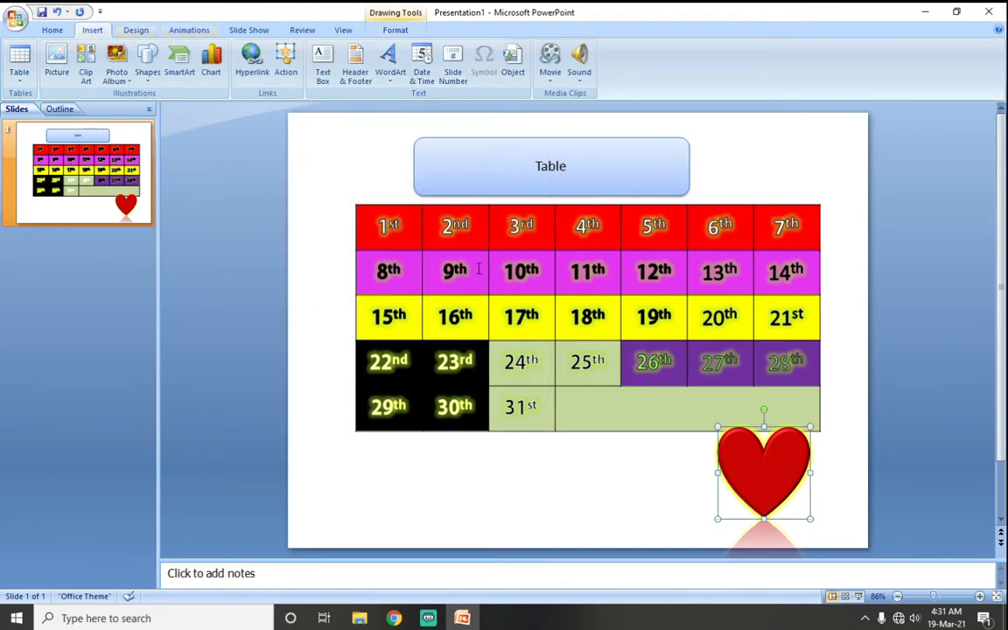
left_click(389, 30)
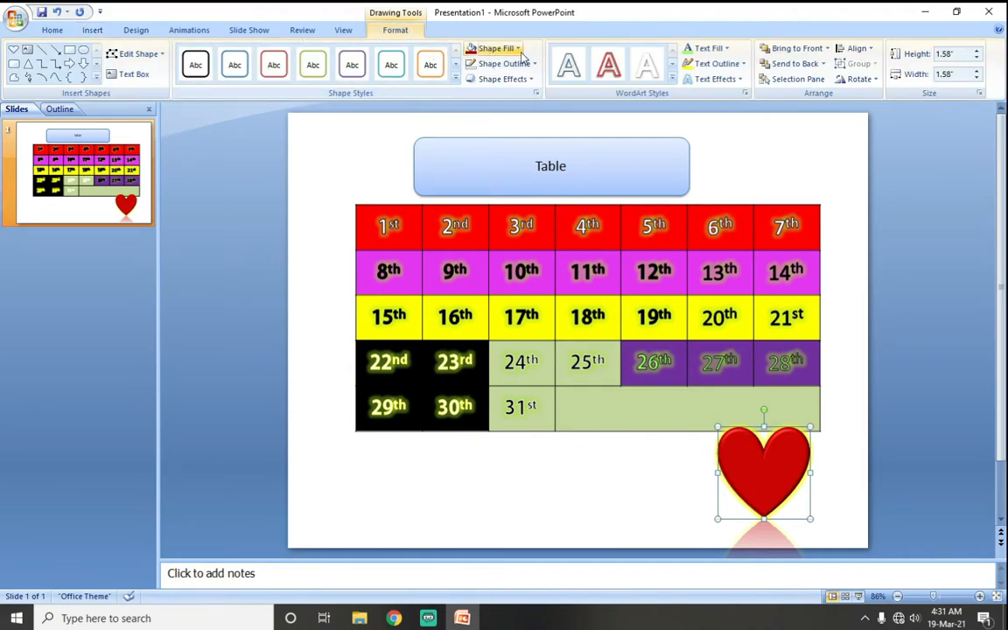
left_click(492, 48)
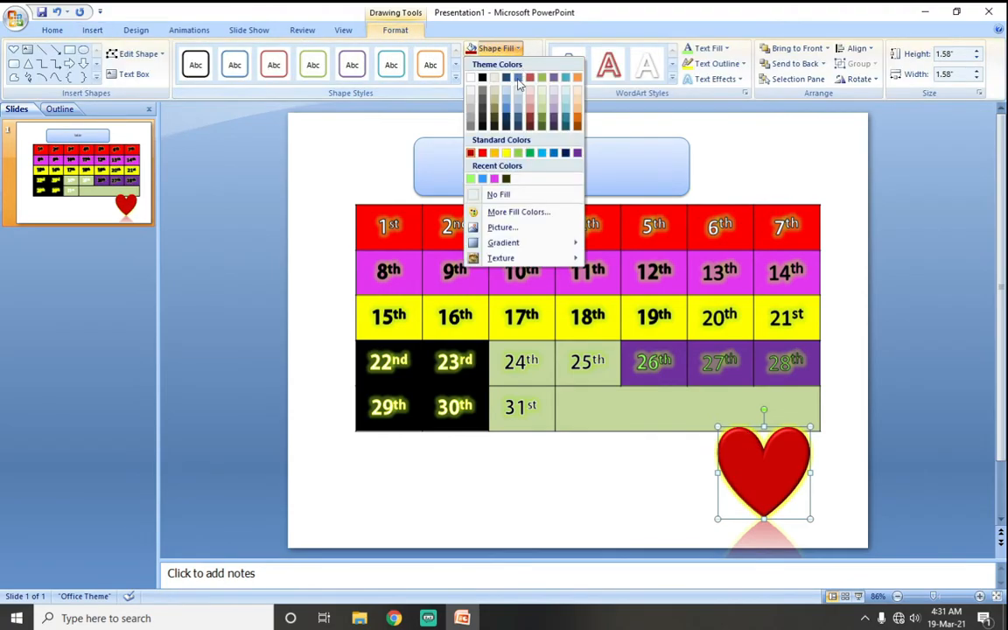
left_click(514, 230)
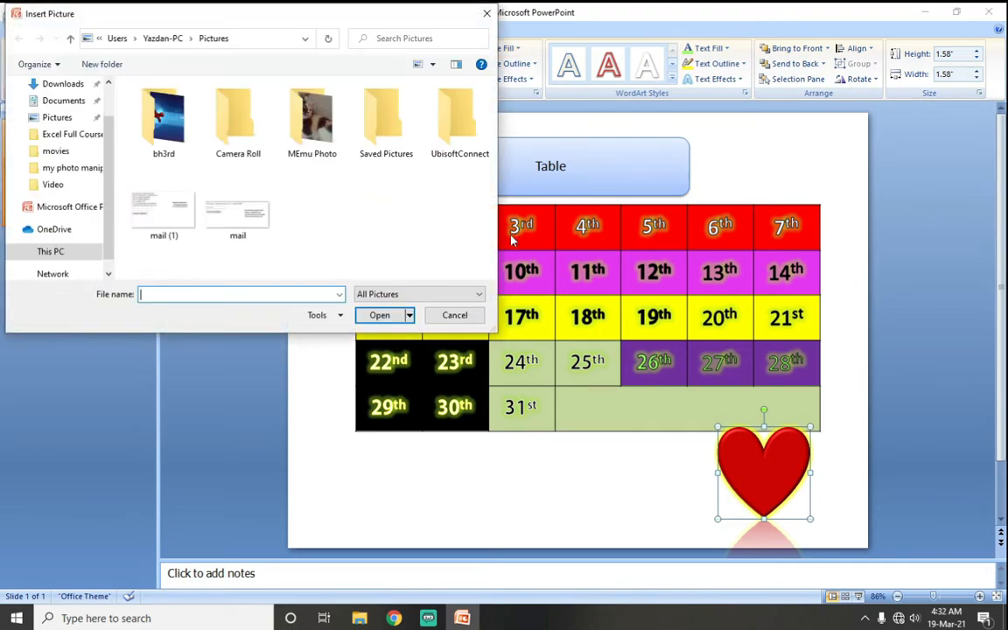
double_click(316, 114)
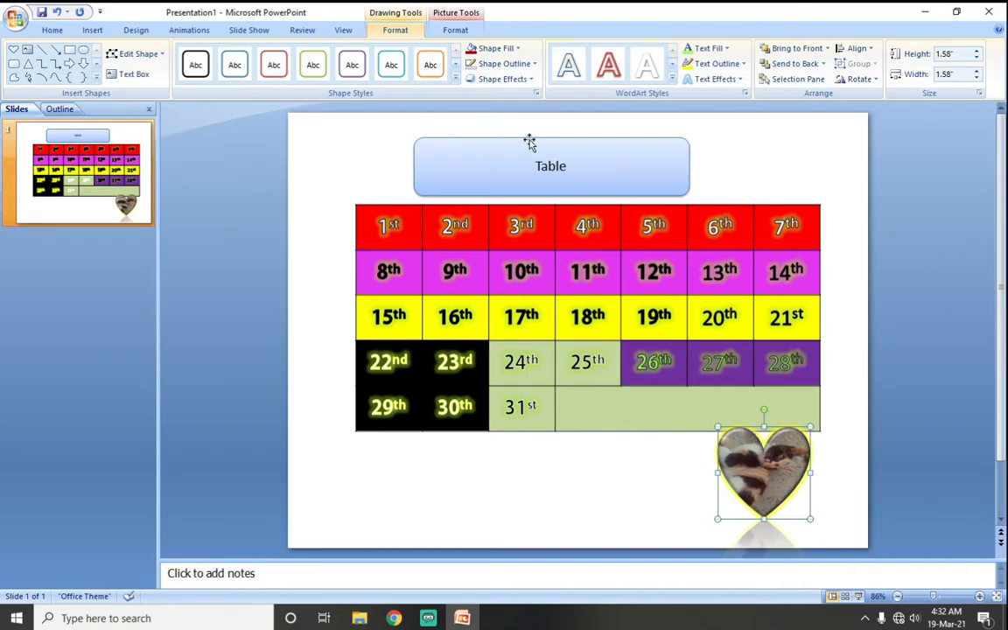
Change the heart-shaped picture to the Folded Corner shape
left_click(455, 30)
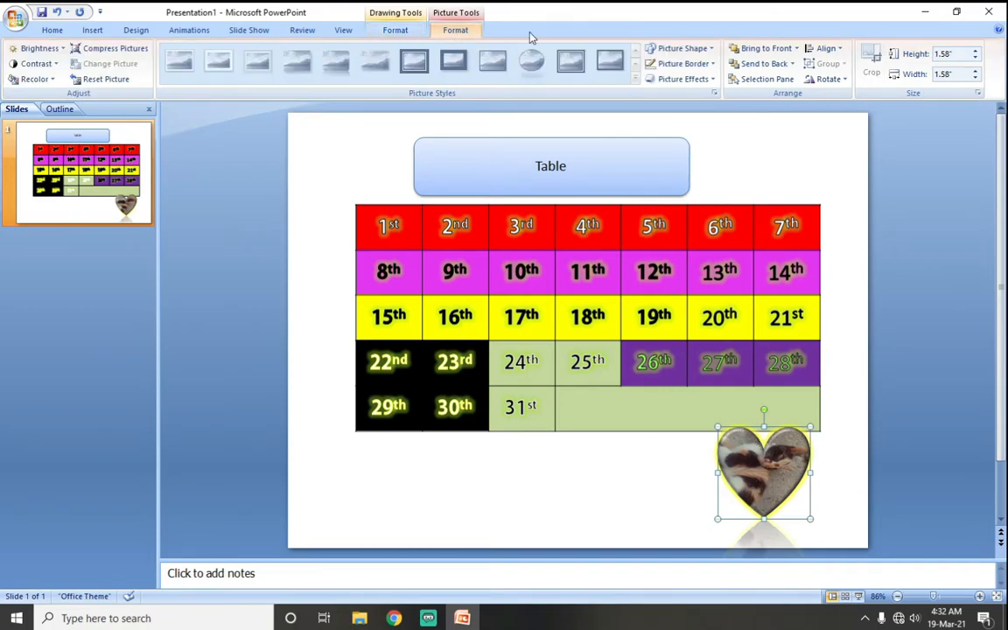
left_click(696, 49)
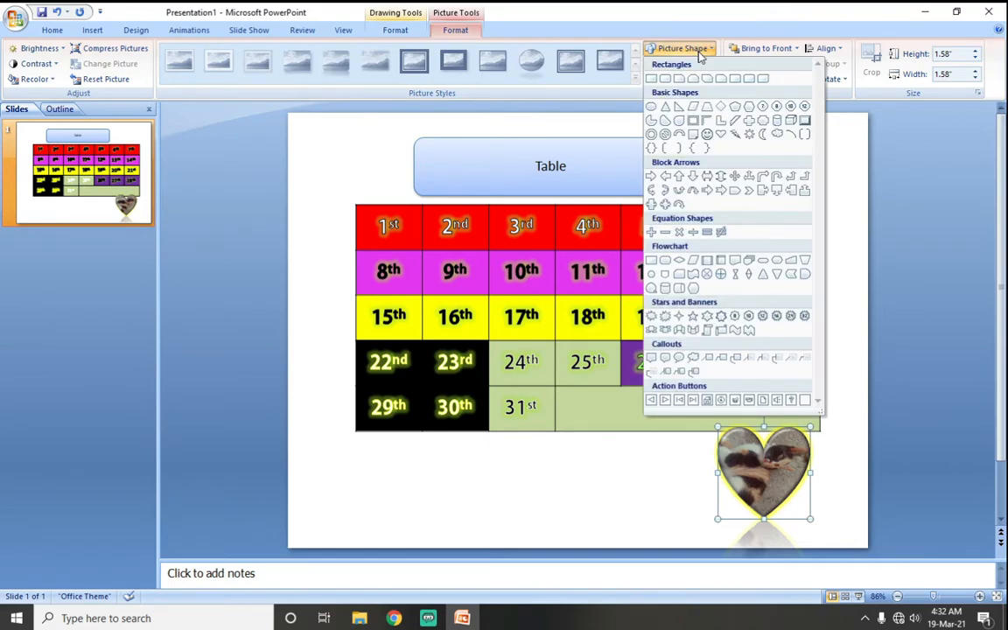
left_click(693, 136)
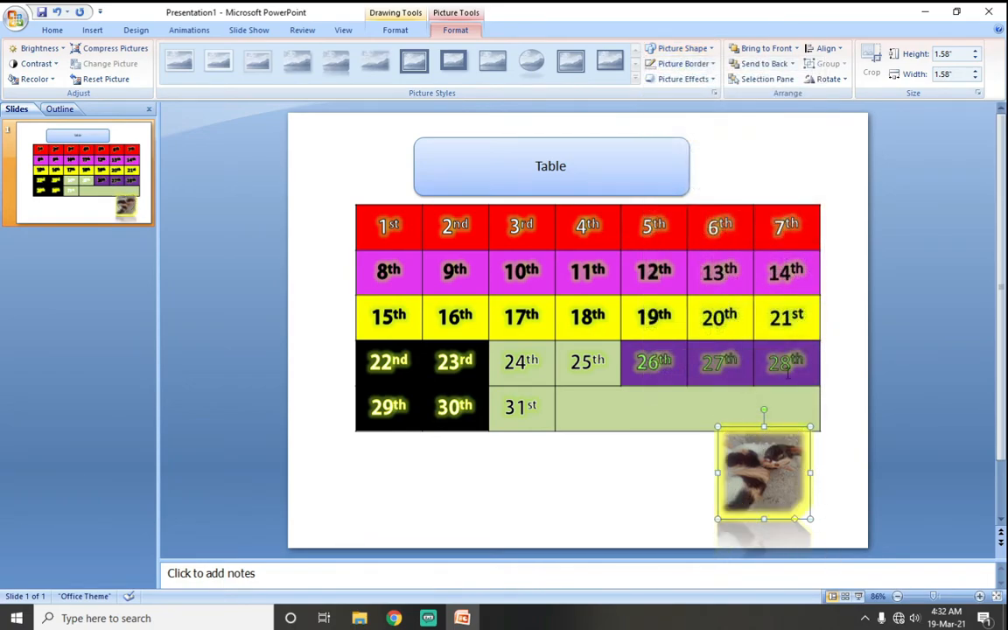
Preview glow variations on the cat picture and remove its reflection effect
left_click(683, 79)
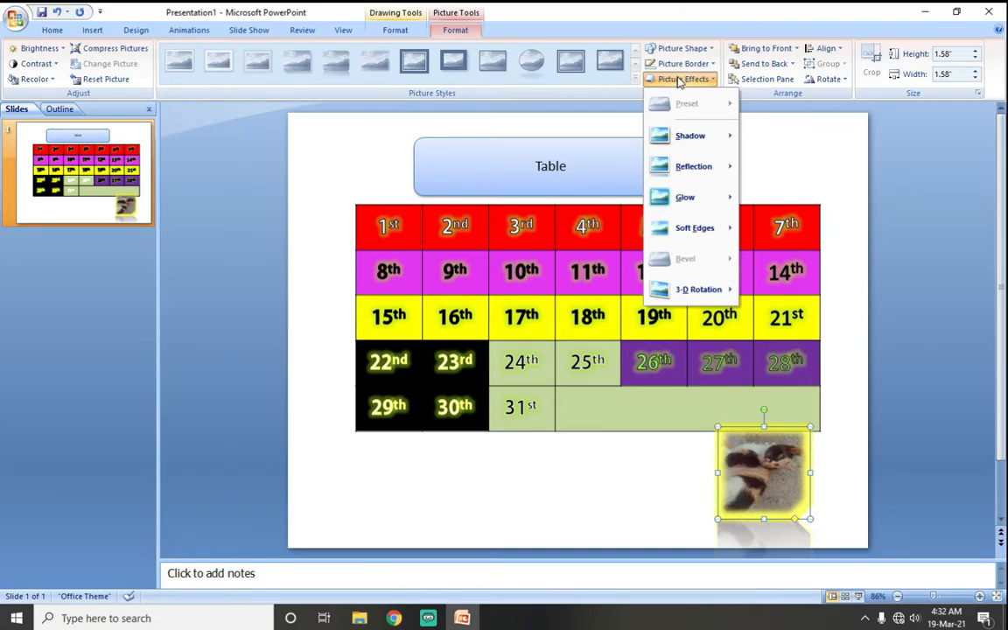
mouse_move(681, 197)
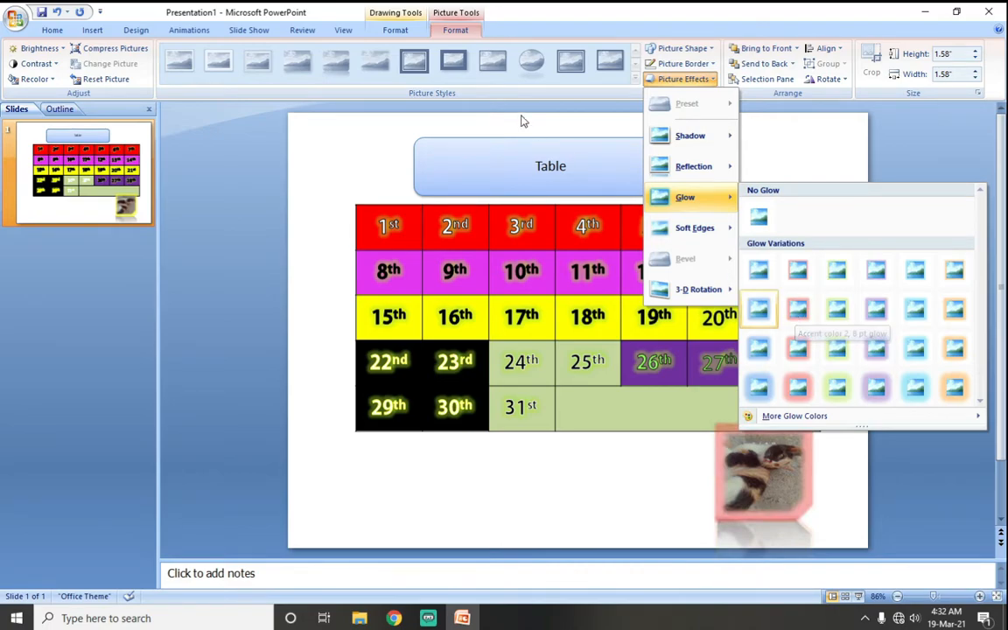
left_click(393, 28)
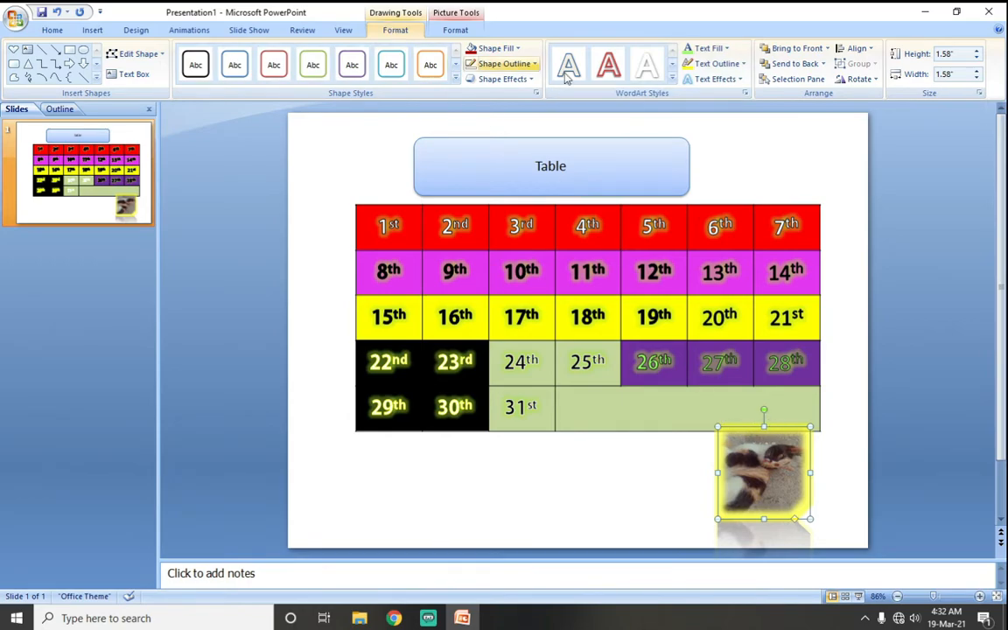
left_click(503, 79)
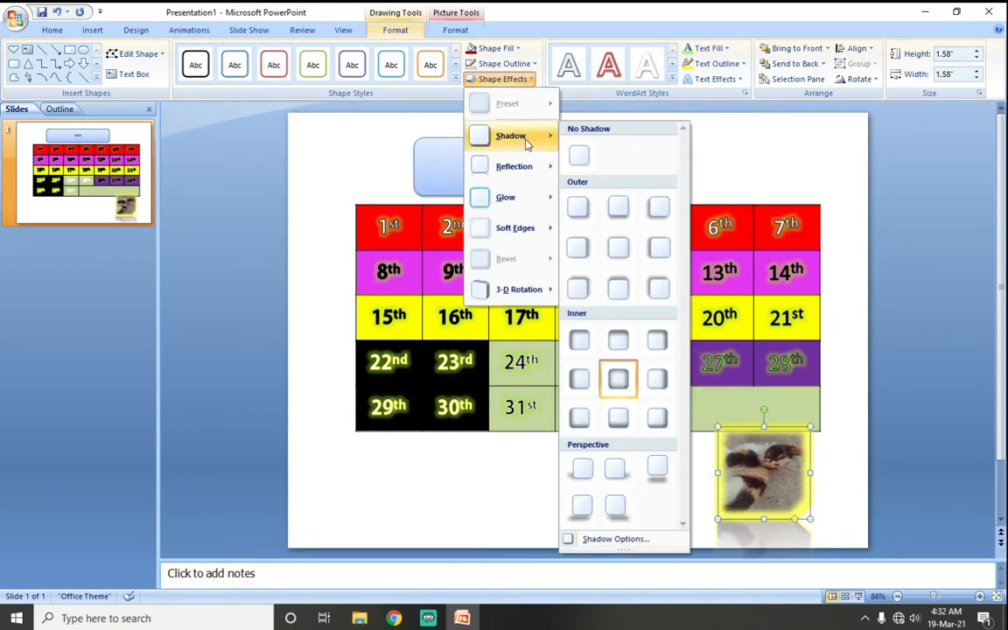
left_click(502, 80)
left_click(500, 80)
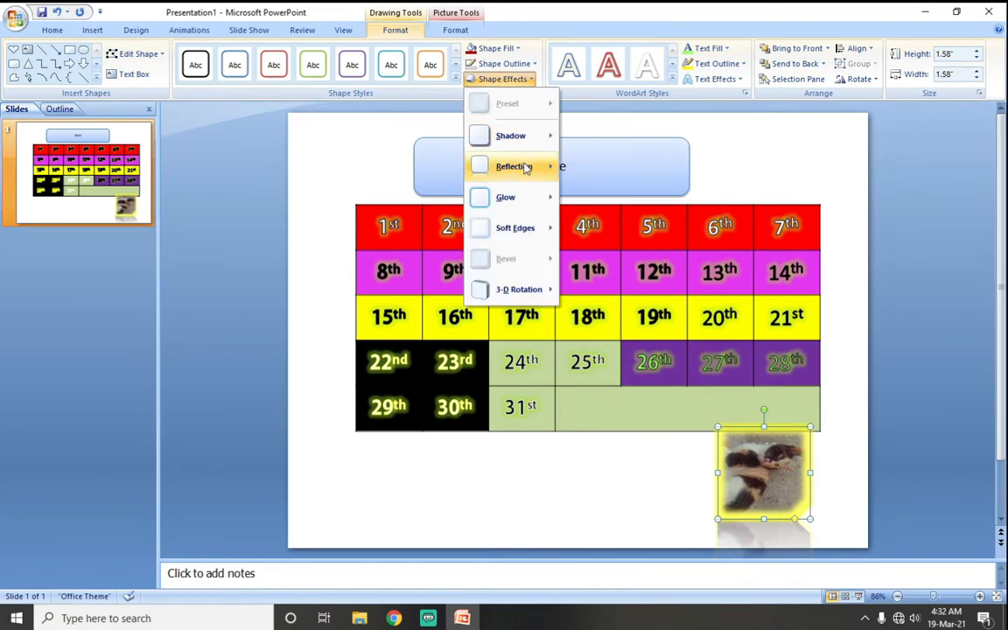
mouse_move(516, 164)
left_click(582, 188)
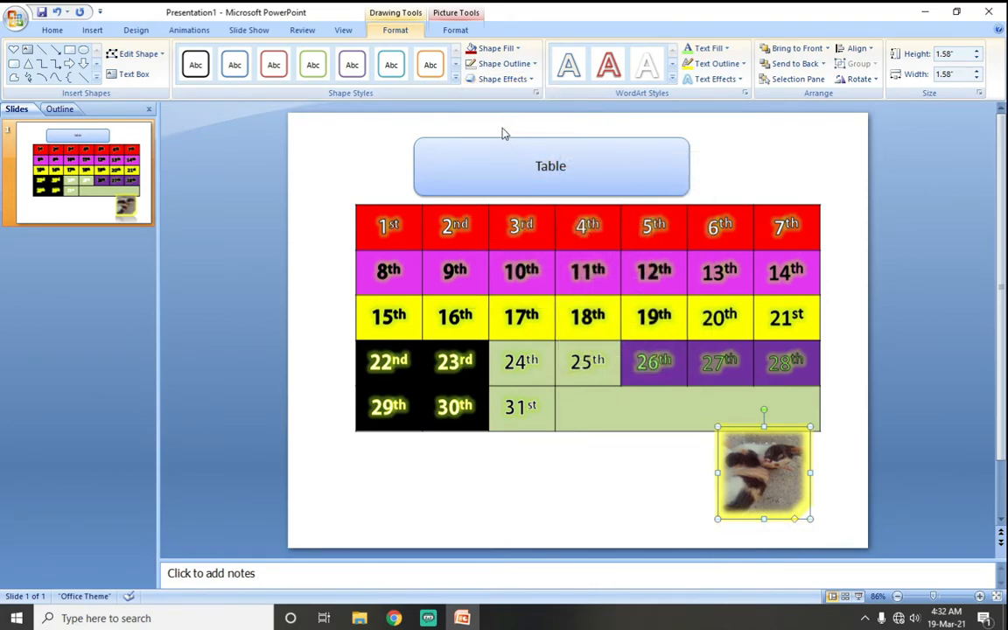
Remove the yellow glow from the cat picture
left_click(503, 79)
mouse_move(507, 196)
left_click(577, 216)
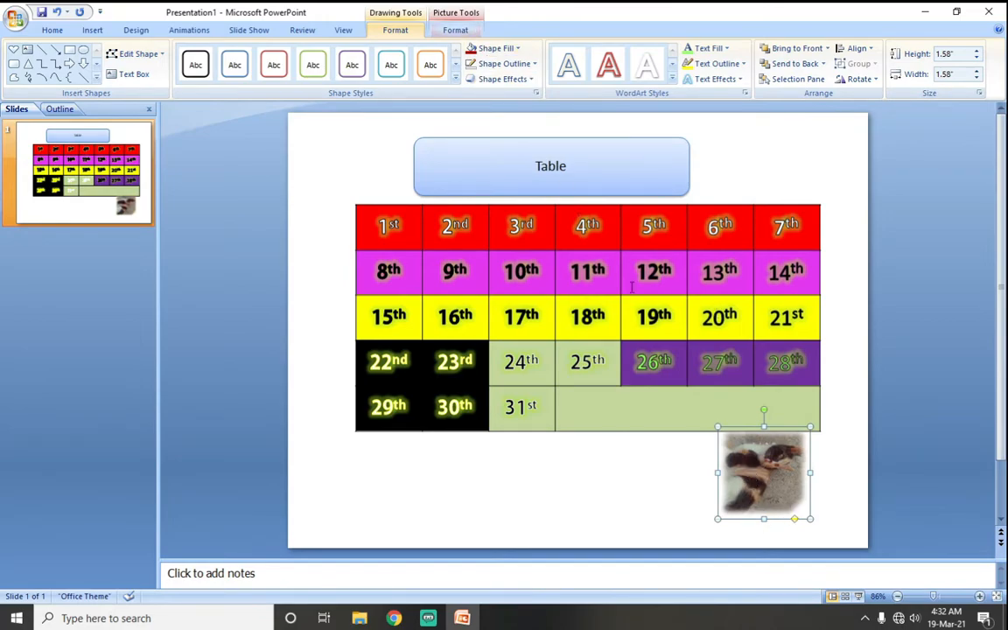
Give the cat picture a standard red border with a 4½ pt weight
left_click(455, 29)
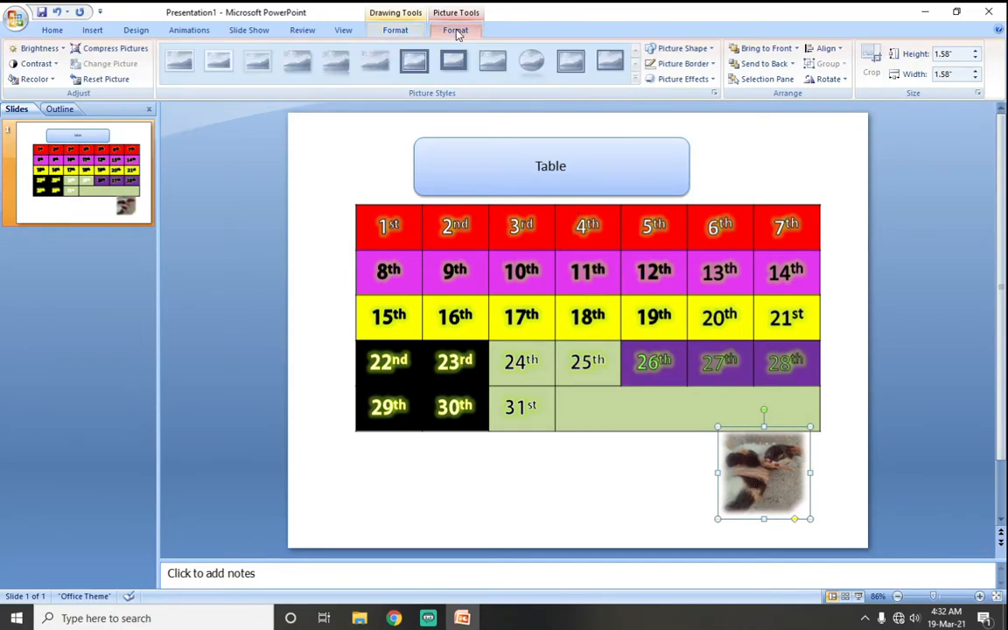
left_click(706, 66)
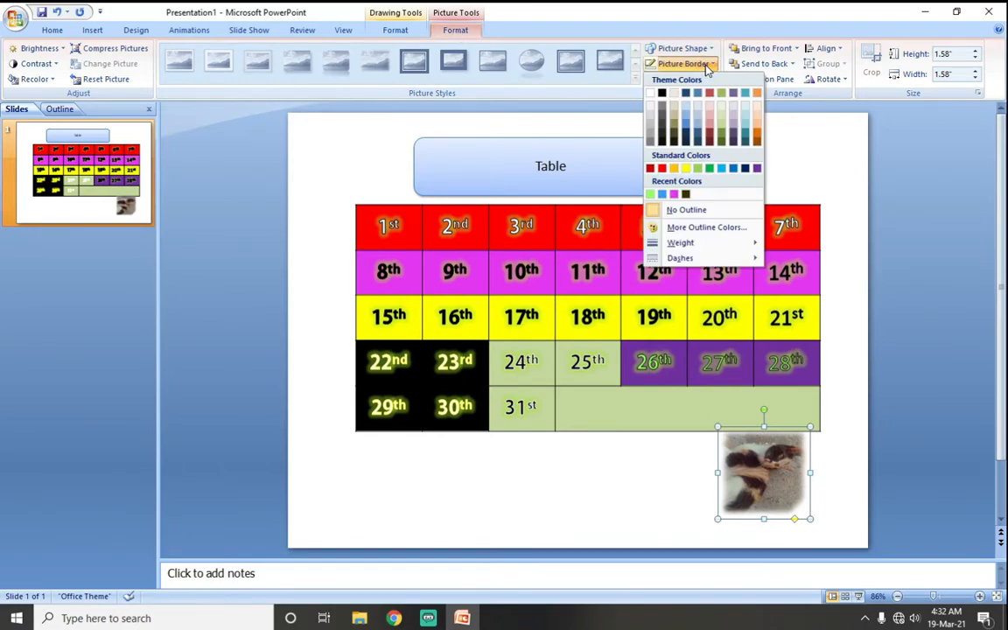
left_click(661, 168)
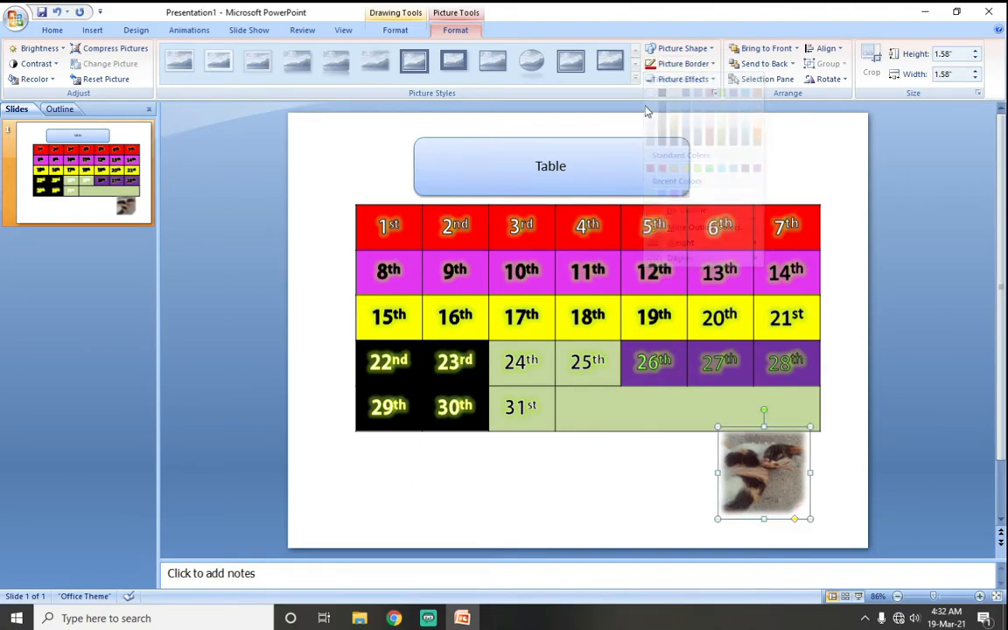
left_click(678, 65)
mouse_move(679, 251)
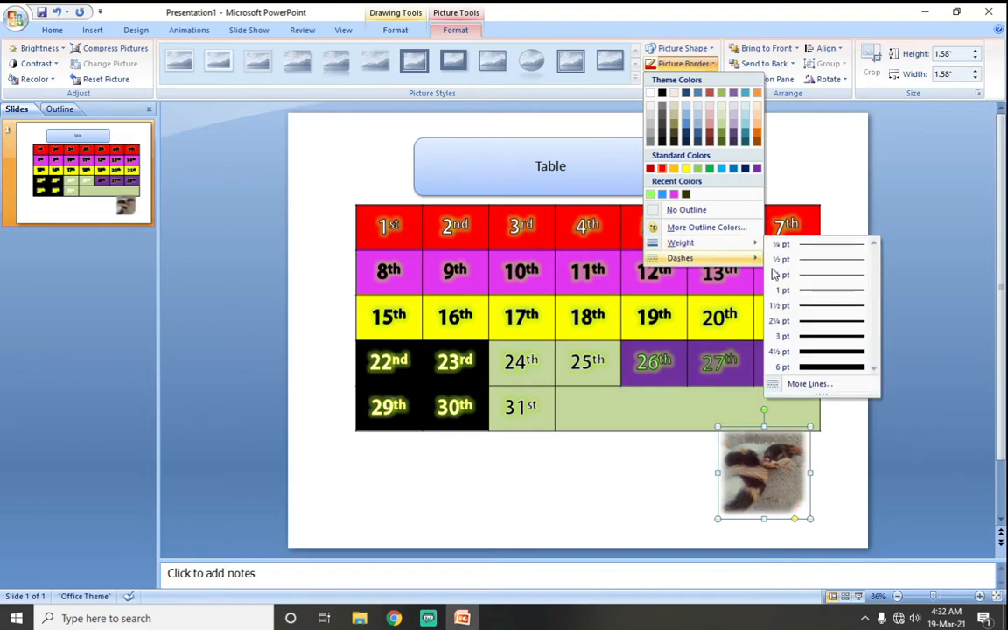
left_click(814, 349)
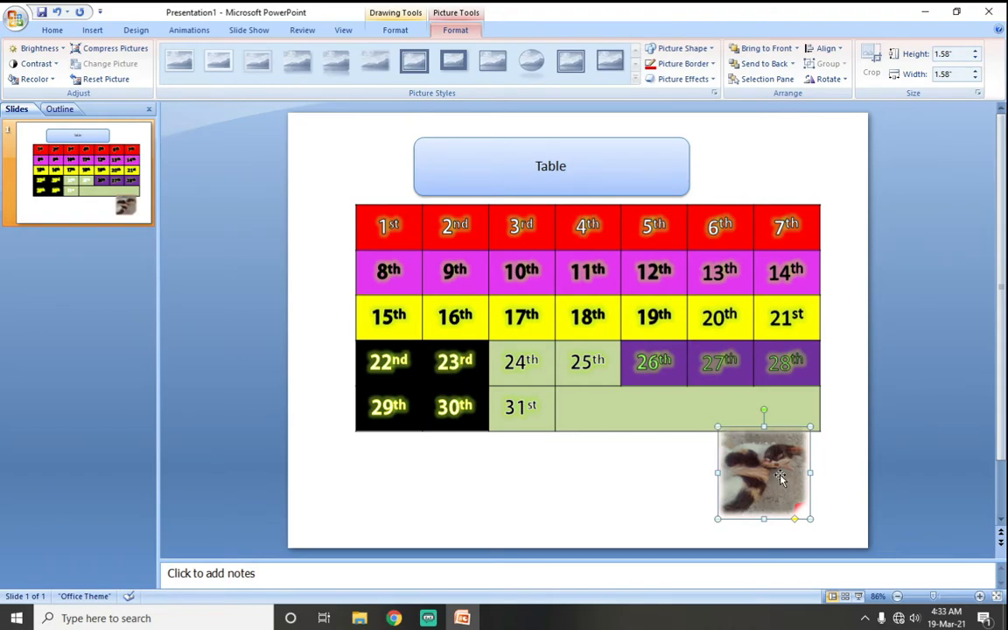
Try Send to Back and Bring to Front with the picture over the table, and place it below the table
left_click(399, 35)
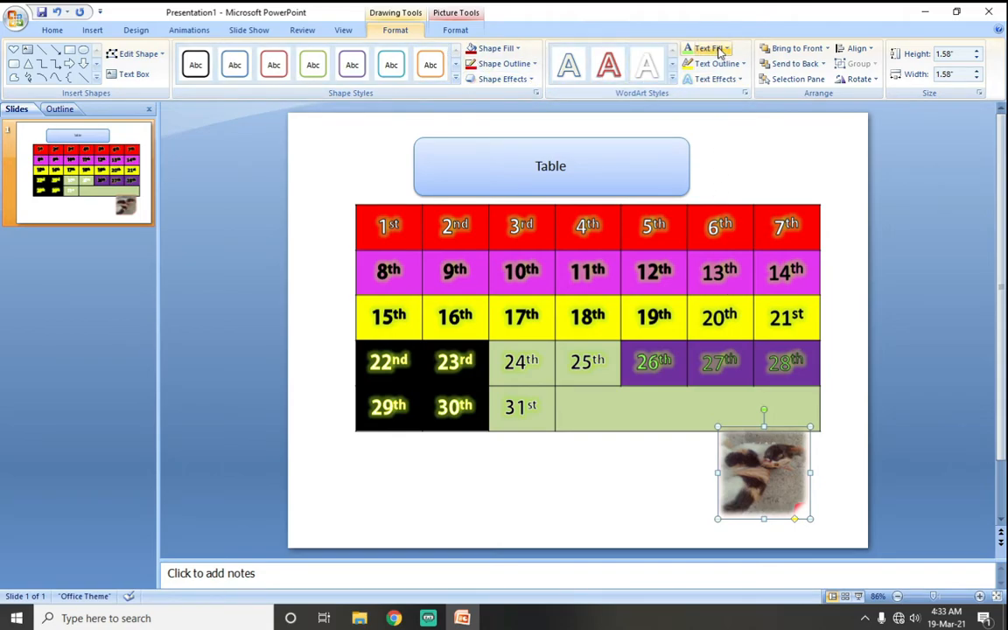
left_click(455, 30)
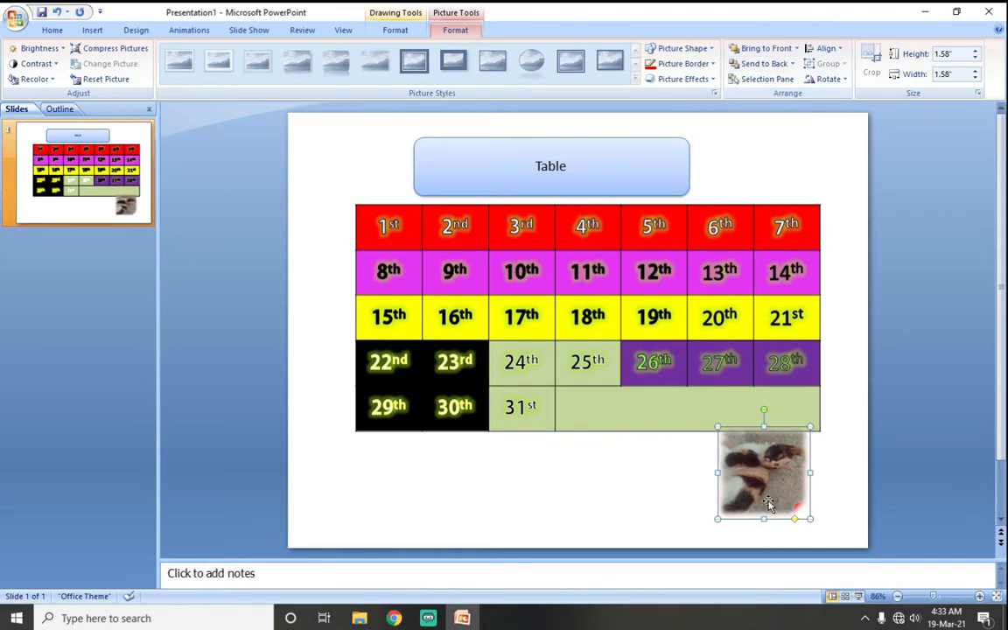
left_click_drag(761, 472, 707, 341)
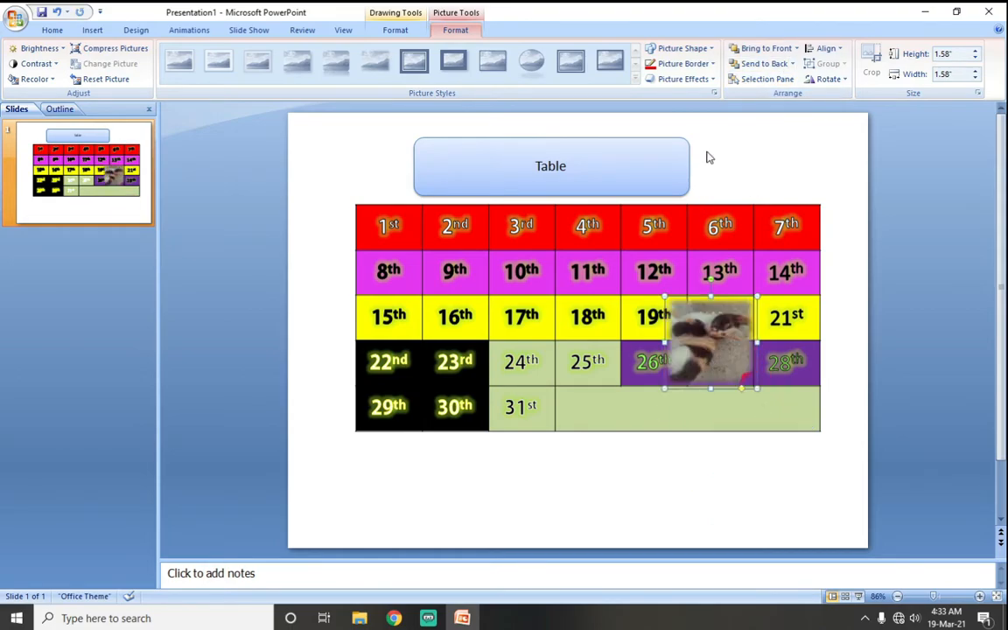
left_click(764, 64)
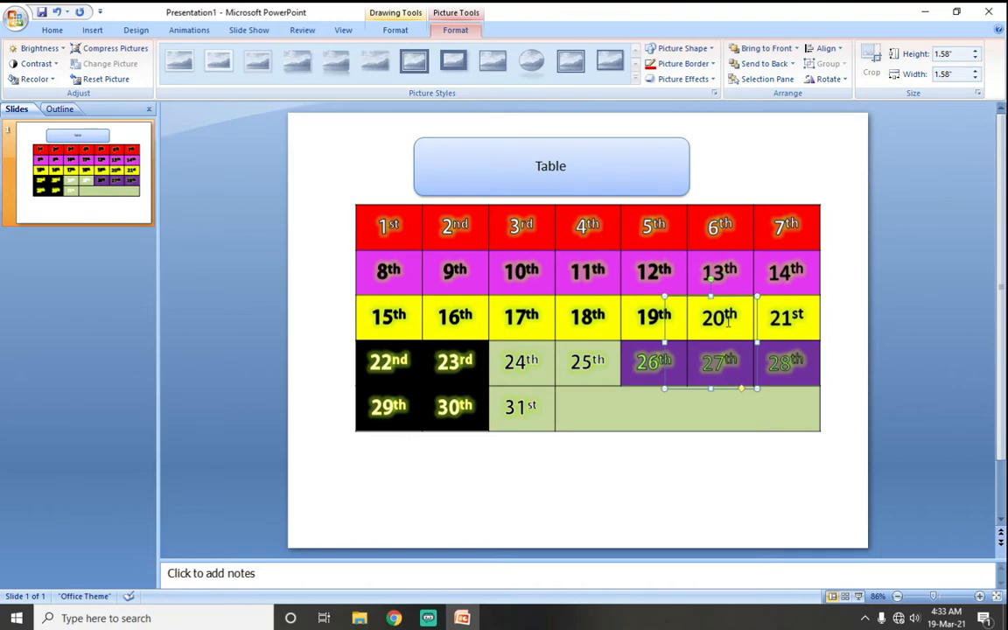
left_click(765, 48)
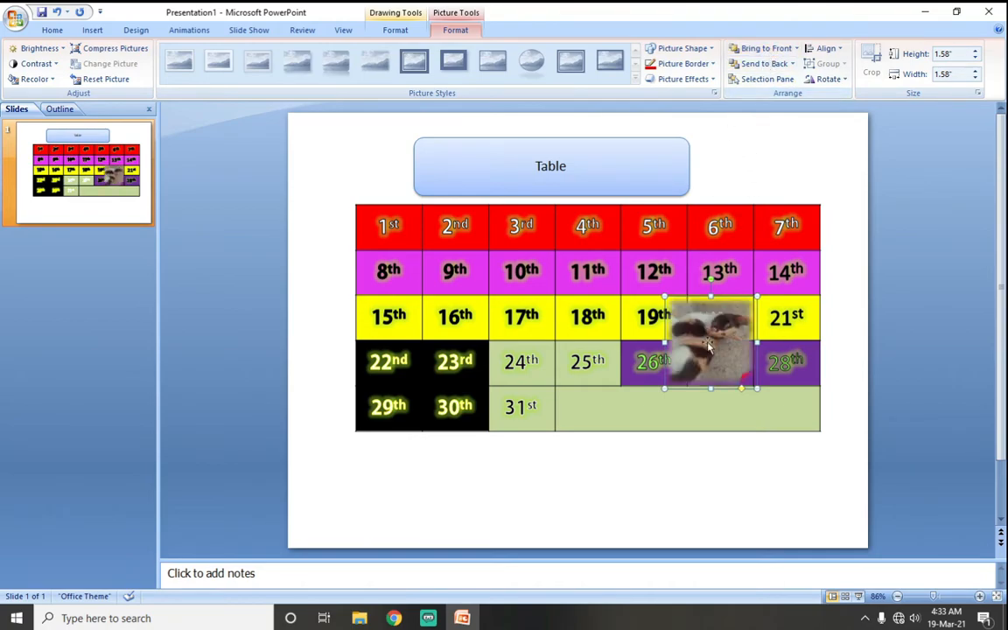
left_click_drag(705, 406, 662, 563)
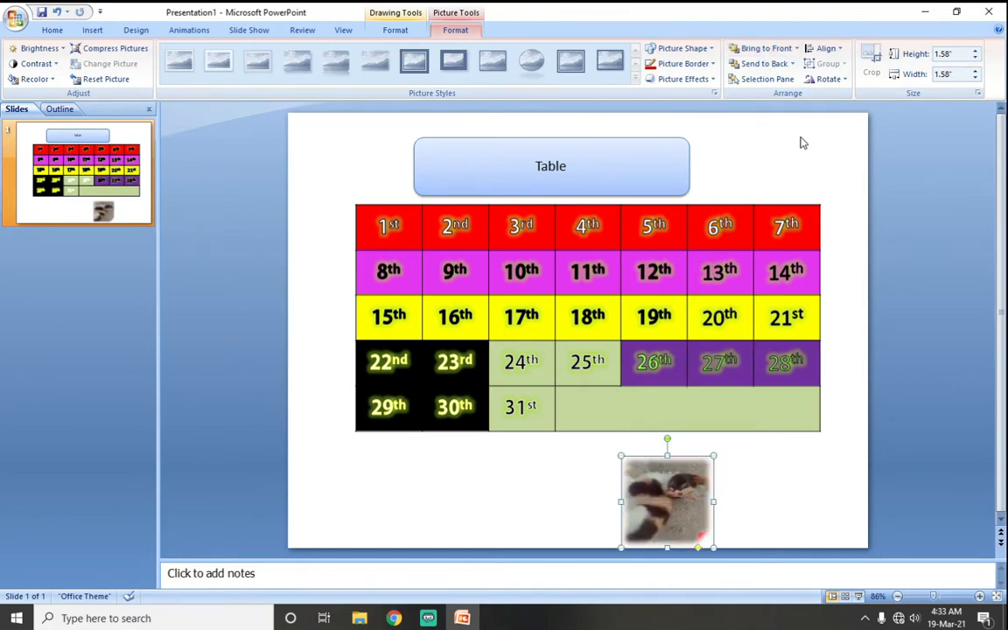
Rotate the picture 90° left and mirror it horizontally by stretching it past its opposite edge, to about 1.67" high
left_click(828, 78)
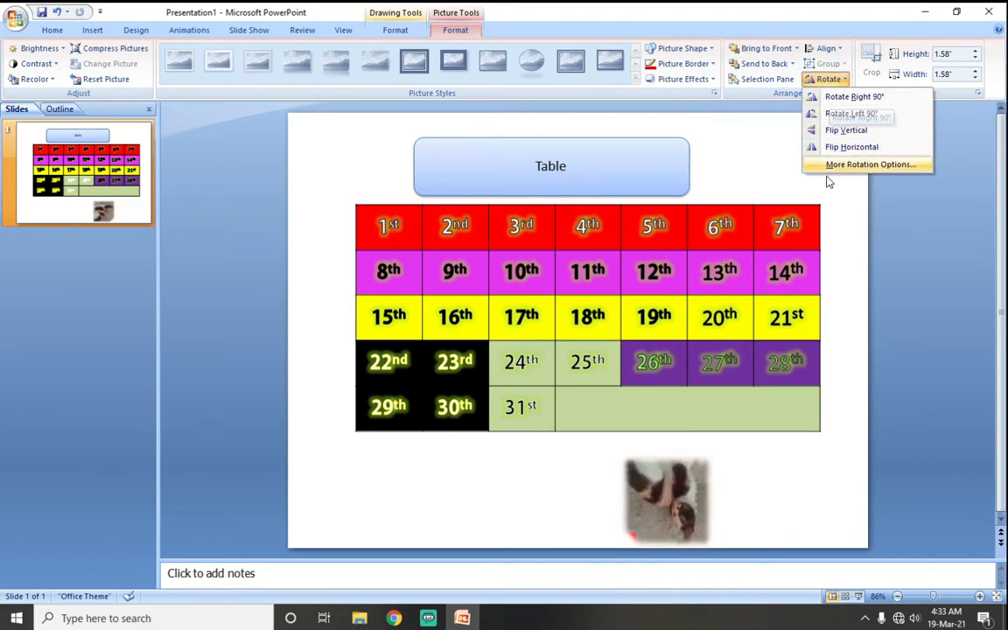
left_click_drag(667, 446, 603, 502)
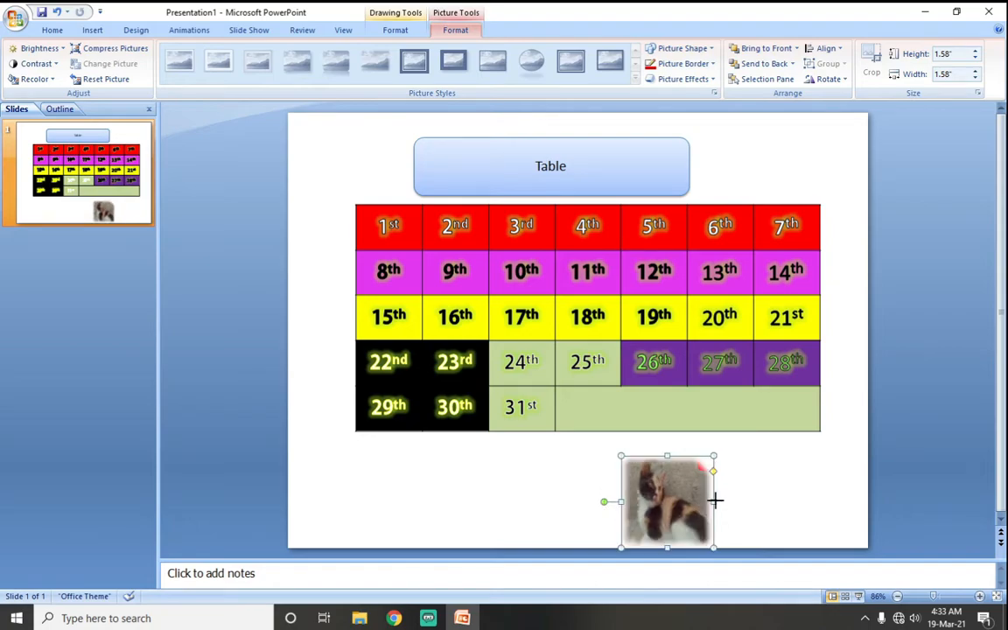
left_click_drag(715, 500, 524, 509)
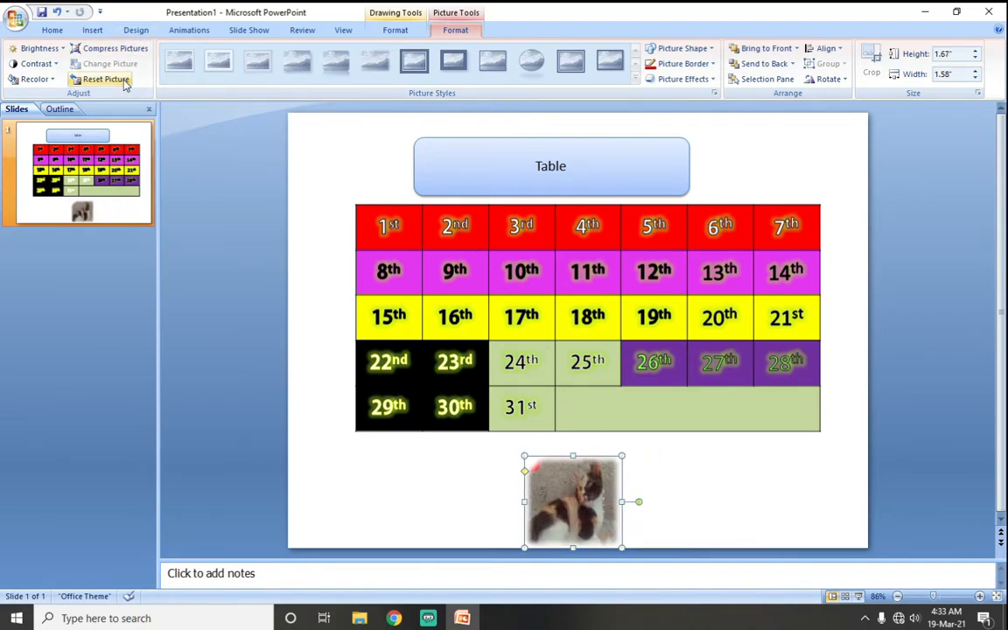
Set the picture's brightness to +40 % and its contrast to +30 %
left_click(40, 48)
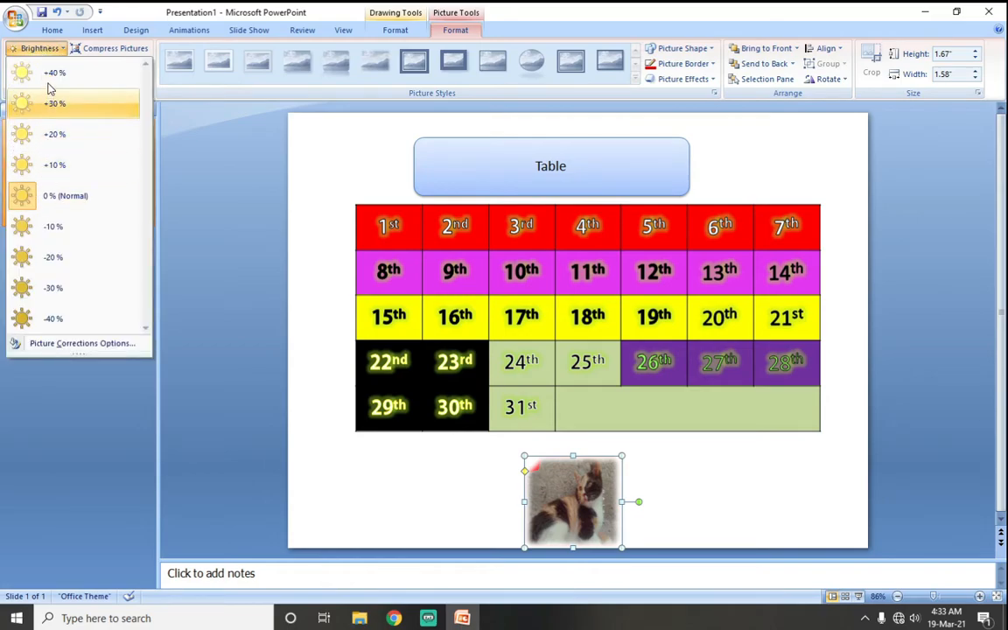
left_click(49, 77)
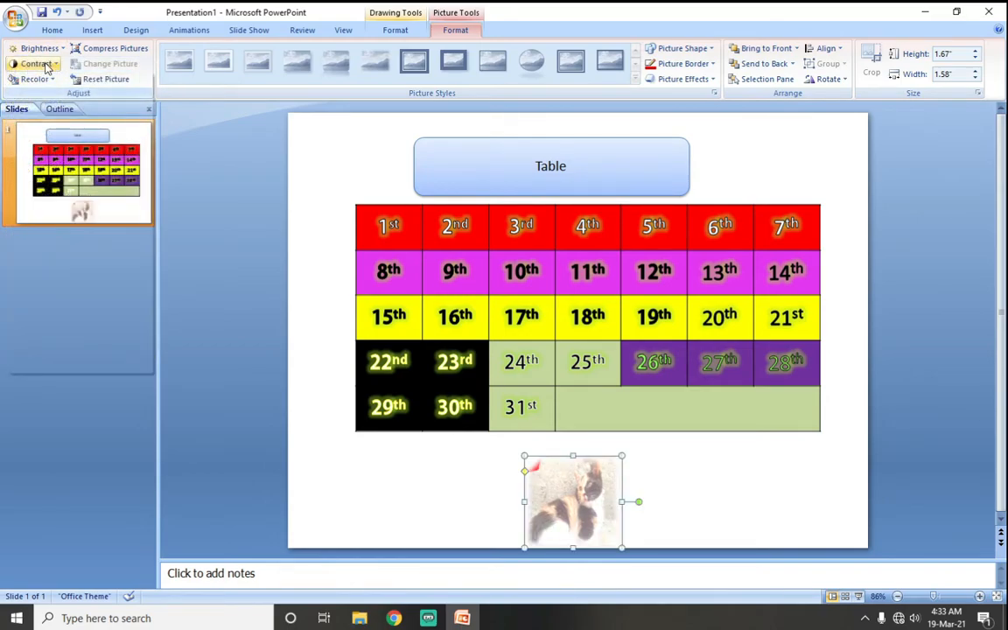
left_click(35, 63)
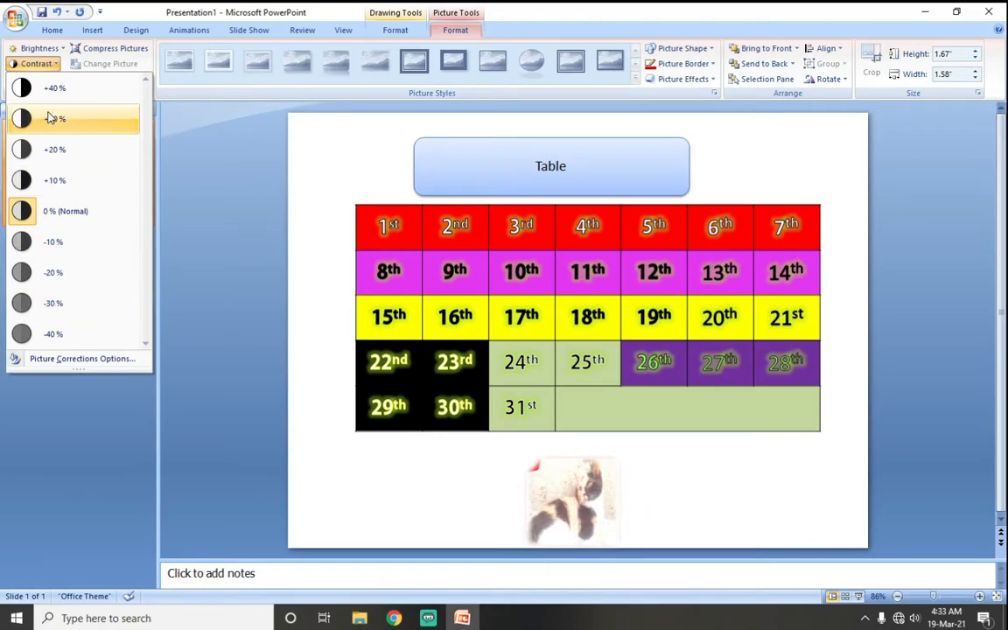
left_click(56, 123)
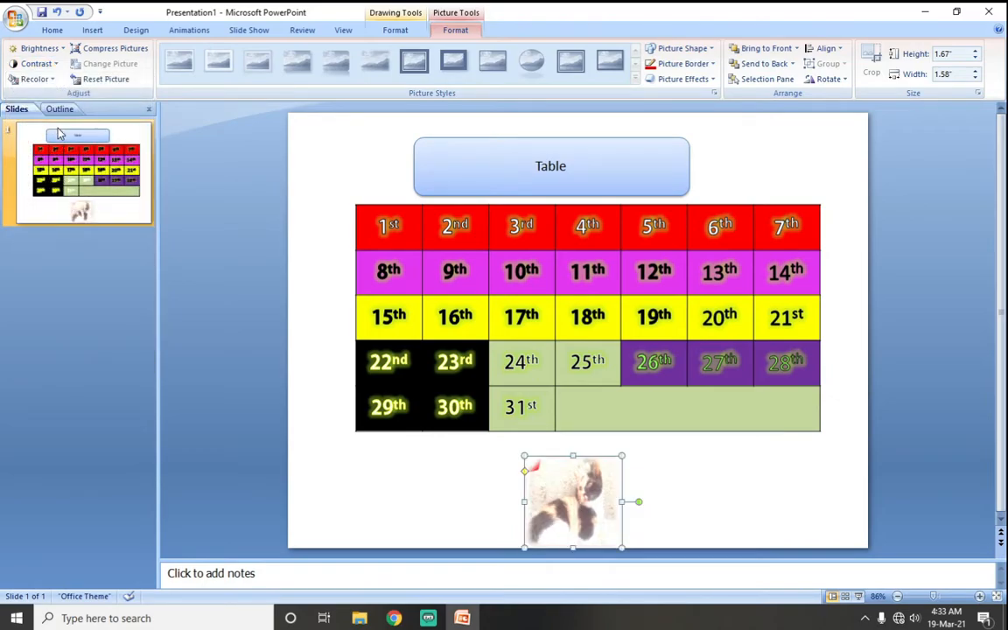
Recolor the cat picture with the teal dark variation, and reset the picture's adjustments
left_click(35, 78)
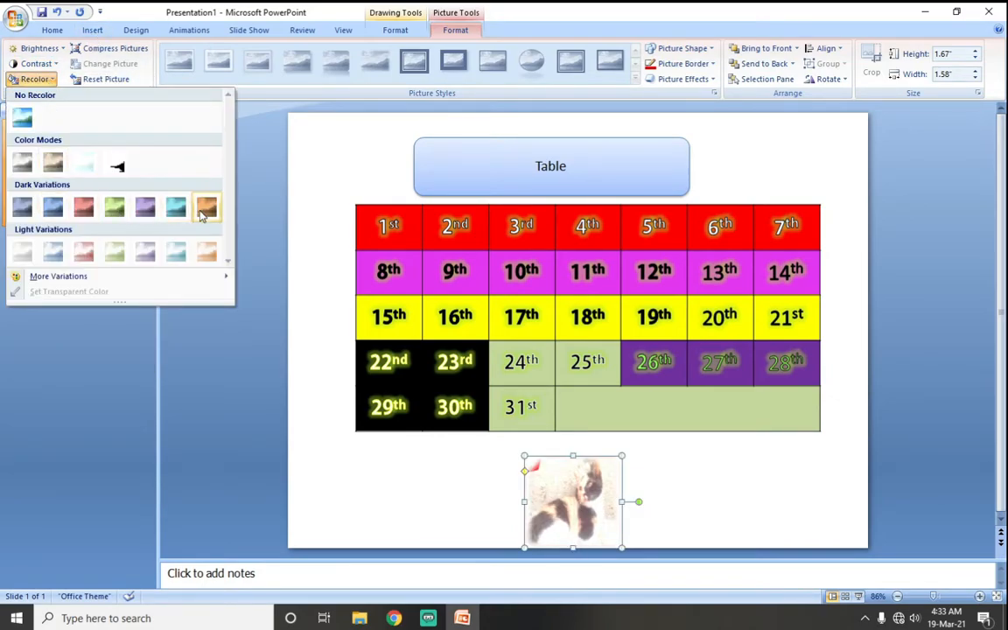
mouse_move(118, 278)
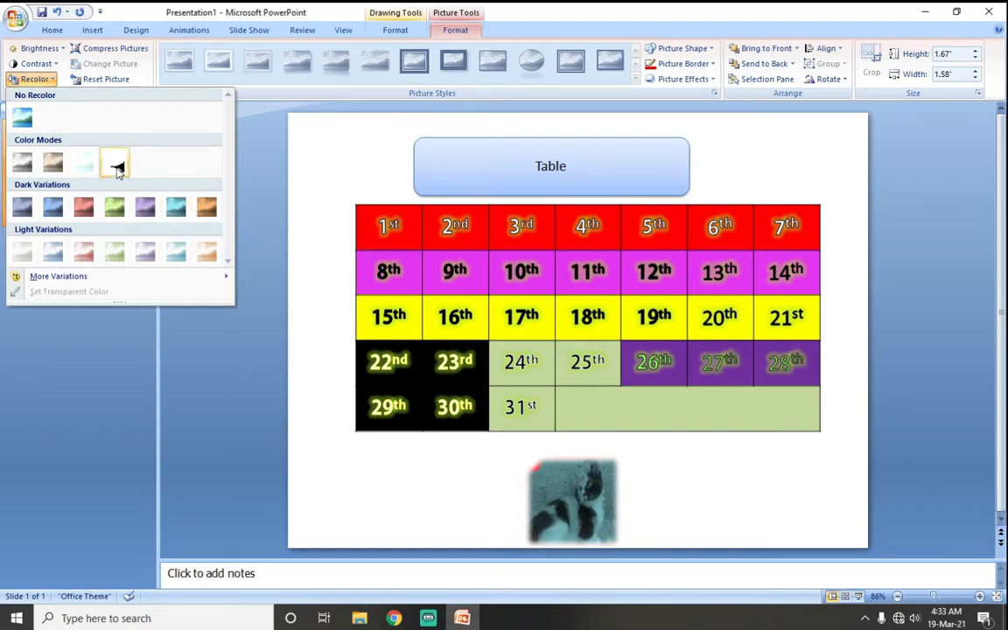
left_click(175, 214)
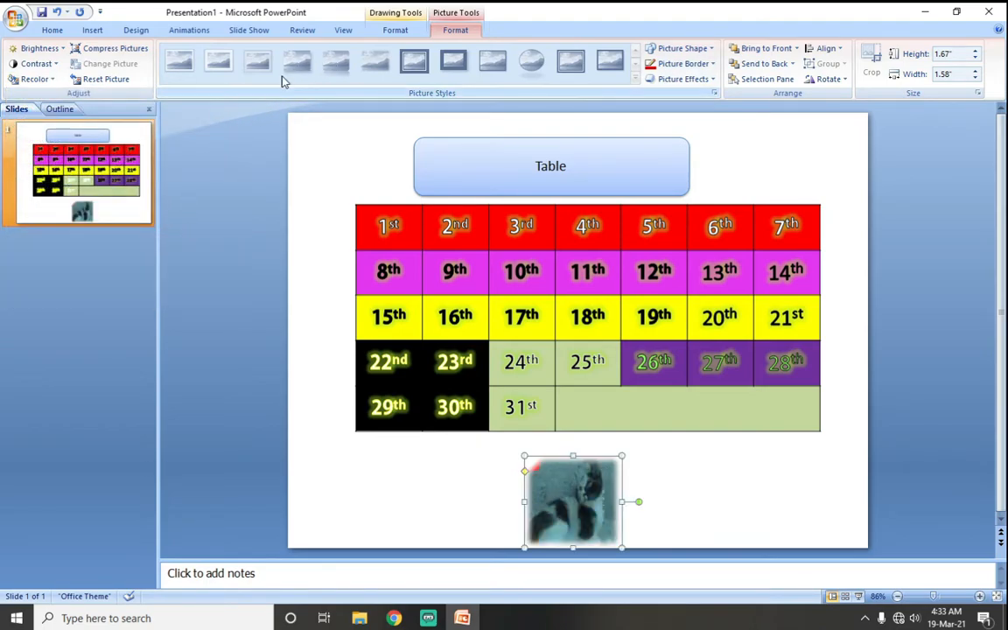
left_click(102, 78)
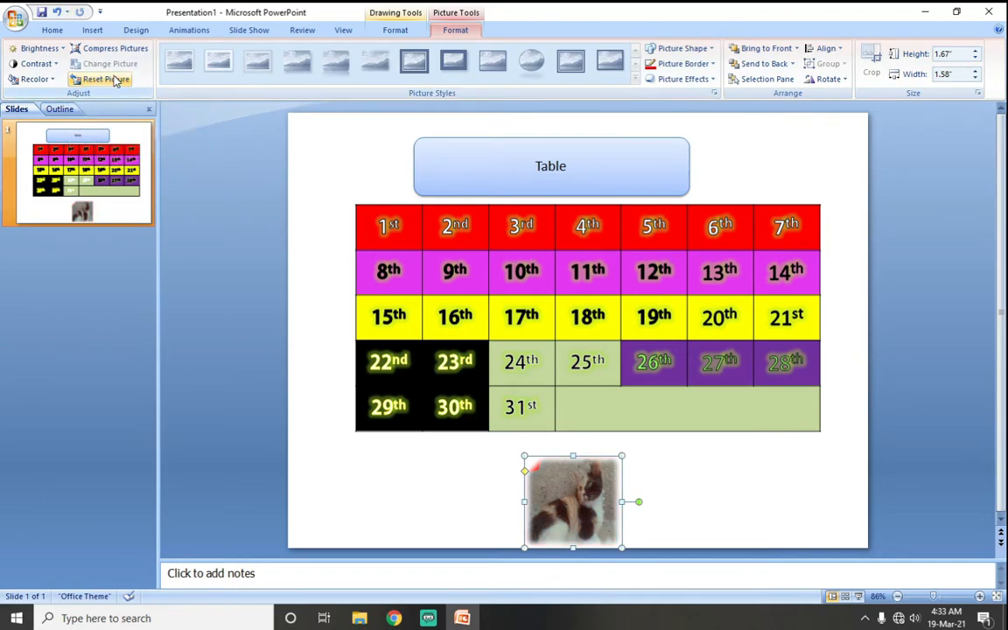
Delete the cat picture below the table
left_click(672, 474)
left_click(586, 507)
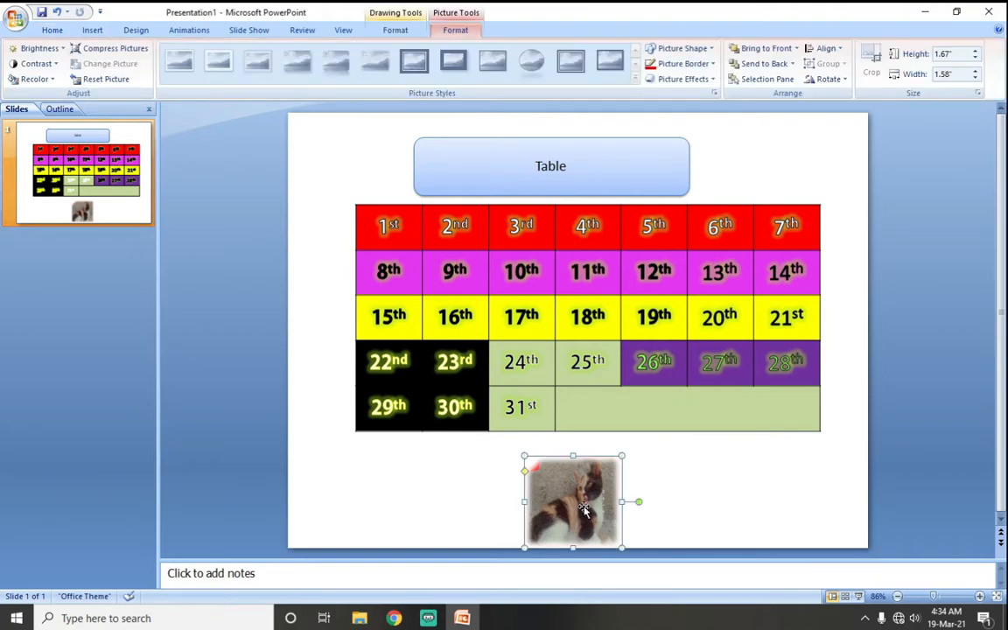
key("Delete")
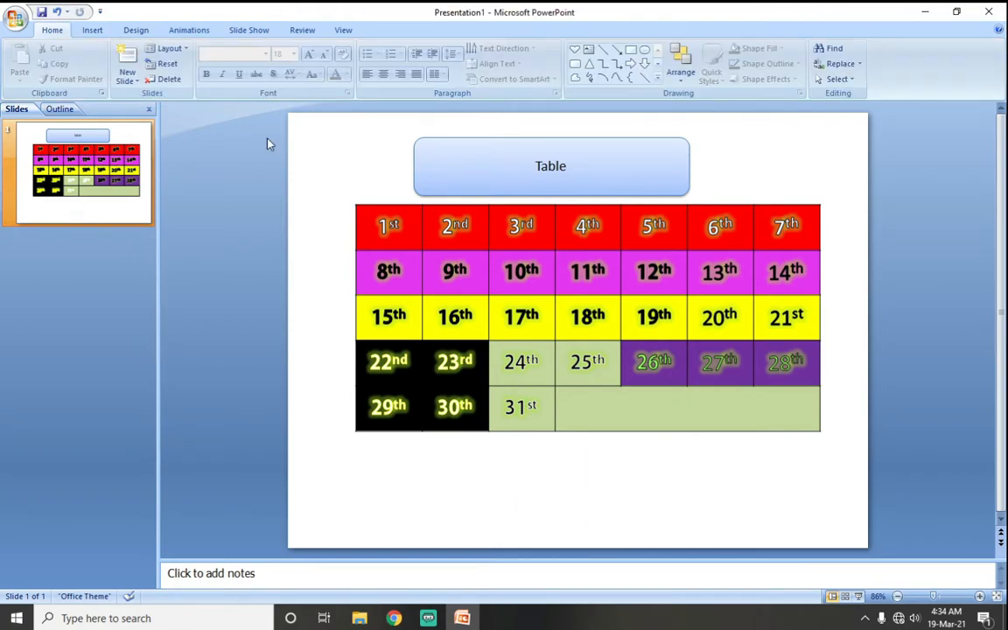
Add a new slide after the table slide and delete its title and content placeholders
left_click(103, 31)
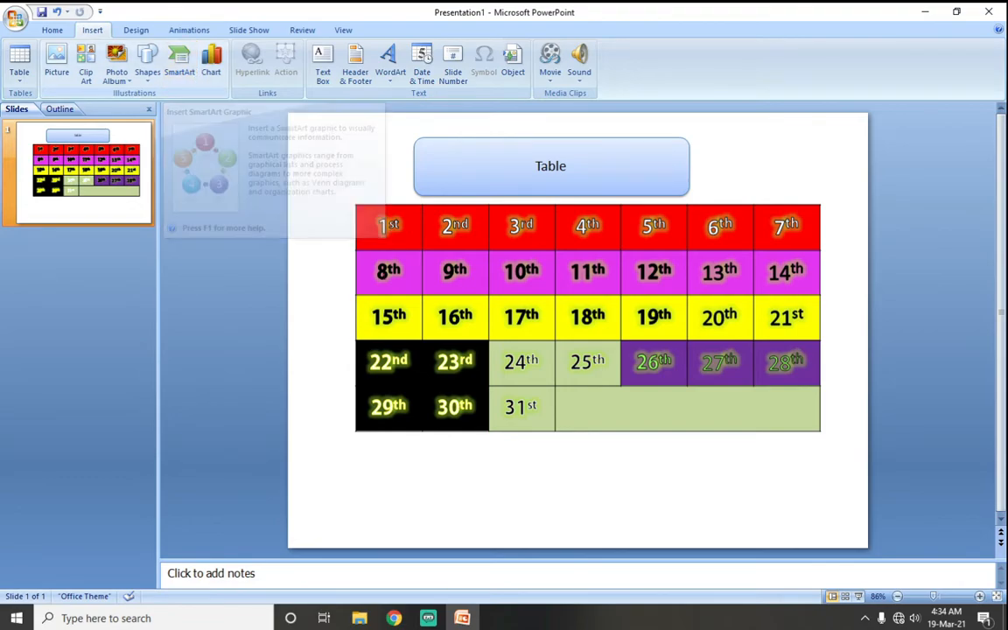
right_click(107, 186)
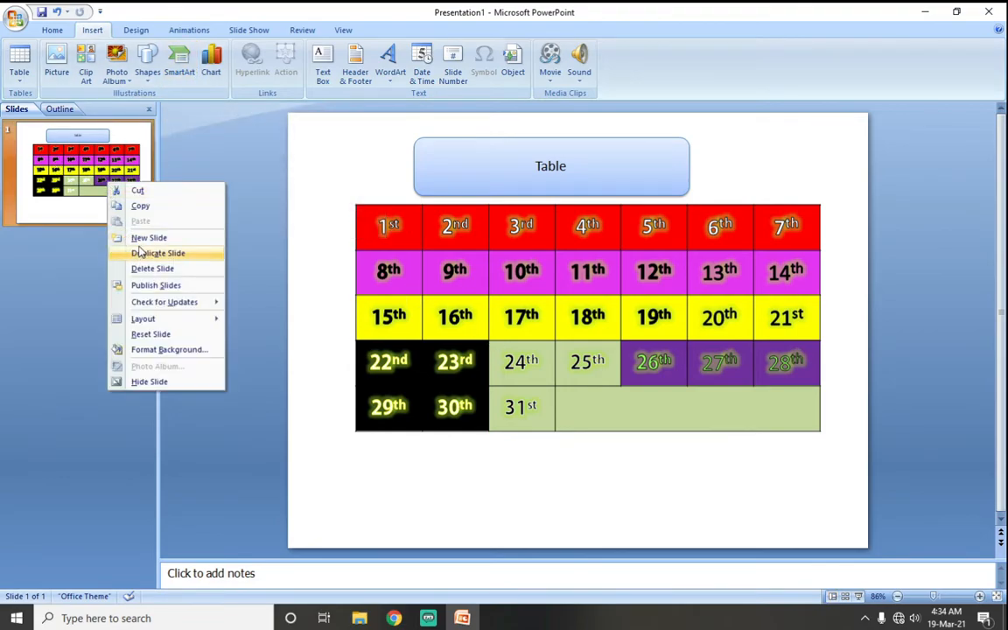
left_click(131, 235)
left_click(407, 245)
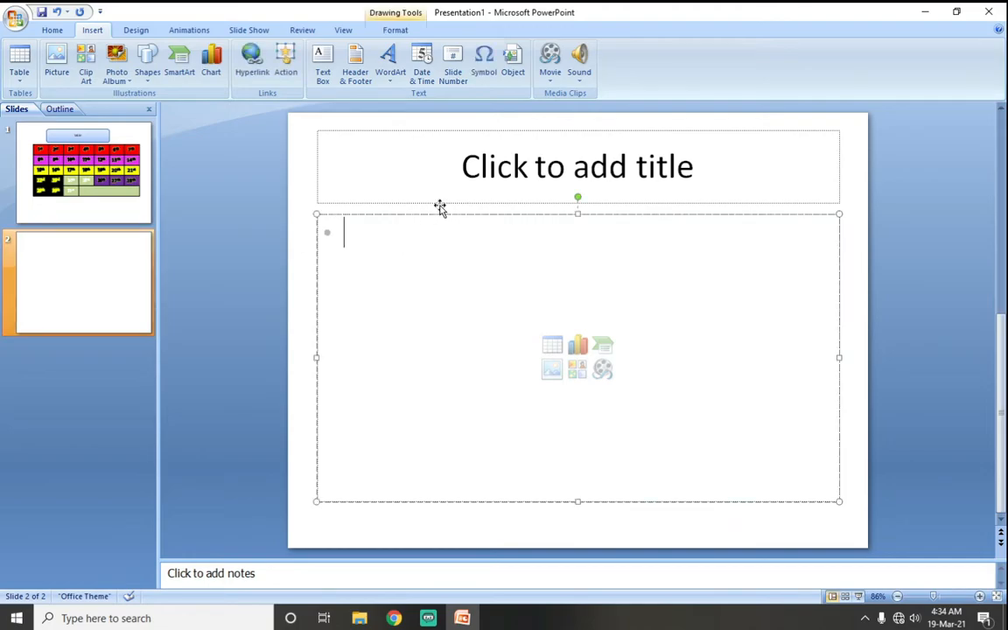
left_click(445, 202)
left_click(445, 203)
key("Delete")
left_click(457, 228)
left_click(461, 216)
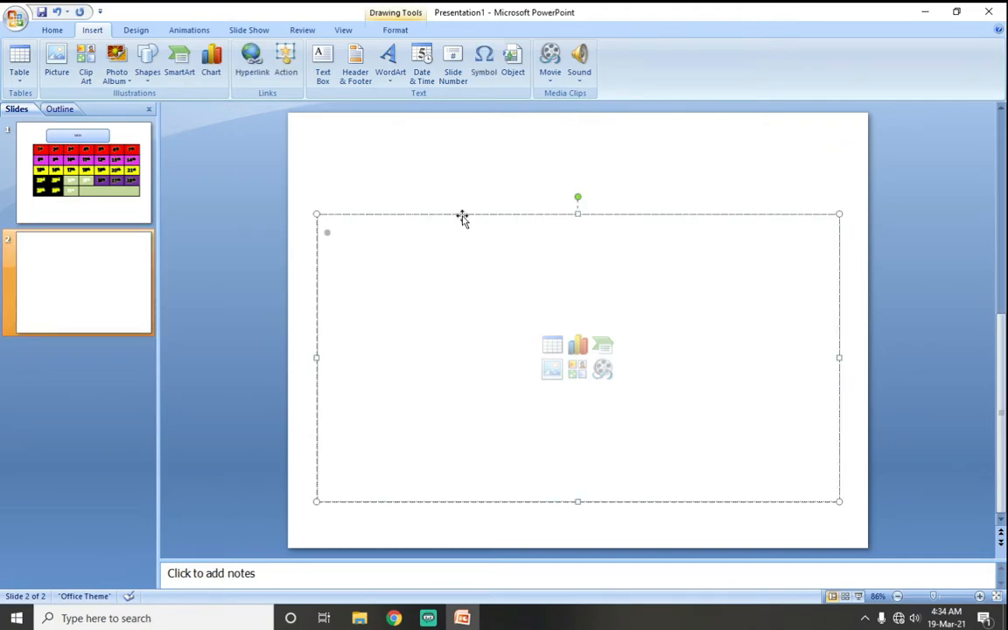
key("Delete")
Insert a Basic Block List SmartArt graphic from the List category on the empty slide
left_click(187, 70)
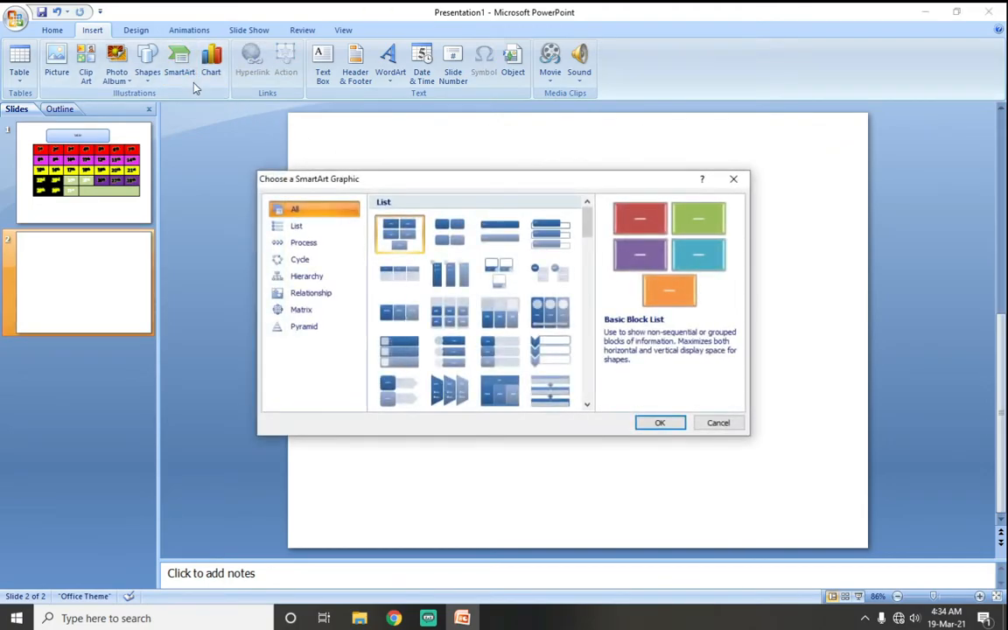
left_click(316, 229)
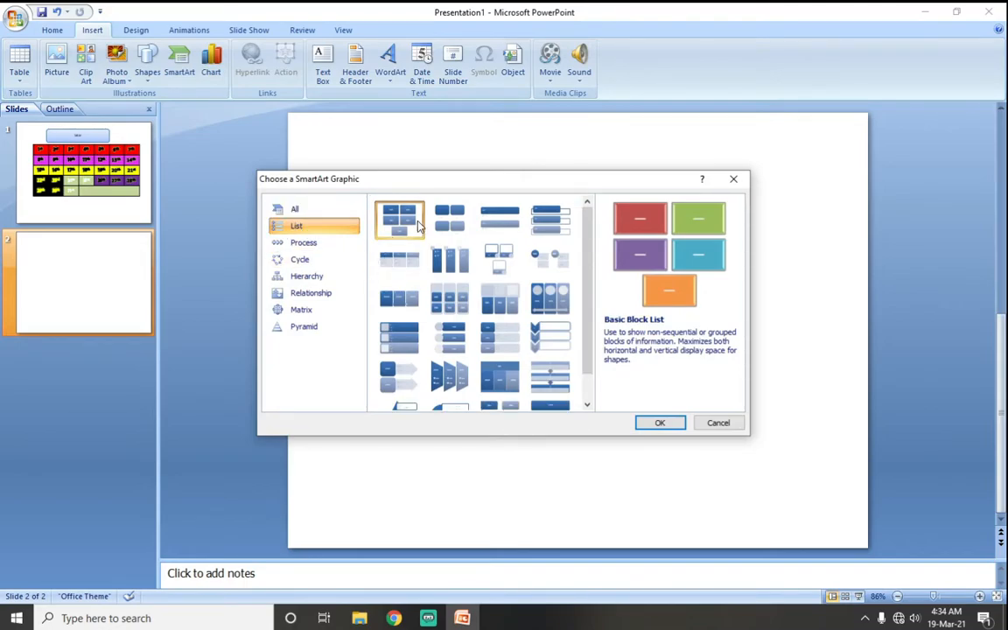
left_click(660, 423)
Enter "Manager" in the first block of the SmartArt graphic, followed by a line break
left_click(532, 266)
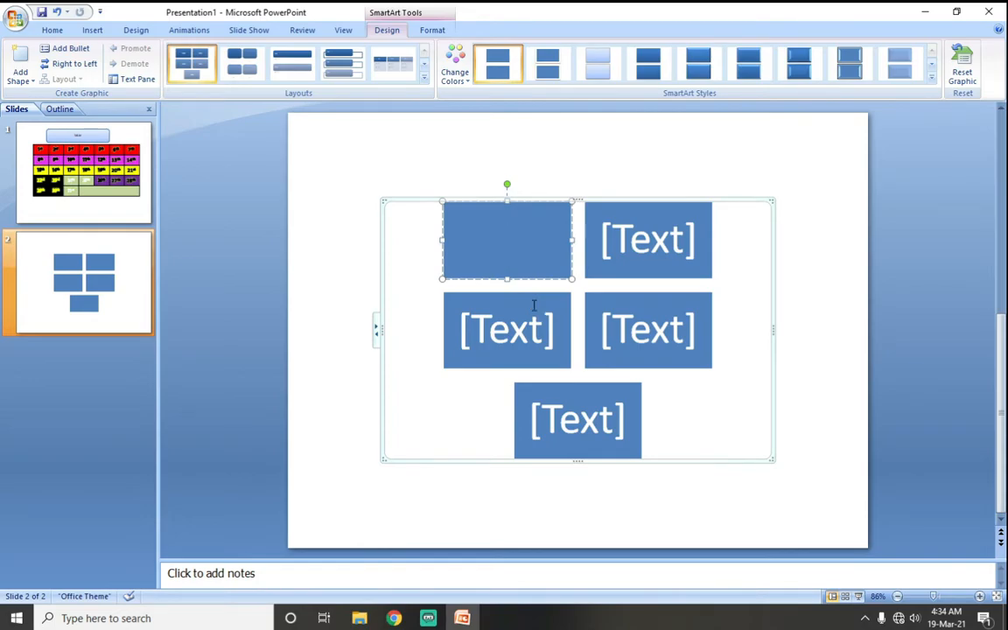
type("manag")
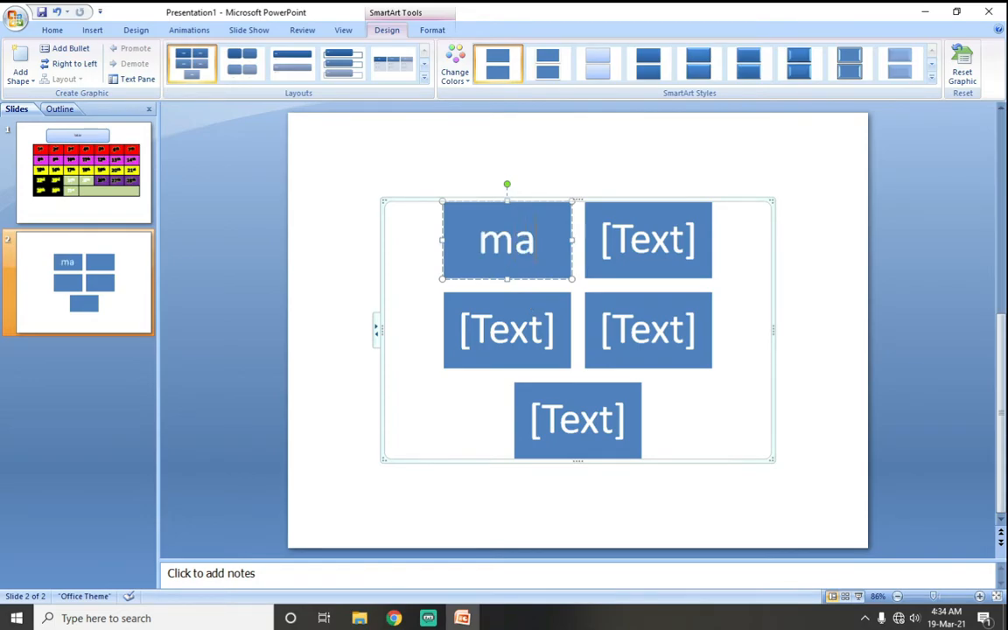
key("BackSpace")
key("BackSpace")
key("BackSpace")
key("BackSpace")
key("BackSpace")
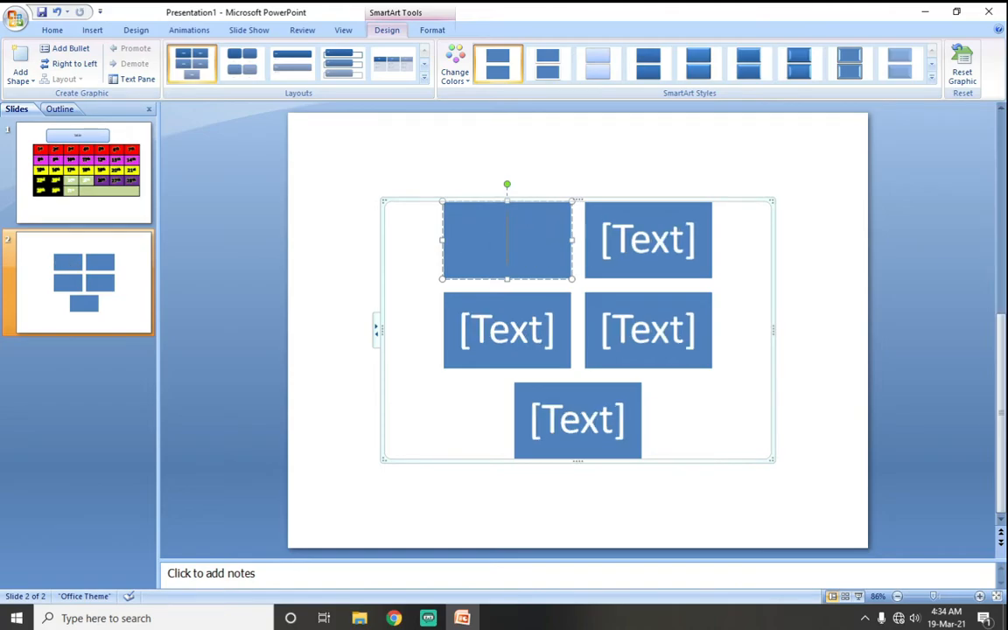
type("Manager")
key("Return")
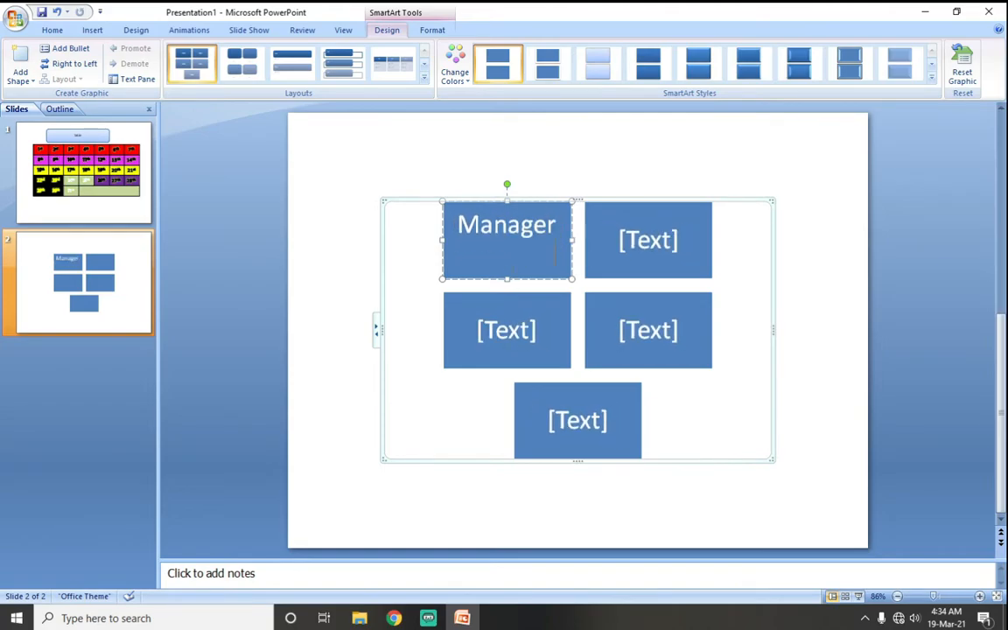
Enter "asistant" in the second SmartArt block and replace it with "F"
left_click(656, 243)
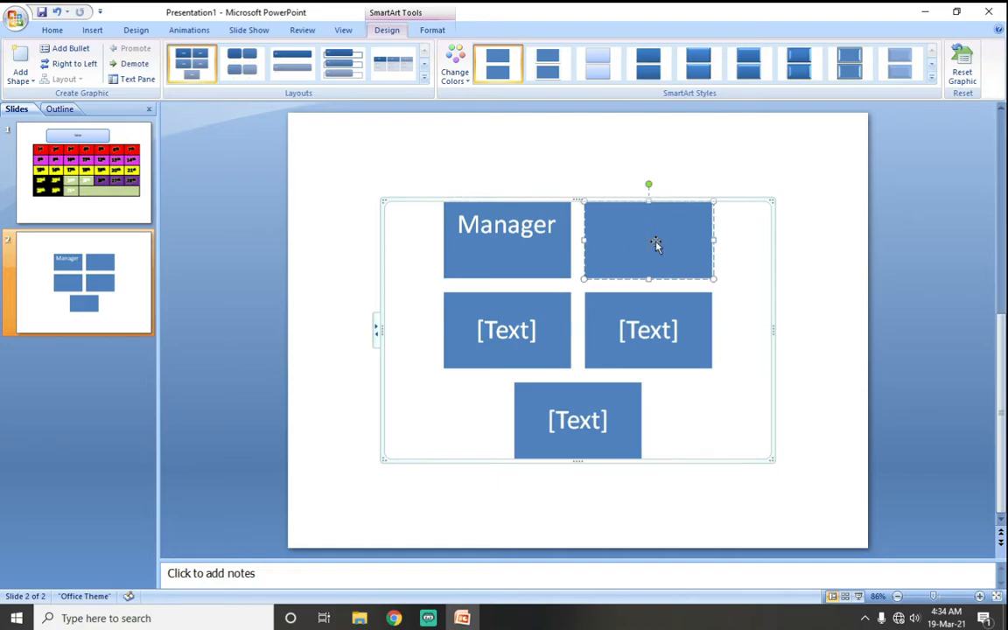
type("asistant")
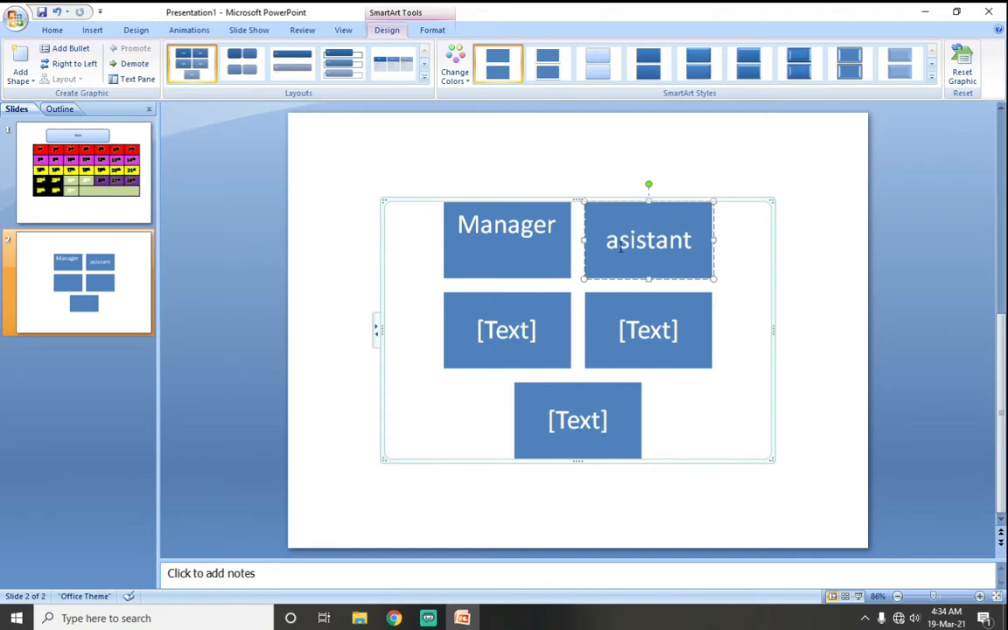
left_click_drag(610, 242, 700, 245)
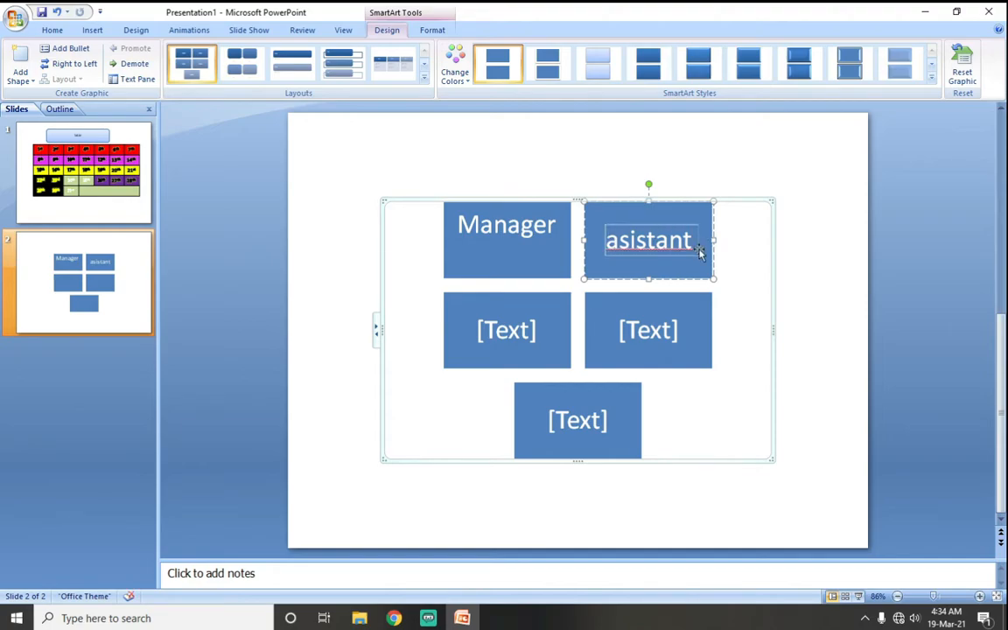
type("f")
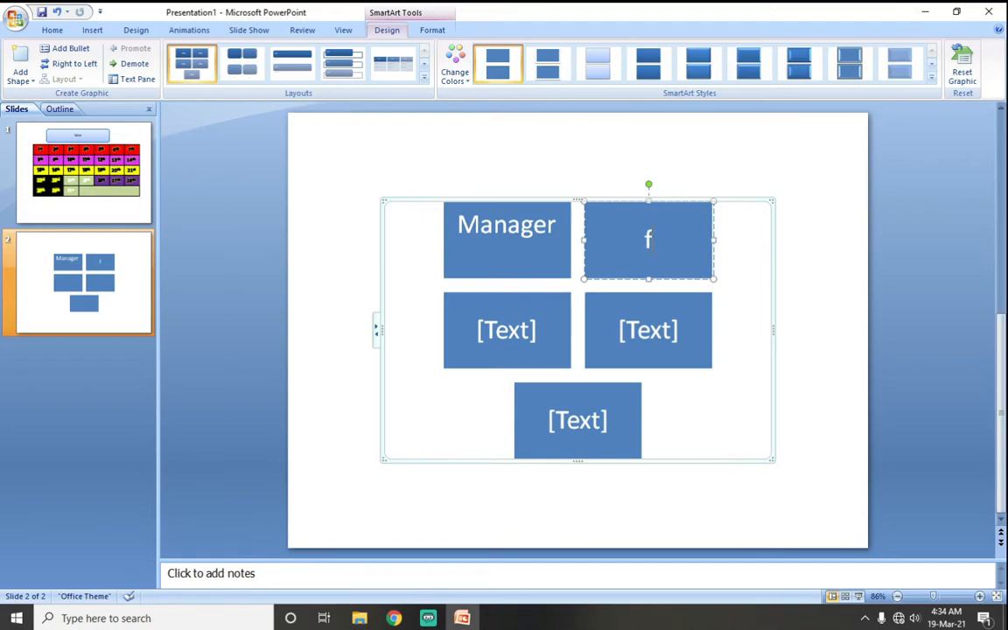
type("iiel")
key("BackSpace")
key("BackSpace")
key("BackSpace")
key("BackSpace")
type("F")
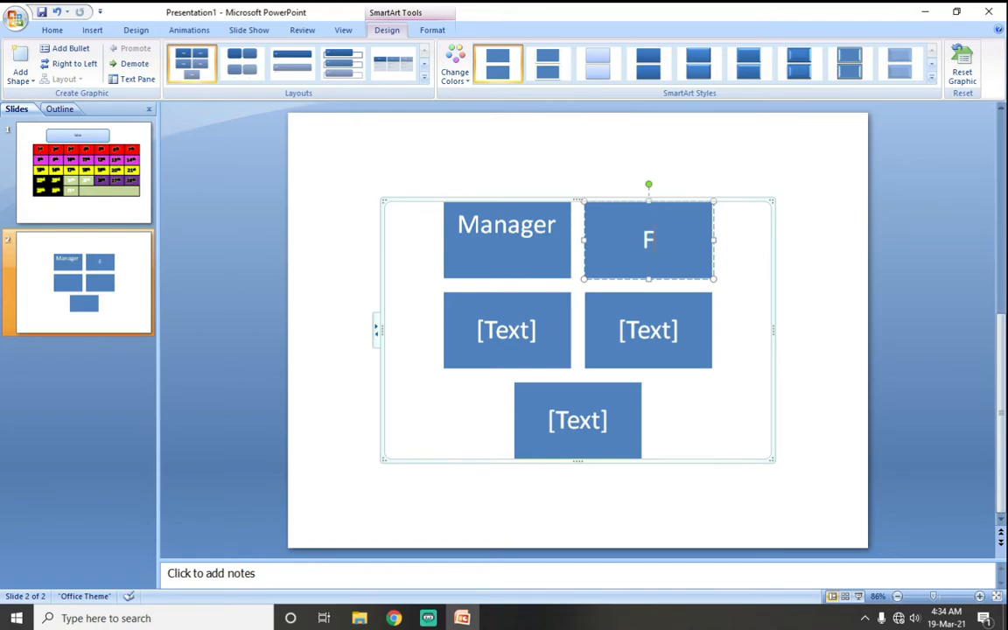
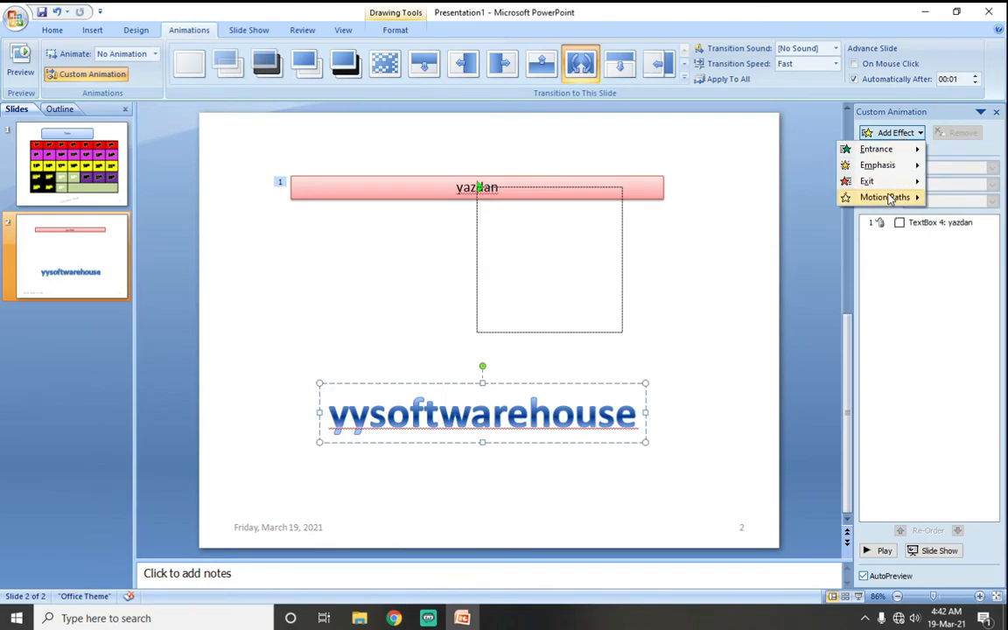
Add a Fly Out exit effect to the yysoftwarehouse WordArt and preview the slide's animations
mouse_move(884, 181)
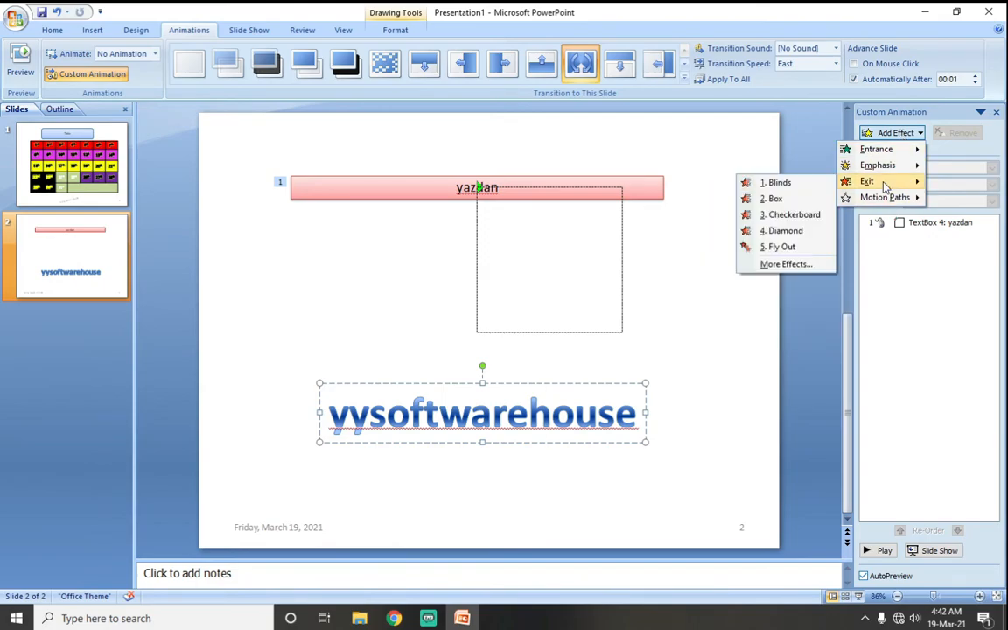
left_click(787, 247)
left_click(882, 552)
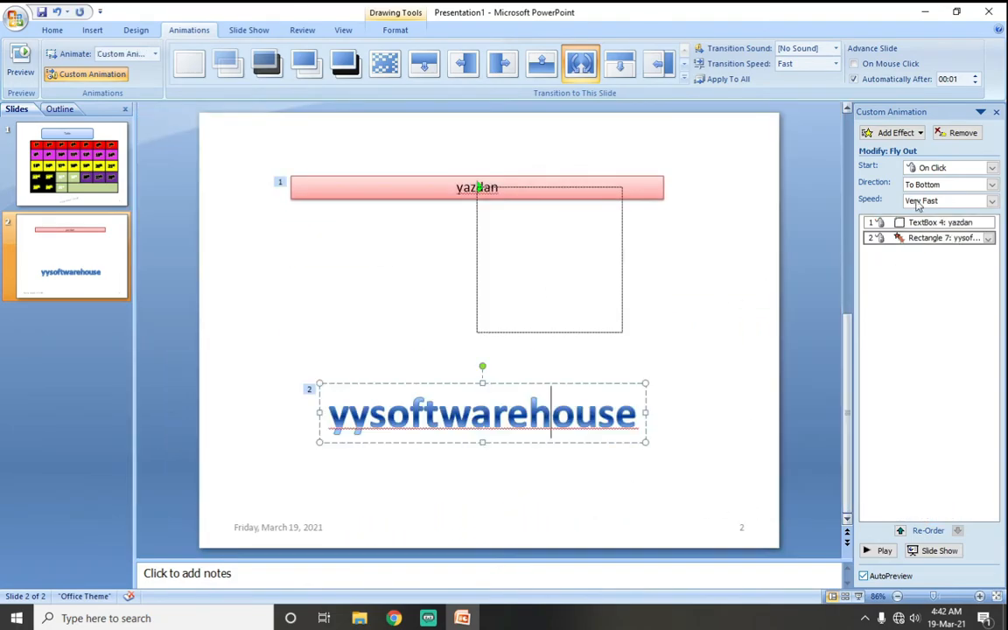
Change the yysoftwarehouse WordArt's animation to the Spin emphasis effect and preview it
left_click(892, 132)
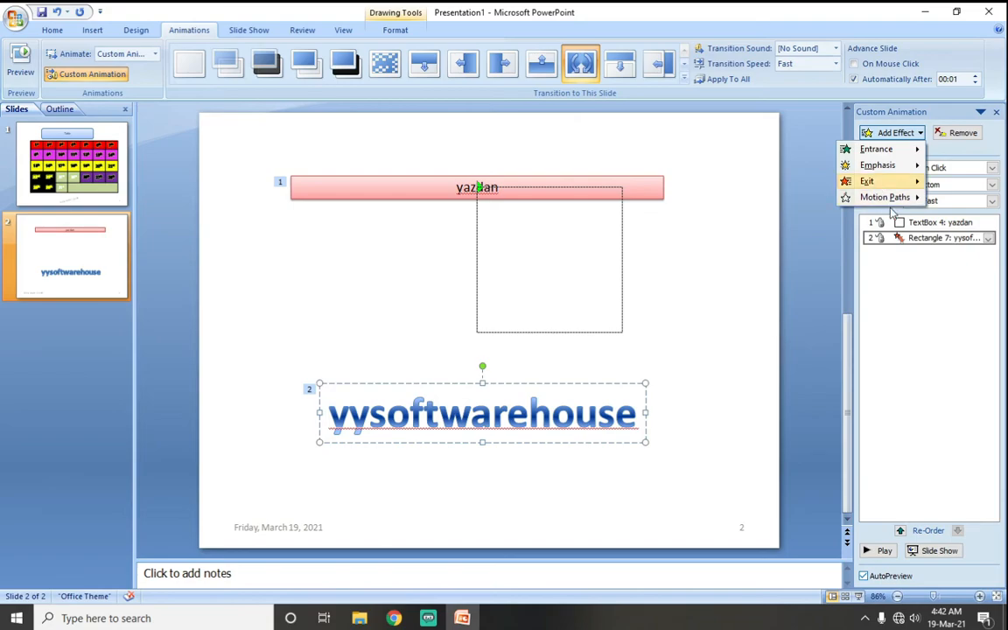
left_click(914, 238)
left_click(896, 133)
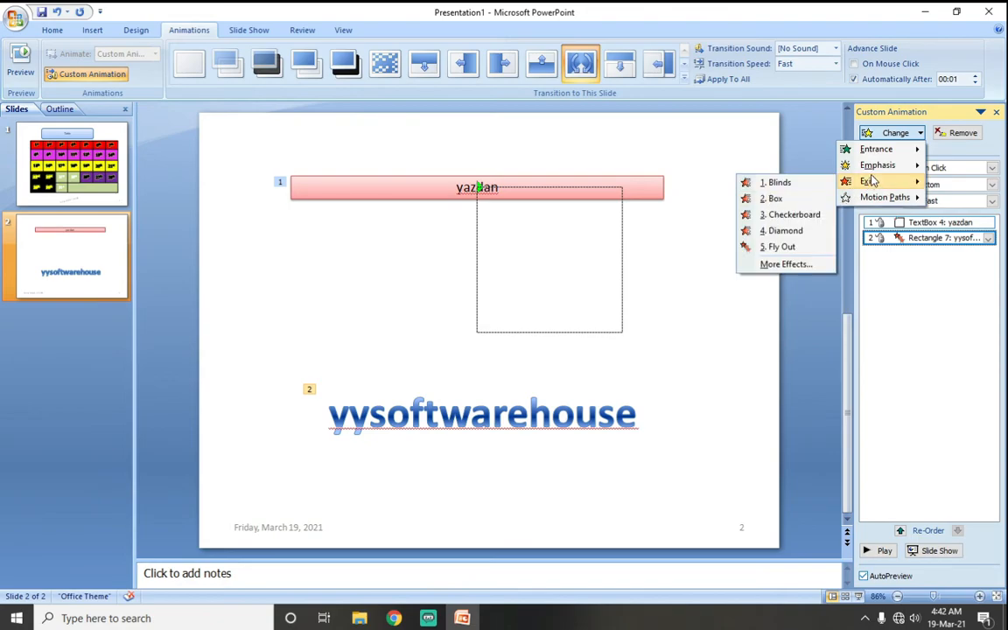
mouse_move(879, 168)
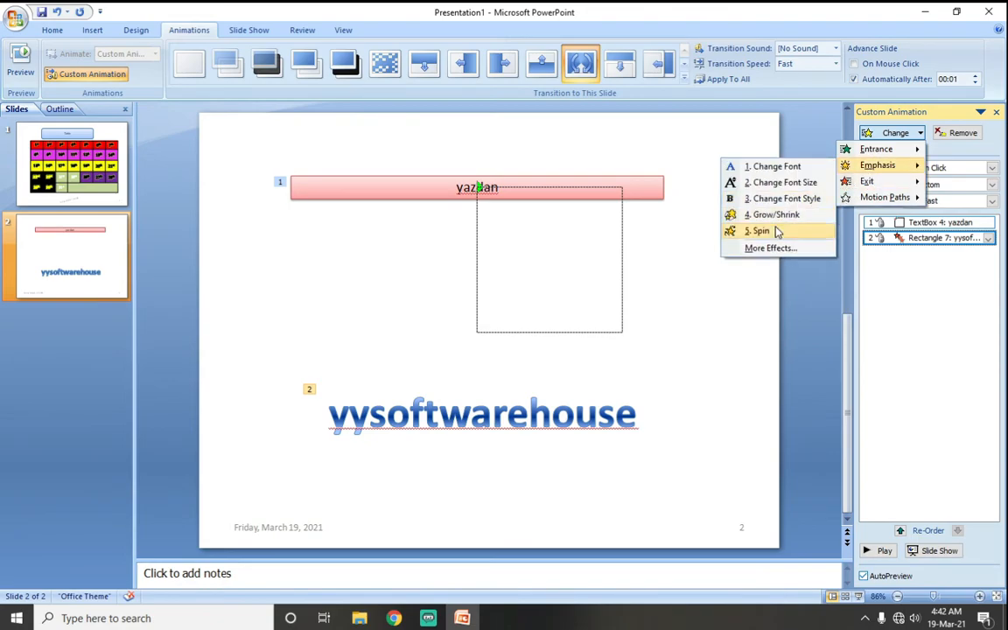
left_click(808, 229)
left_click(878, 551)
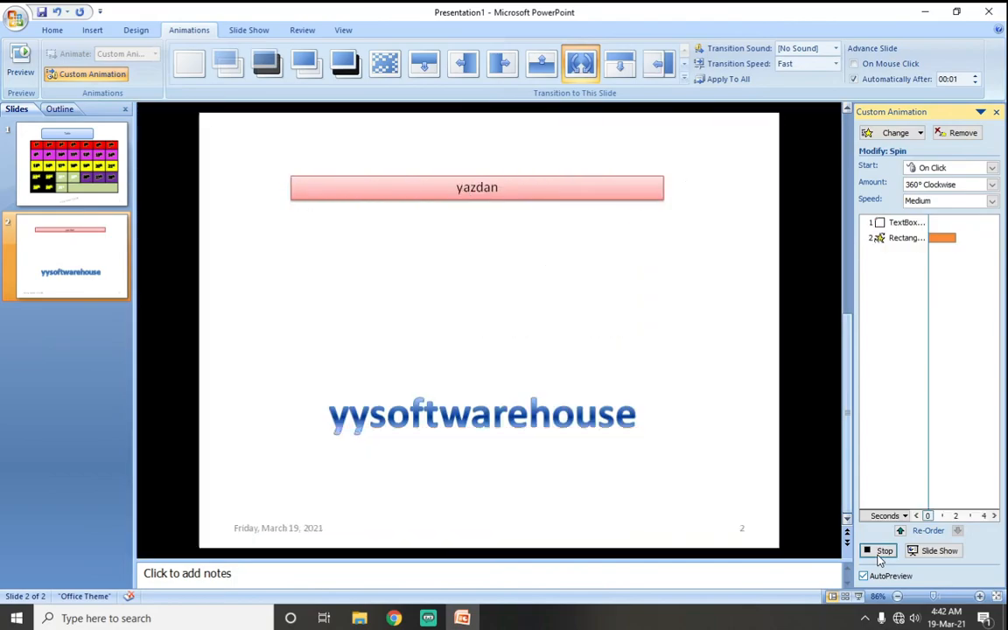
left_click(879, 553)
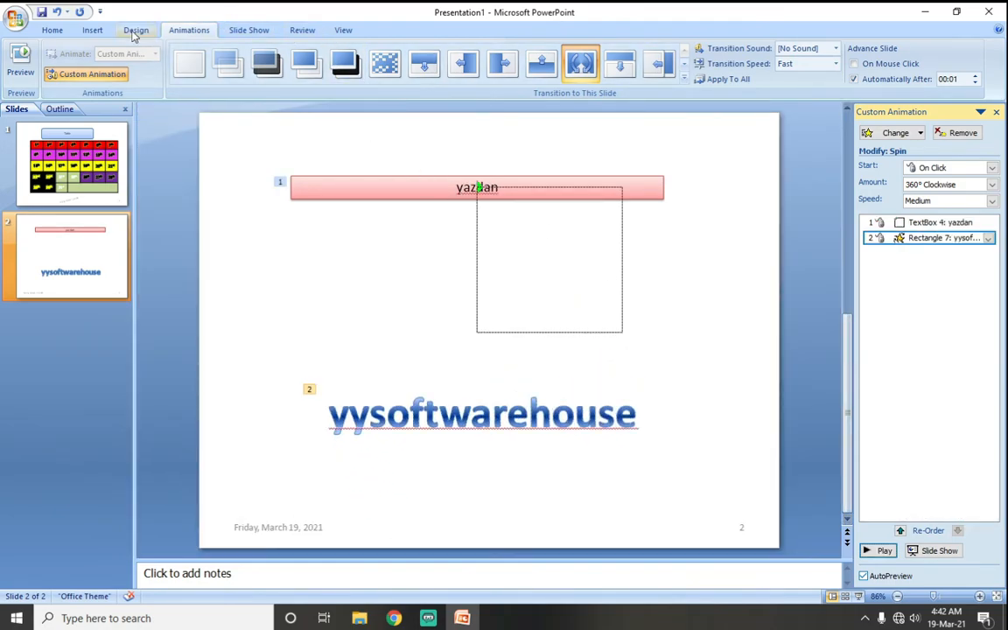
Apply the automatically updating date and slide number to all slides, from slide 2 and again from slide 1, and return to slide 2
left_click(92, 29)
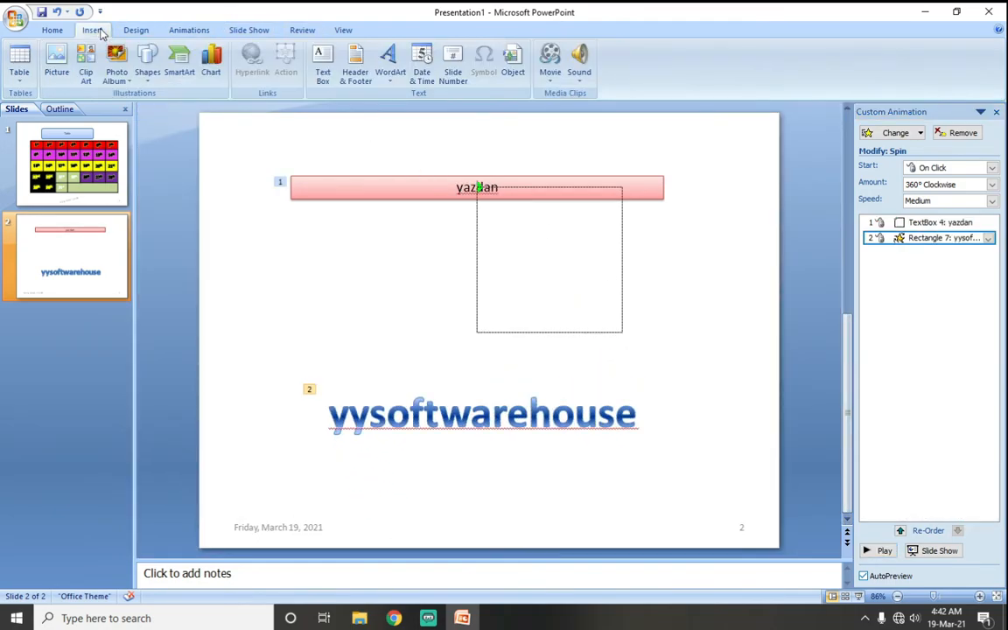
left_click(423, 77)
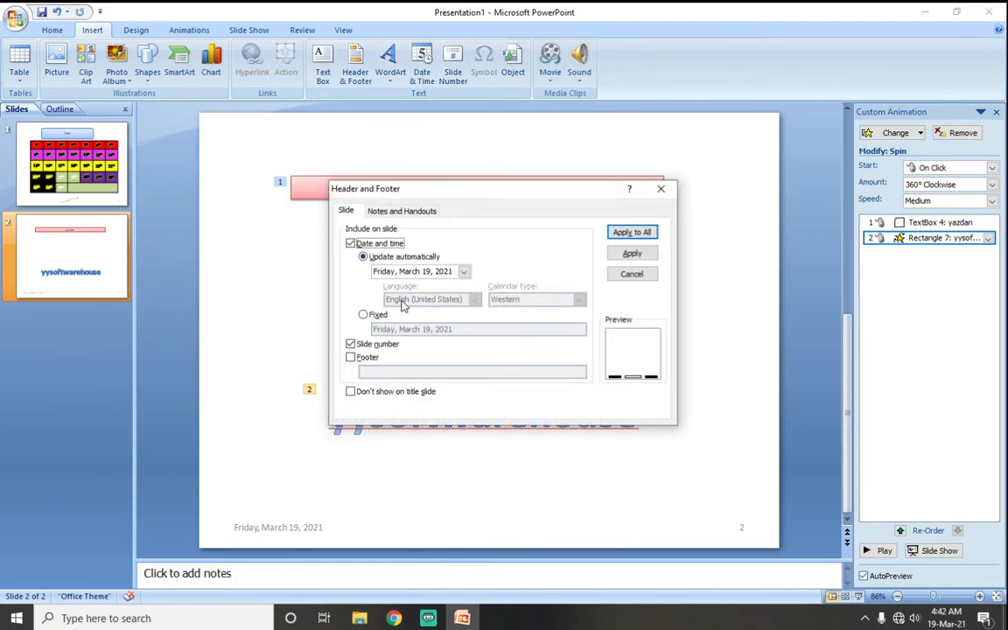
left_click(635, 233)
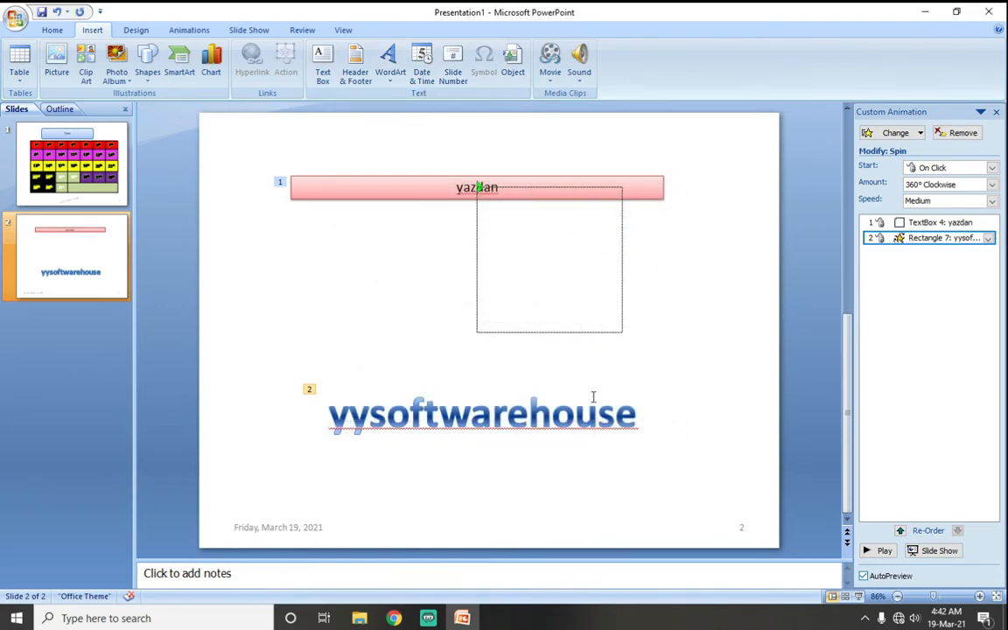
left_click(68, 194)
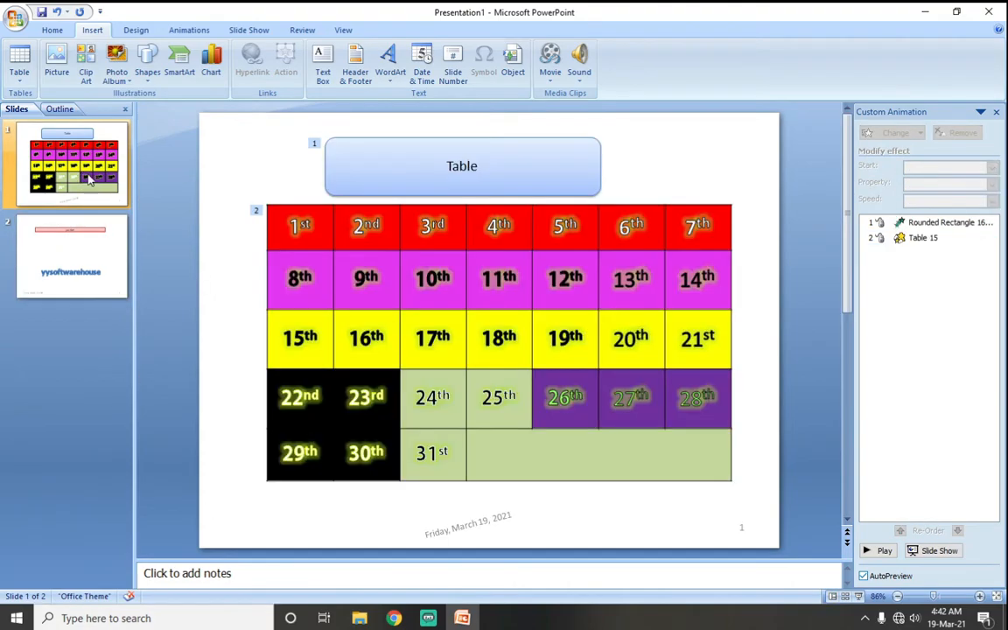
left_click(454, 77)
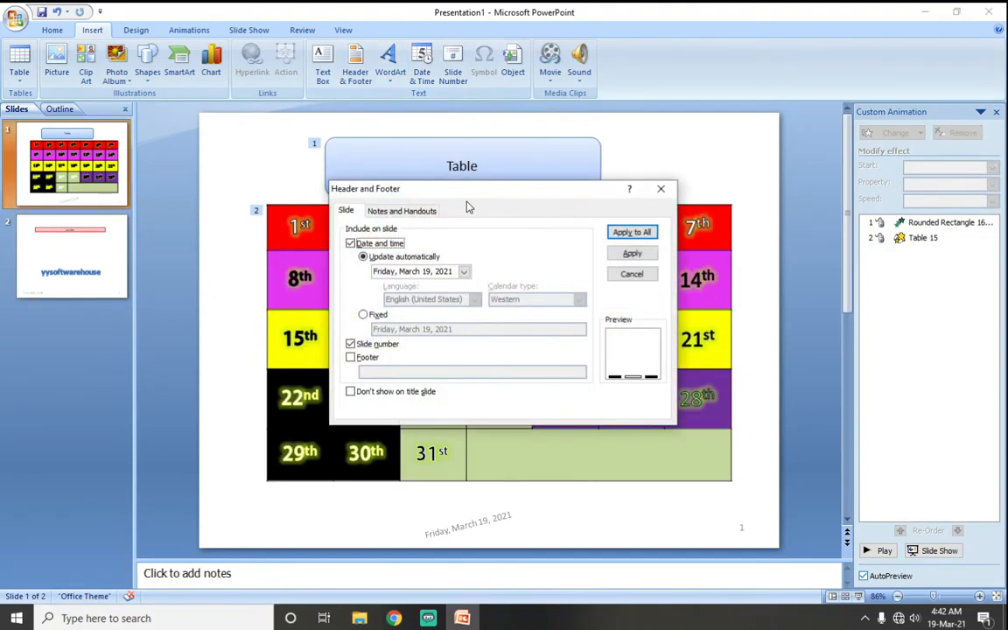
left_click(631, 231)
left_click(87, 261)
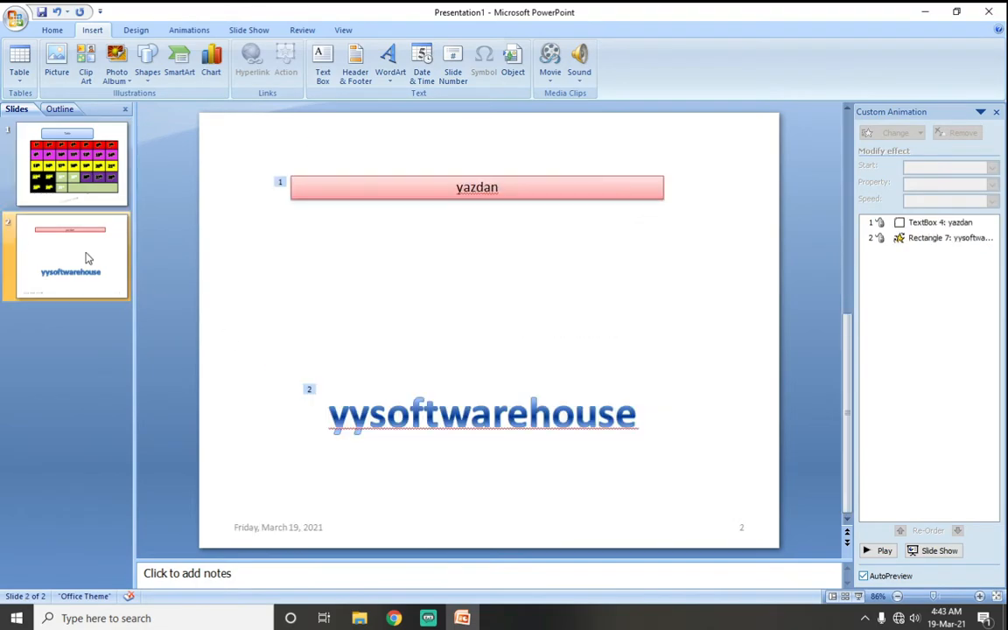
Insert a clustered column chart on slide 2
left_click(83, 151)
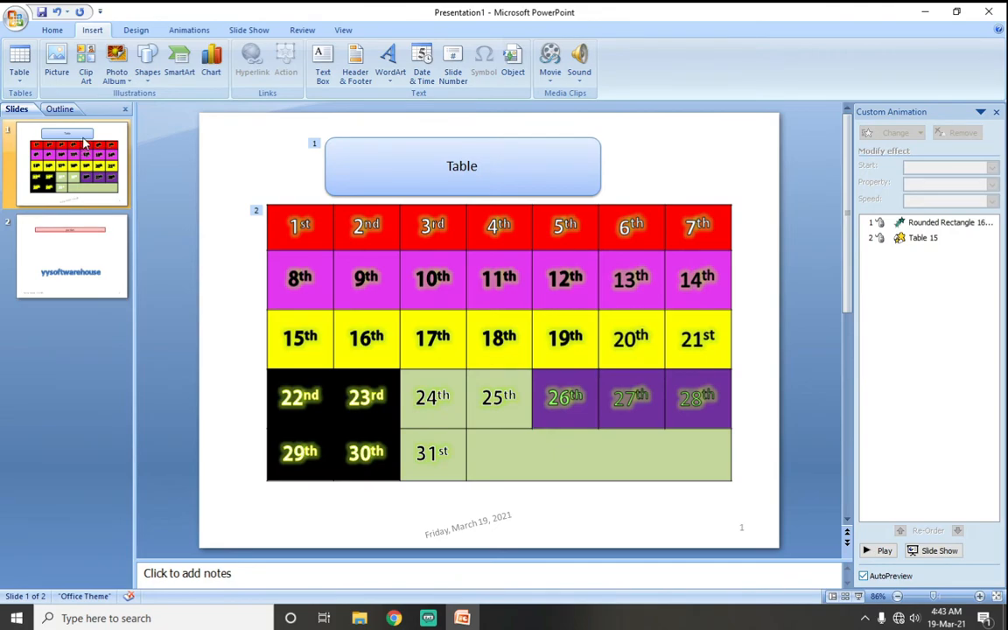
left_click(78, 262)
left_click(208, 66)
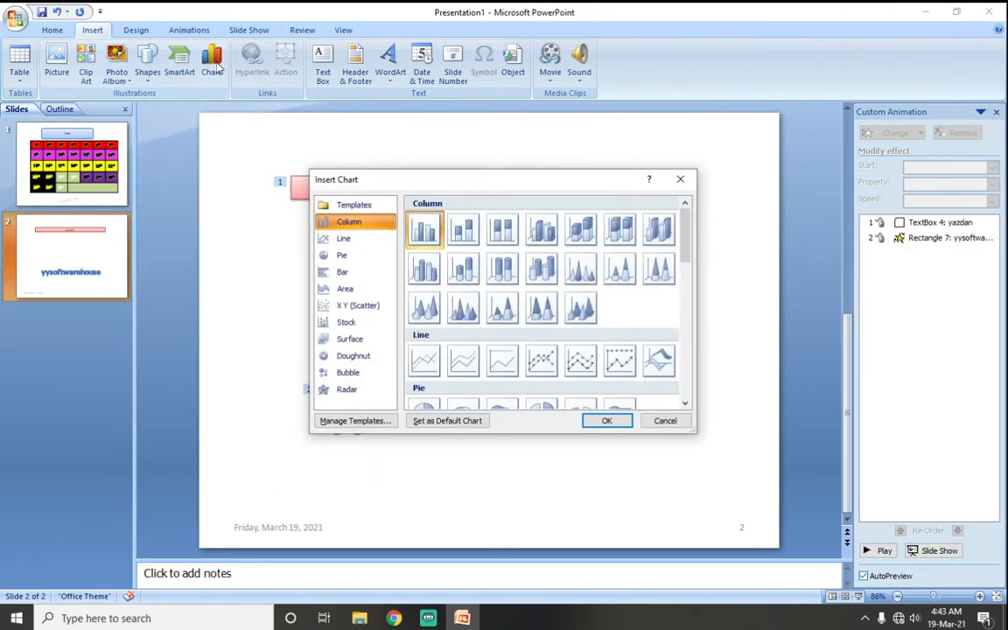
left_click(606, 420)
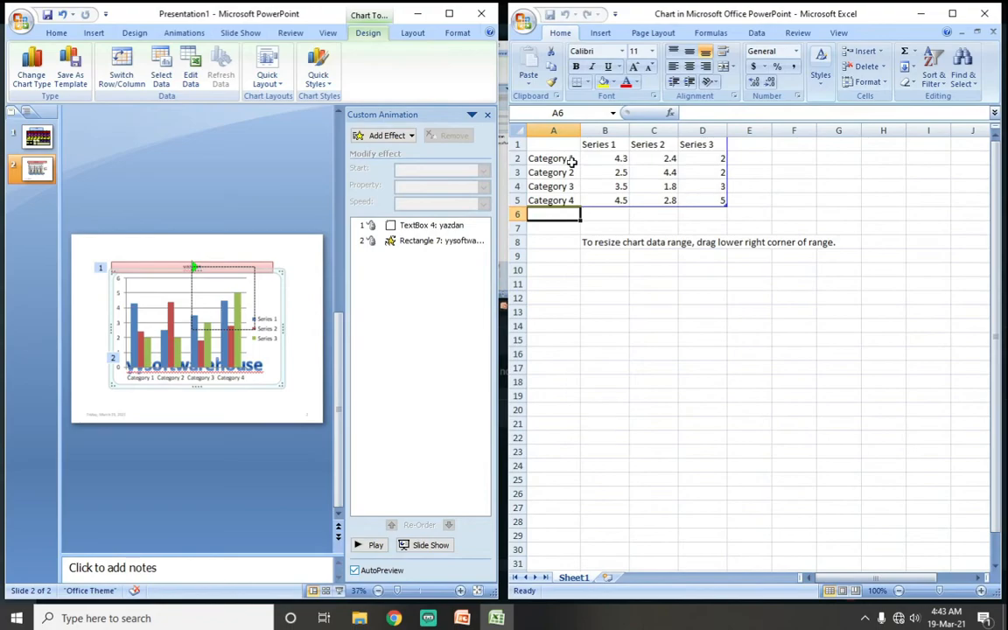
Rename the four chart categories in the data sheet as nestle, abbot, shan and national
left_click(571, 162)
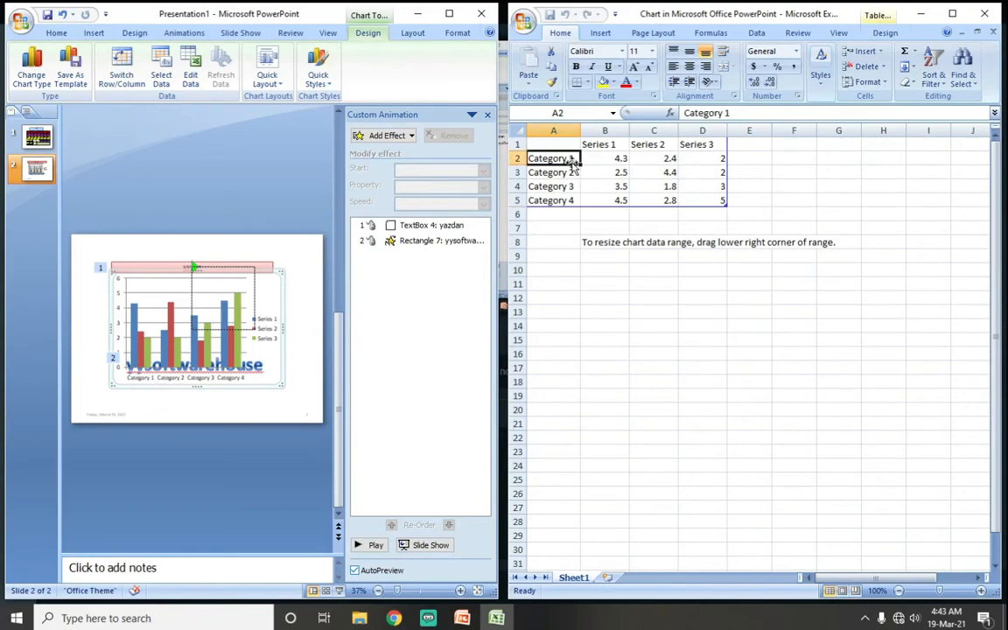
type("nestle")
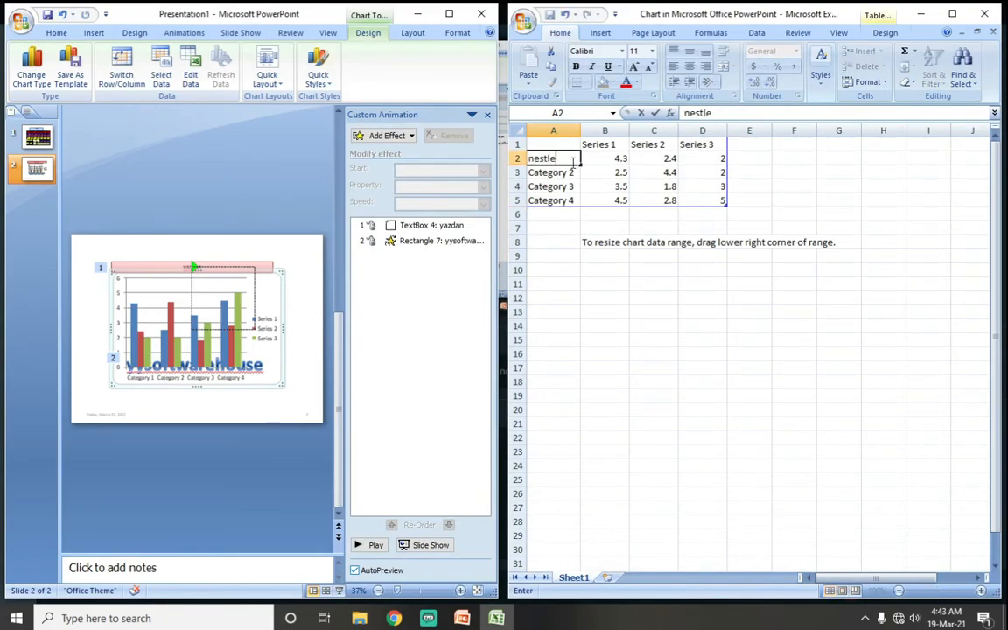
key("Return")
type("abbot")
key("Return")
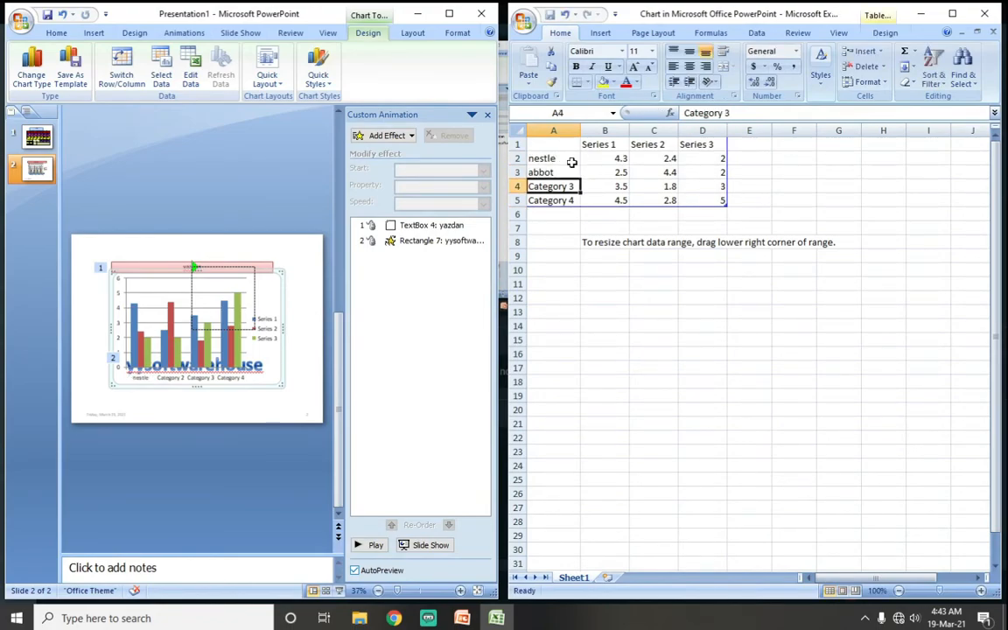
type("shan")
key("Return")
type("nati")
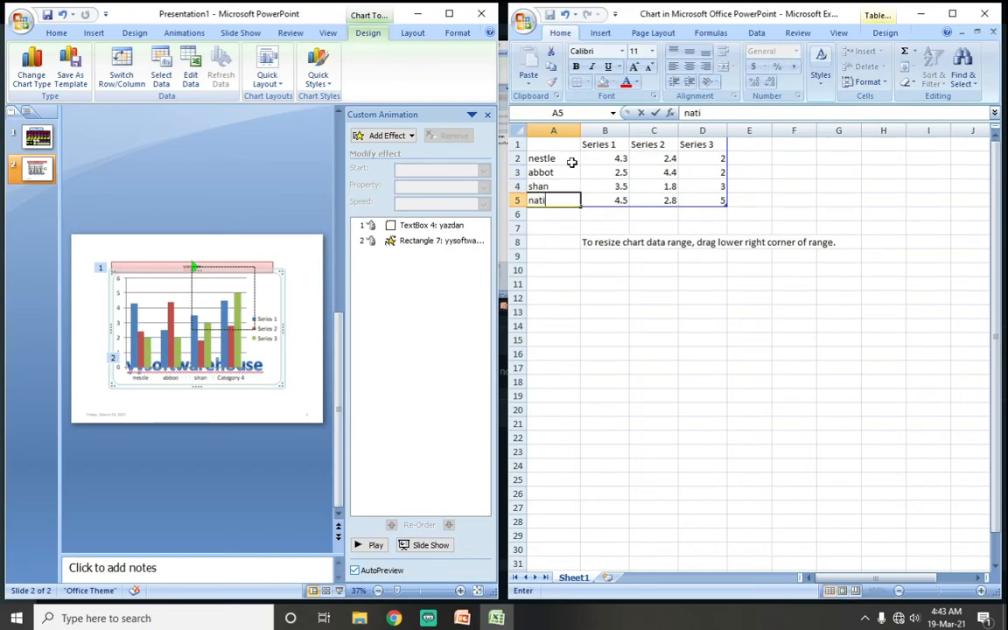
type("onal")
key("Tab")
Rename the three chart series as jan, feb and mar
key("Up")
key("Up")
key("Up")
key("Up")
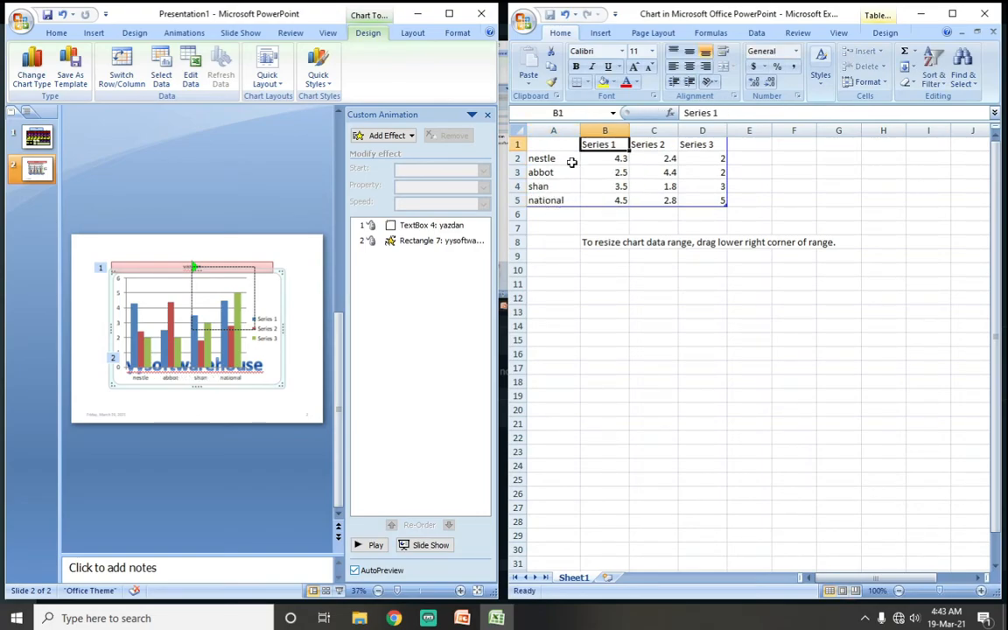
type("jan")
key("Tab")
type("feb")
key("Tab")
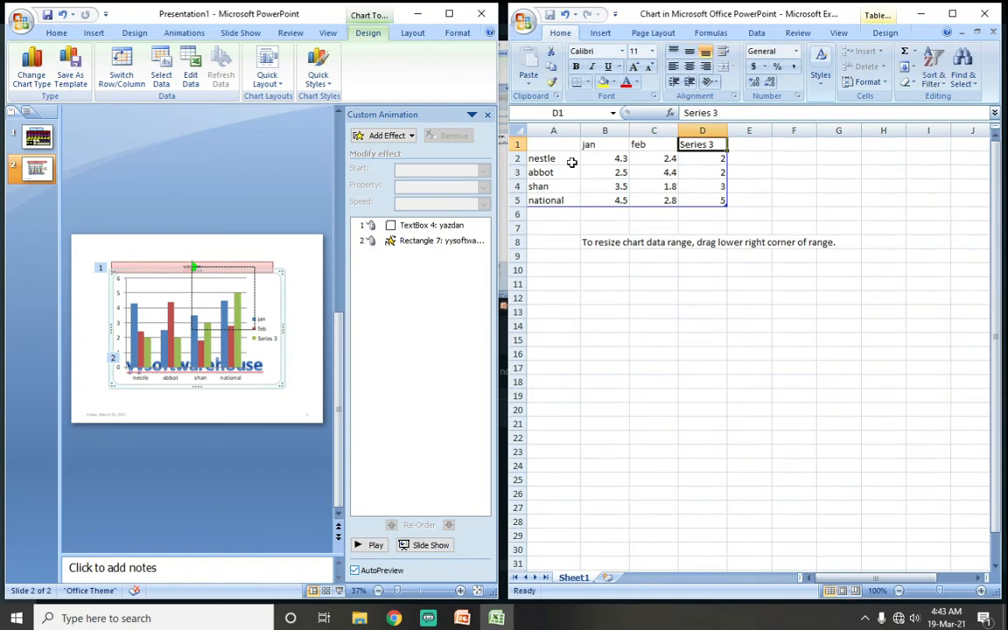
type("mar")
key("Return")
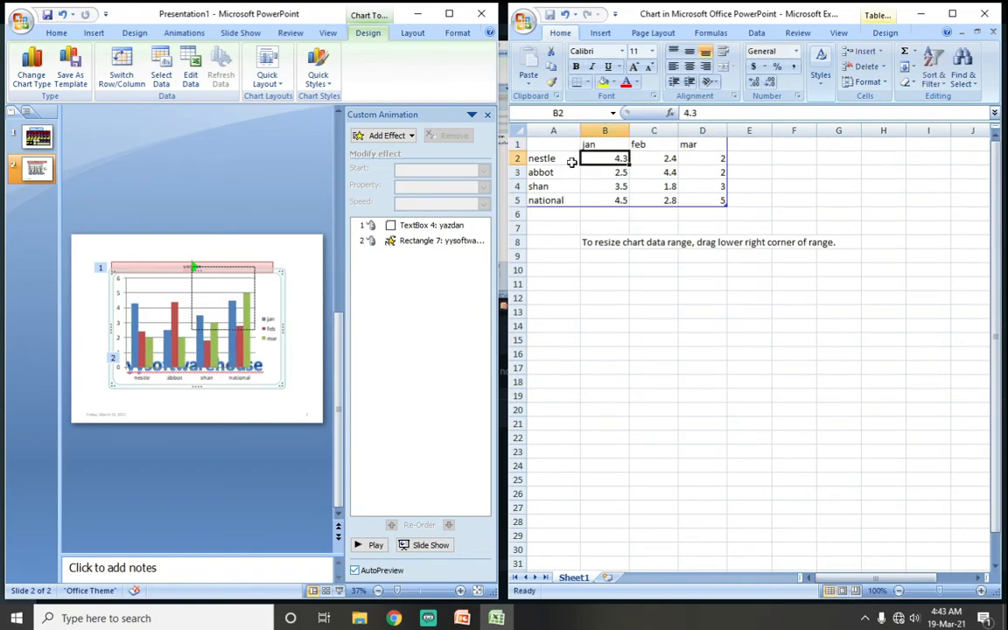
Enter the nestle values as 4500 for jan, 5000 for feb and 56000 for mar
type("450")
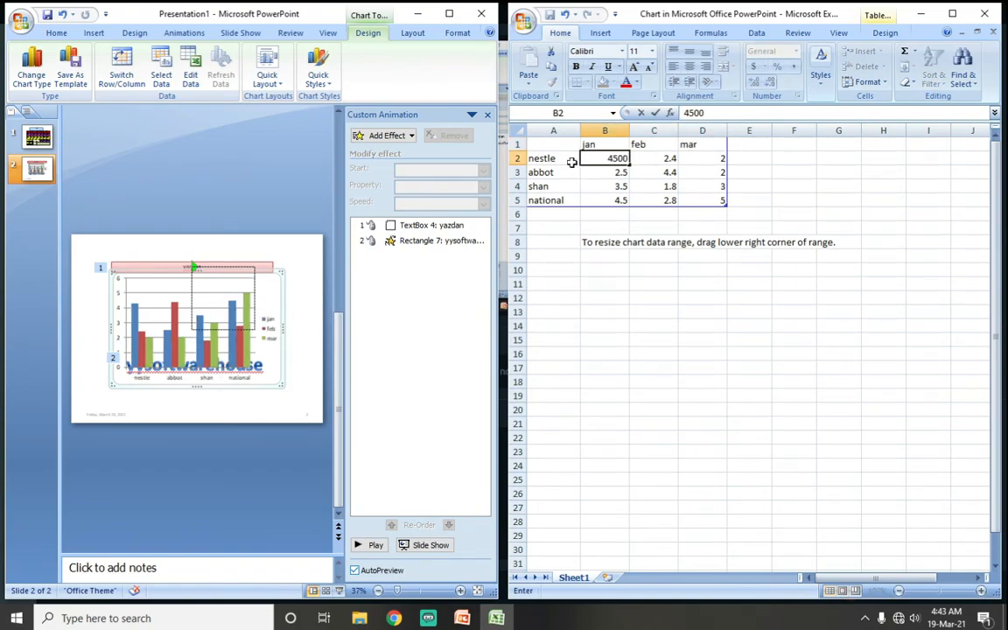
type("0")
key("Tab")
type("5")
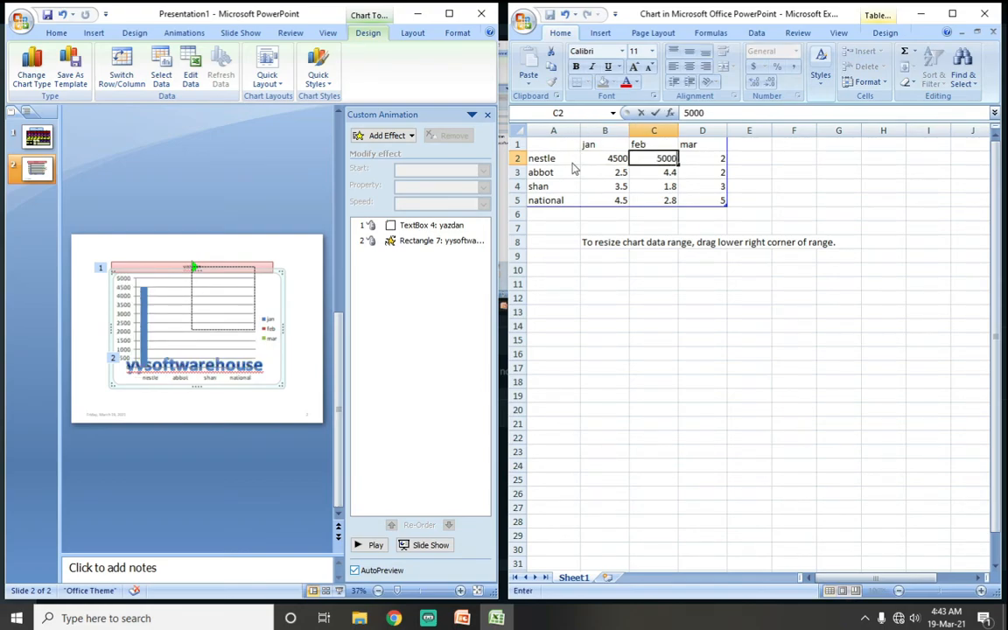
key("Tab")
type("56000")
key("Return")
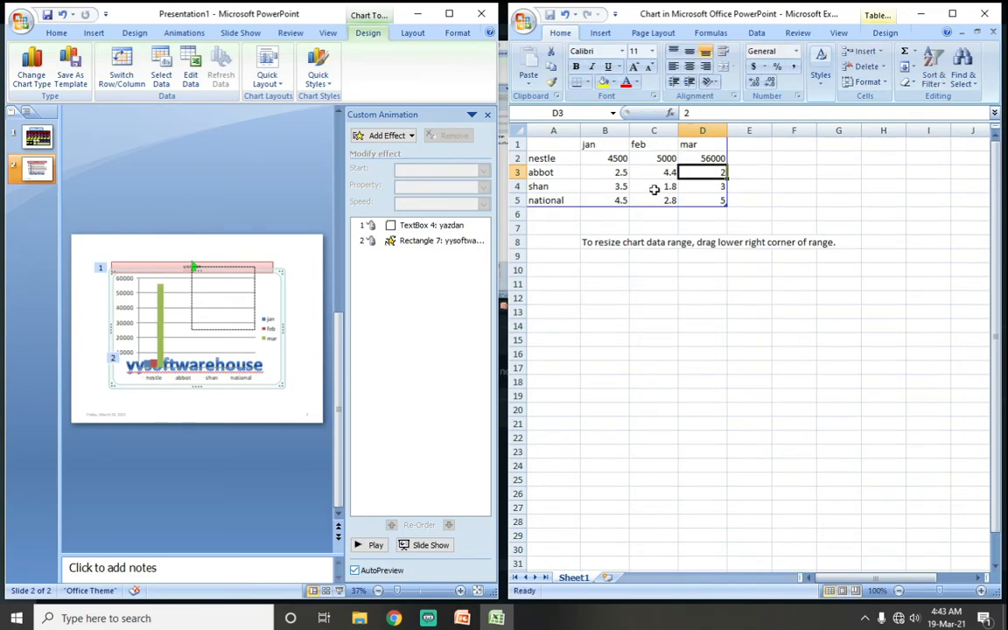
Enter the abbot values as 2250 for jan, 6500 for feb and 7500 for mar
left_click(602, 175)
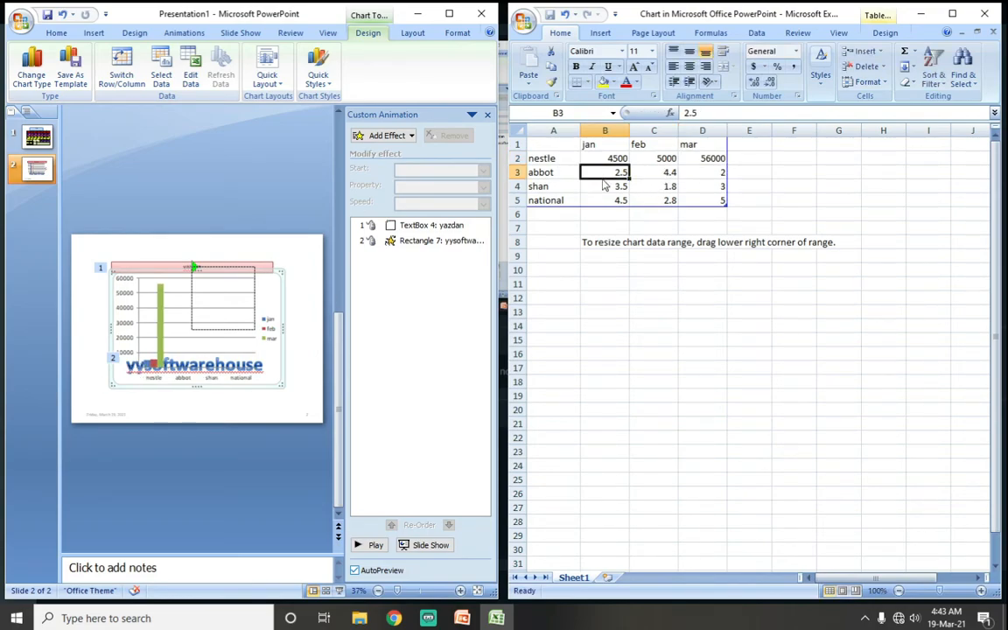
type("2250")
key("Tab")
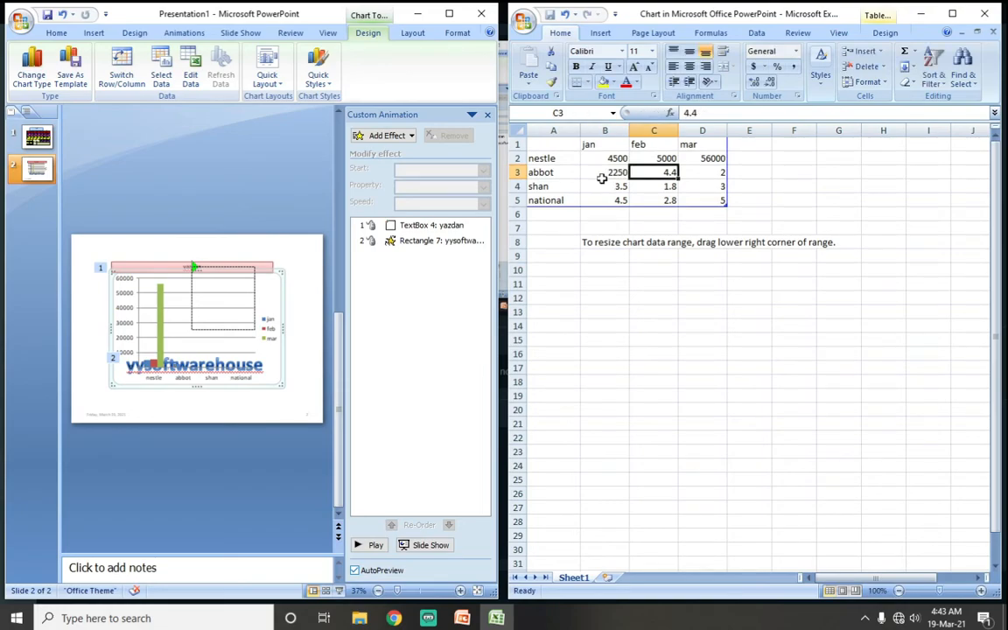
type("6500")
key("Tab")
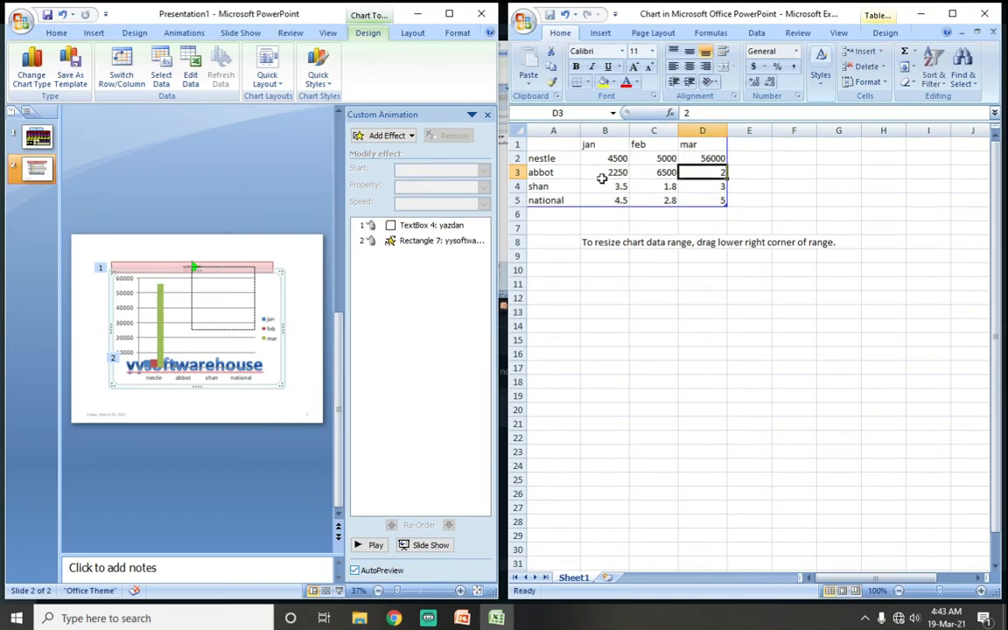
type("7500")
key("Down")
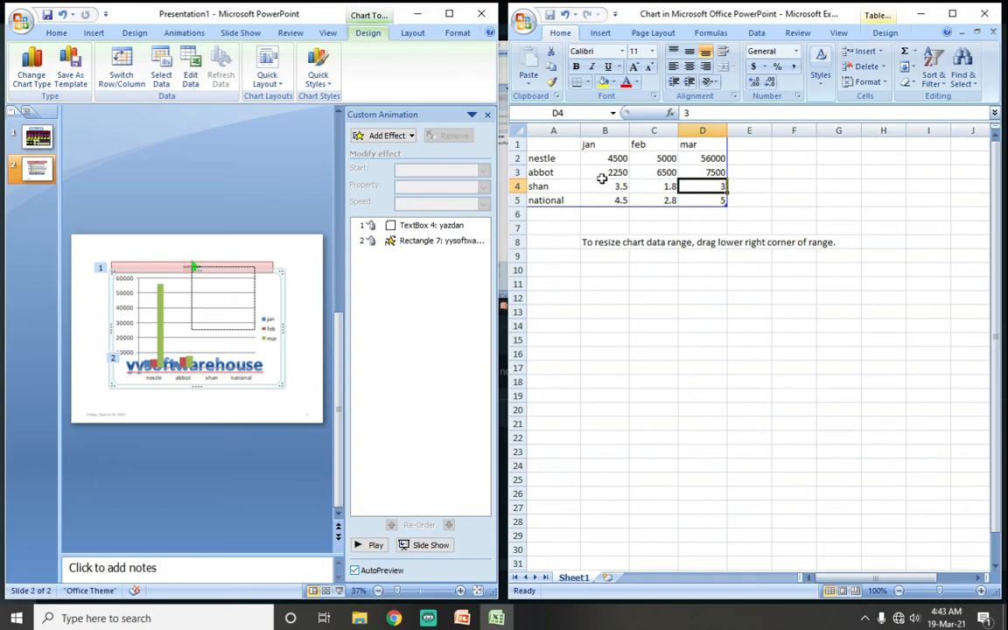
Correct the nestle value for mar to 5600
left_click(604, 184)
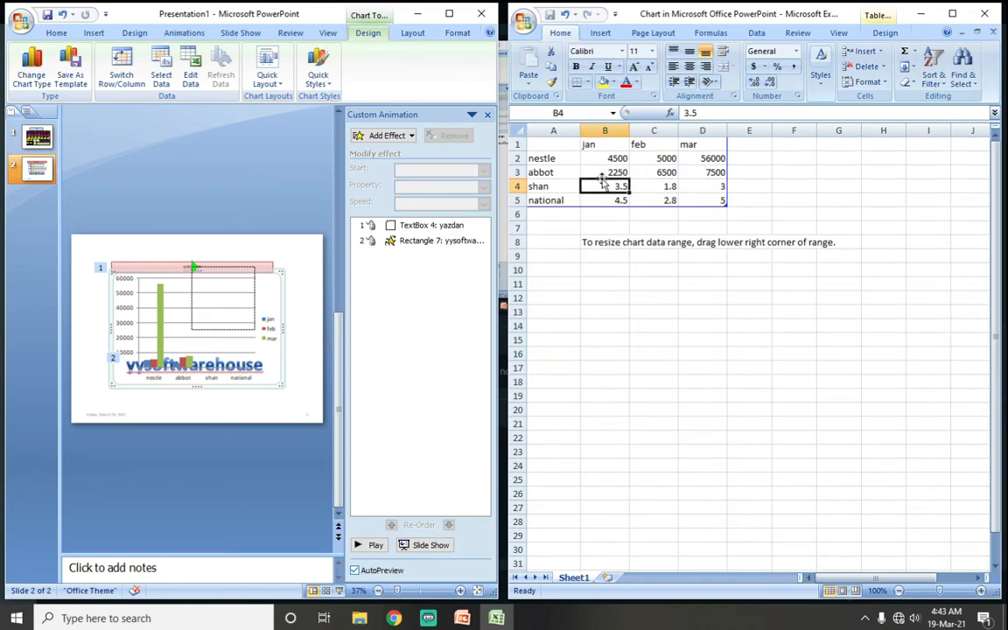
key("Up")
key("Up")
key("Right")
key("Right")
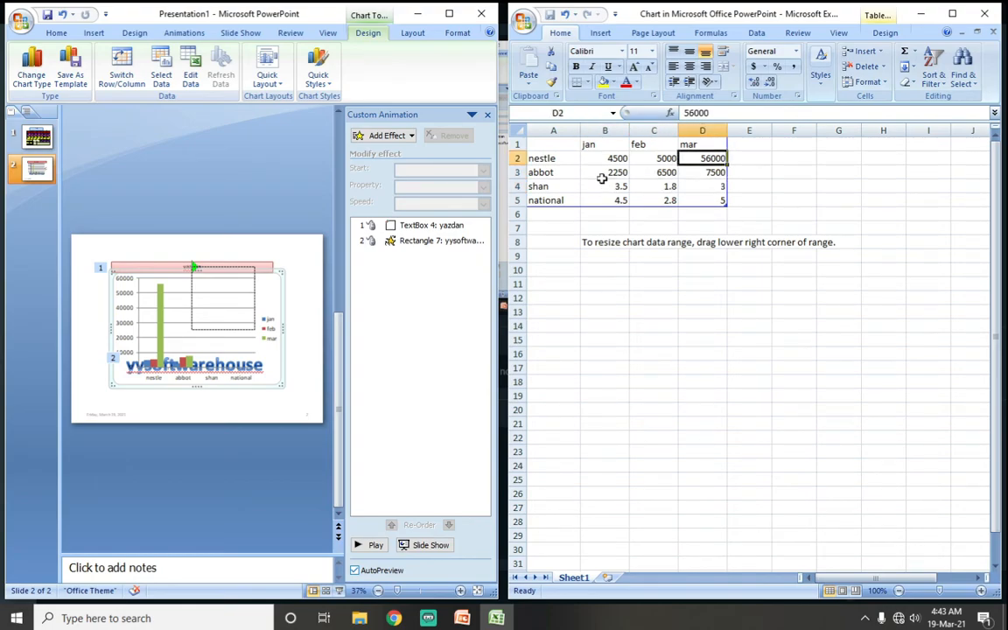
key("F2")
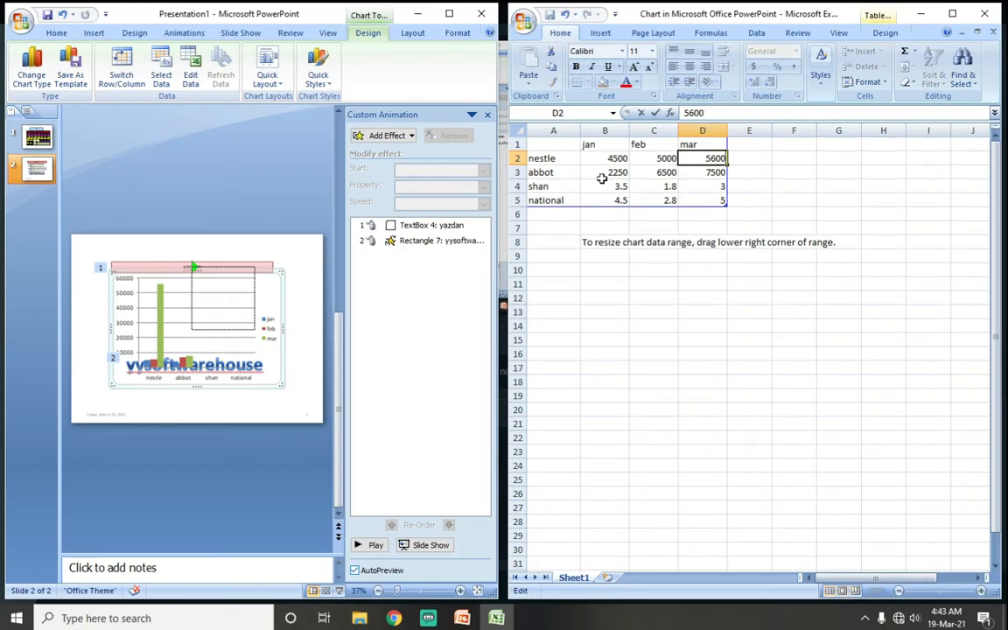
key("Return")
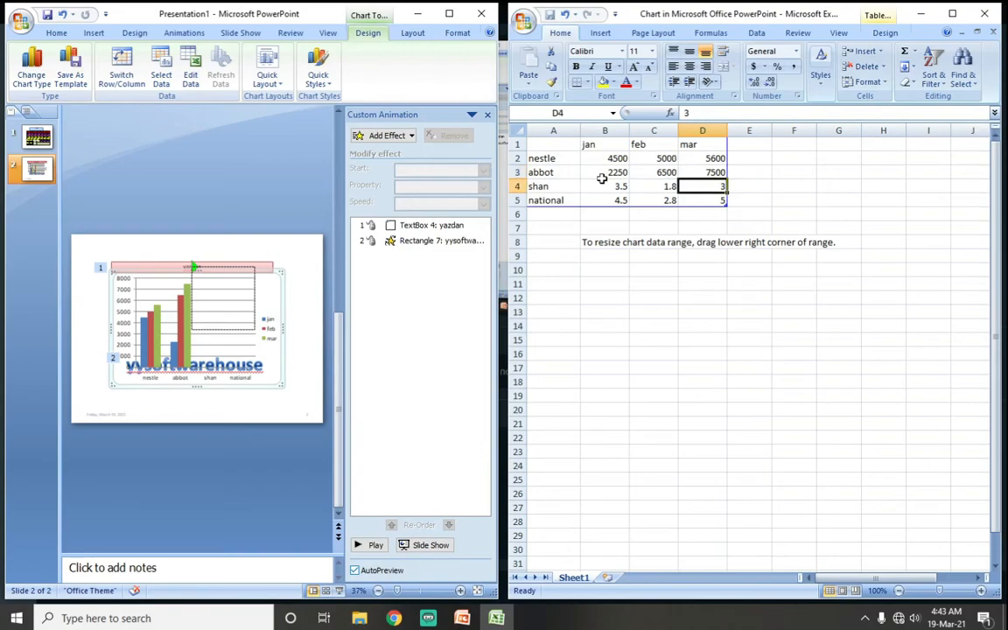
Enter the shan values as 7800 for jan, 9800 for feb and 10000 for mar
left_click(604, 184)
type("7800")
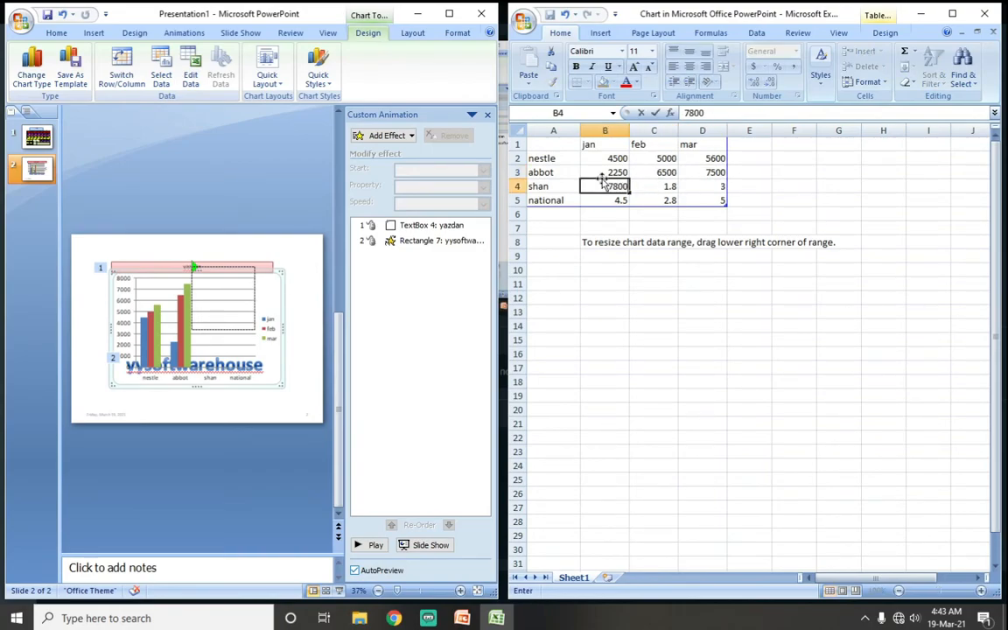
key("Tab")
type("98")
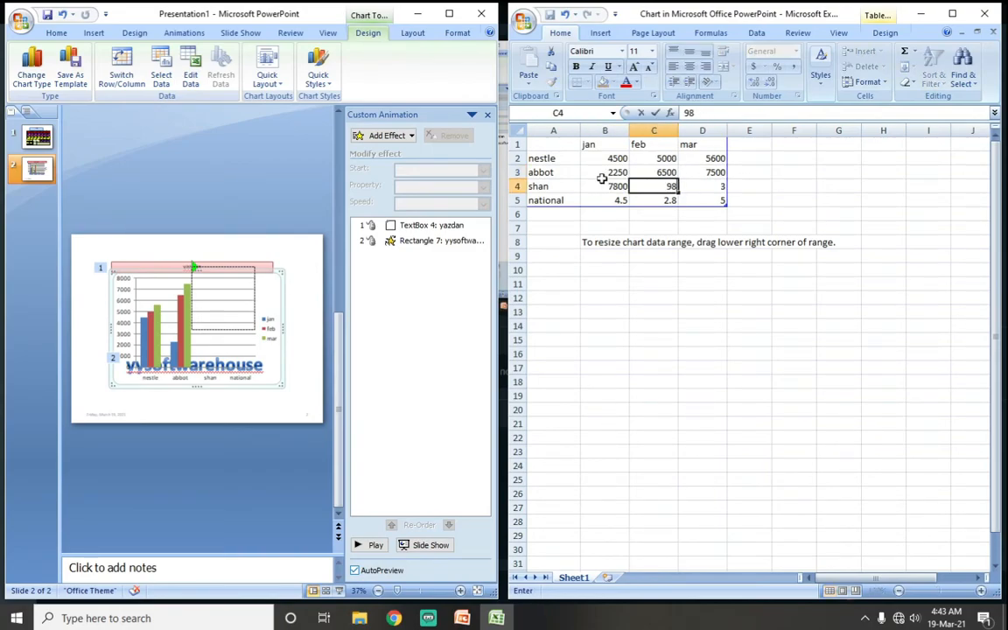
type("00")
key("Tab")
type("1")
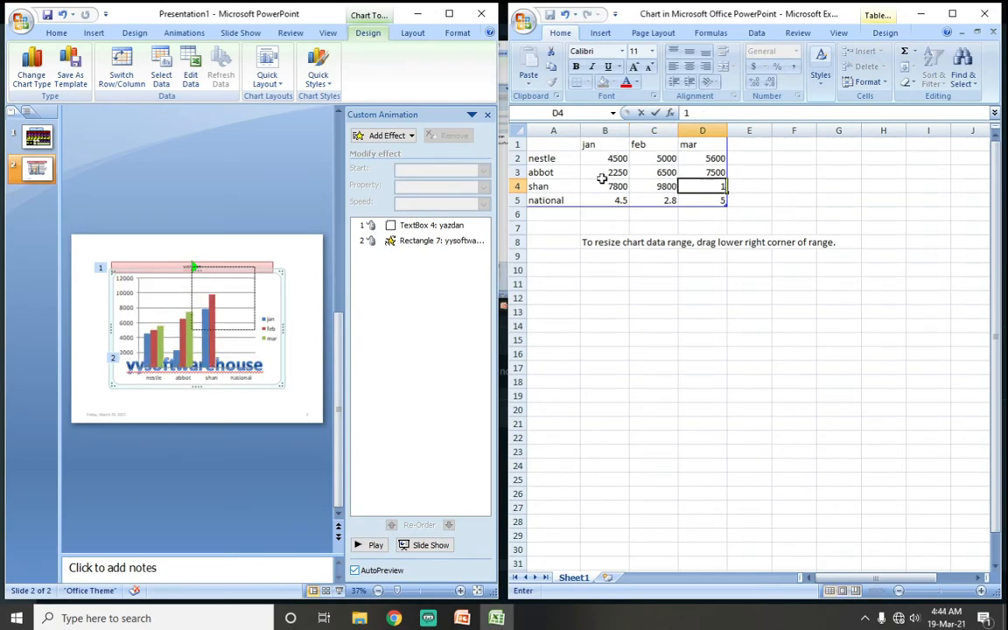
type("0000")
key("Return")
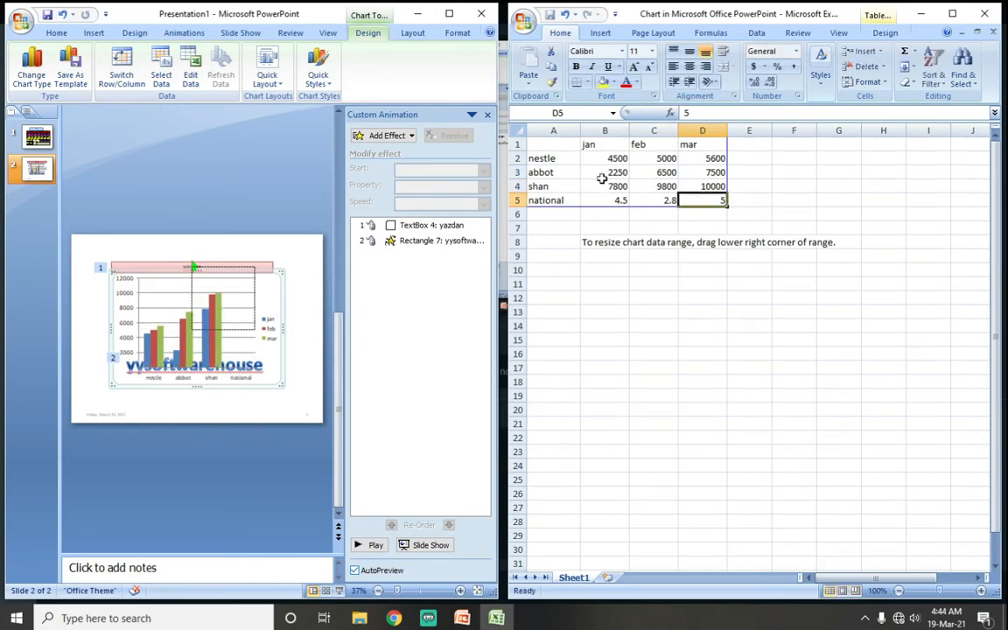
Enter the national values as 15000 for jan, 18000 for feb and 78000 for mar, and close the chart's data sheet
type("15000")
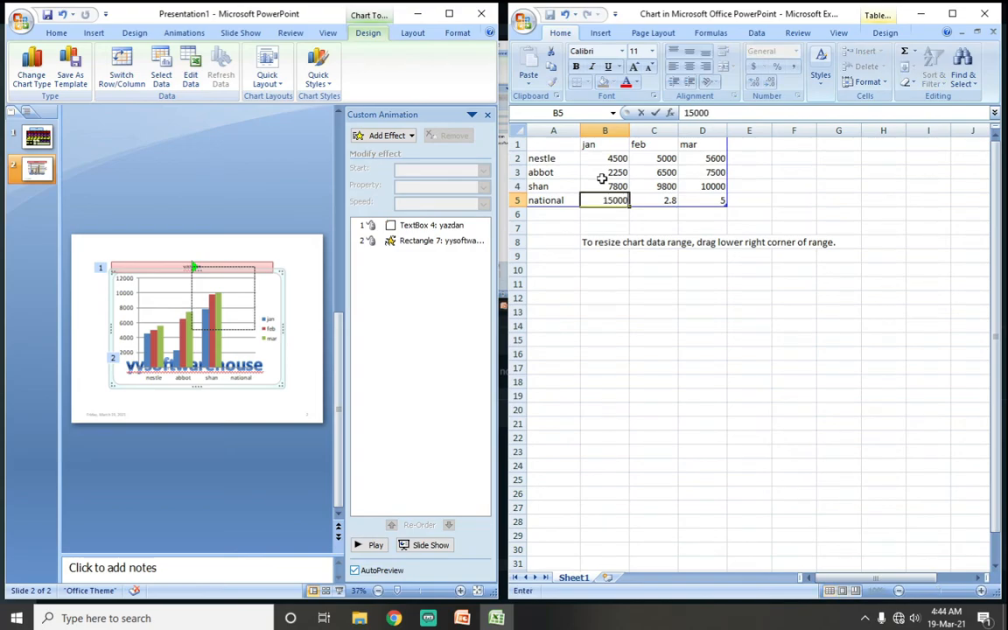
key("Tab")
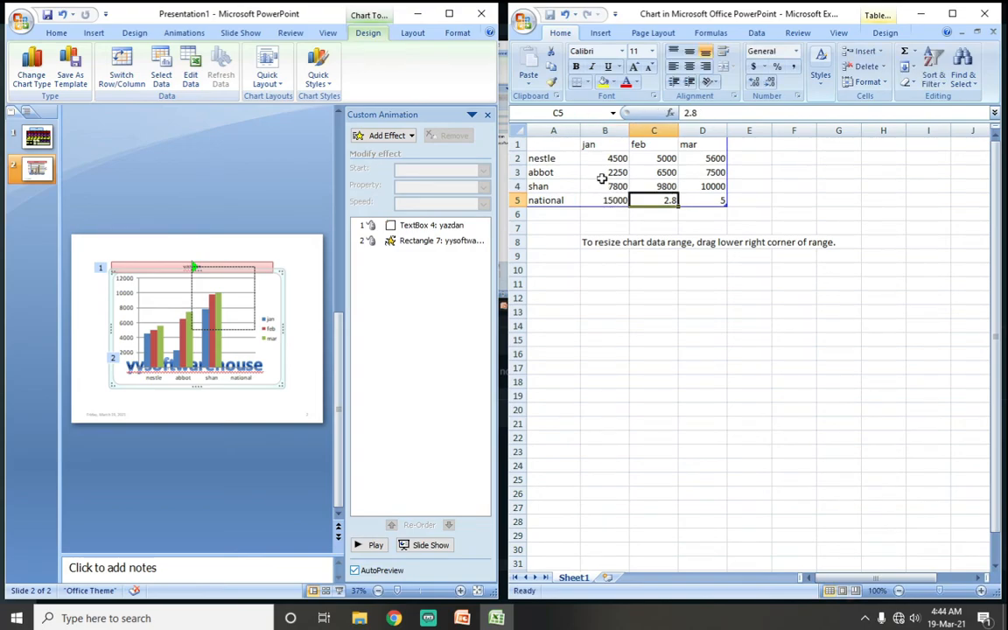
type("18000")
key("Tab")
type("78")
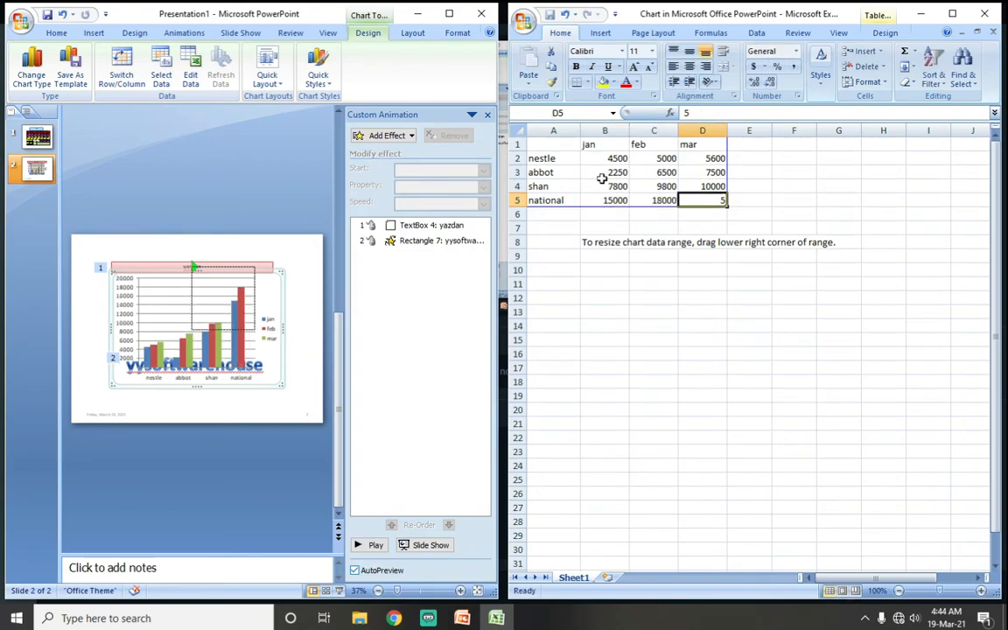
key("Return")
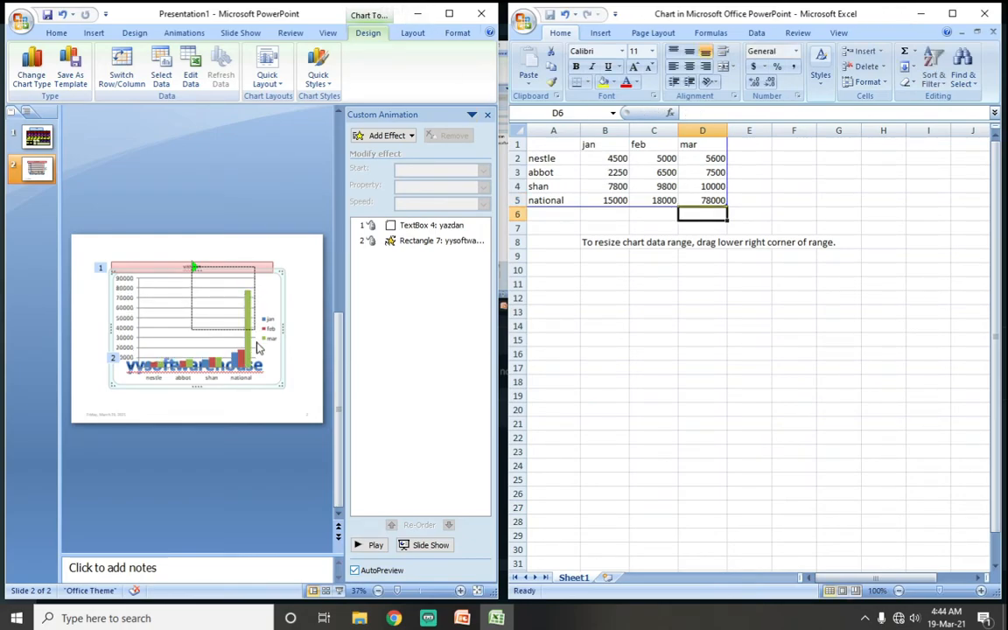
left_click(984, 14)
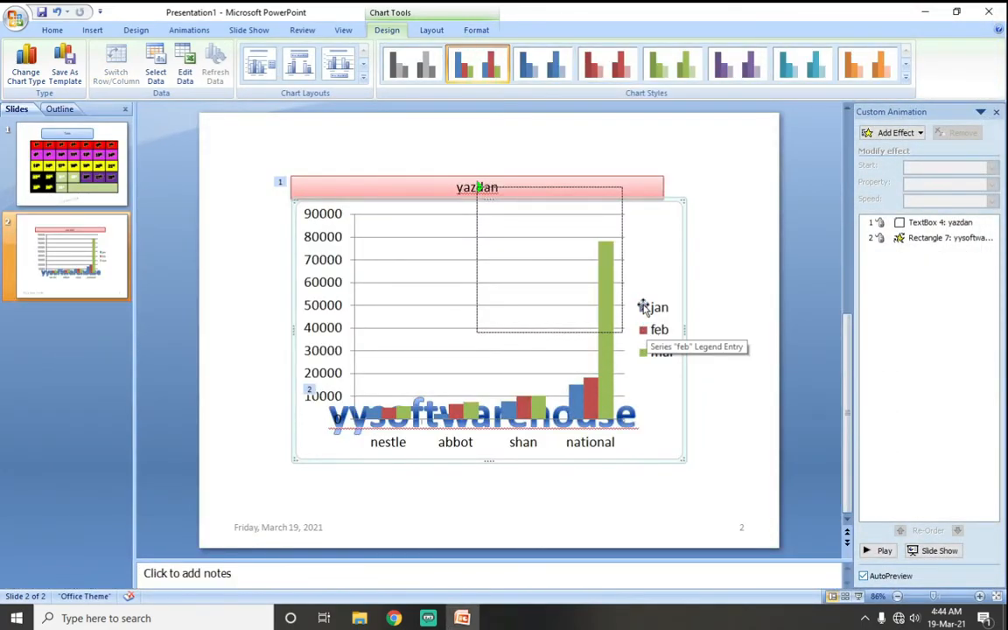
Apply the purple chart style with black background and the chart layout with a title, axis title and data table
left_click(906, 77)
left_click(731, 259)
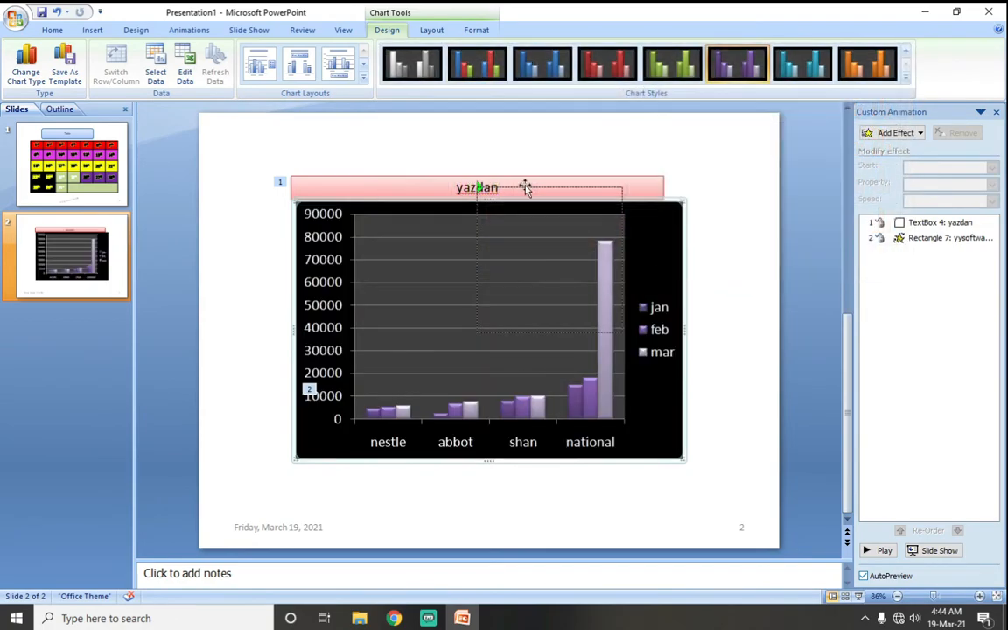
left_click(363, 77)
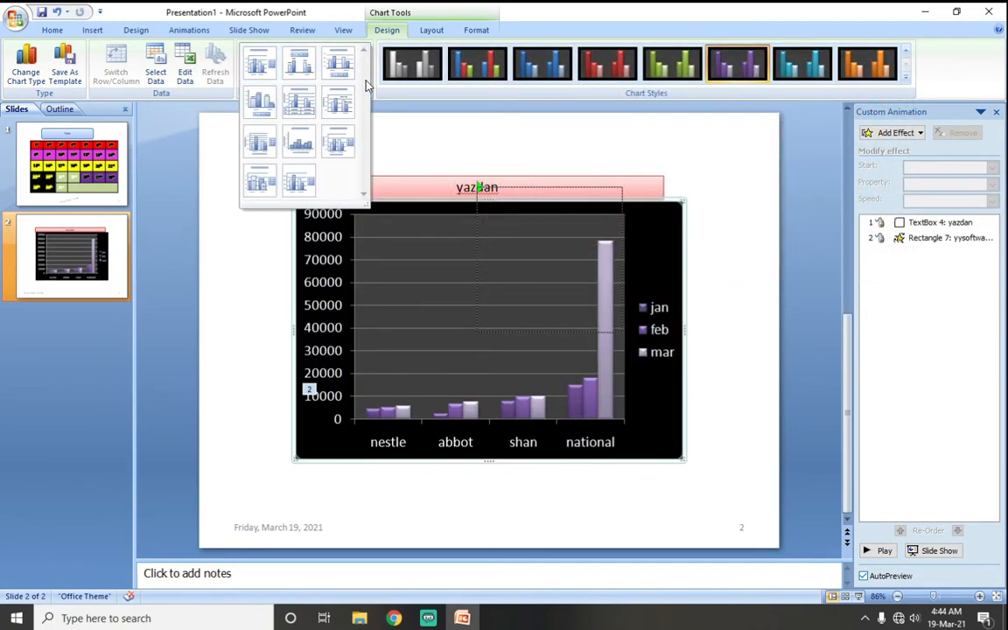
left_click(299, 103)
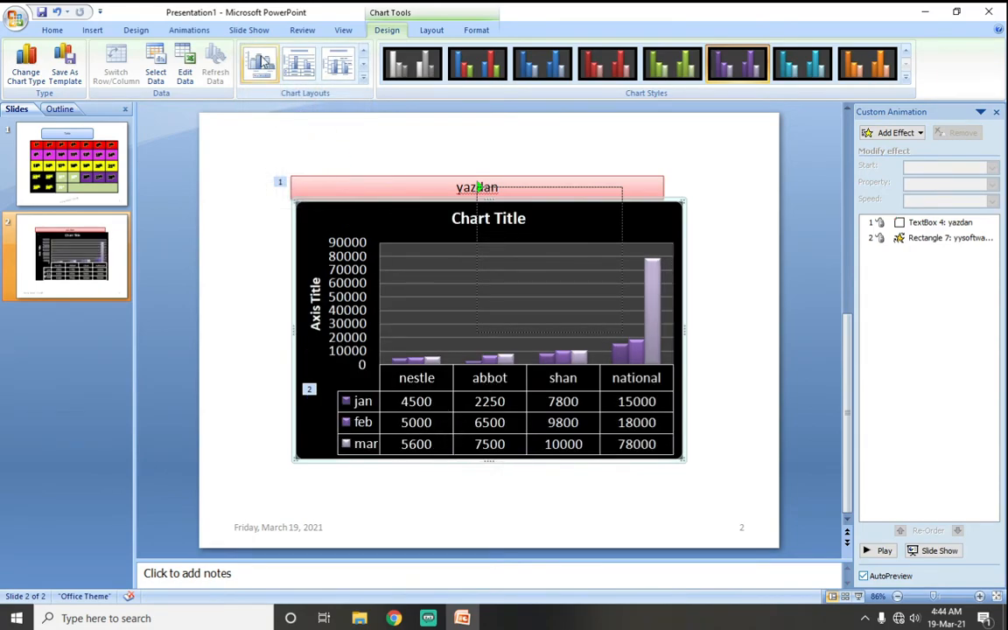
left_click(368, 78)
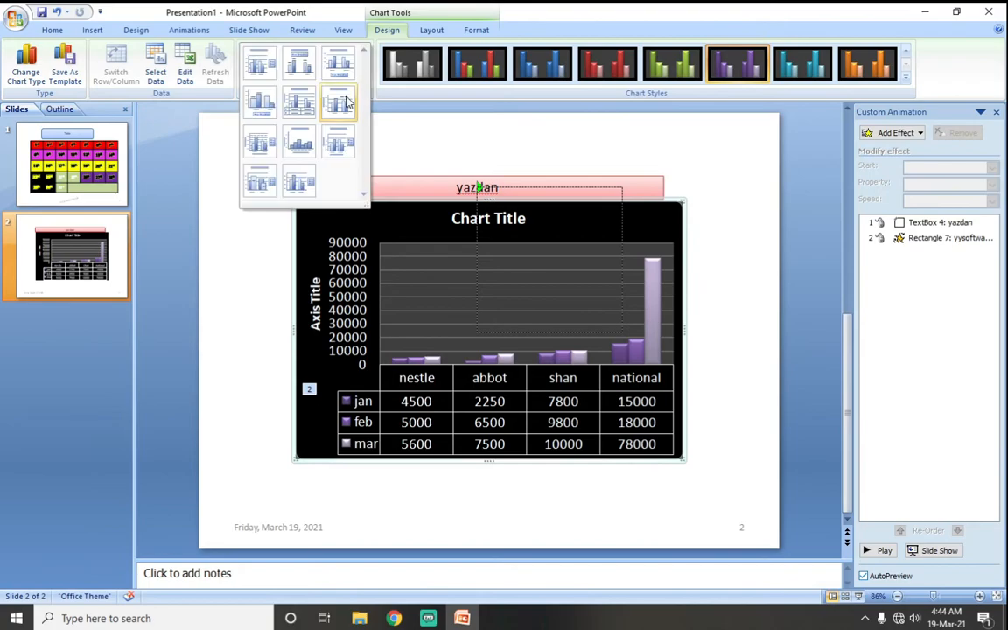
left_click(295, 106)
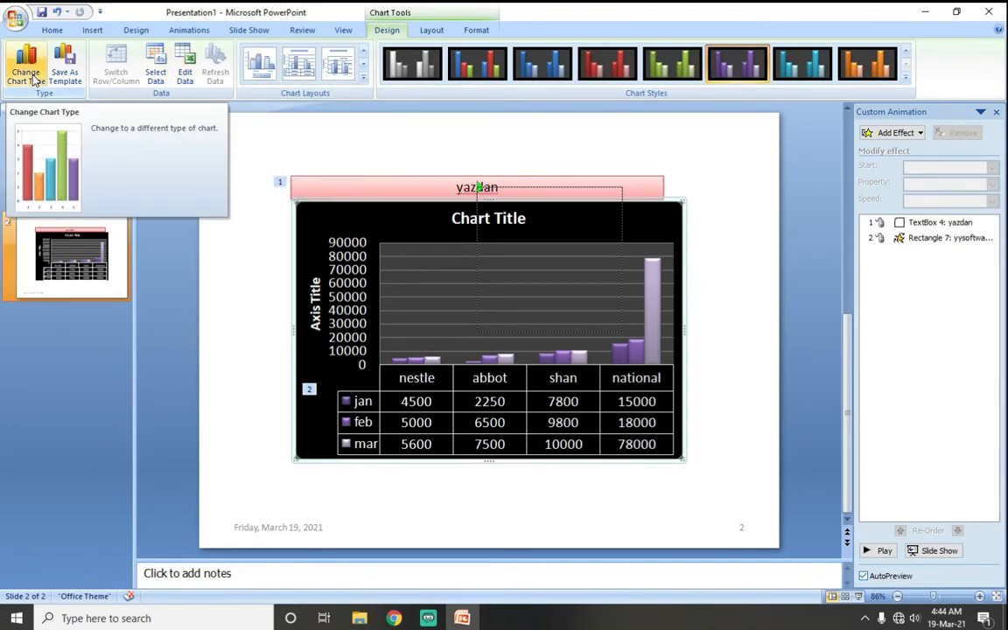
Change the shan value for feb to 78000 in the chart data and close the data sheet
left_click(188, 69)
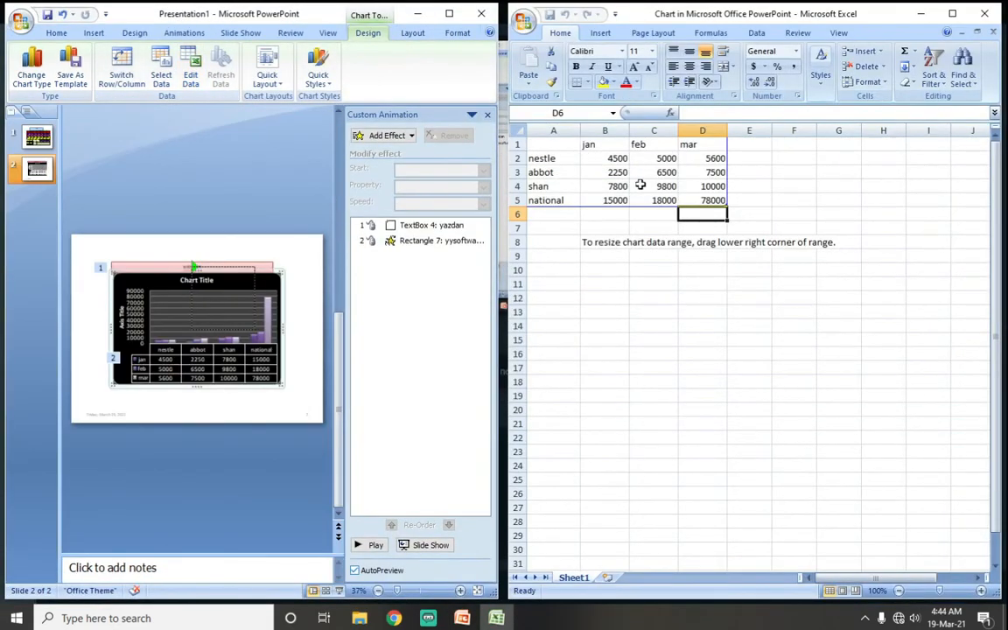
left_click(656, 184)
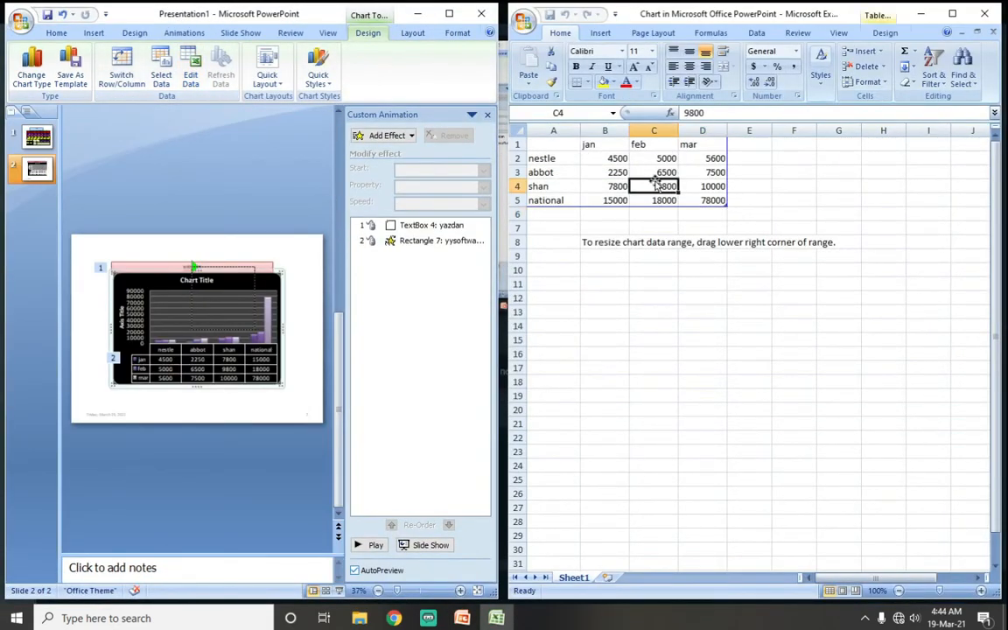
type("78")
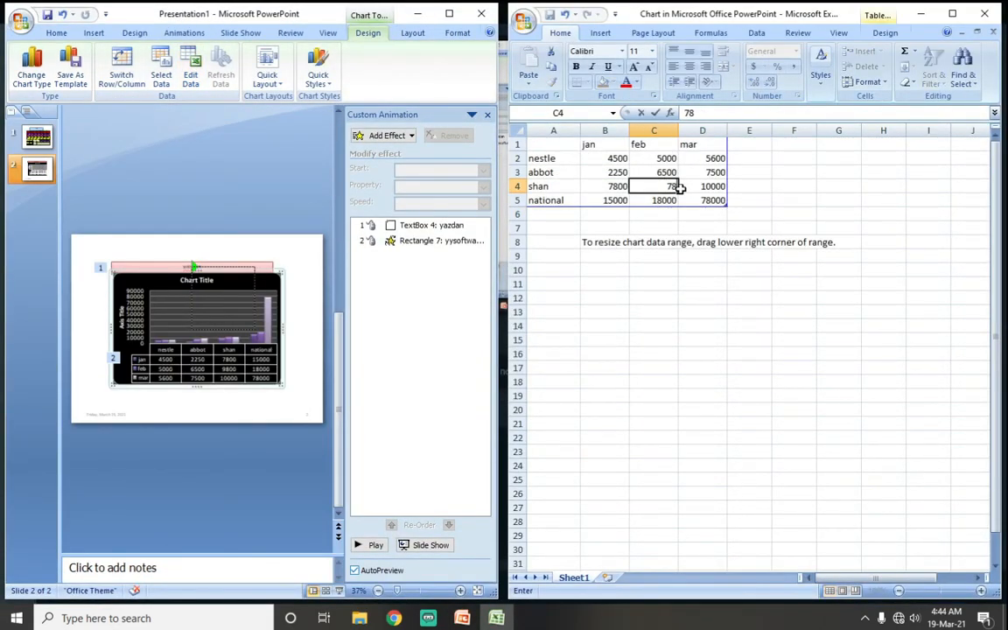
type("000")
key("Return")
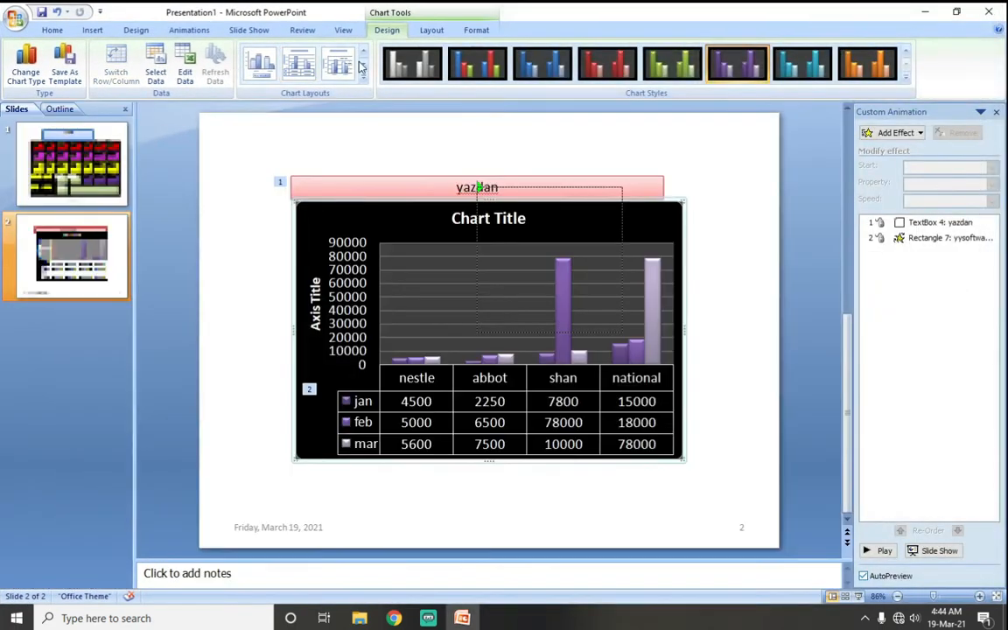
Change the column chart on slide 2 to a basic pie chart
left_click(25, 63)
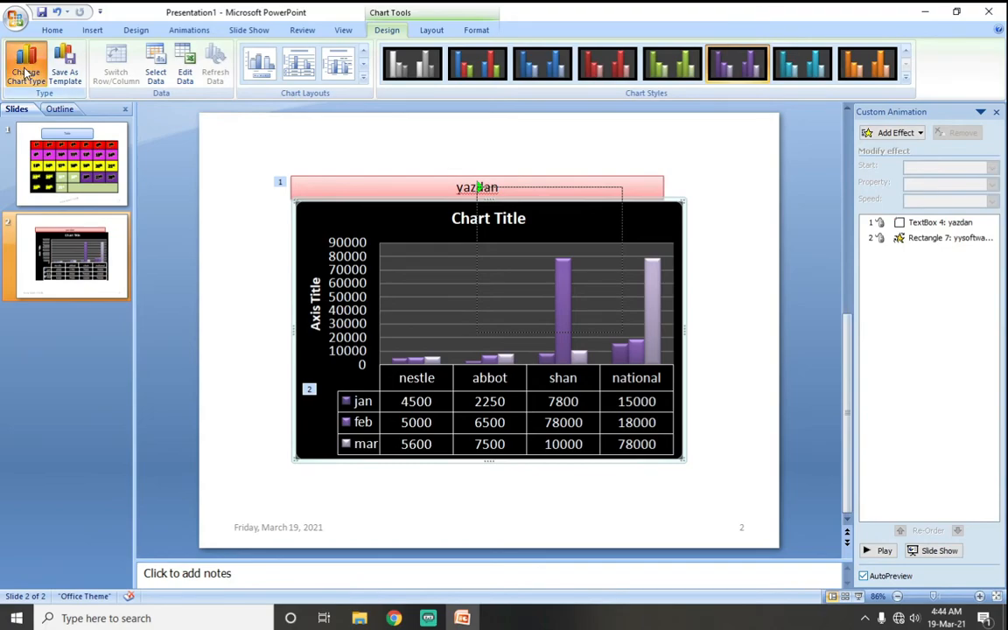
left_click(346, 255)
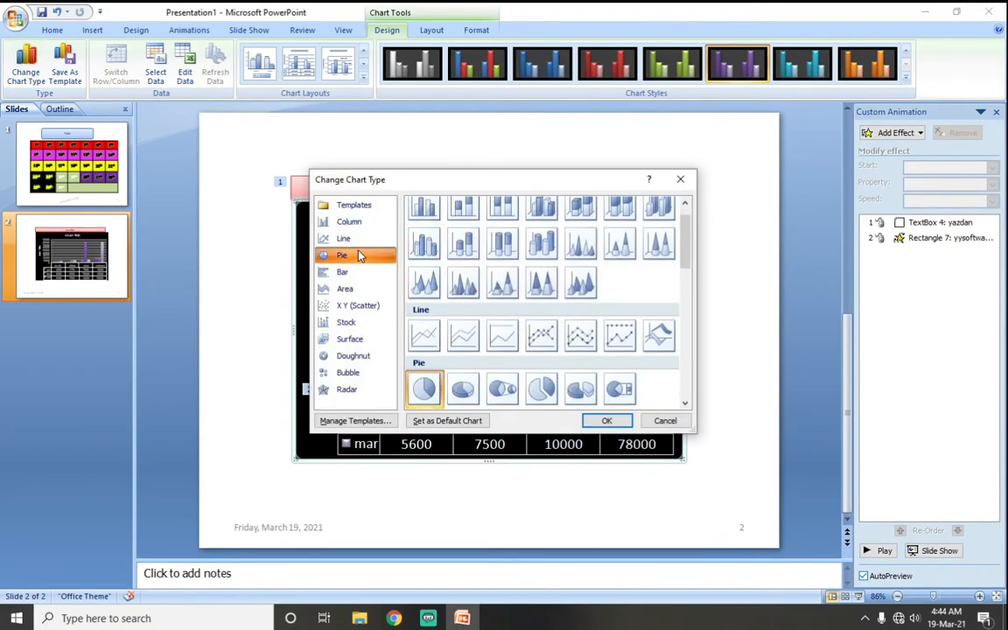
left_click(605, 420)
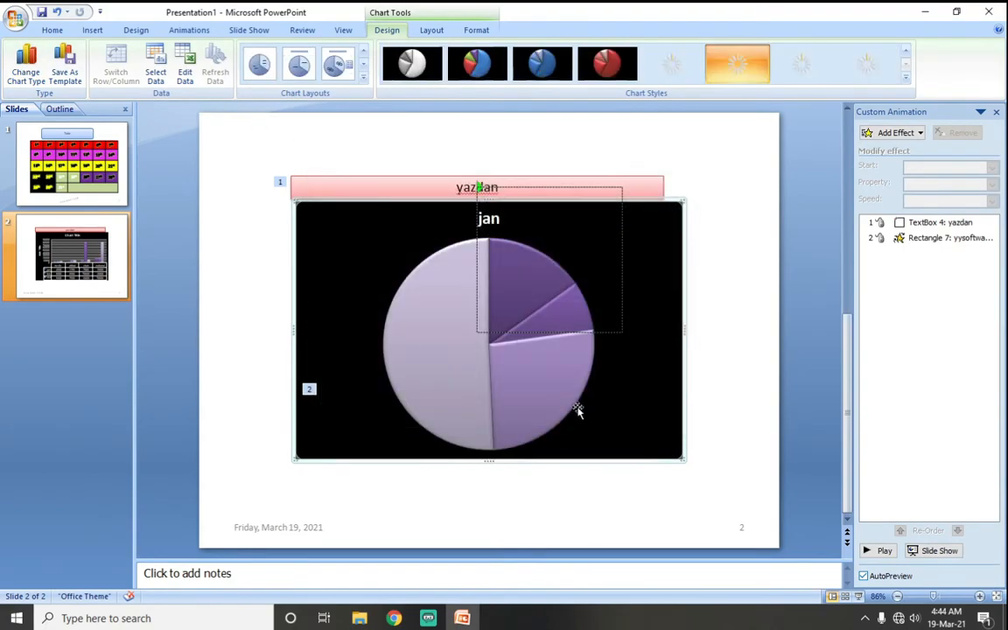
Apply the pie chart layout with percentage labels and a side legend, and the multicolour chart style with white background
left_click(339, 67)
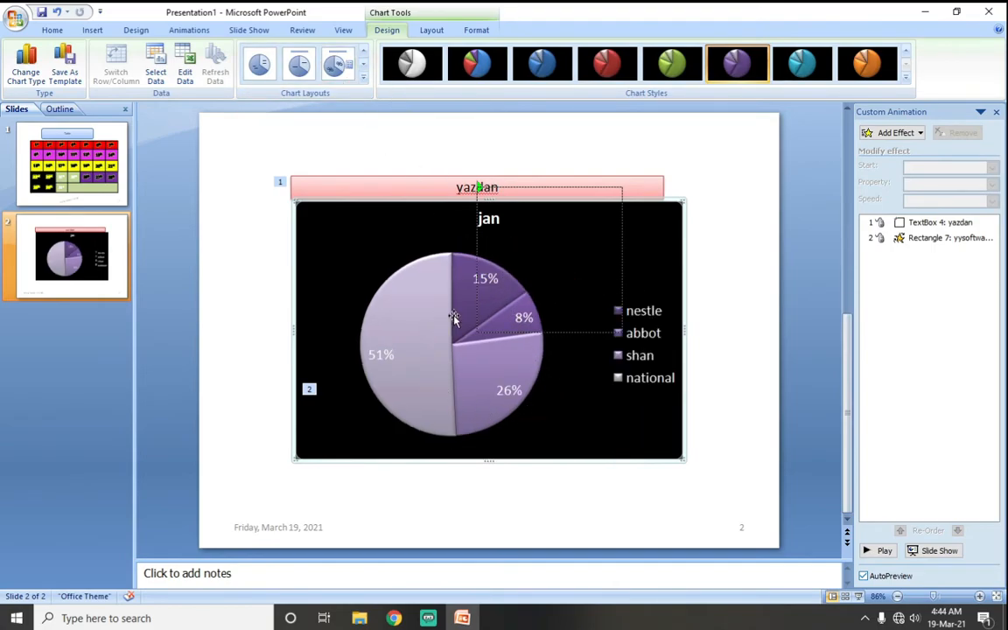
left_click(906, 77)
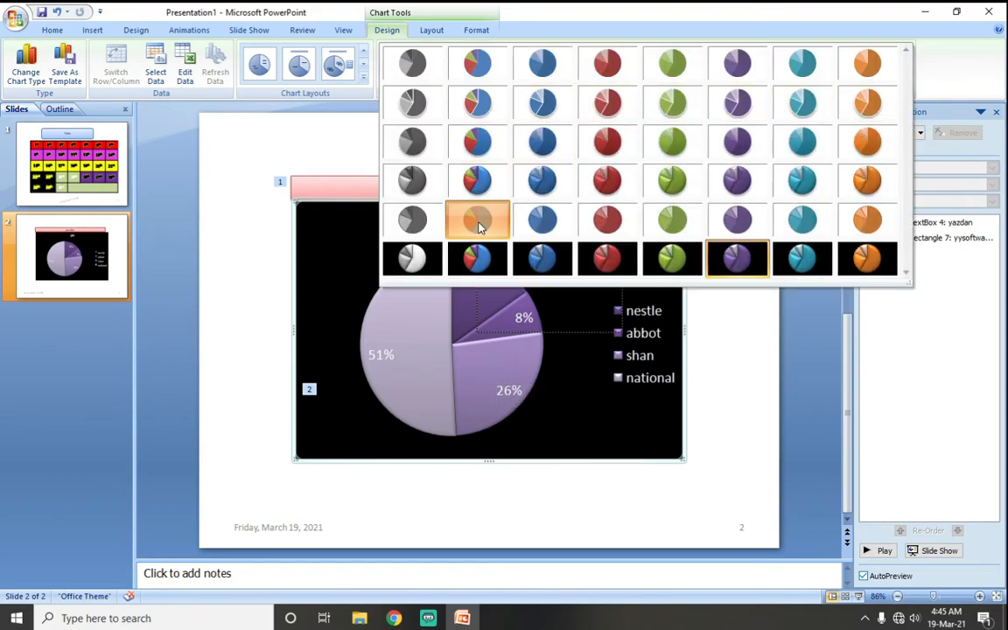
left_click(478, 220)
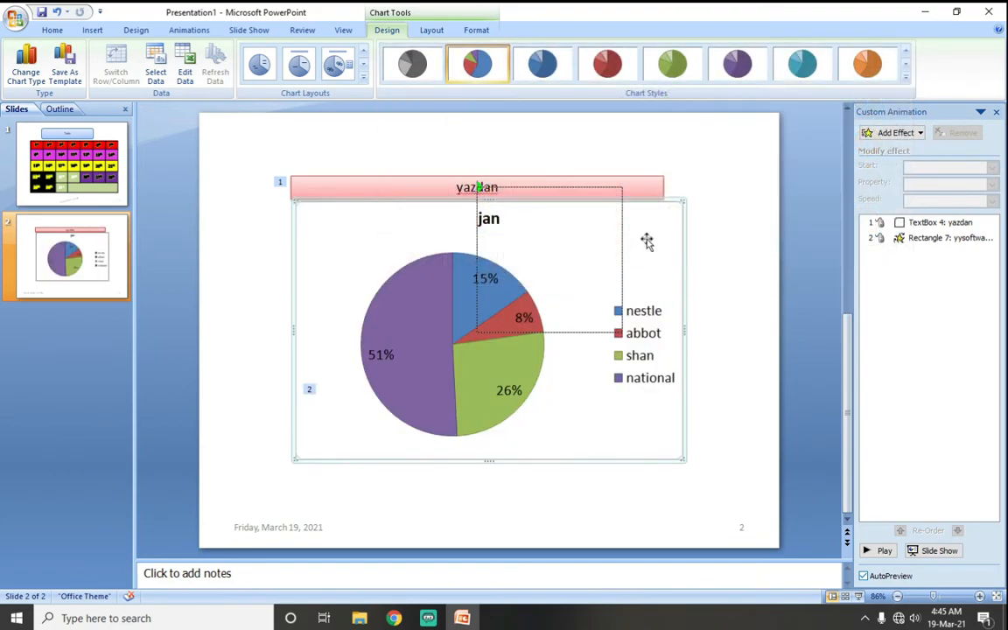
Fill the pie chart's legend background with dark purple from the theme colors
left_click(484, 31)
left_click(489, 306)
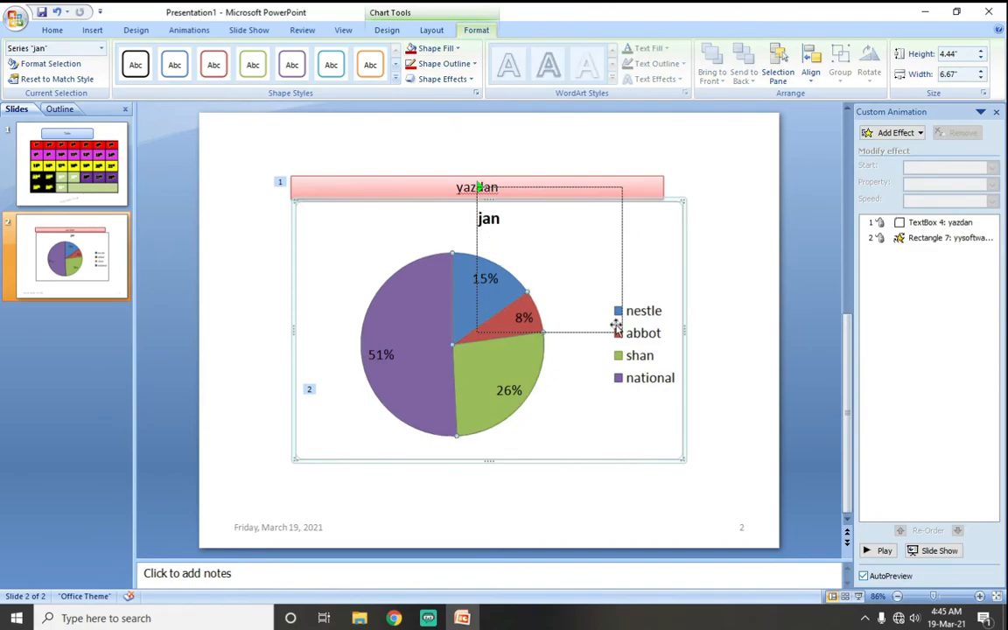
left_click(620, 319)
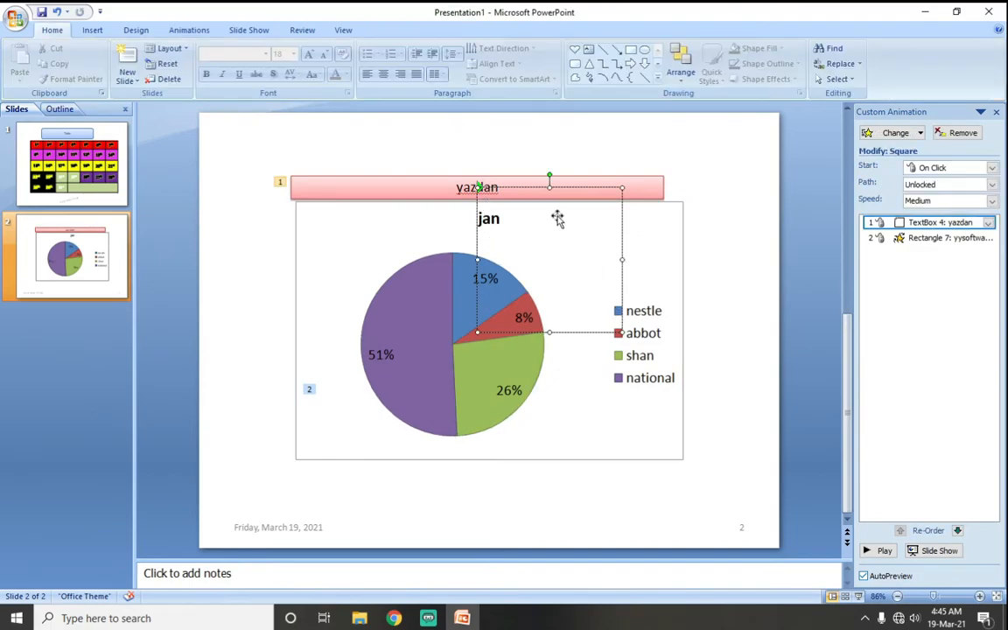
left_click(618, 313)
left_click(442, 48)
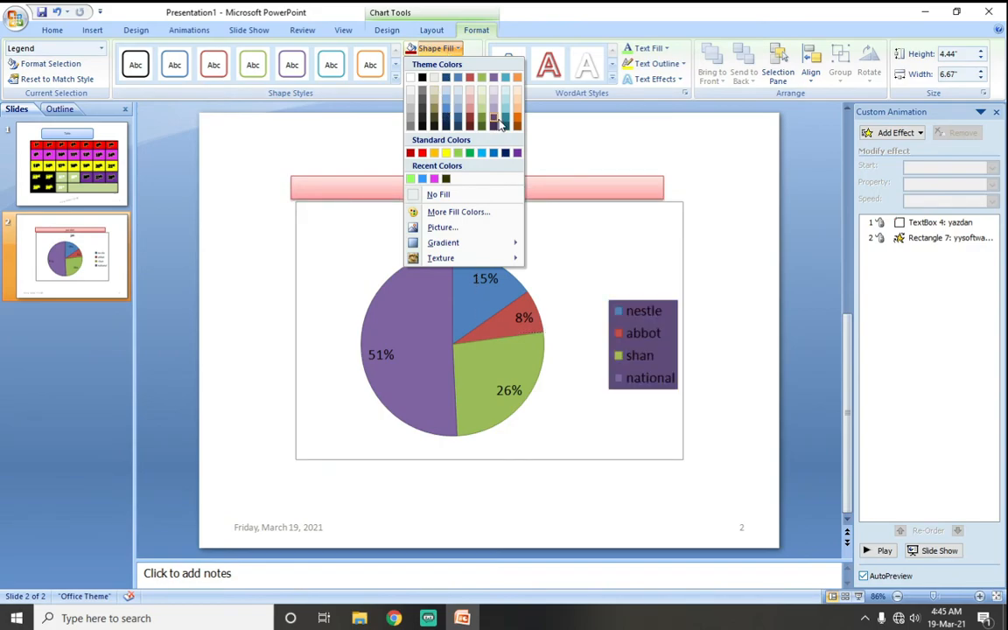
left_click(501, 125)
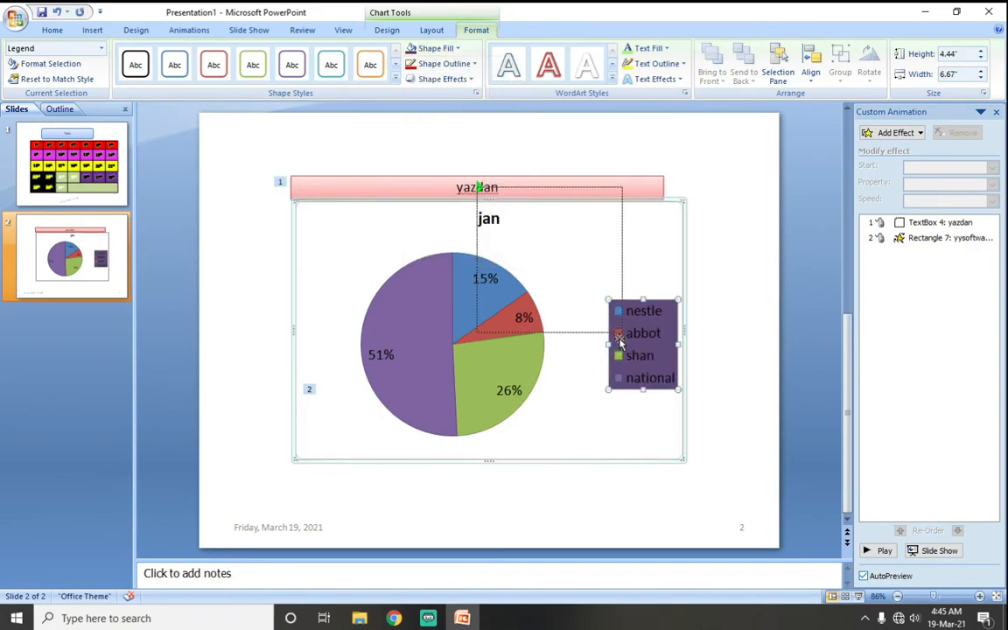
Recolor the shan entry and its pie slice with the standard light green fill
left_click(620, 360)
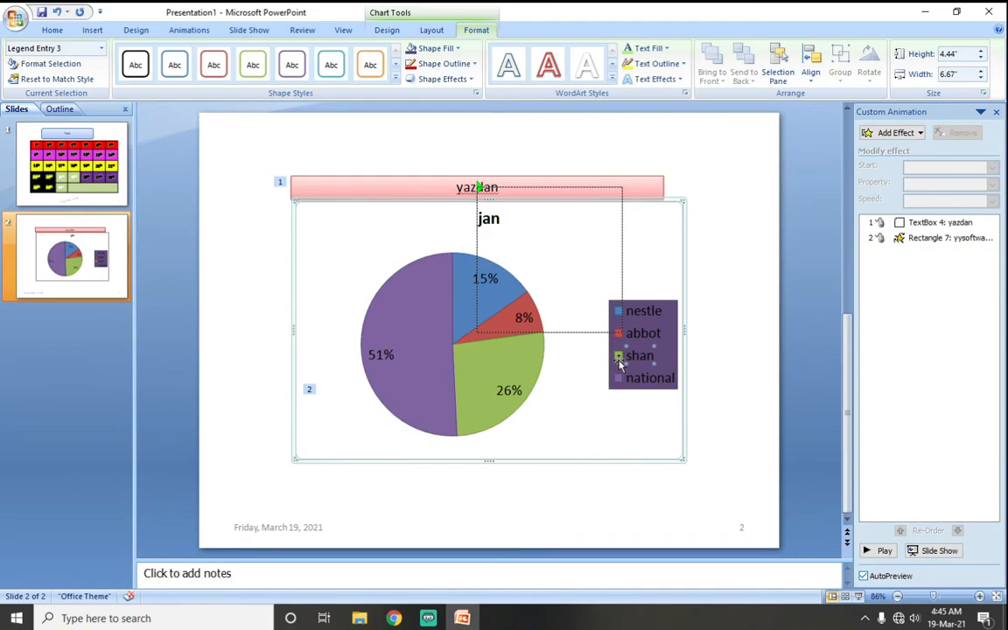
left_click(425, 48)
left_click(449, 49)
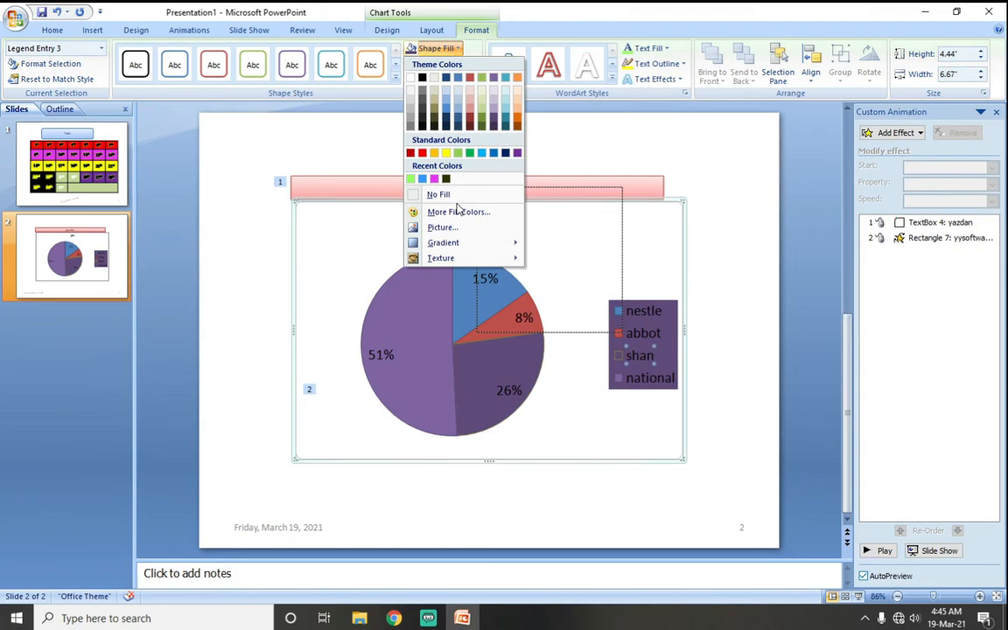
left_click(458, 153)
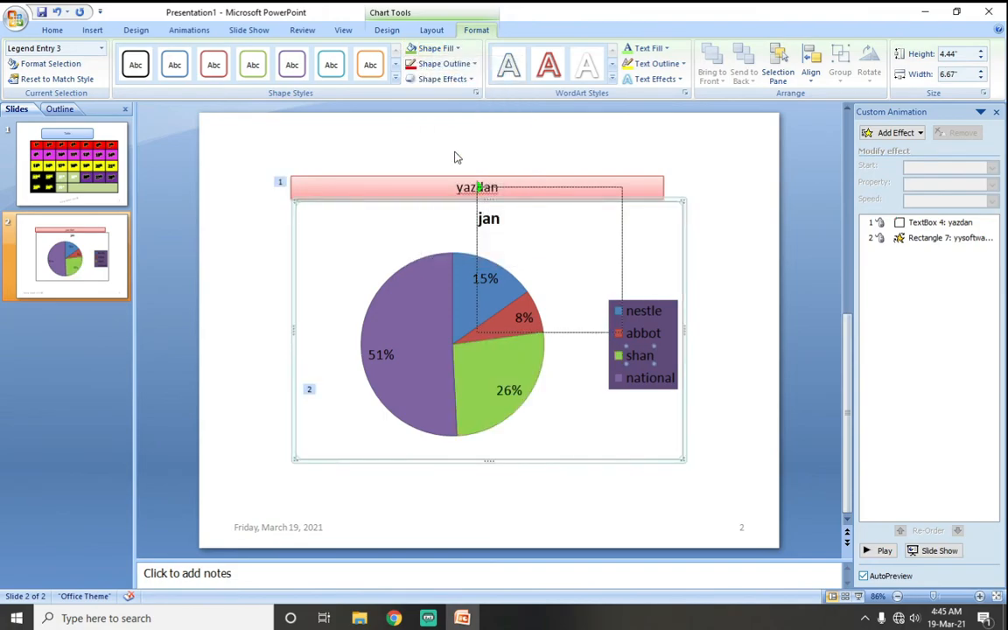
Apply the orange colored-fill shape style with light outline to the whole chart area
left_click(395, 78)
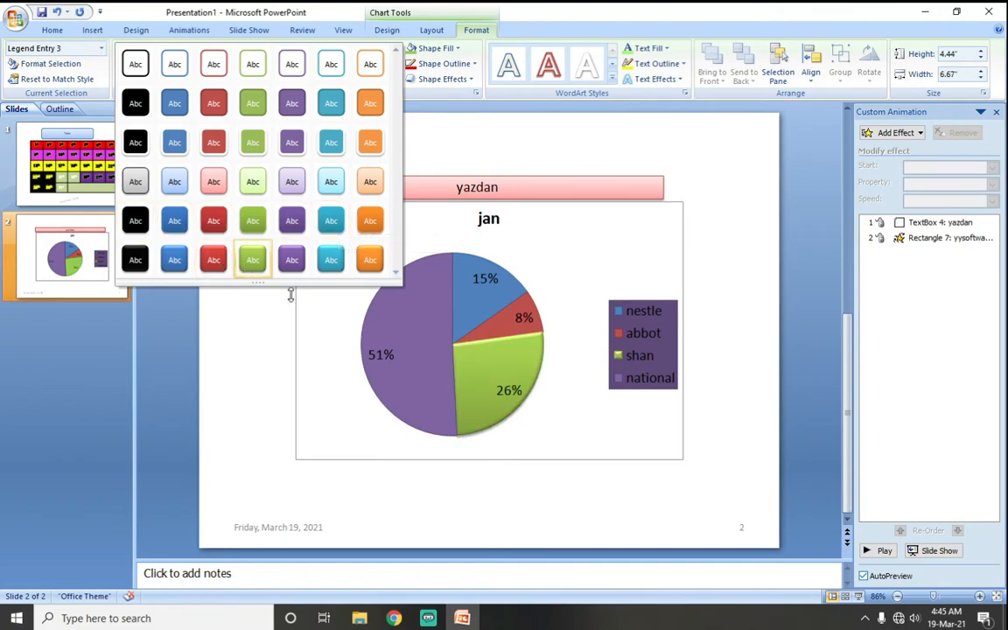
left_click(510, 477)
left_click(517, 464)
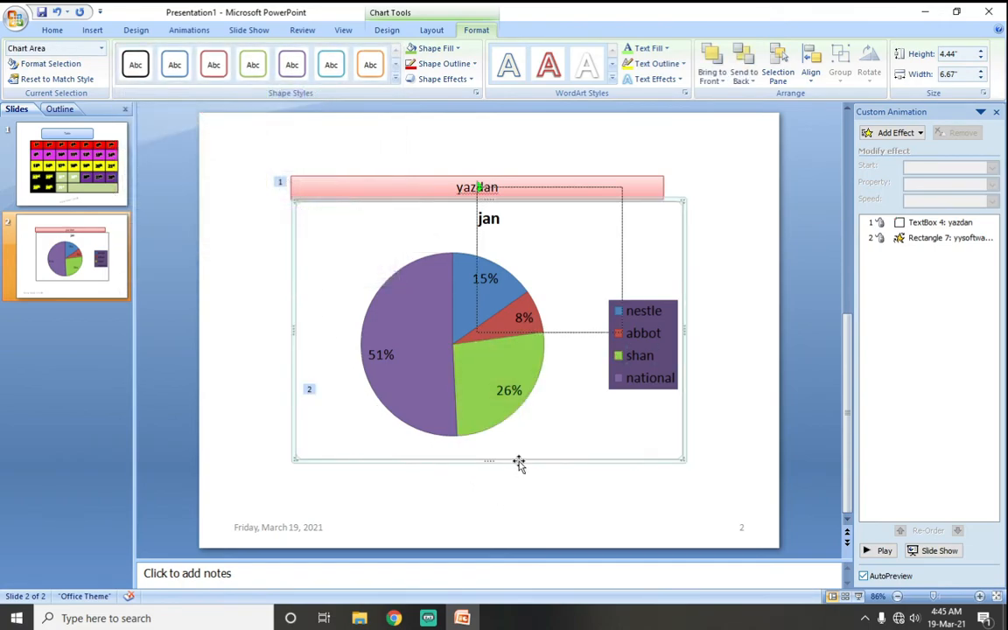
left_click(450, 50)
left_click(395, 85)
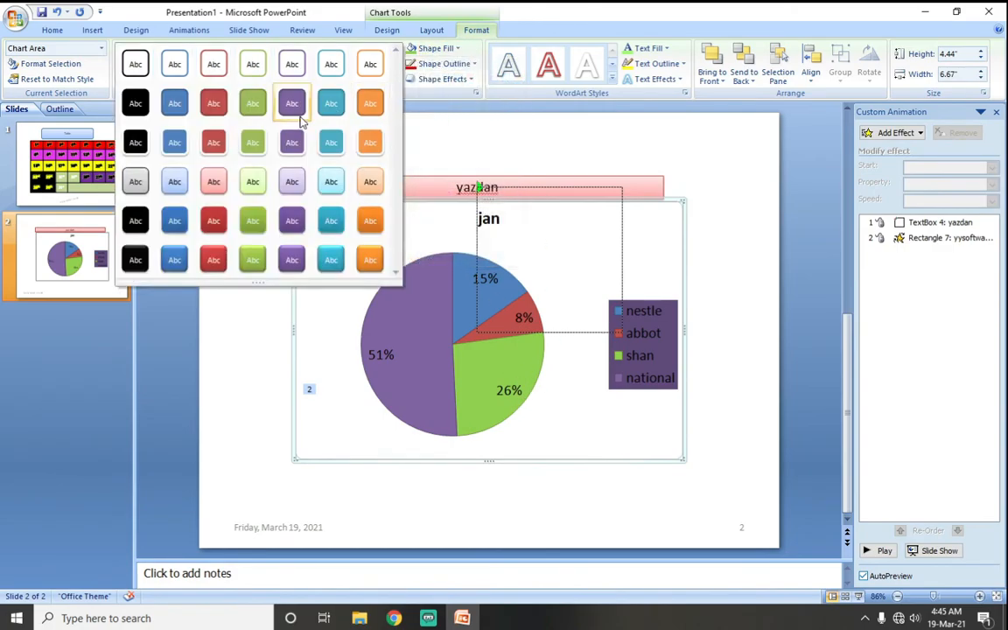
left_click(369, 145)
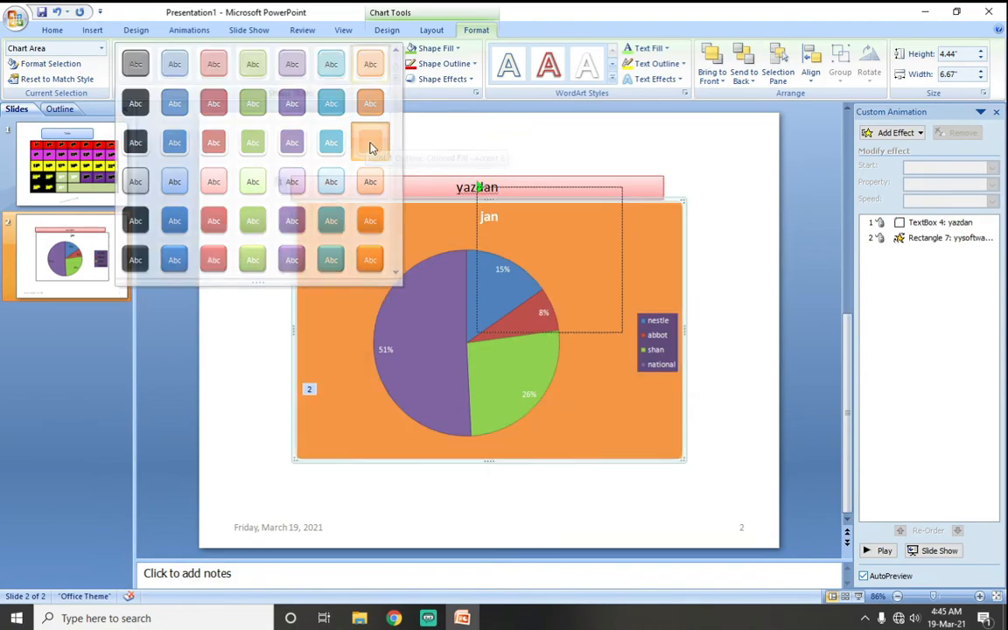
Move the chart title jan to the upper-left corner of the chart area
left_click(490, 218)
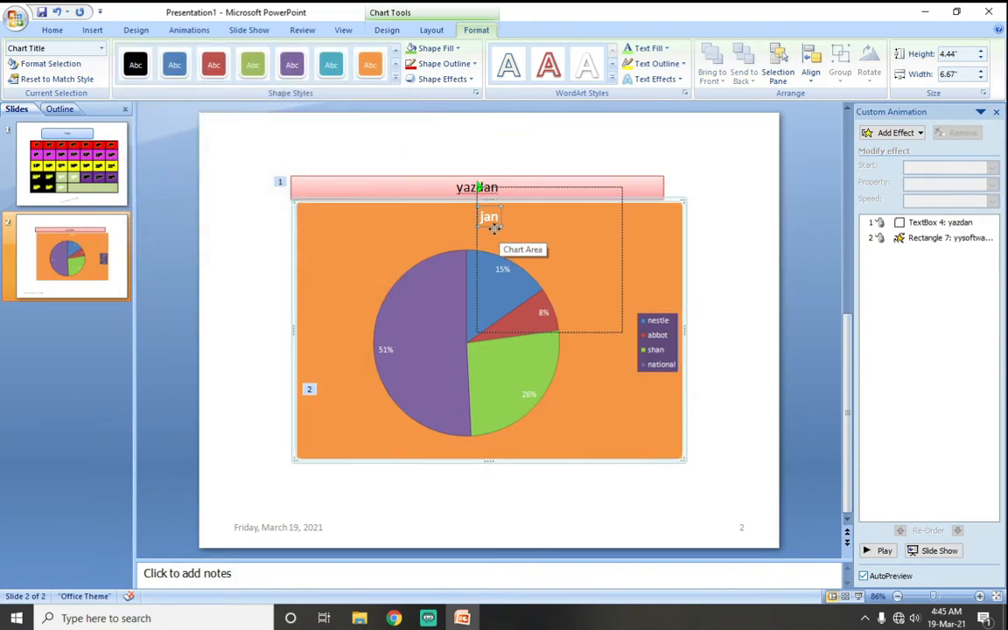
left_click_drag(502, 232, 395, 228)
left_click_drag(315, 227, 317, 227)
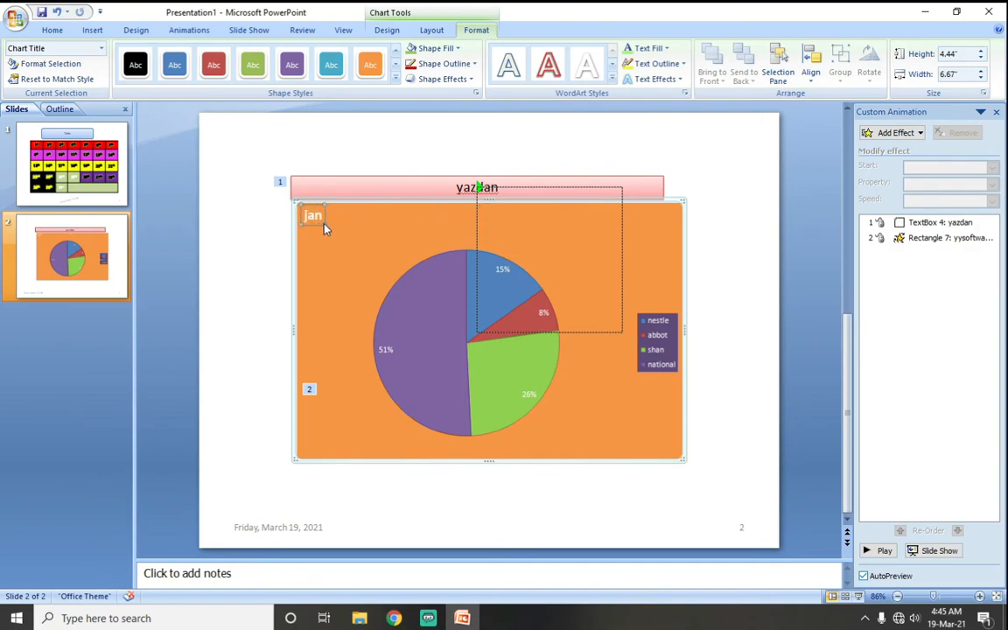